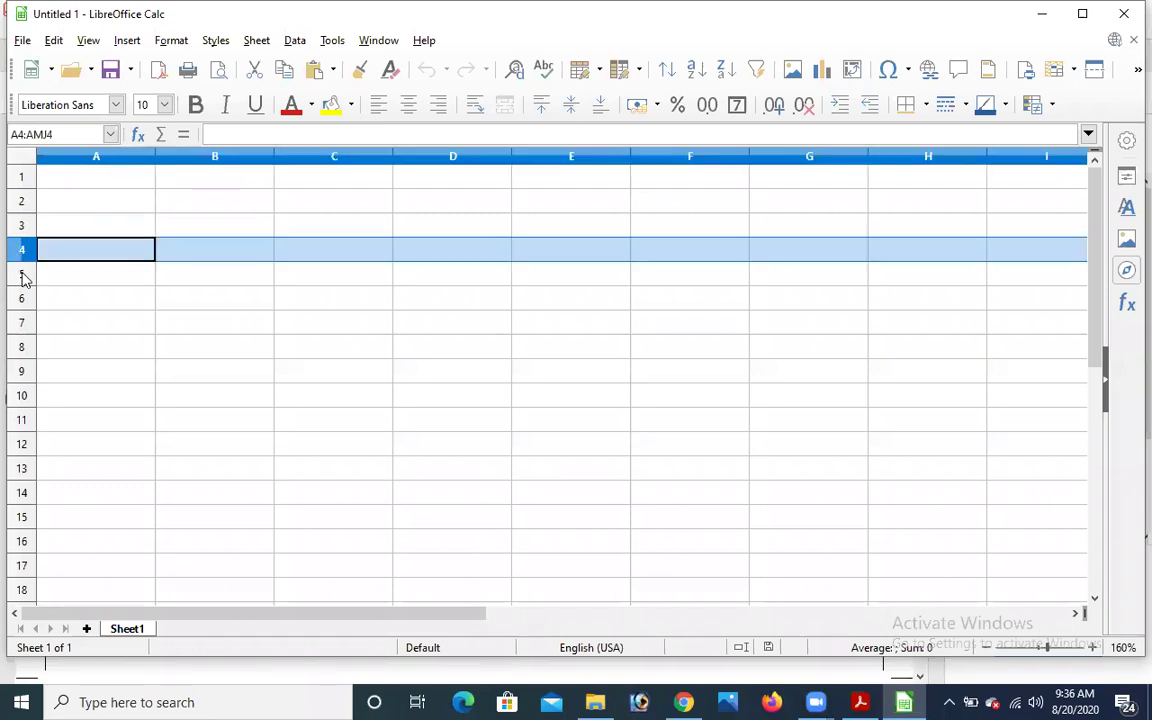
pyautogui.click(22, 298)
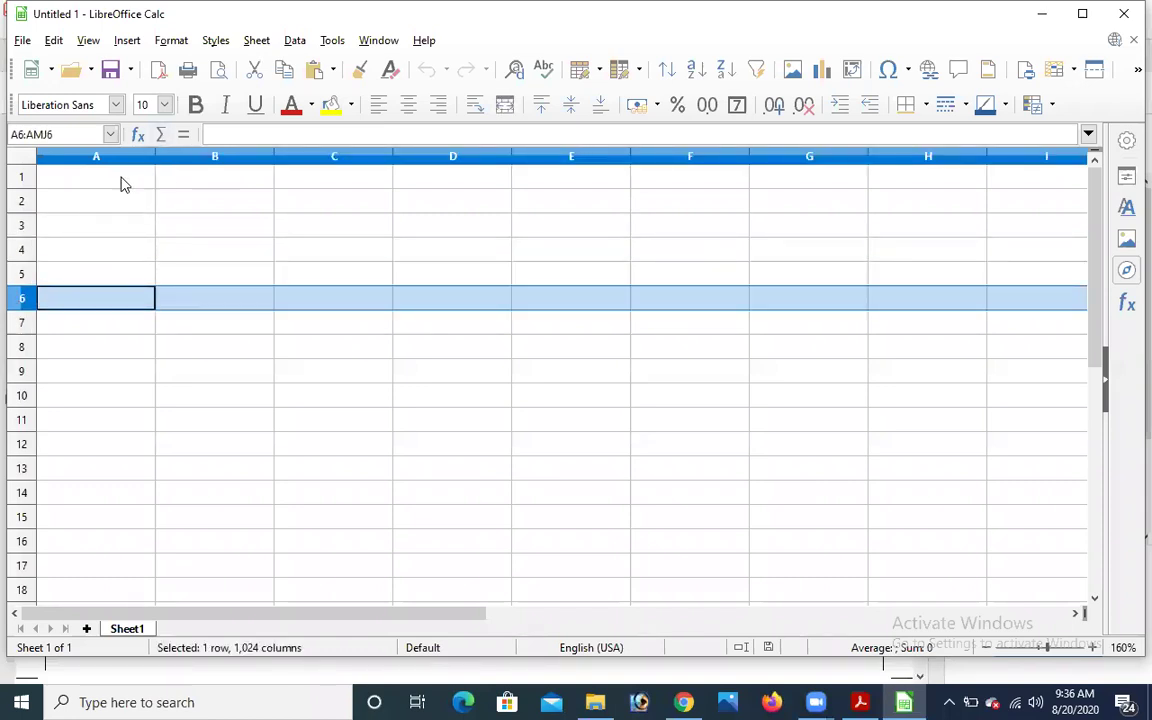
pyautogui.click(22, 329)
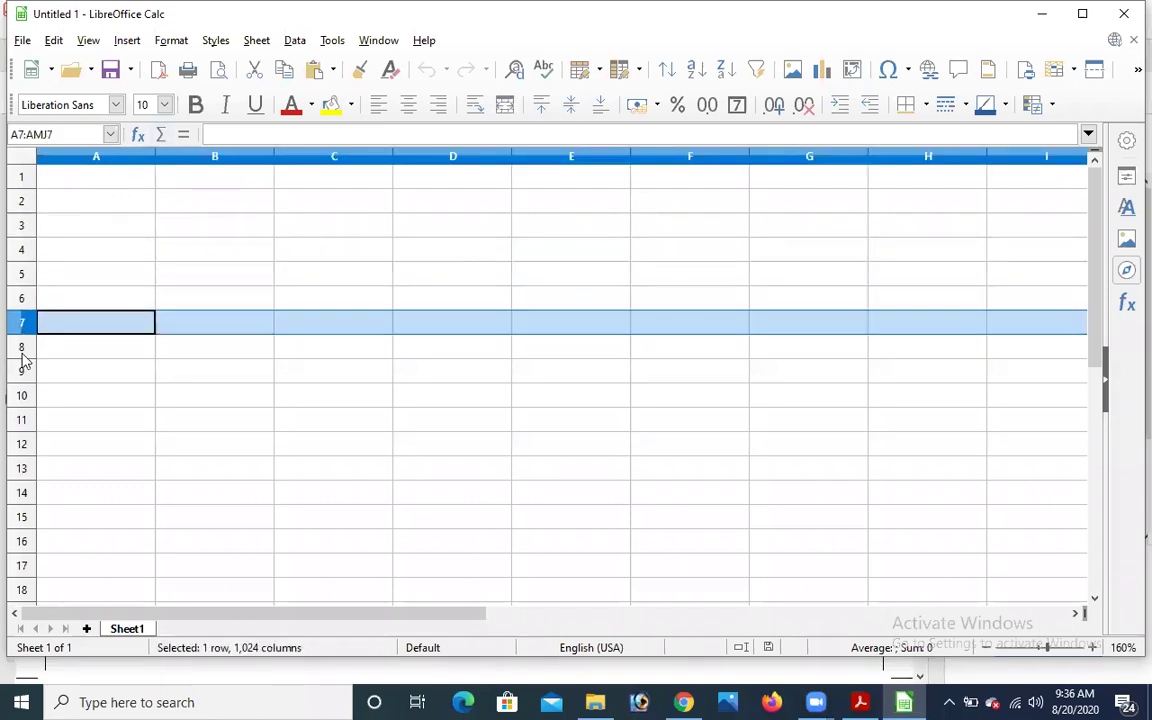
pyautogui.click(22, 347)
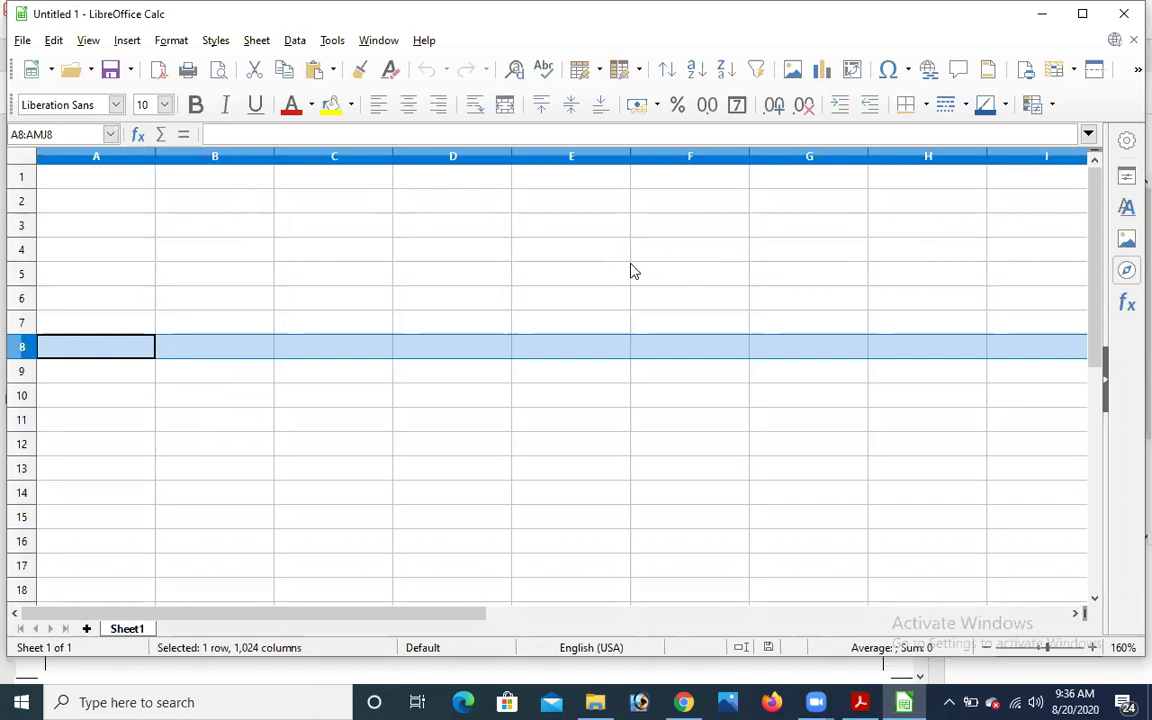
pyautogui.click(445, 274)
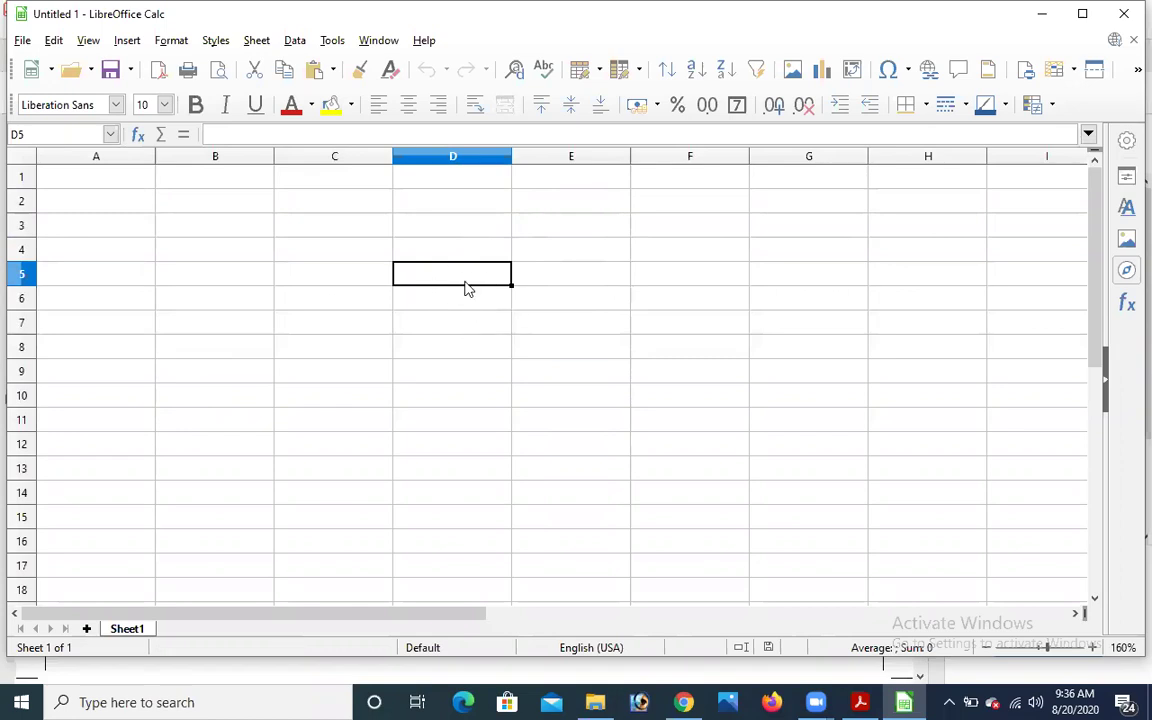
pyautogui.click(437, 313)
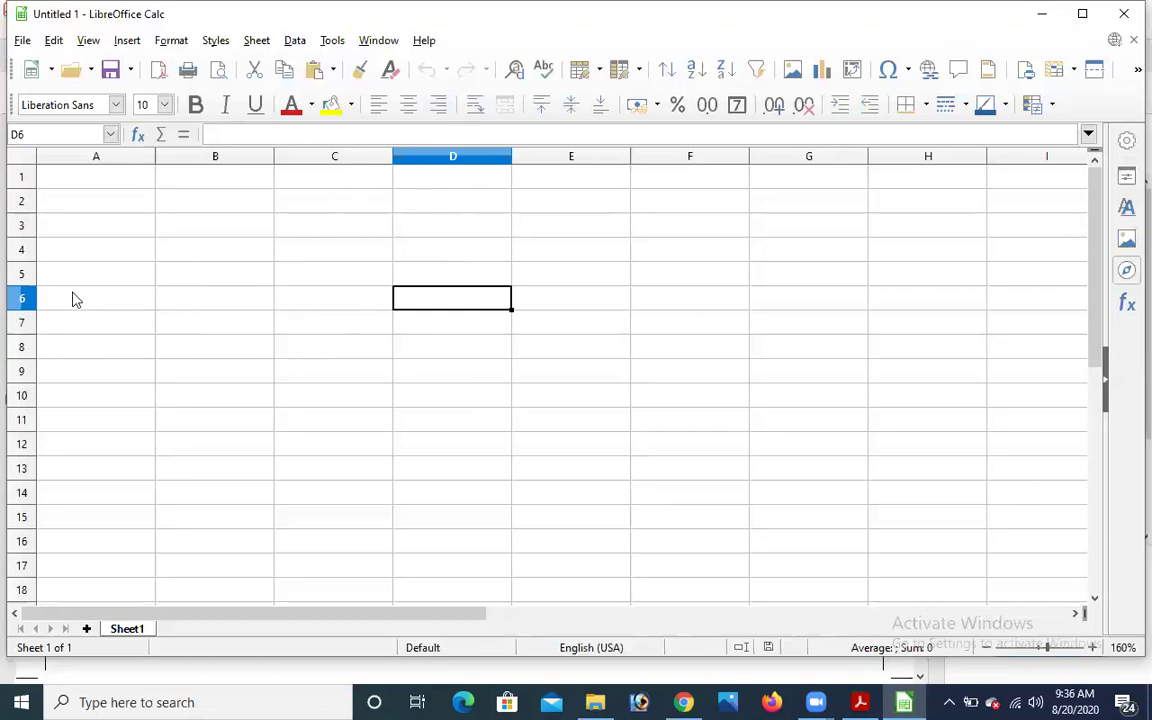
pyautogui.click(214, 222)
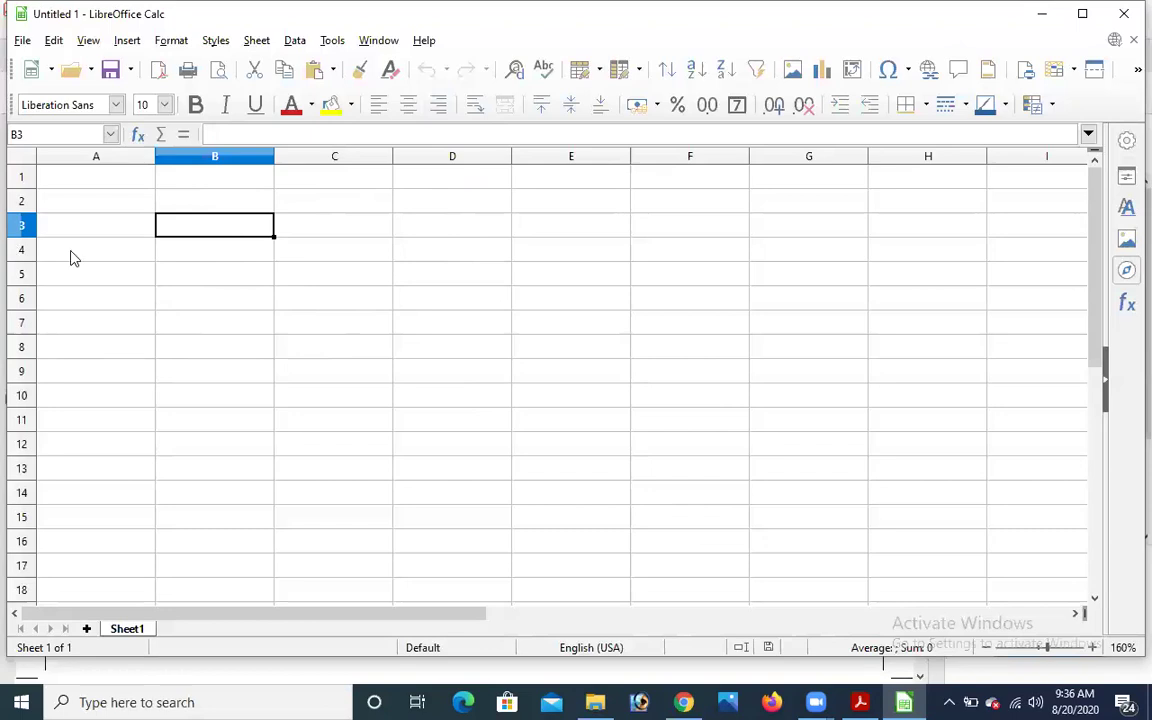
# Enter the column headings "name", "math" and "sc" in cells A1 to C1.
pyautogui.click(104, 180)
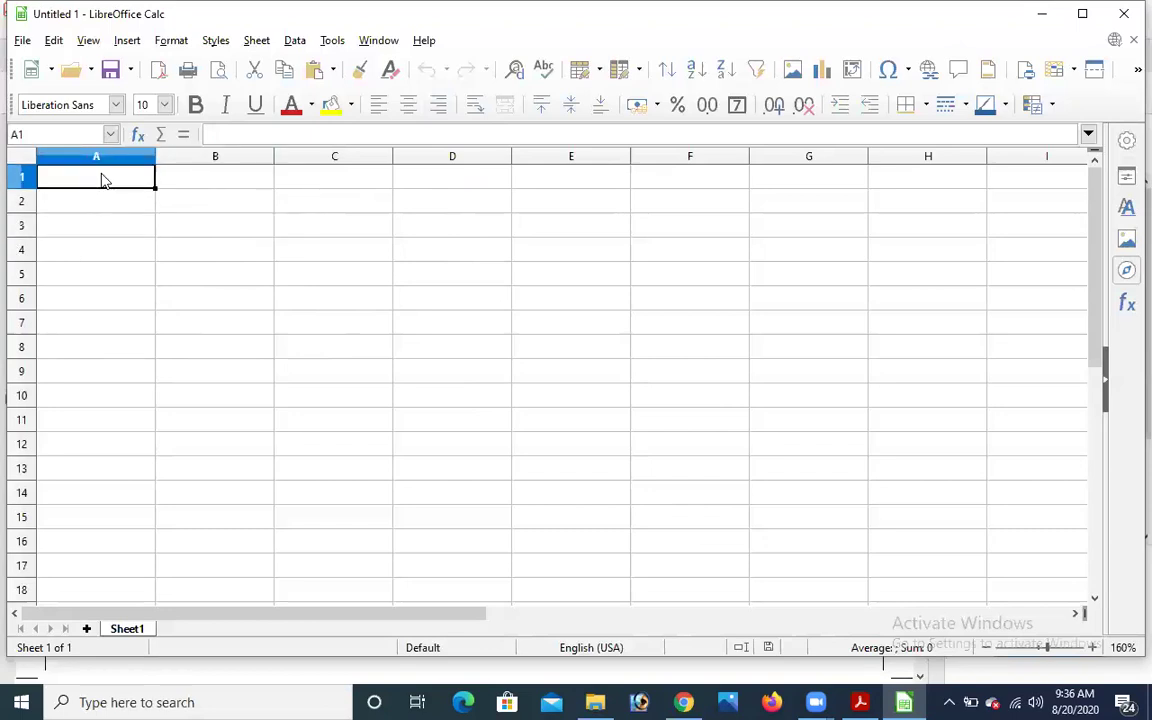
pyautogui.write('na')
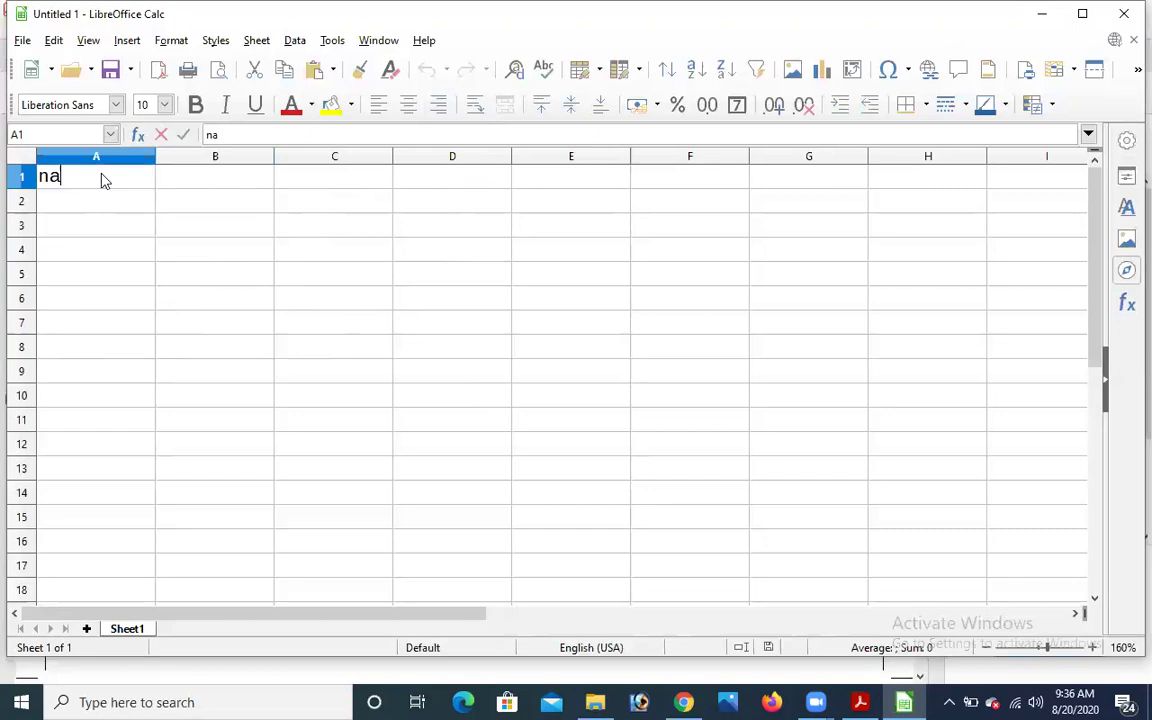
pyautogui.write('me')
pyautogui.click(188, 187)
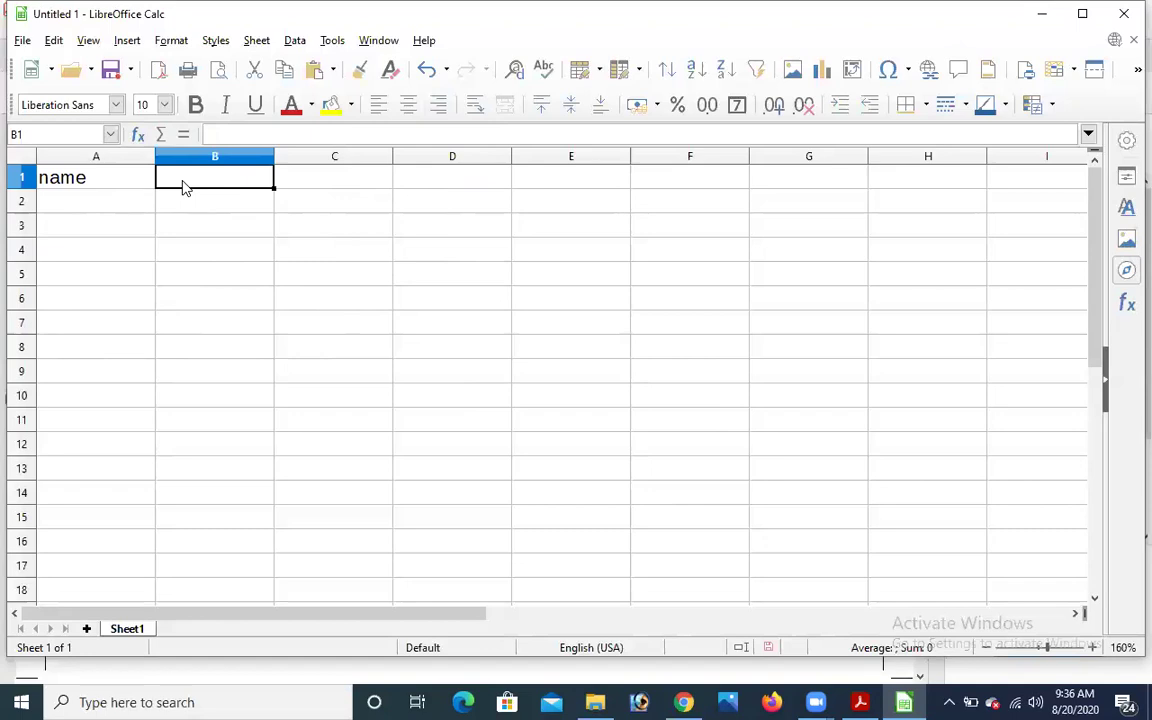
pyautogui.write('math')
pyautogui.press('Tab')
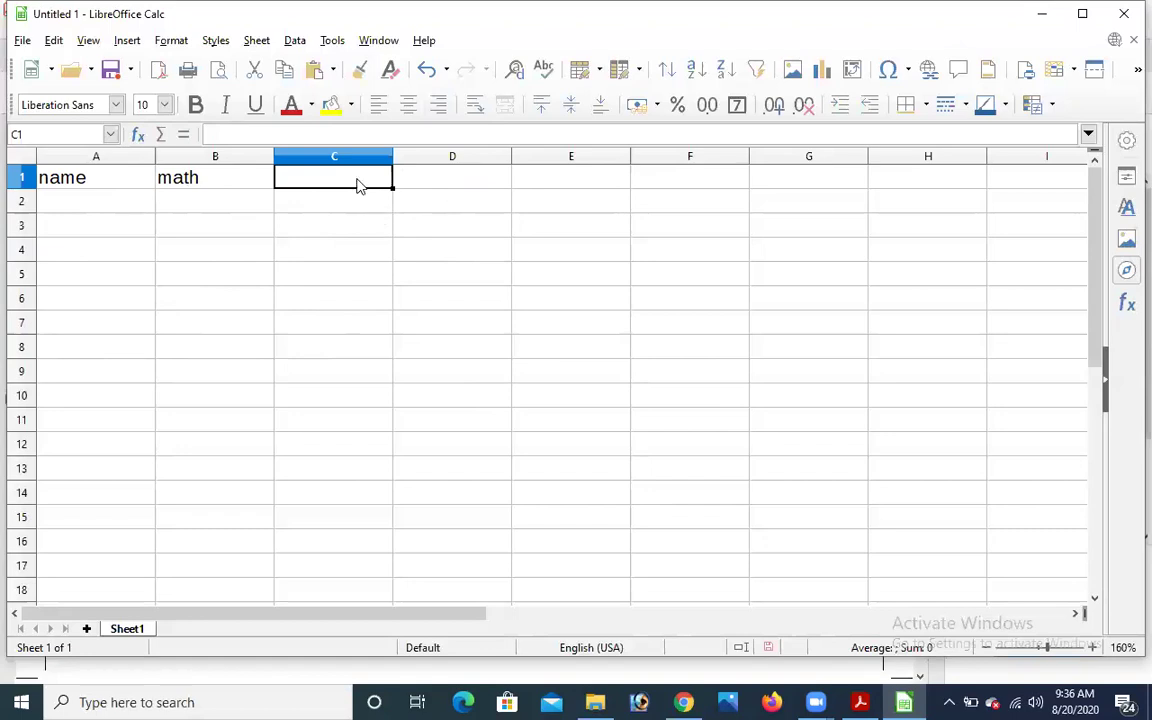
pyautogui.write('sc')
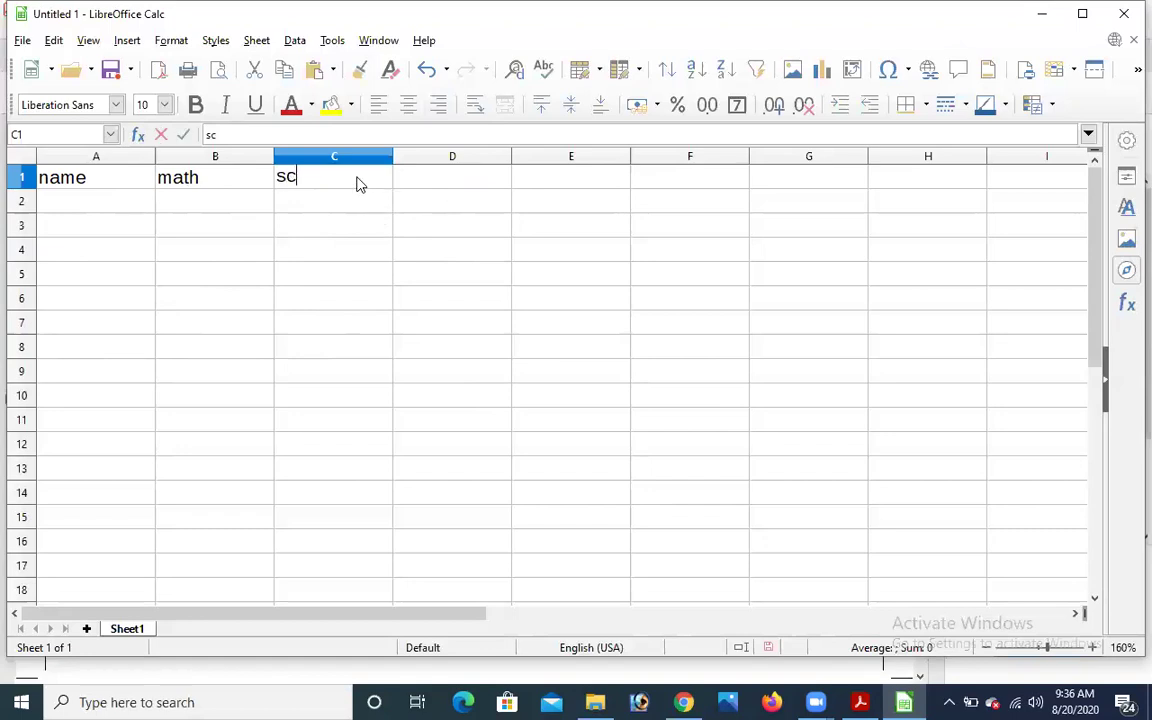
pyautogui.press('Tab')
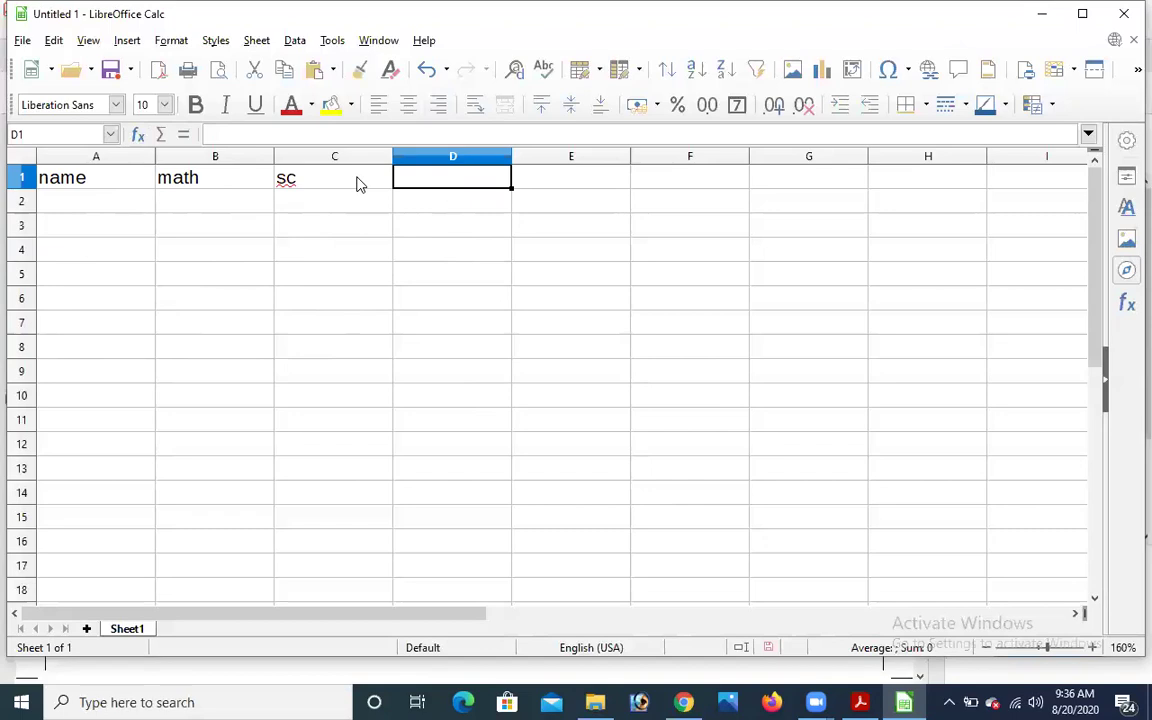
# Continue the heading row with "s sc", "urdu", "total" and "%age" in cells D1 to G1.
pyautogui.write('s sc')
pyautogui.press('Tab')
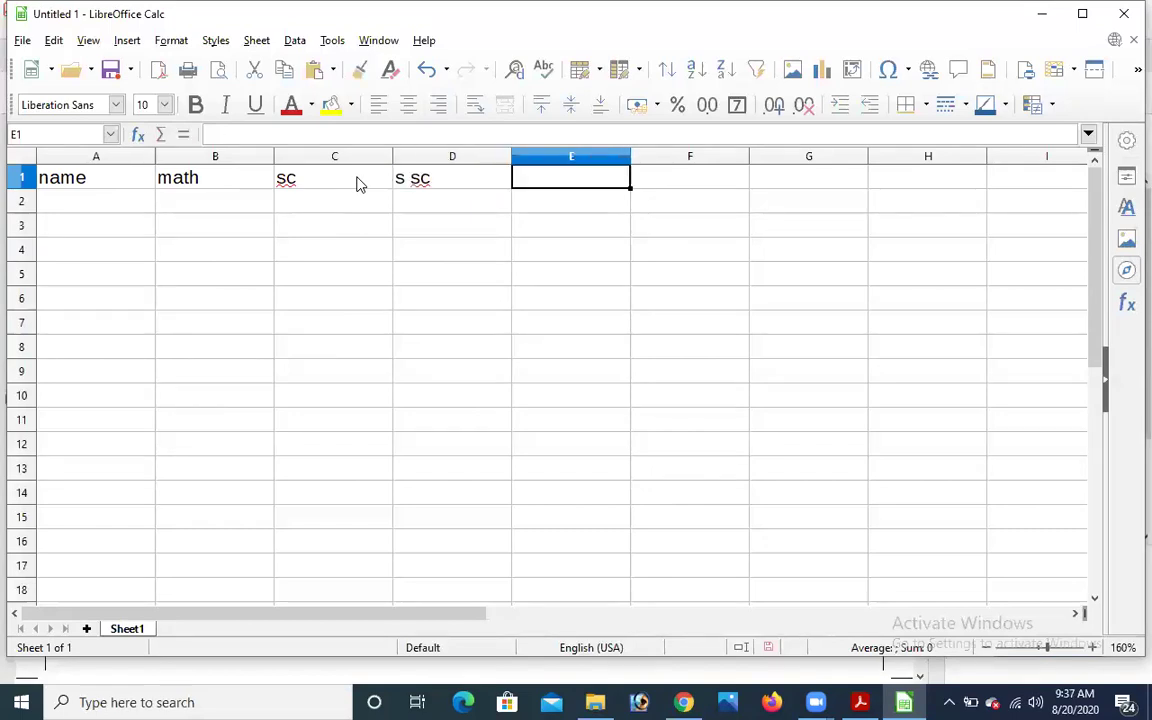
pyautogui.write('urdu')
pyautogui.press('Tab')
pyautogui.write('total')
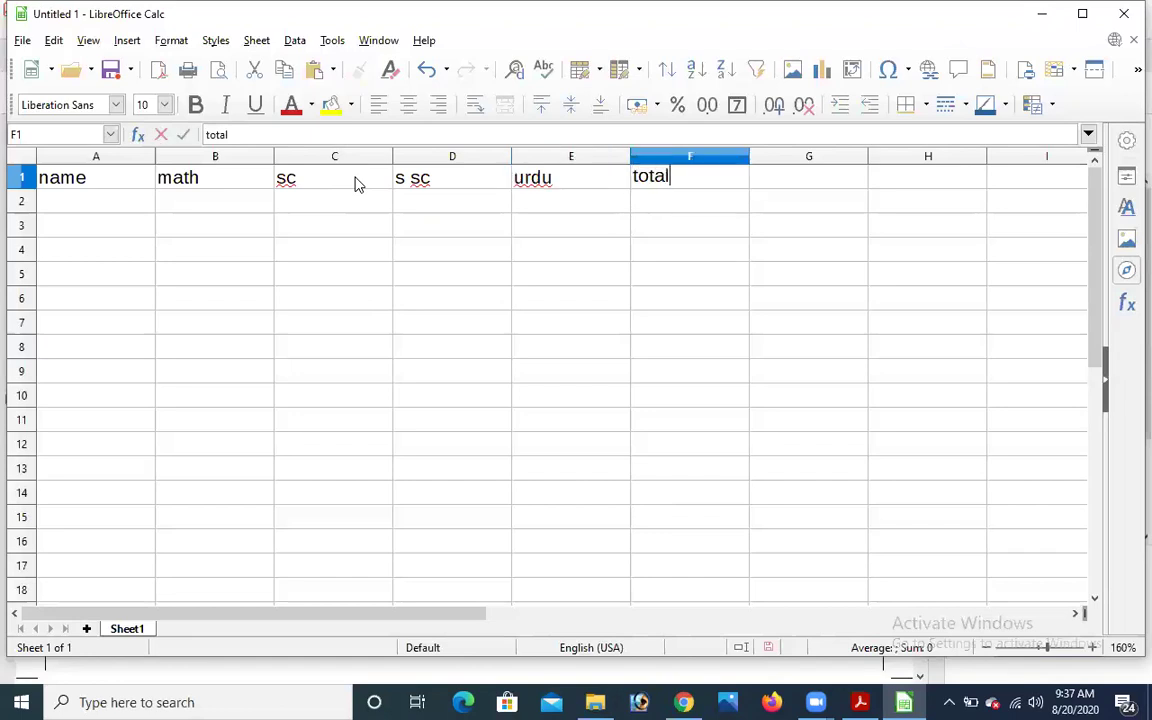
pyautogui.press('Tab')
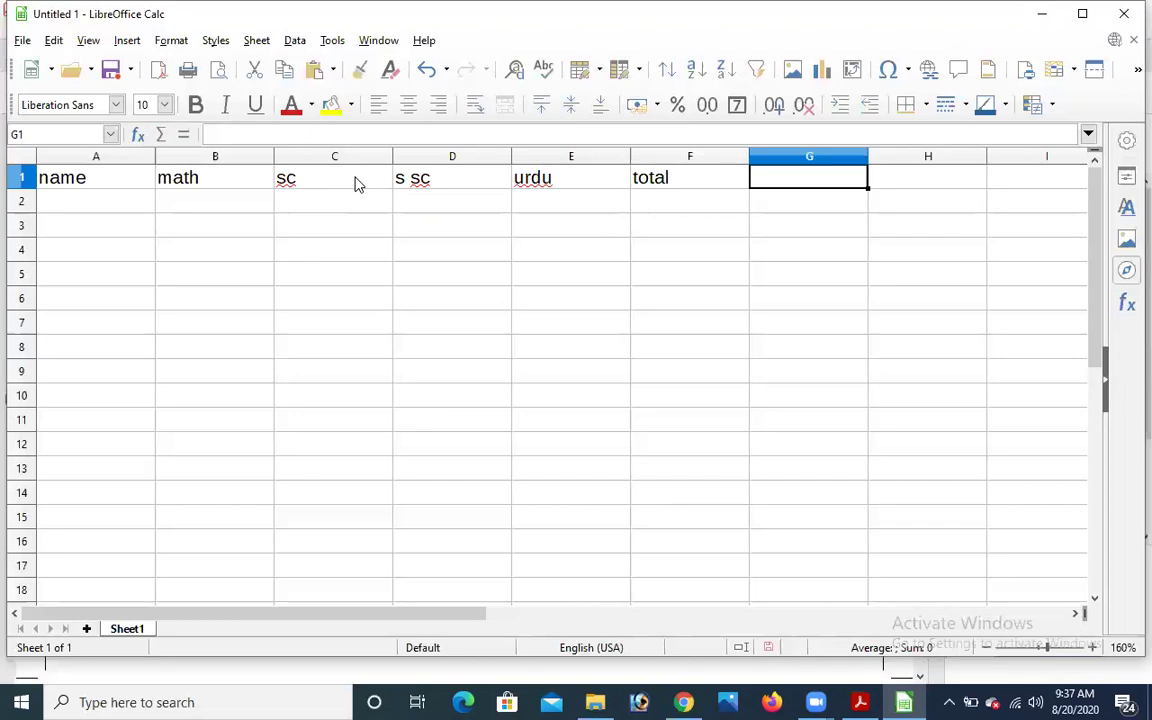
pyautogui.write('%age')
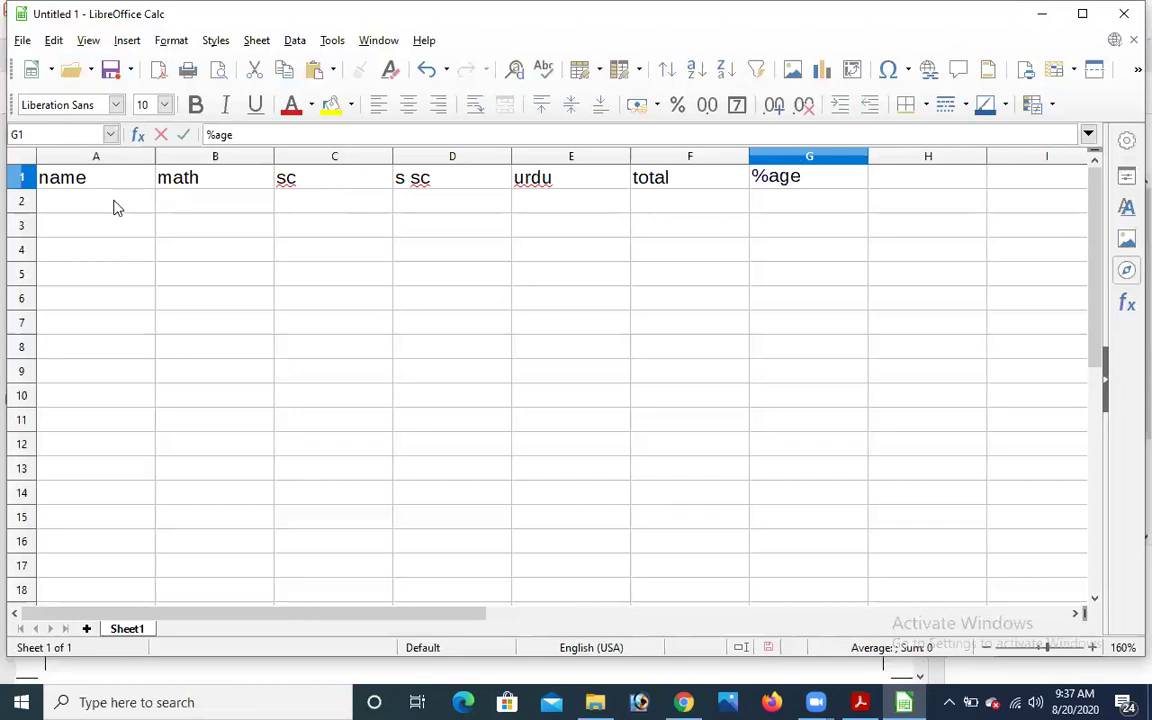
# Enter four students' first names under the name heading in cells A2 to A5.
pyautogui.click(115, 203)
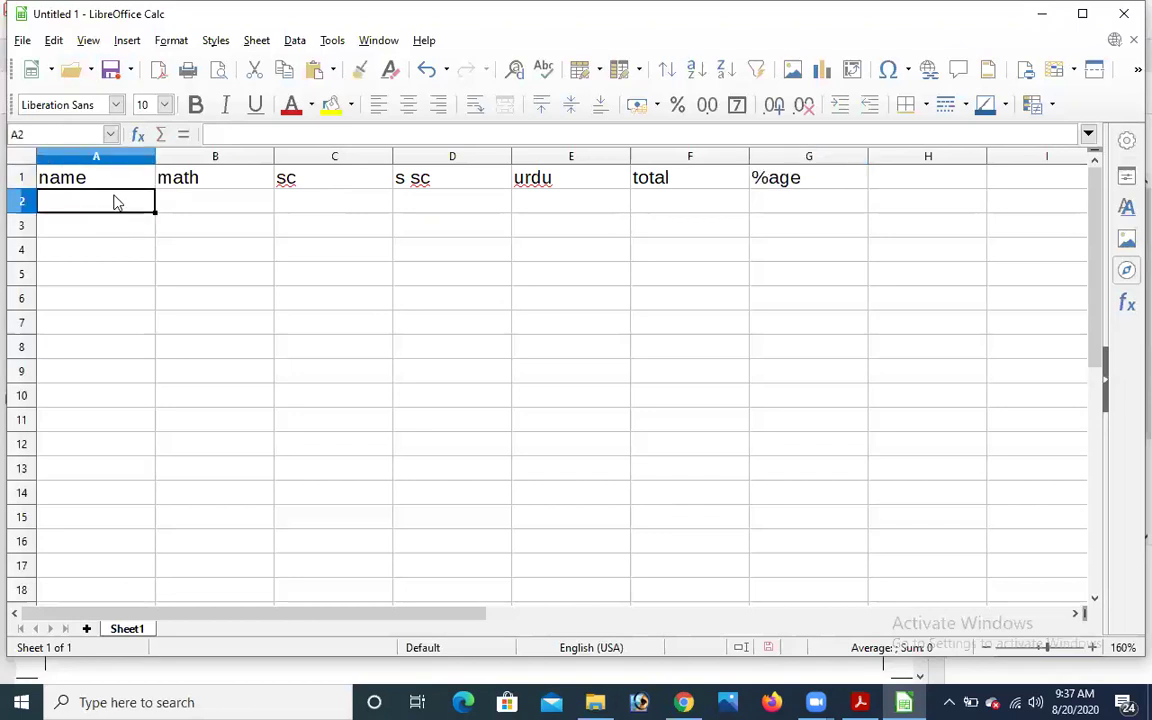
pyautogui.write('sartaj')
pyautogui.press('Return')
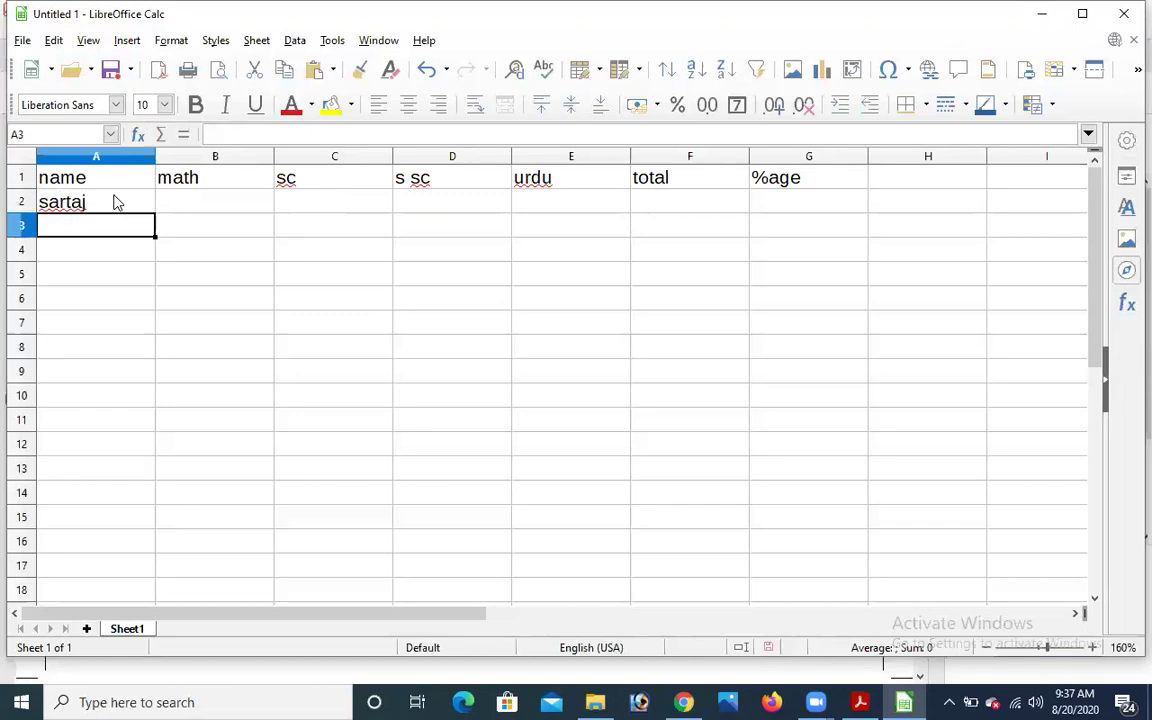
pyautogui.write('shani')
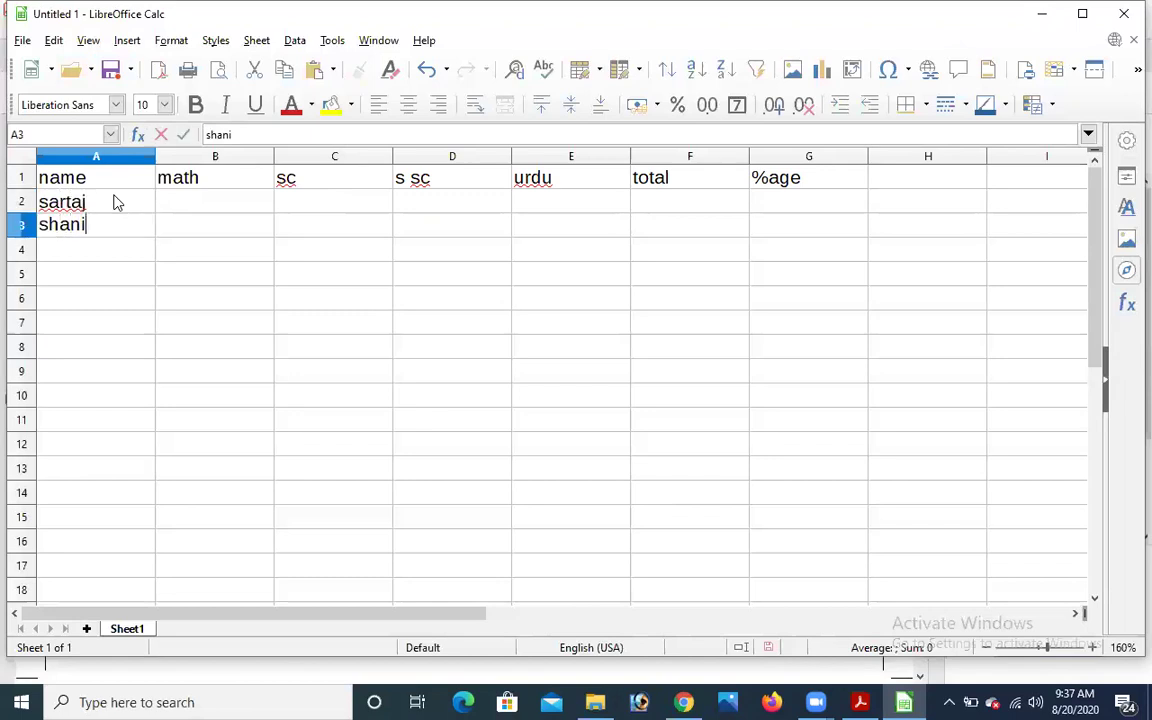
pyautogui.press('Return')
pyautogui.write('haroon')
pyautogui.press('Return')
pyautogui.write('bila')
pyautogui.press('Return')
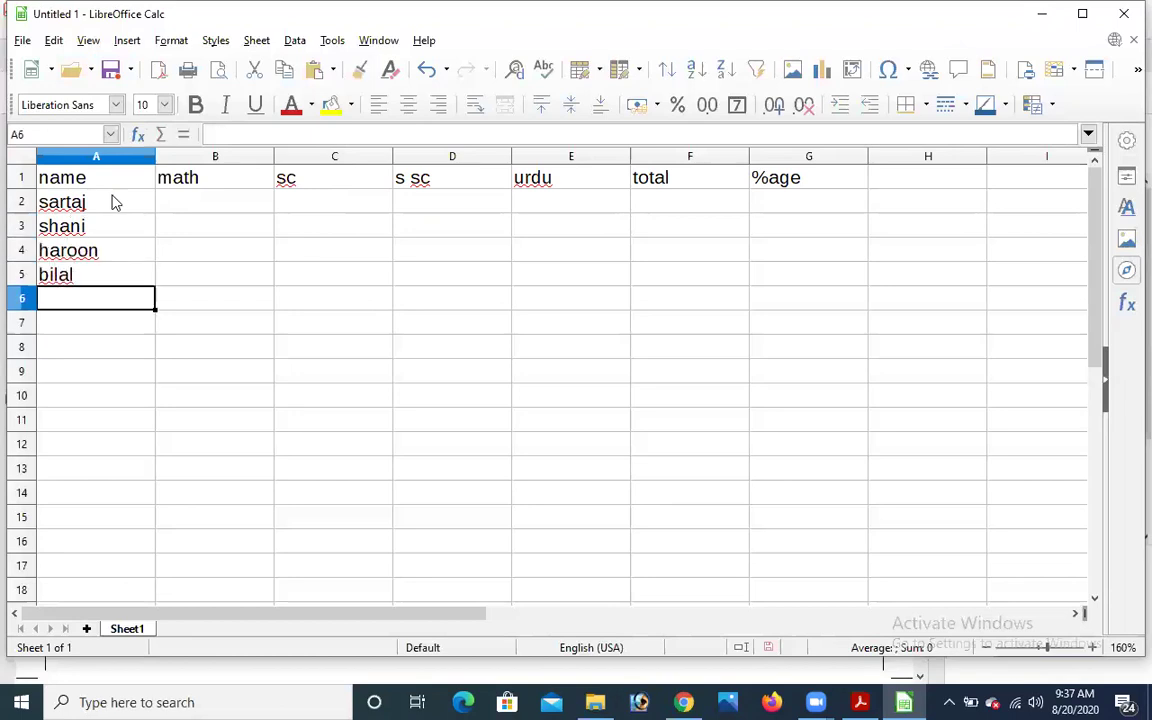
# Fill cells A6 to A9 of the name column with the placeholder entries "mam", "hgh", "jghjg" and "khkjg".
pyautogui.write('mam')
pyautogui.press('Return')
pyautogui.write('hgh')
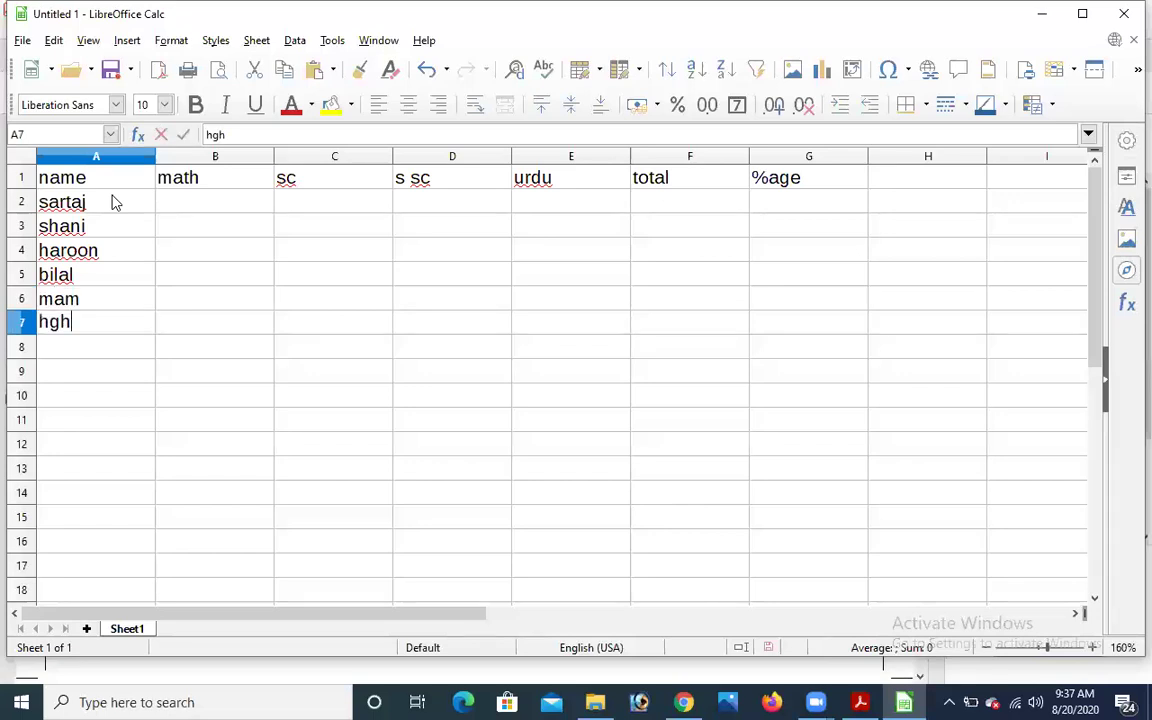
pyautogui.press('Return')
pyautogui.write('jghjg')
pyautogui.press('Return')
pyautogui.write('khkjg')
# Enter the math marks 87, 78, 43 and 23 in cells B2 to B5.
pyautogui.click(193, 214)
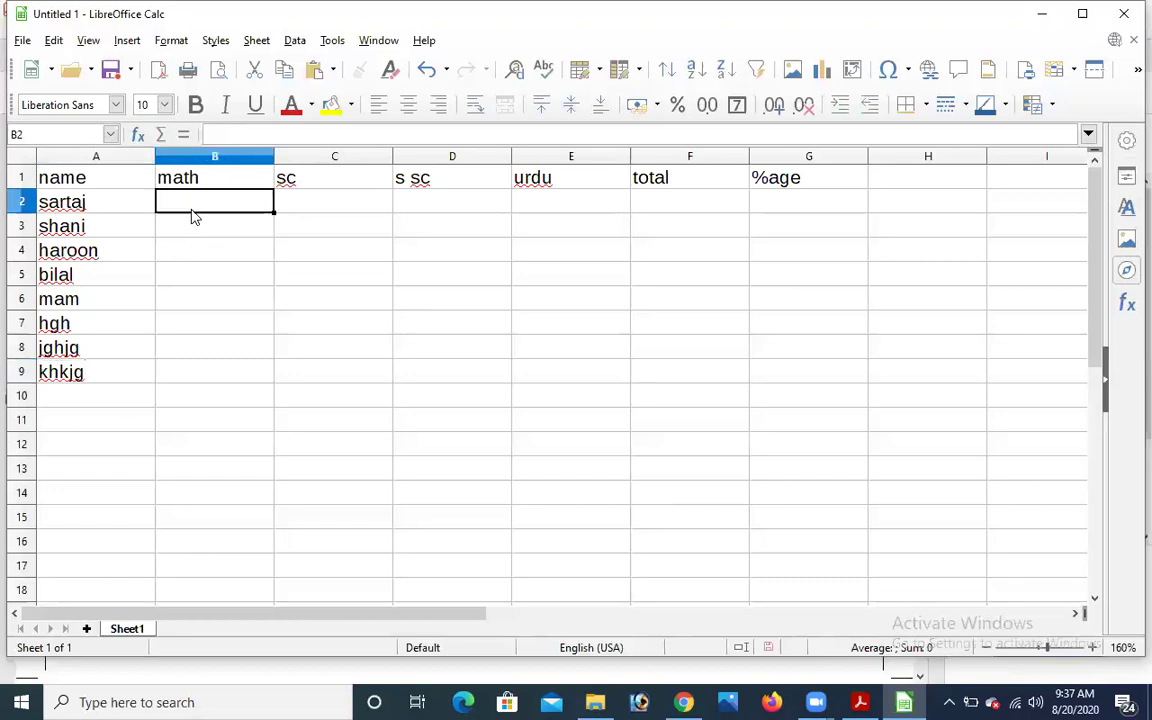
pyautogui.write('87')
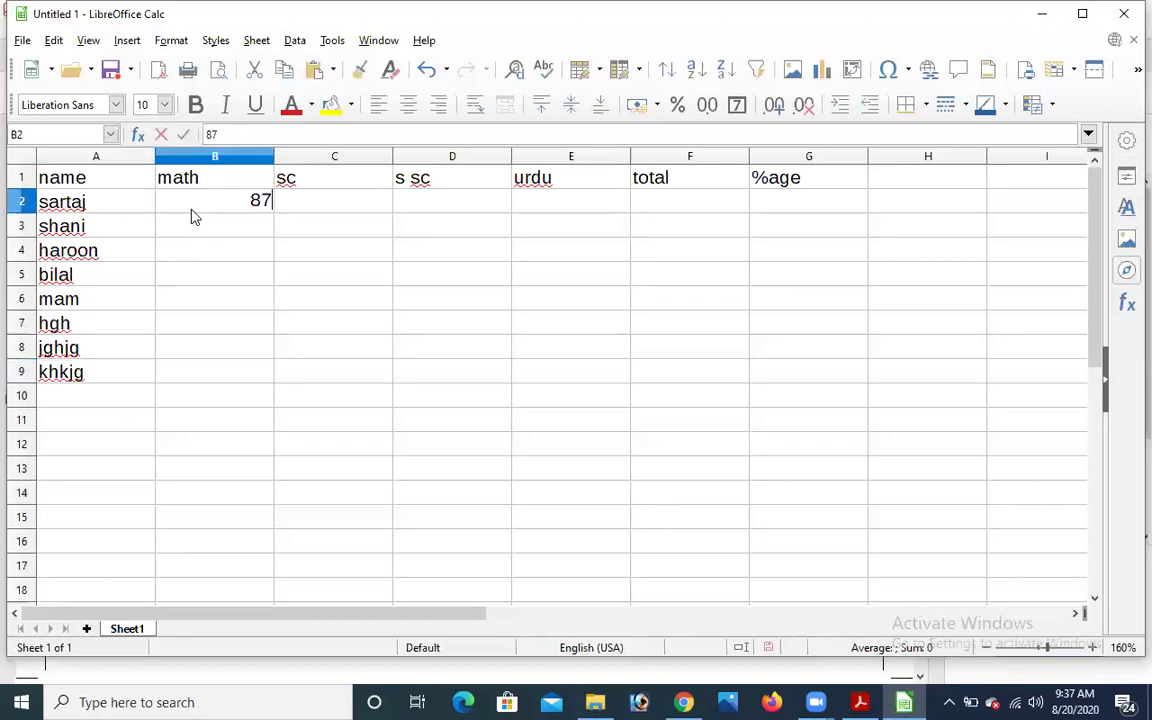
pyautogui.press('Return')
pyautogui.write('78')
pyautogui.press('Return')
pyautogui.write('43')
pyautogui.press('Return')
pyautogui.write('23')
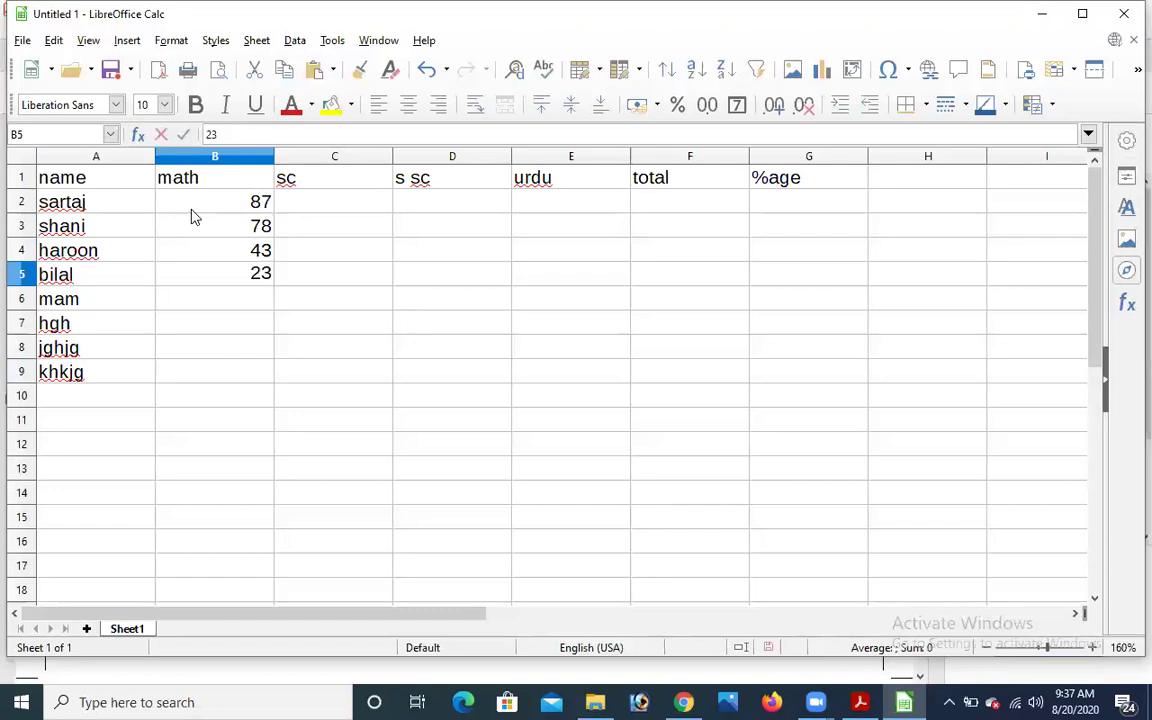
pyautogui.press('Return')
# Enter the math marks 54, 55, 88 and 77 in cells B6 to B9.
pyautogui.write('54')
pyautogui.press('Return')
pyautogui.write('55')
pyautogui.press('Return')
pyautogui.write('88')
pyautogui.press('Return')
pyautogui.write('77')
pyautogui.click(330, 298)
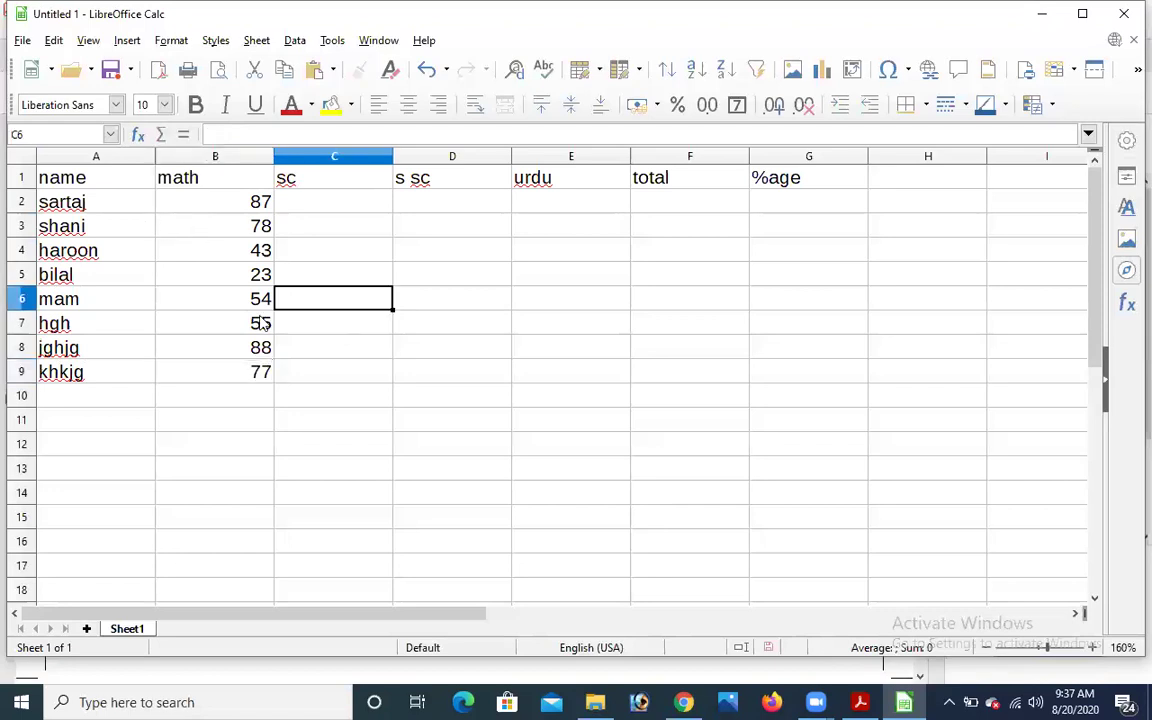
# Copy the math marks in B6:B9 and paste them into the sc column starting at C2.
pyautogui.moveTo(240, 298); pyautogui.dragTo(270, 381)
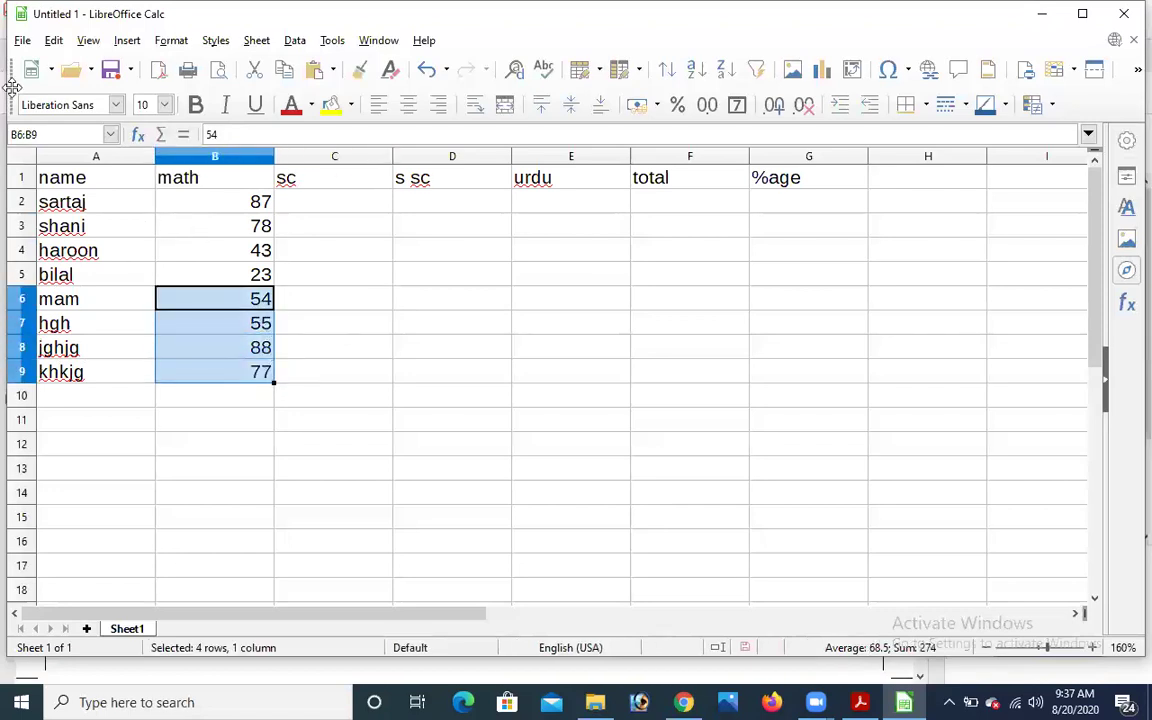
pyautogui.click(53, 40)
pyautogui.click(80, 159)
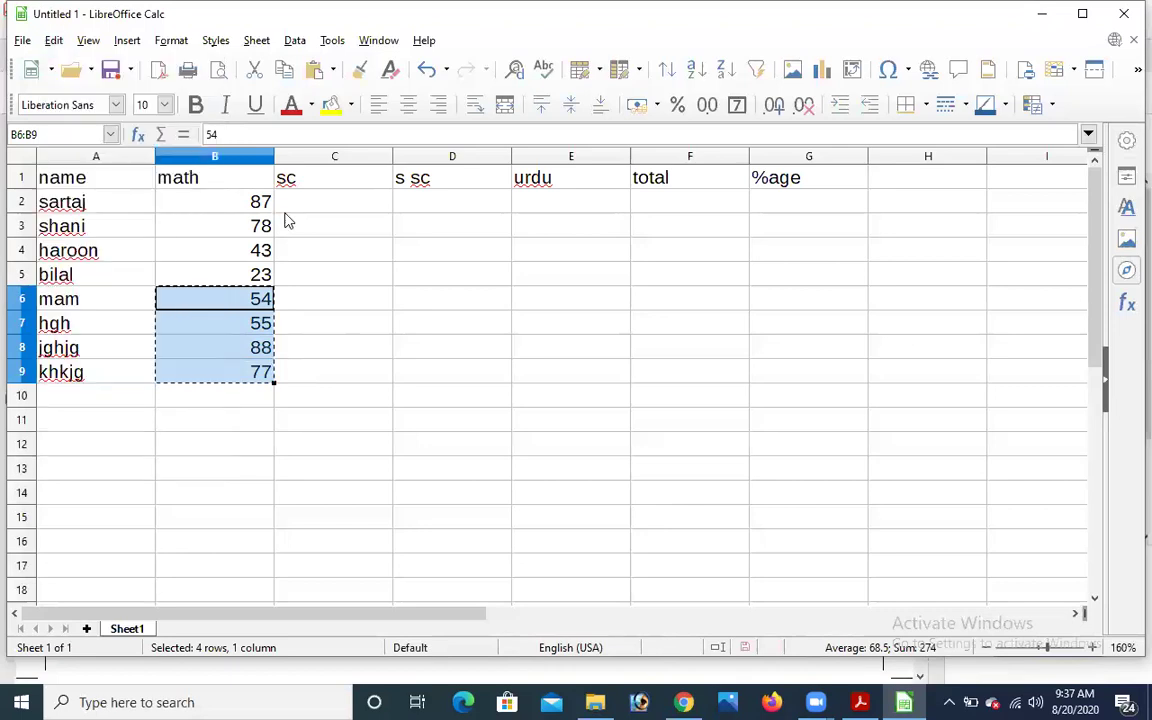
pyautogui.click(310, 205)
pyautogui.click(53, 40)
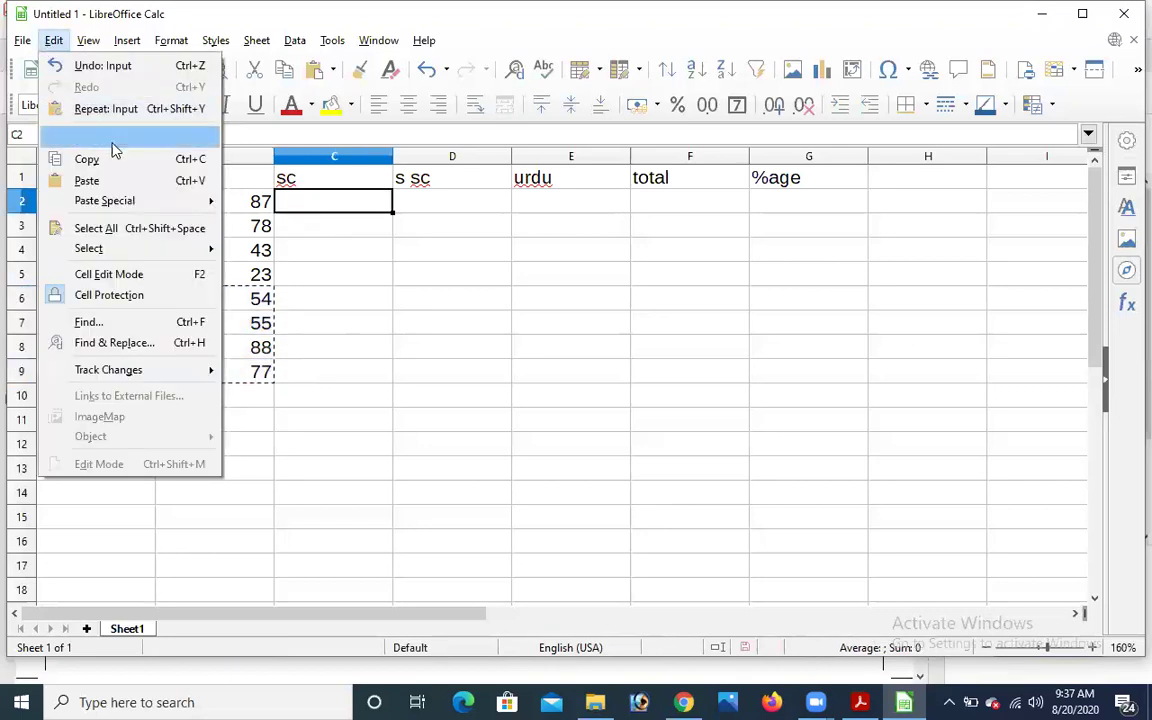
pyautogui.click(95, 180)
# Paste the copied marks into the s sc column from D4 and into the urdu column from E2.
pyautogui.click(468, 254)
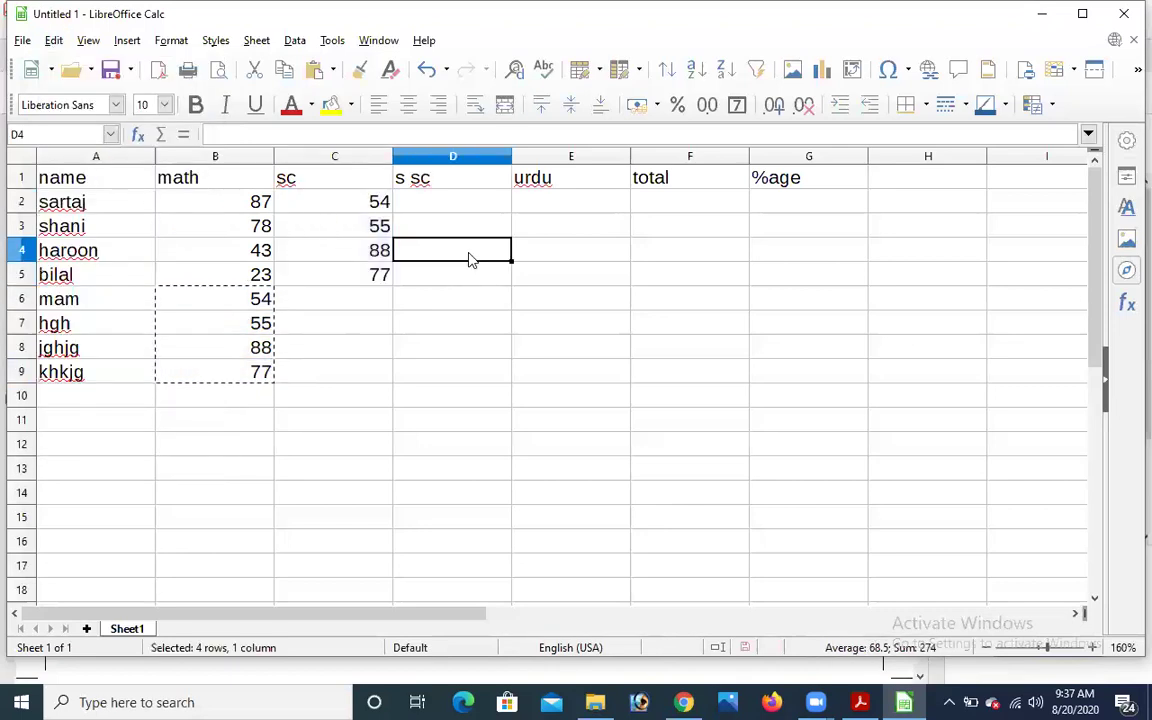
pyautogui.click(53, 40)
pyautogui.click(80, 180)
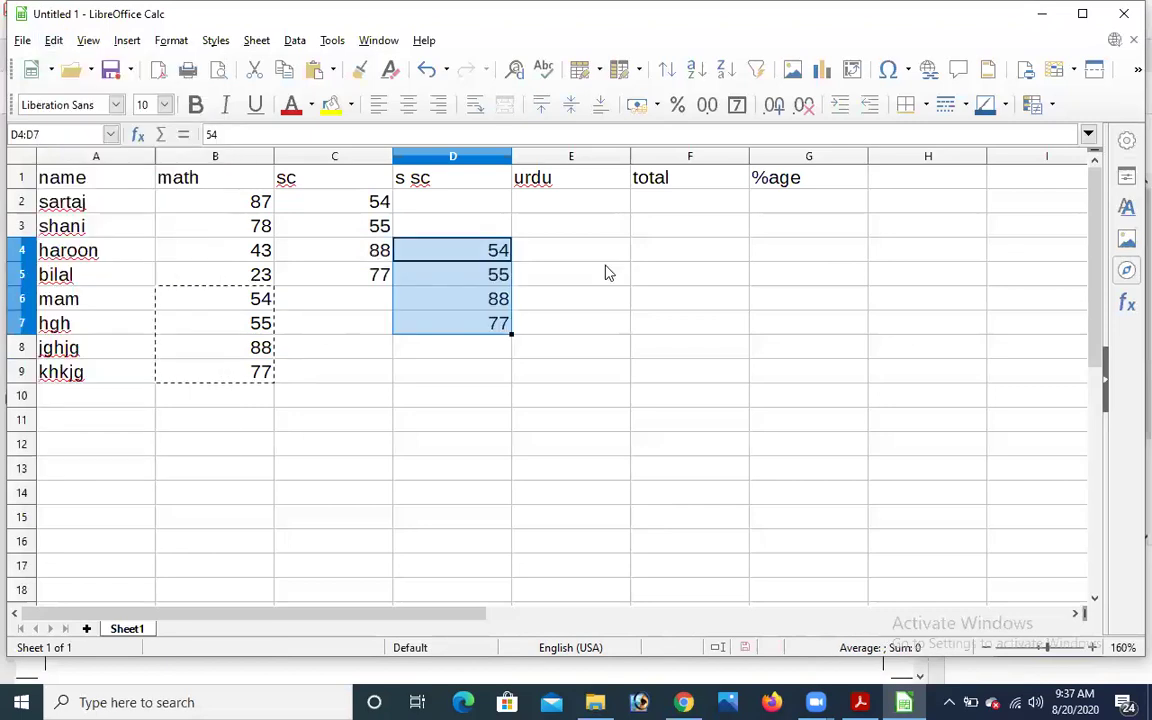
pyautogui.click(562, 204)
pyautogui.click(53, 40)
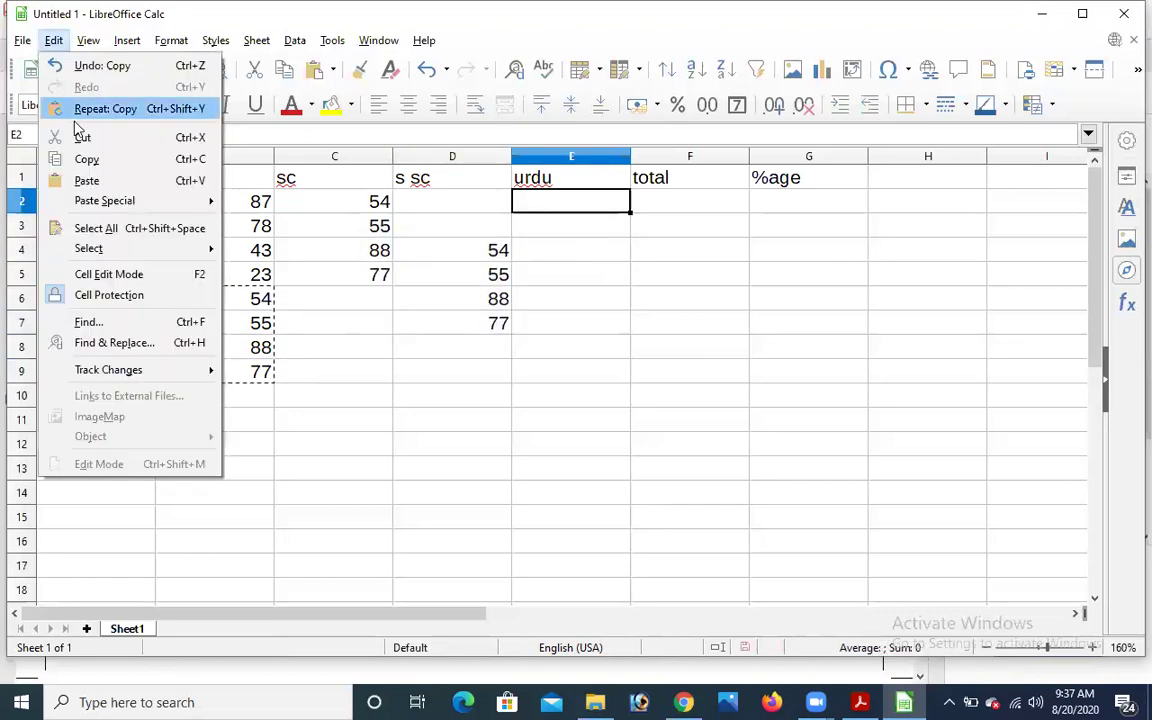
pyautogui.click(83, 180)
# Paste the copied marks into the rest of the sc column, starting at C6.
pyautogui.click(366, 302)
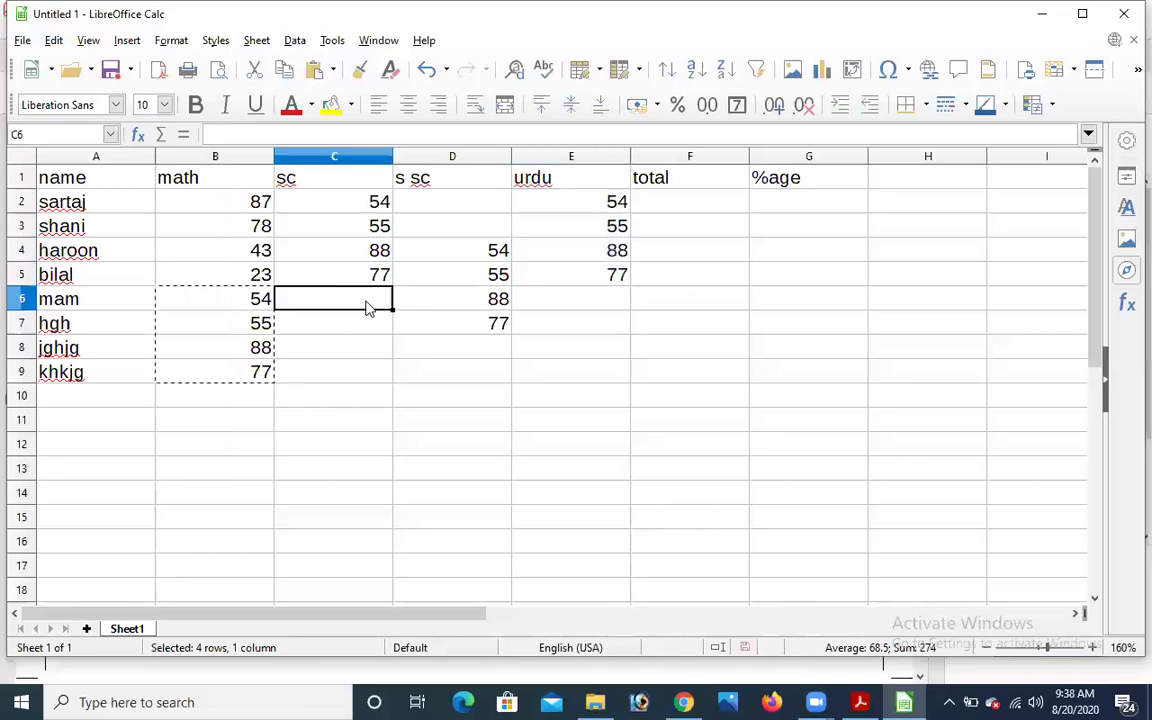
pyautogui.click(53, 40)
pyautogui.click(80, 180)
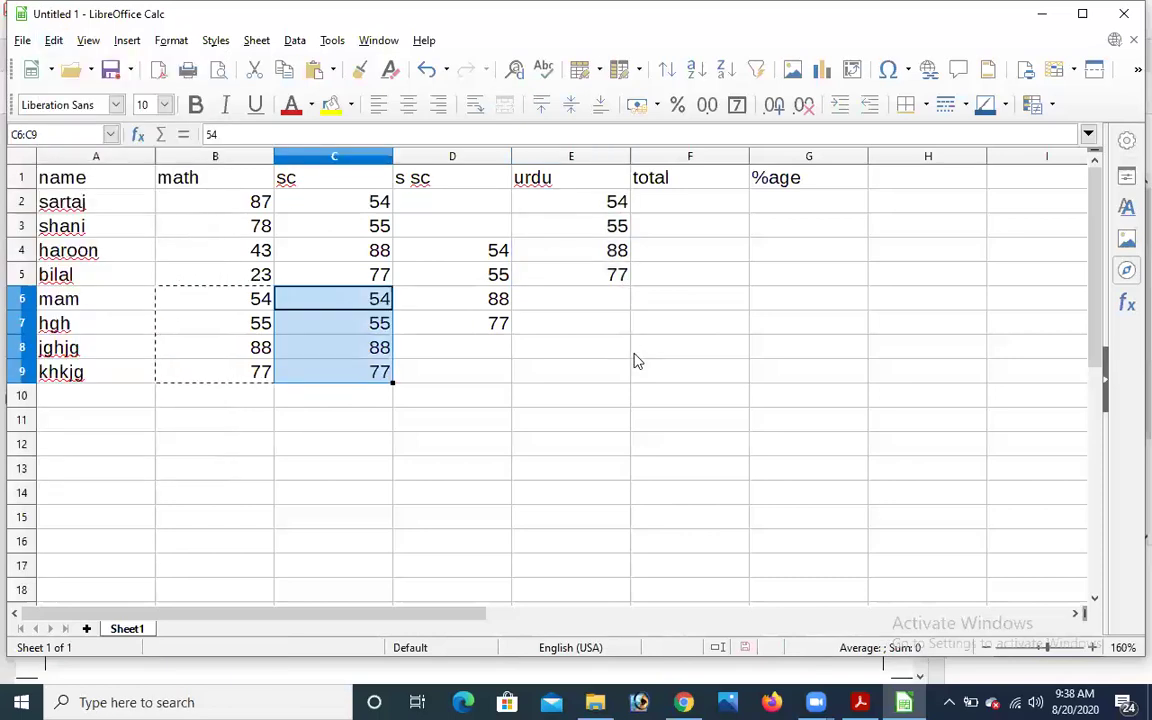
# Paste the copied marks into the s sc column from D2, overwriting existing data, and into the urdu column from E6.
pyautogui.click(488, 204)
pyautogui.click(53, 40)
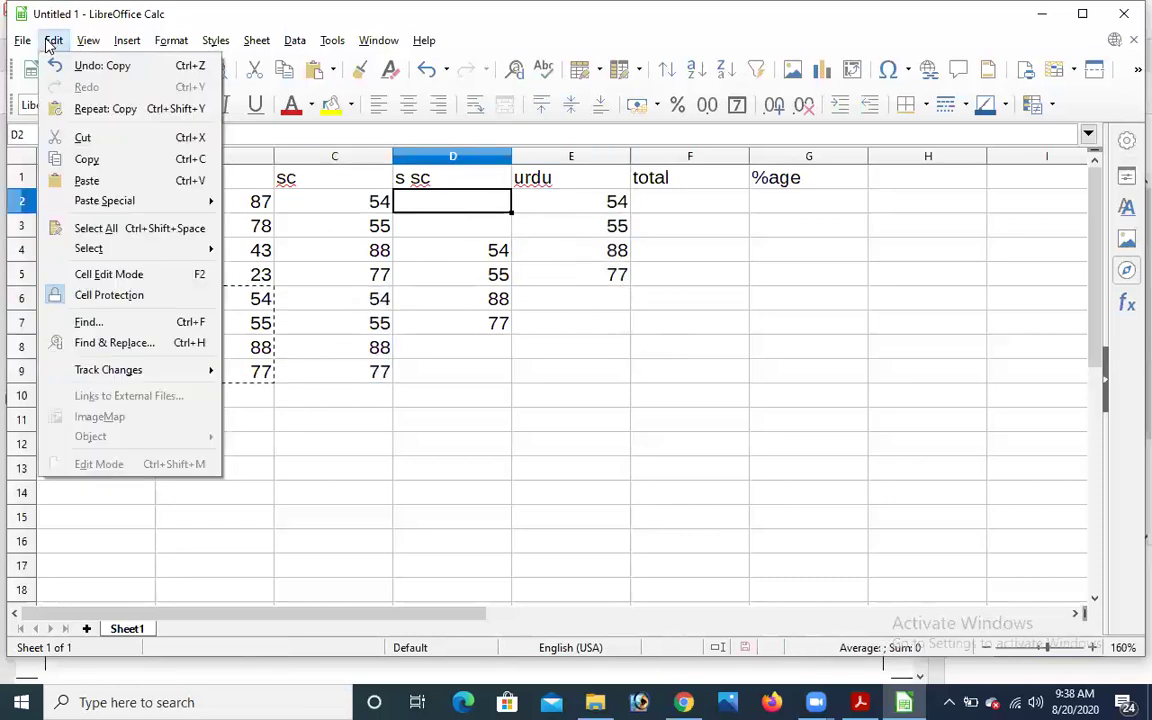
pyautogui.click(86, 180)
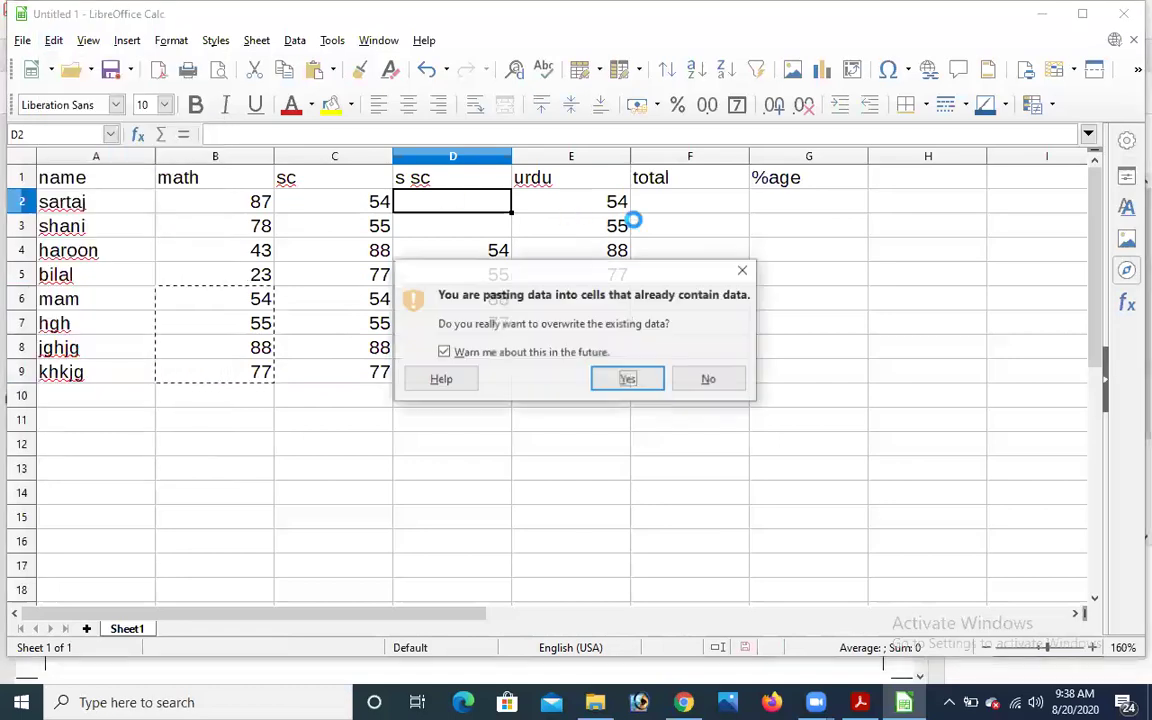
pyautogui.click(628, 378)
pyautogui.click(597, 305)
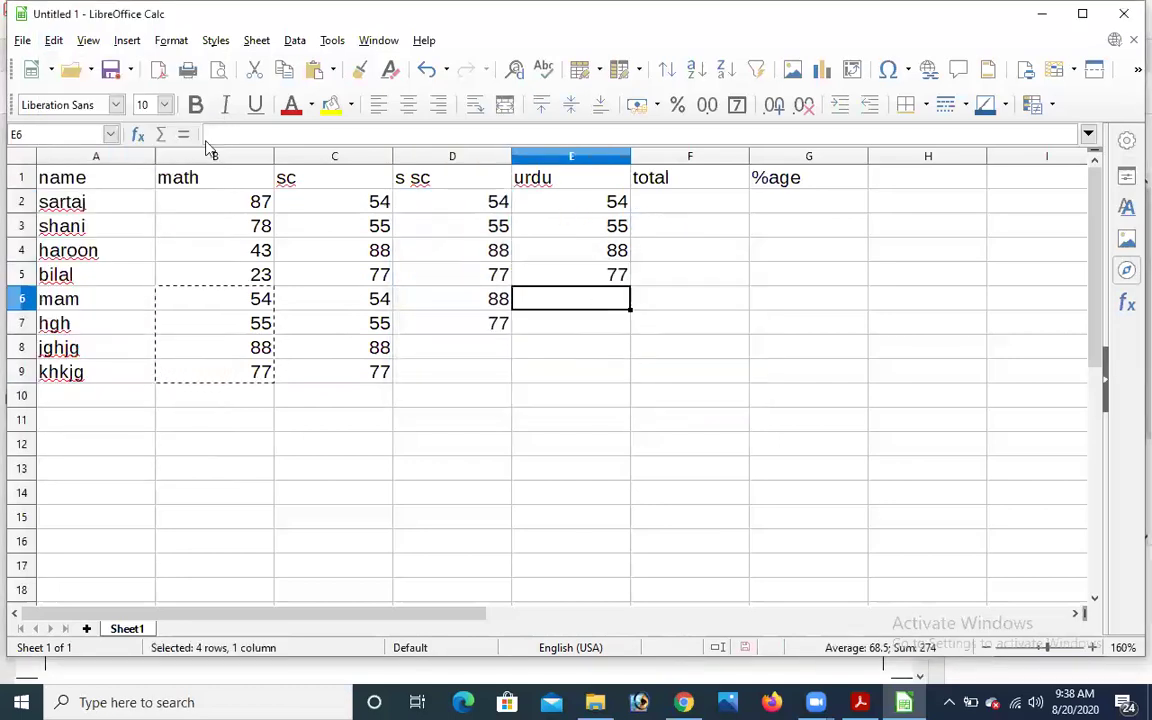
pyautogui.click(53, 40)
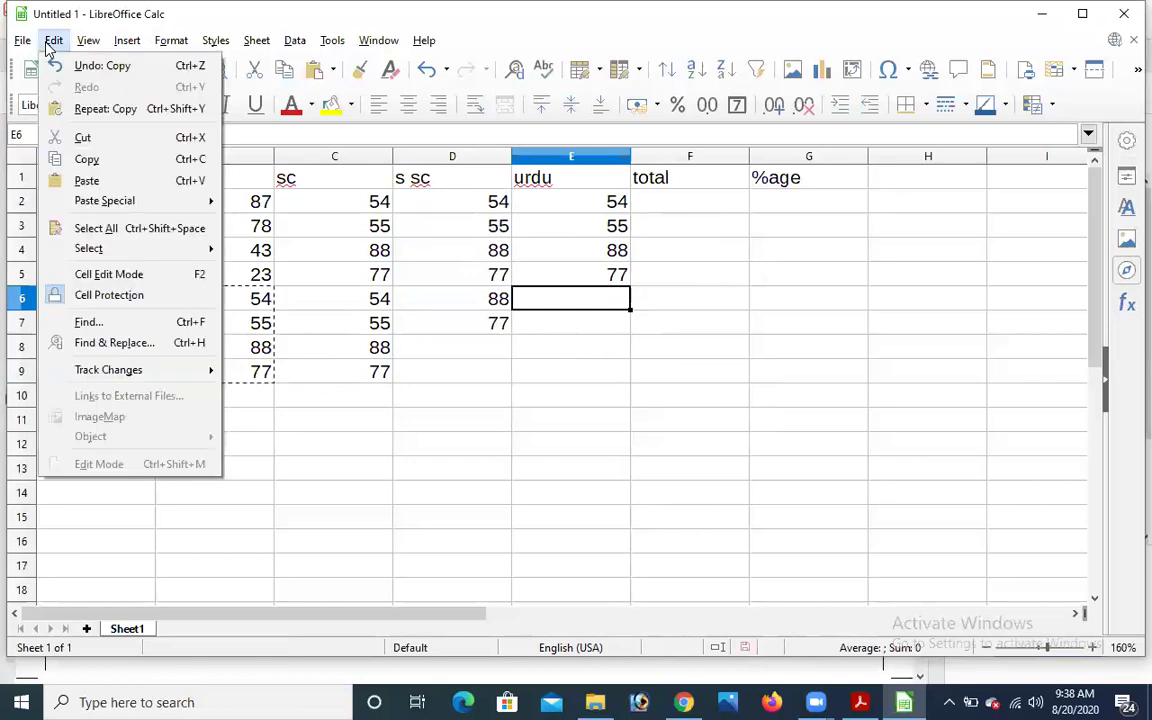
pyautogui.click(86, 180)
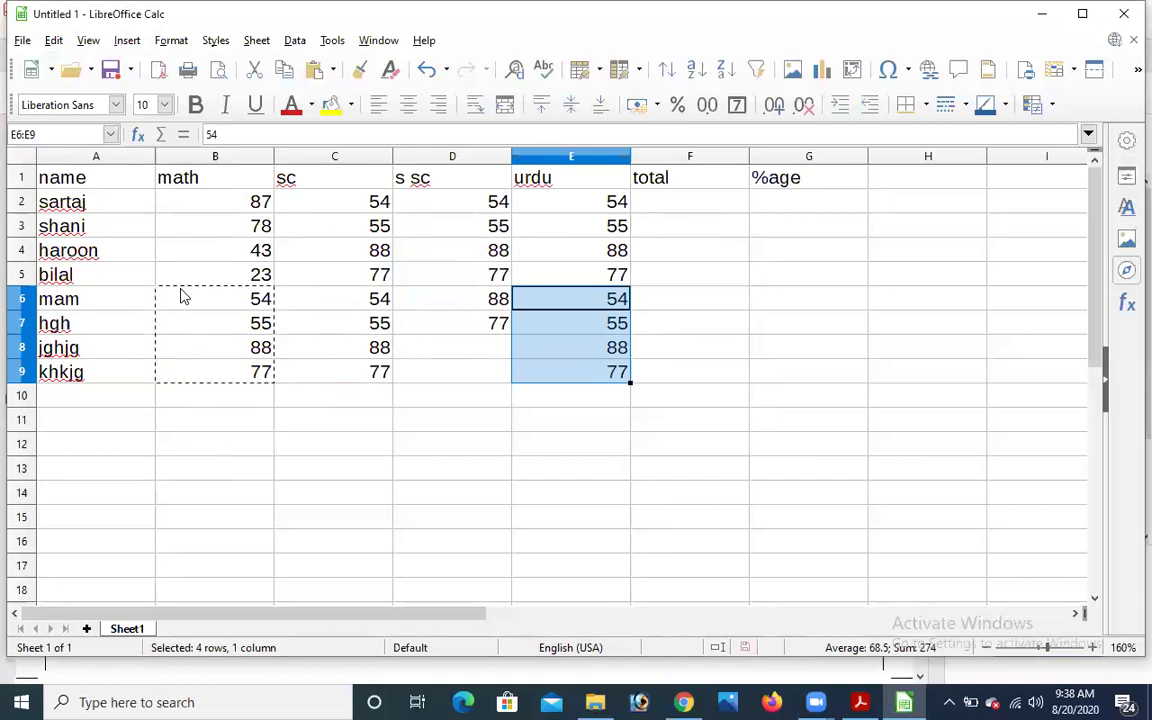
# Enter the remaining s sc marks 22 and 33 in cells D8 and D9.
pyautogui.click(455, 349)
pyautogui.write('22')
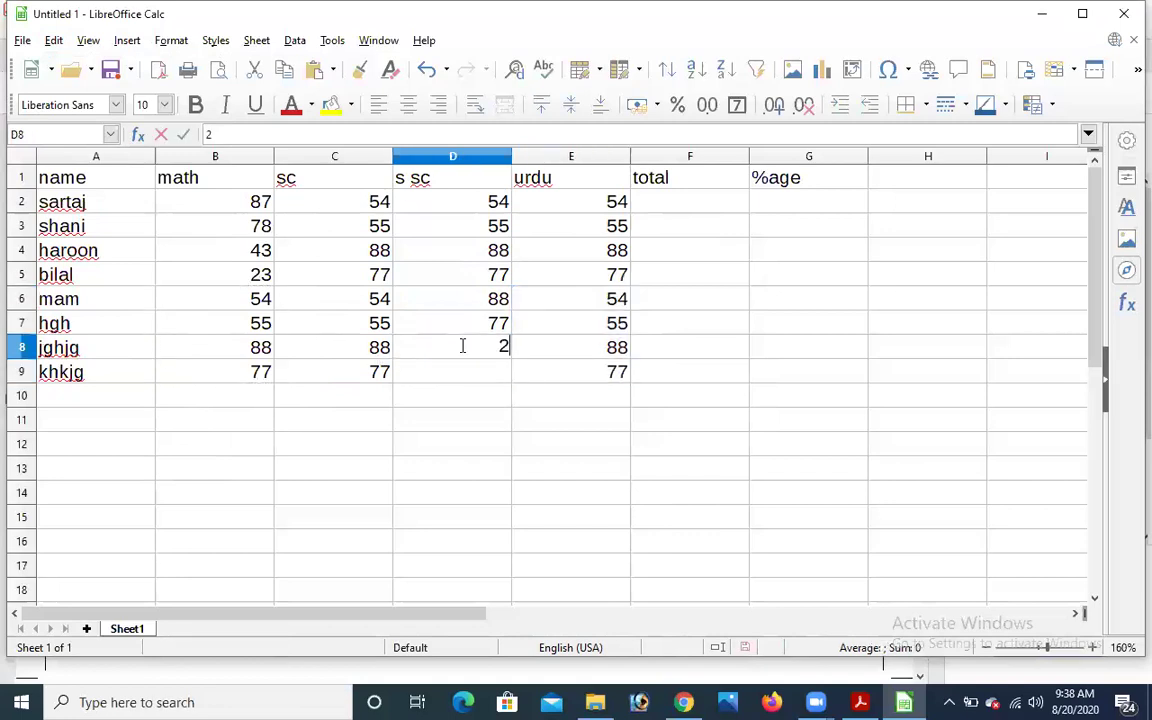
pyautogui.press('Return')
pyautogui.write('33')
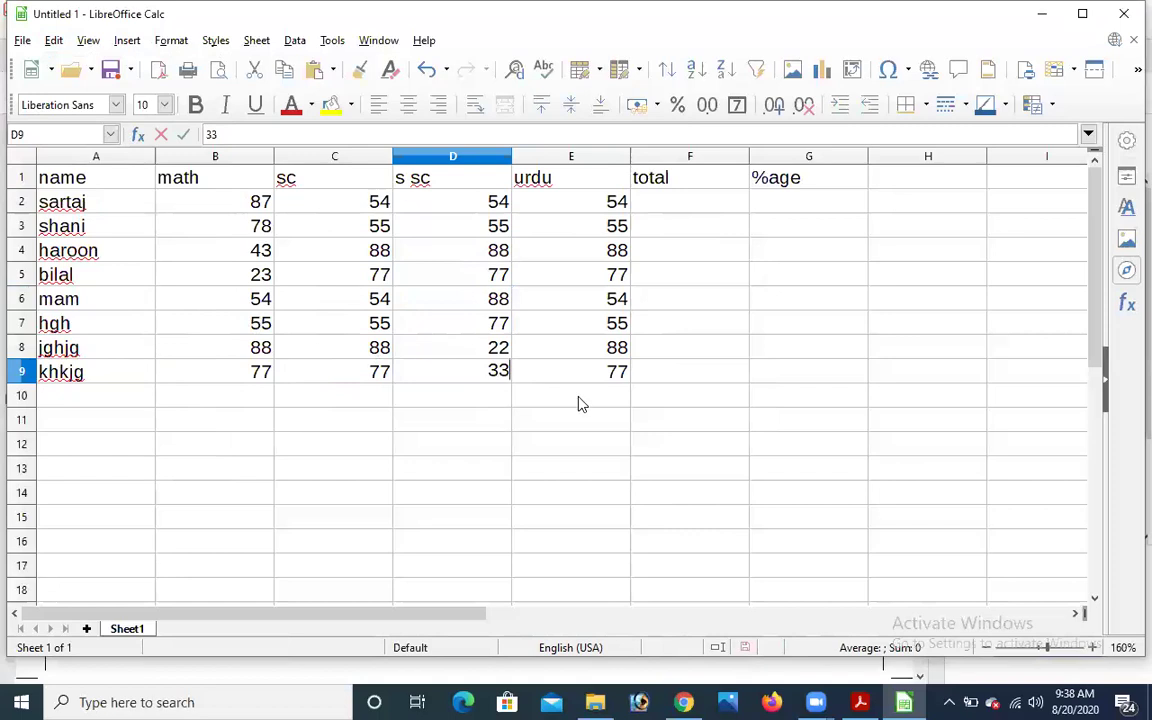
pyautogui.click(579, 402)
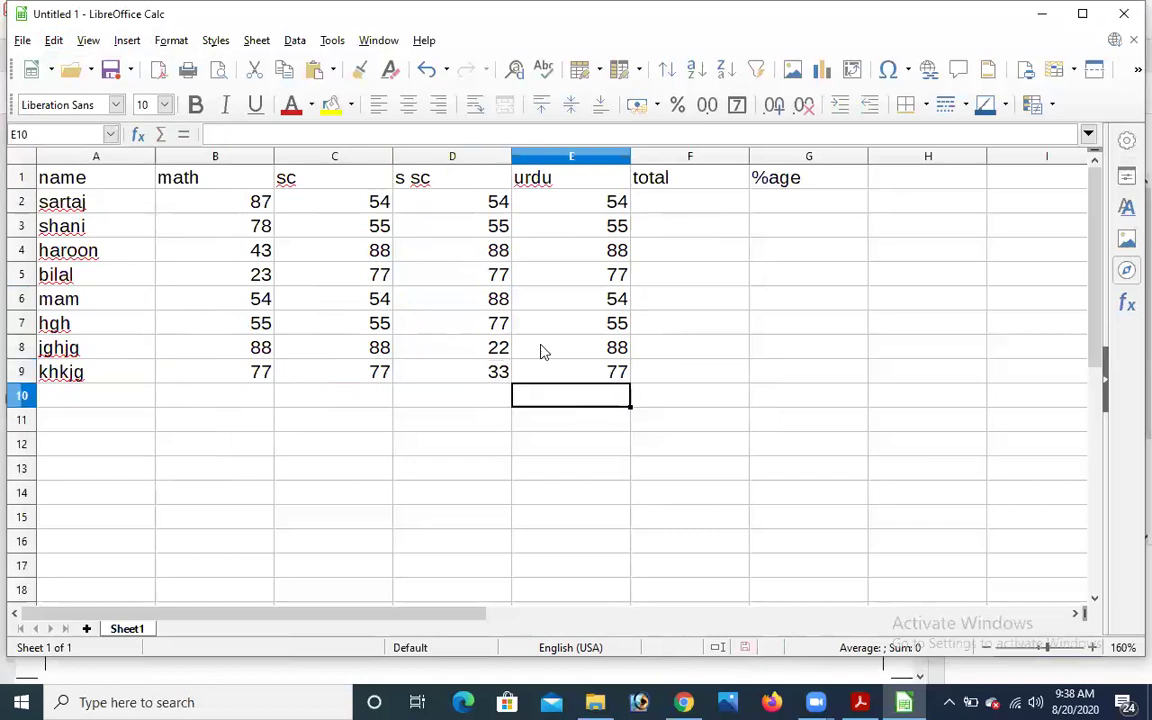
# Format the header row 1 as bold pink text at font size 14.
pyautogui.click(1094, 650)
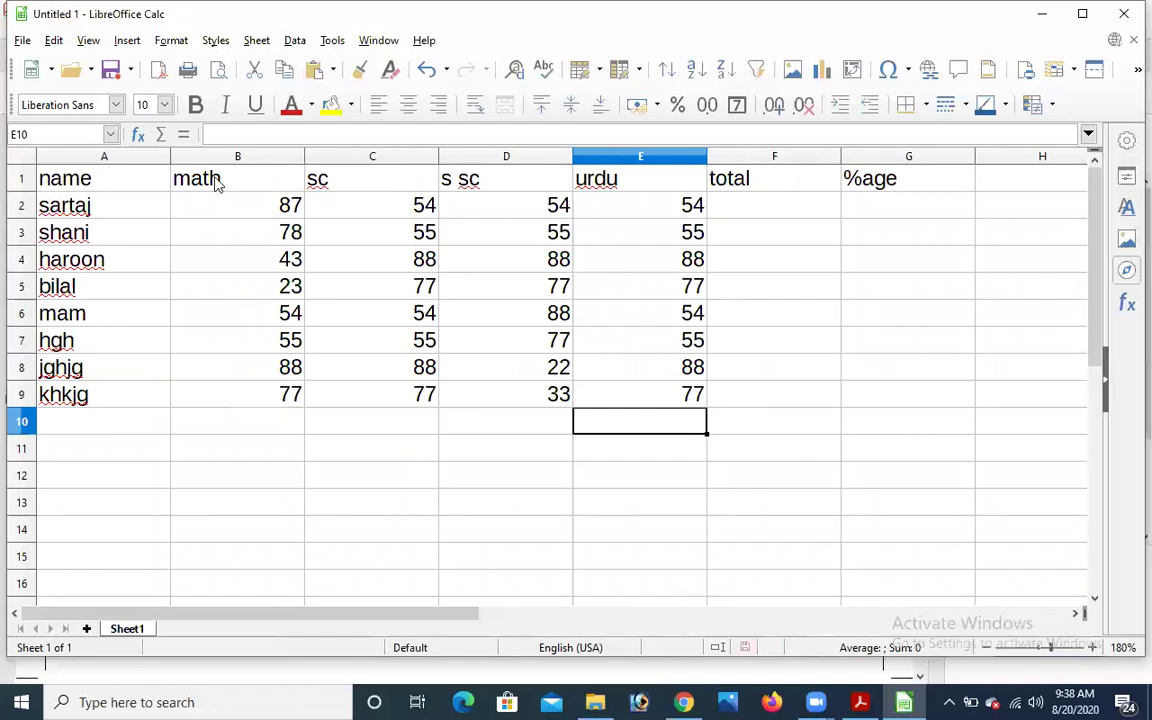
pyautogui.click(20, 180)
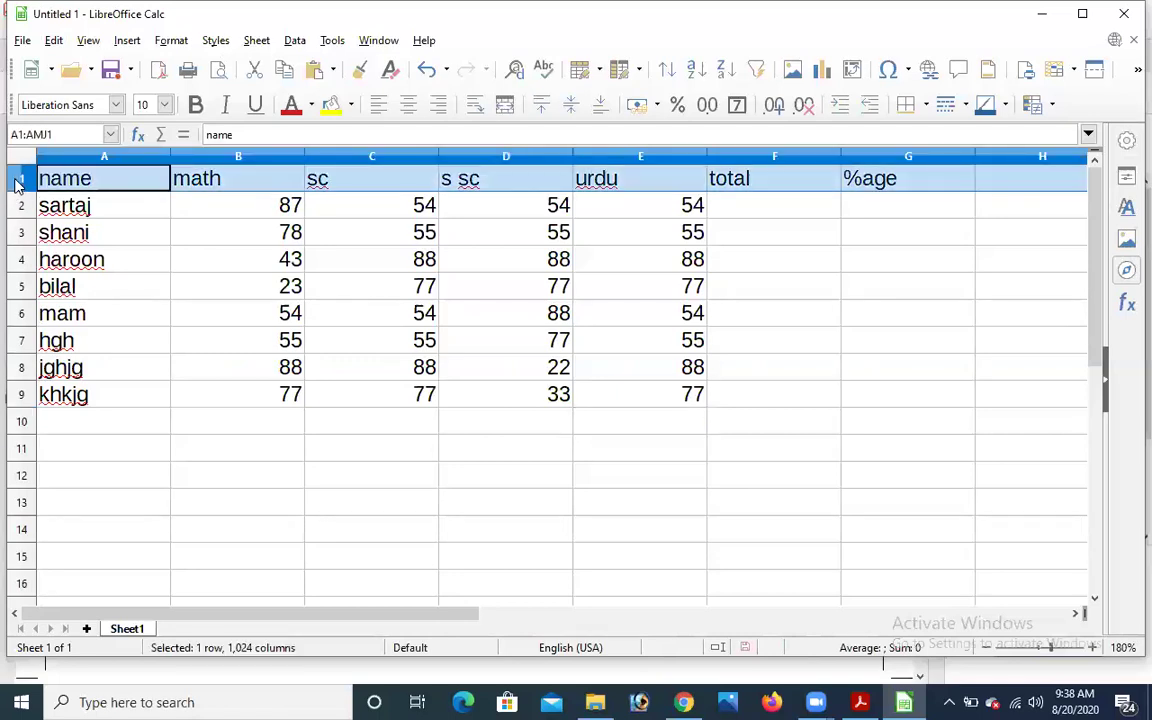
pyautogui.click(195, 104)
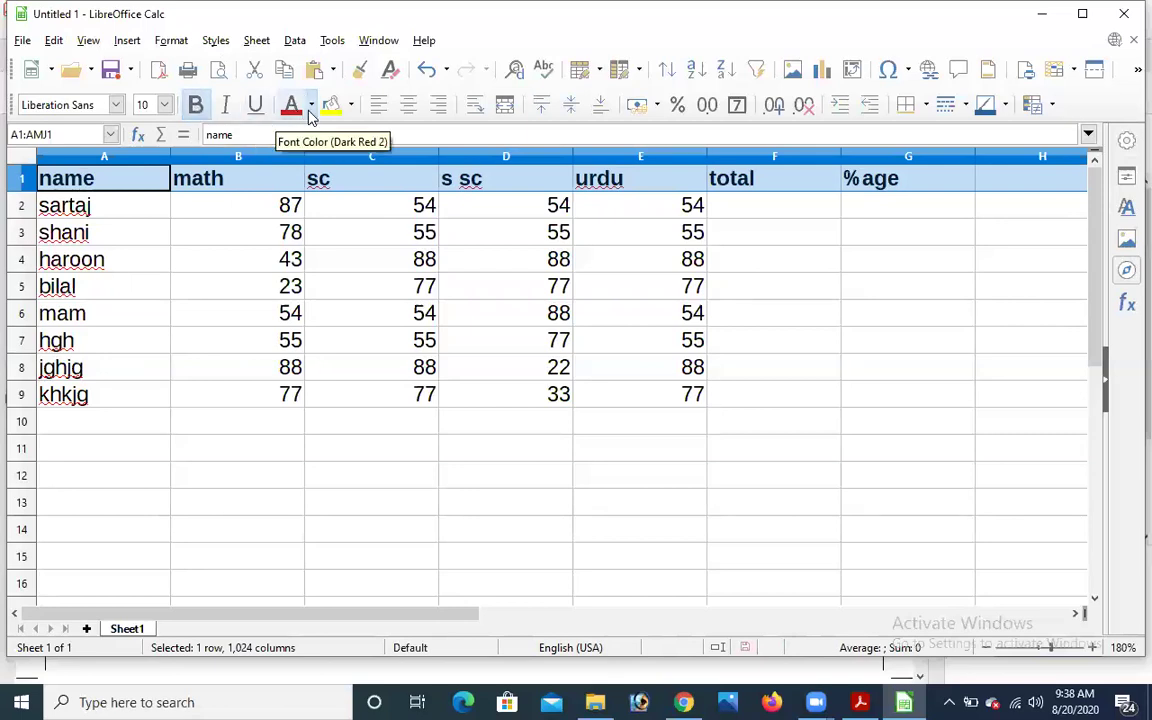
pyautogui.click(311, 104)
pyautogui.click(460, 263)
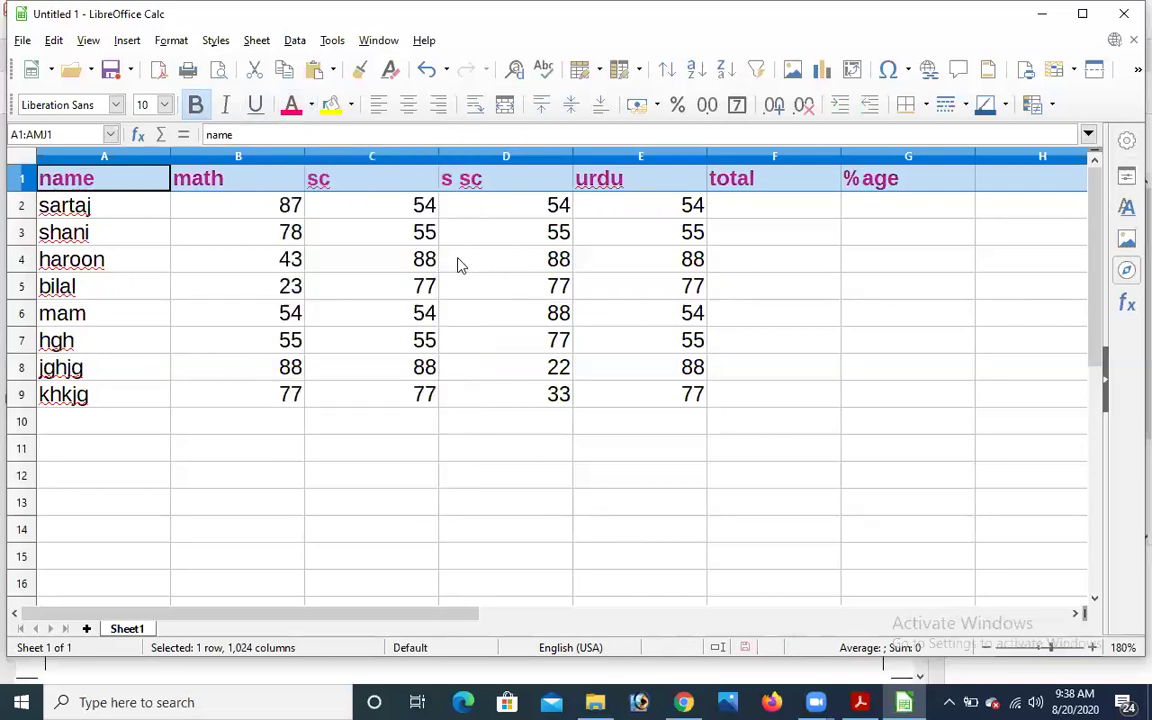
pyautogui.click(158, 104)
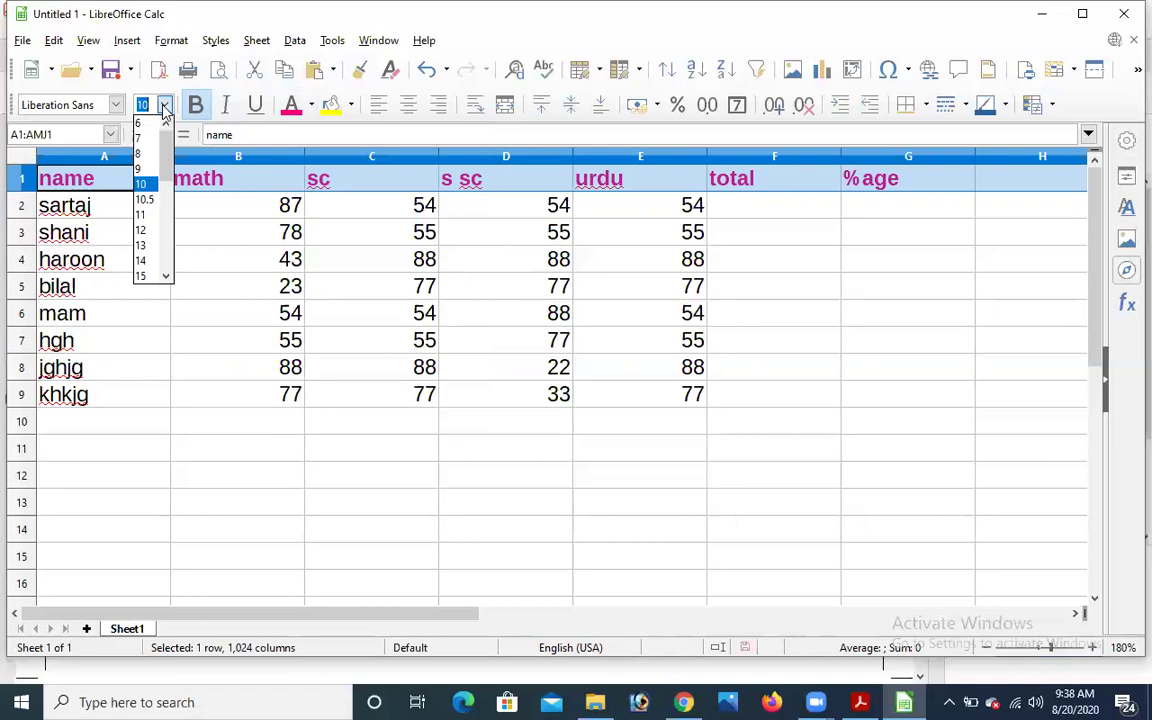
pyautogui.click(141, 260)
pyautogui.click(330, 402)
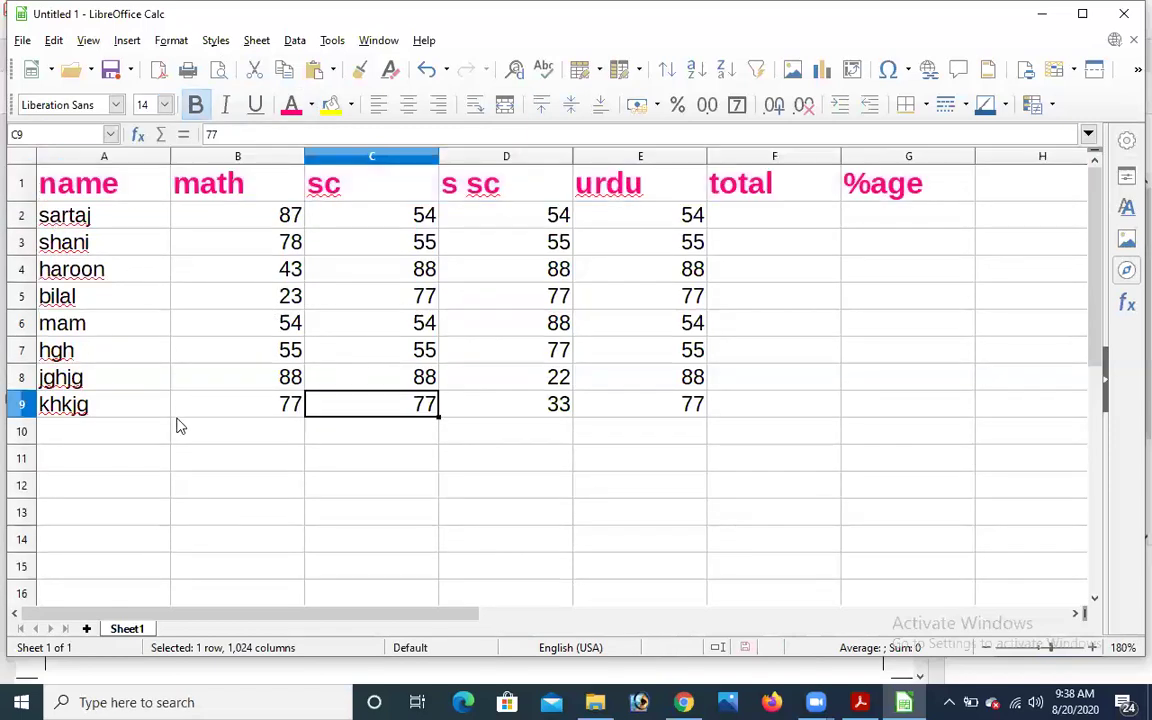
# Set the font size of the names and marks in A2:E9 to 14.
pyautogui.click(72, 222)
pyautogui.moveTo(72, 226); pyautogui.dragTo(604, 407)
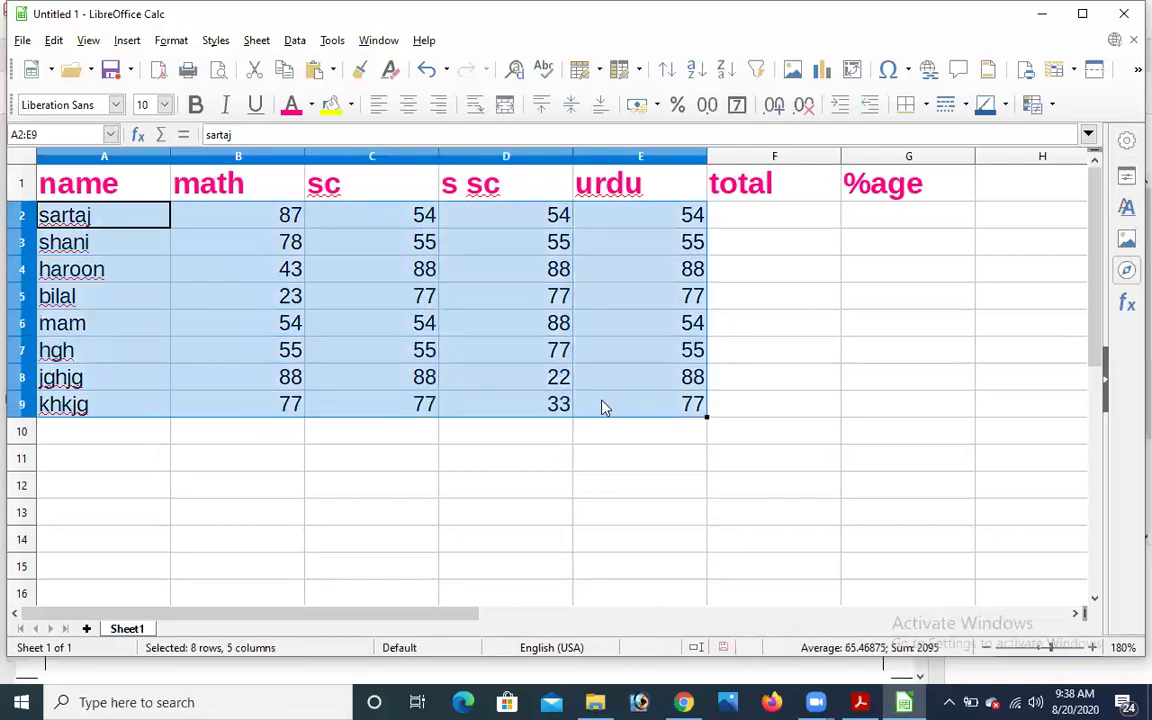
pyautogui.click(165, 104)
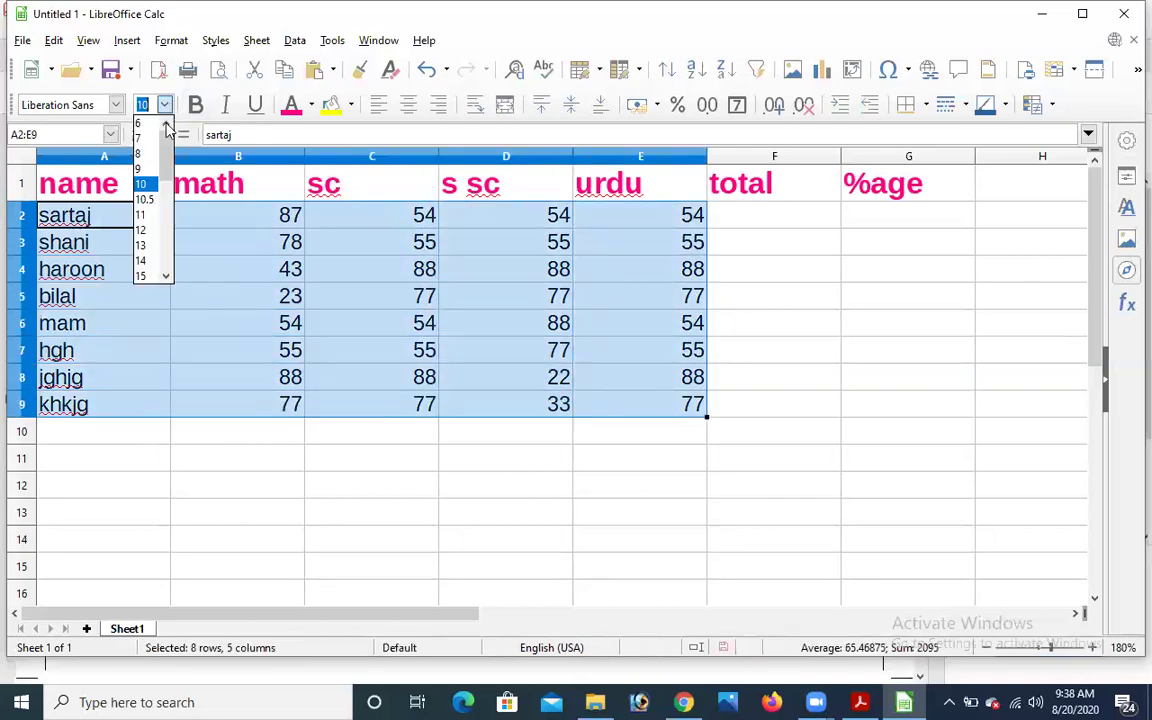
pyautogui.click(142, 260)
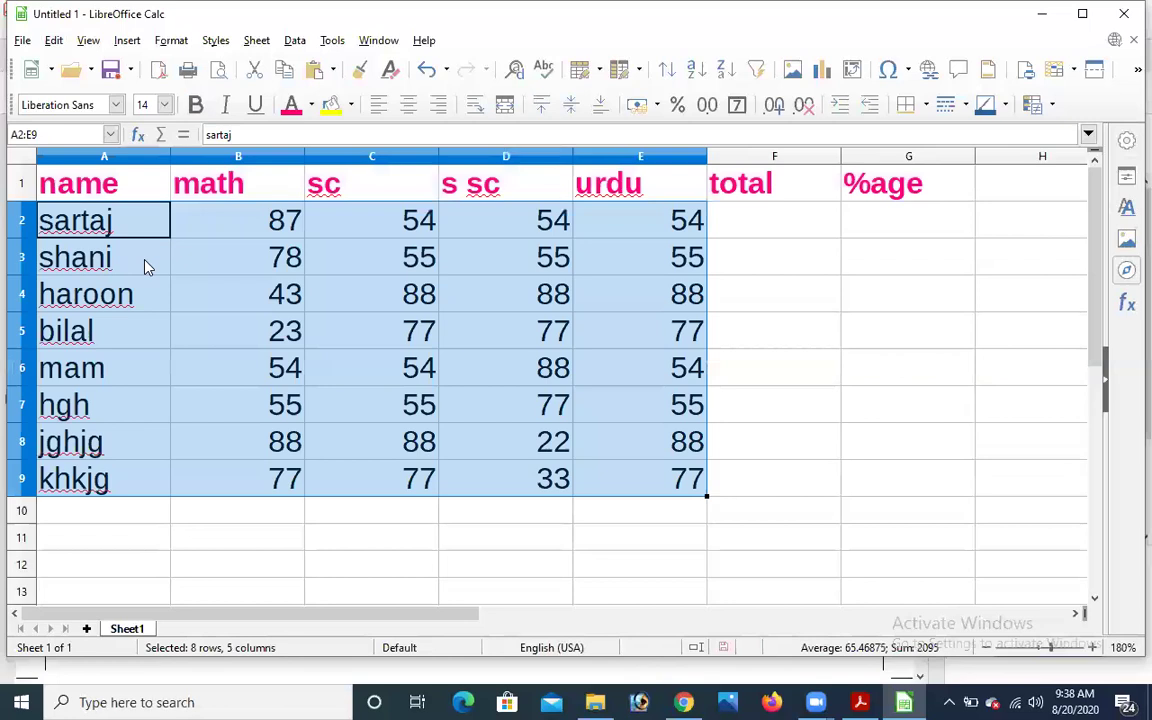
# Make the math marks in B2:B9 bold and blue.
pyautogui.click(229, 261)
pyautogui.moveTo(272, 218); pyautogui.dragTo(255, 453)
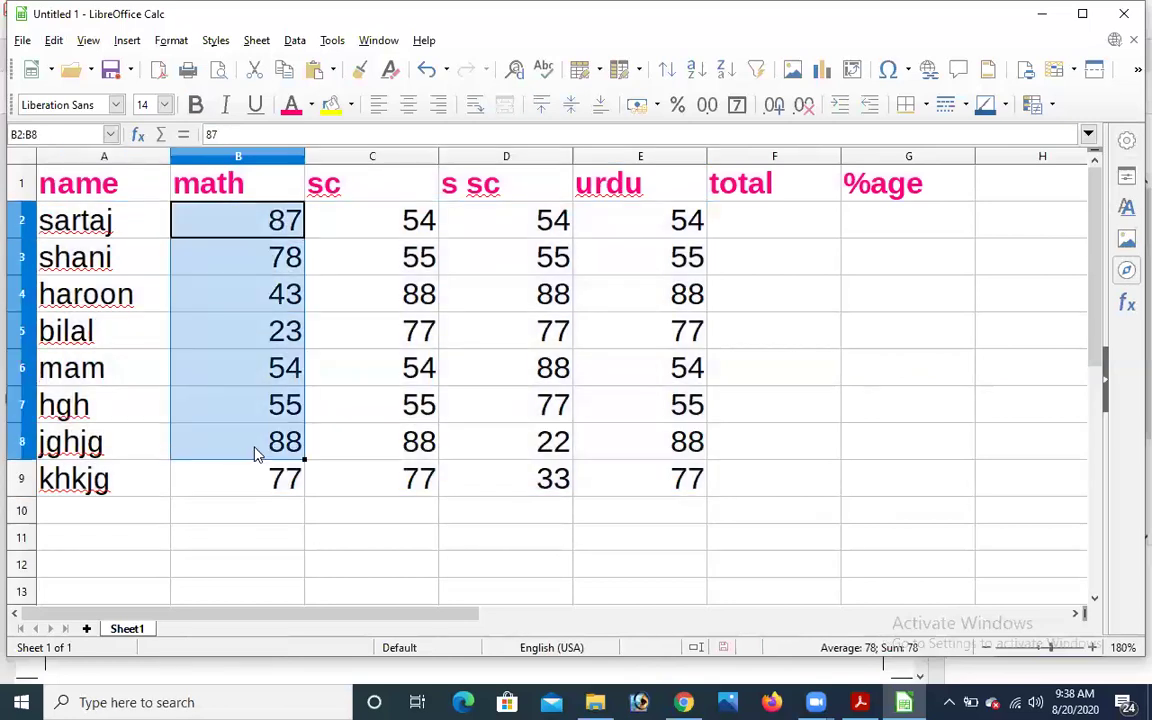
pyautogui.click(197, 107)
pyautogui.click(311, 105)
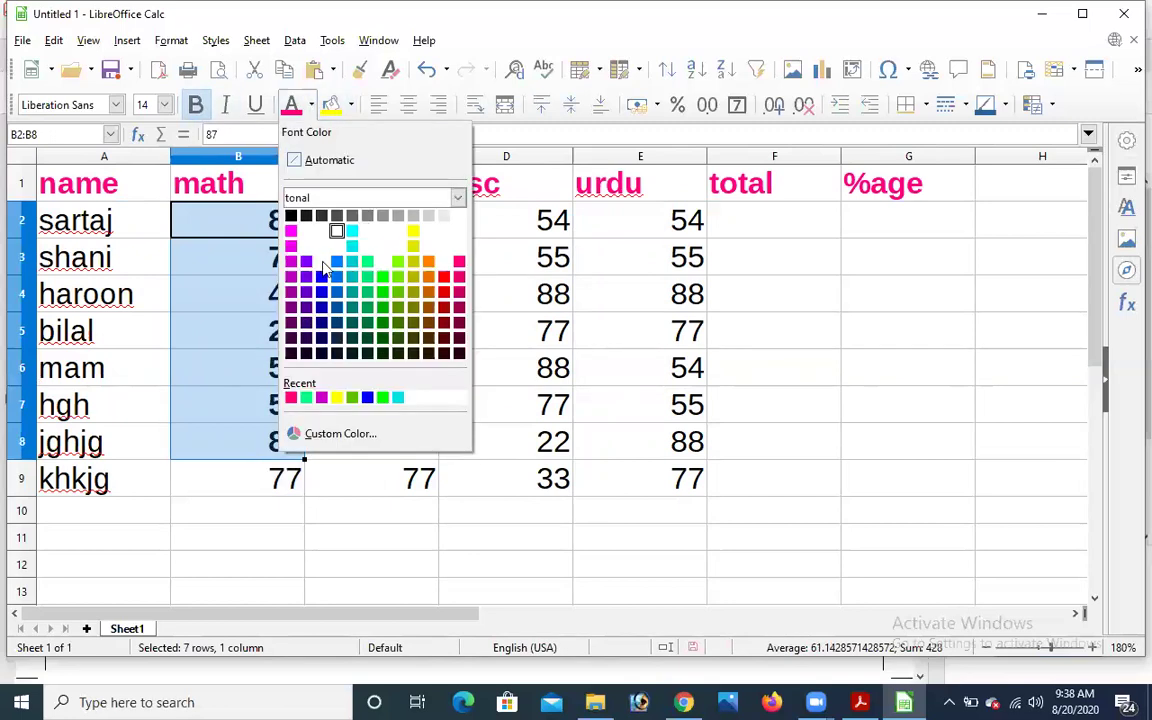
pyautogui.click(323, 282)
pyautogui.click(368, 326)
pyautogui.moveTo(293, 411); pyautogui.dragTo(283, 485)
pyautogui.click(290, 105)
# Make the urdu marks in E2:E9 bold and cyan.
pyautogui.click(620, 215)
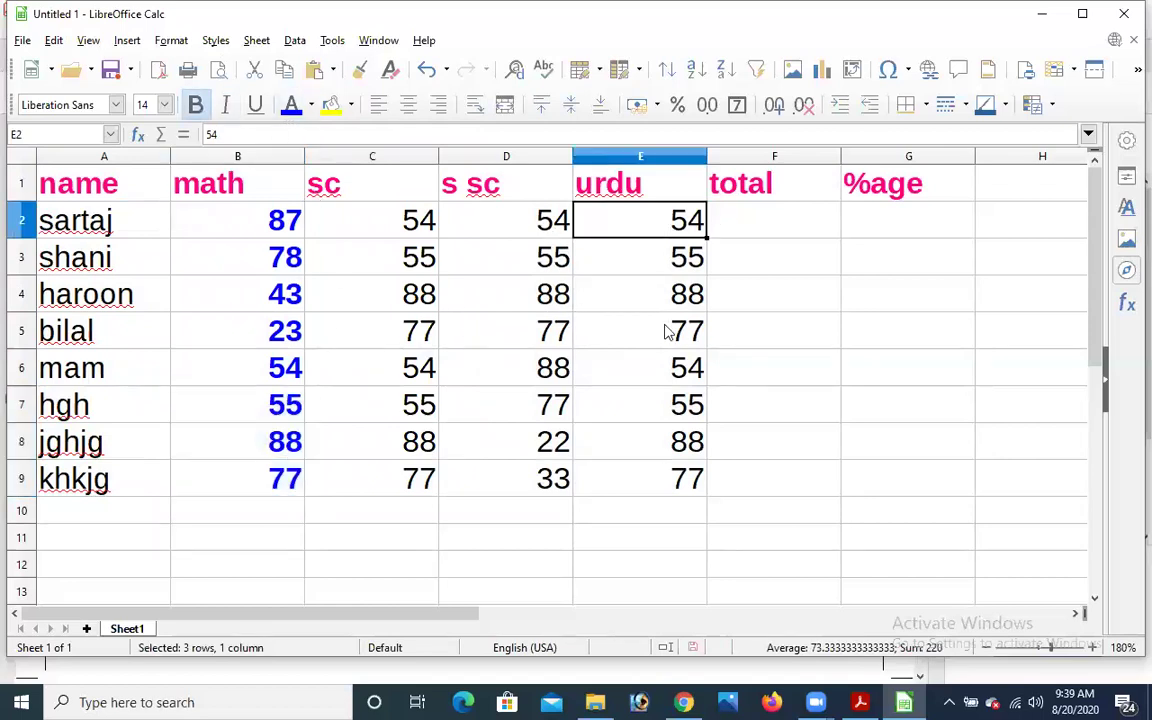
pyautogui.moveTo(668, 332); pyautogui.dragTo(658, 473)
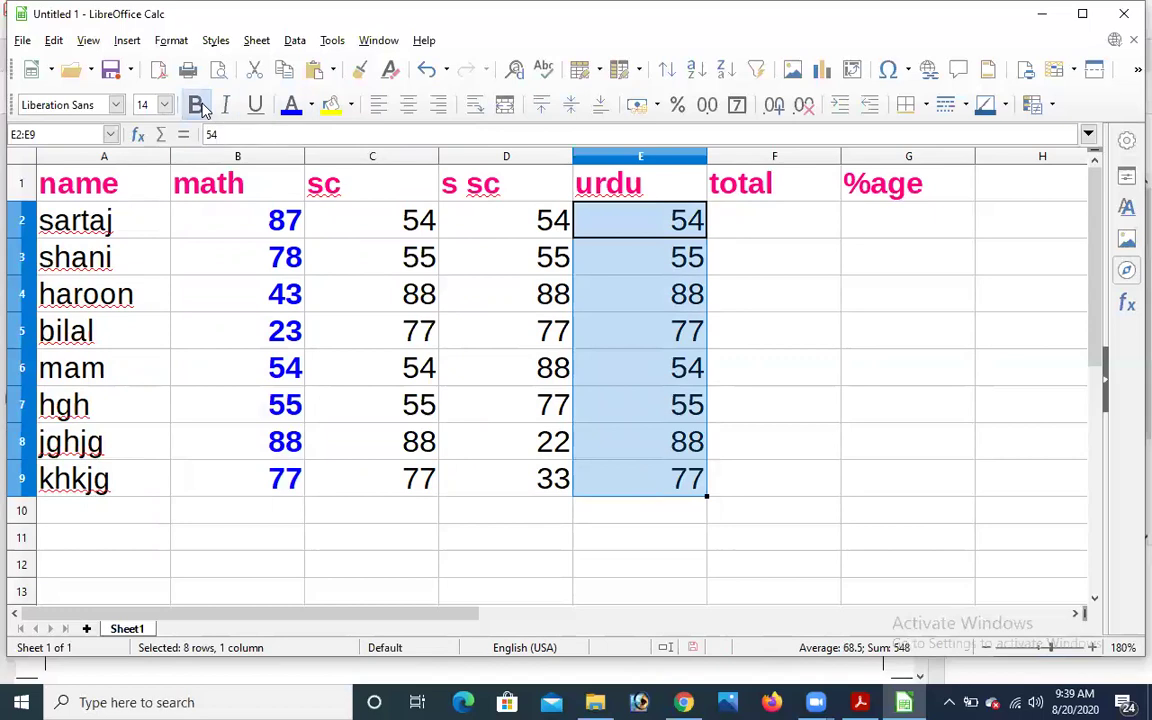
pyautogui.click(198, 105)
pyautogui.click(312, 105)
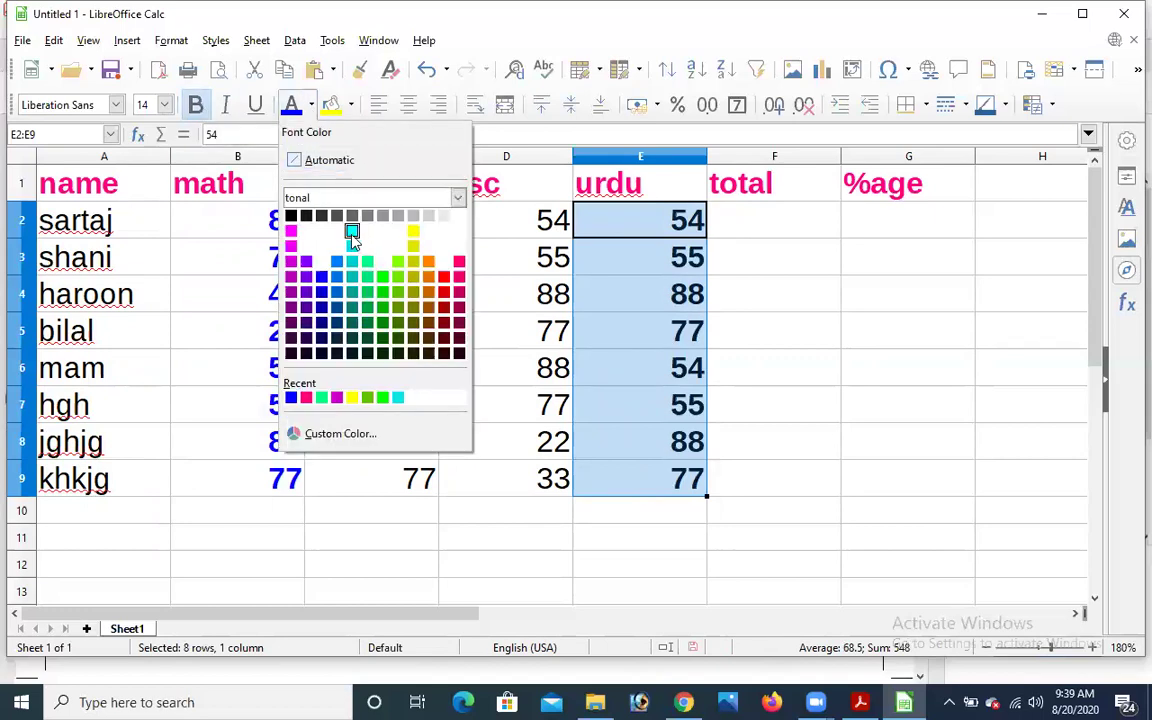
pyautogui.click(350, 232)
pyautogui.click(659, 367)
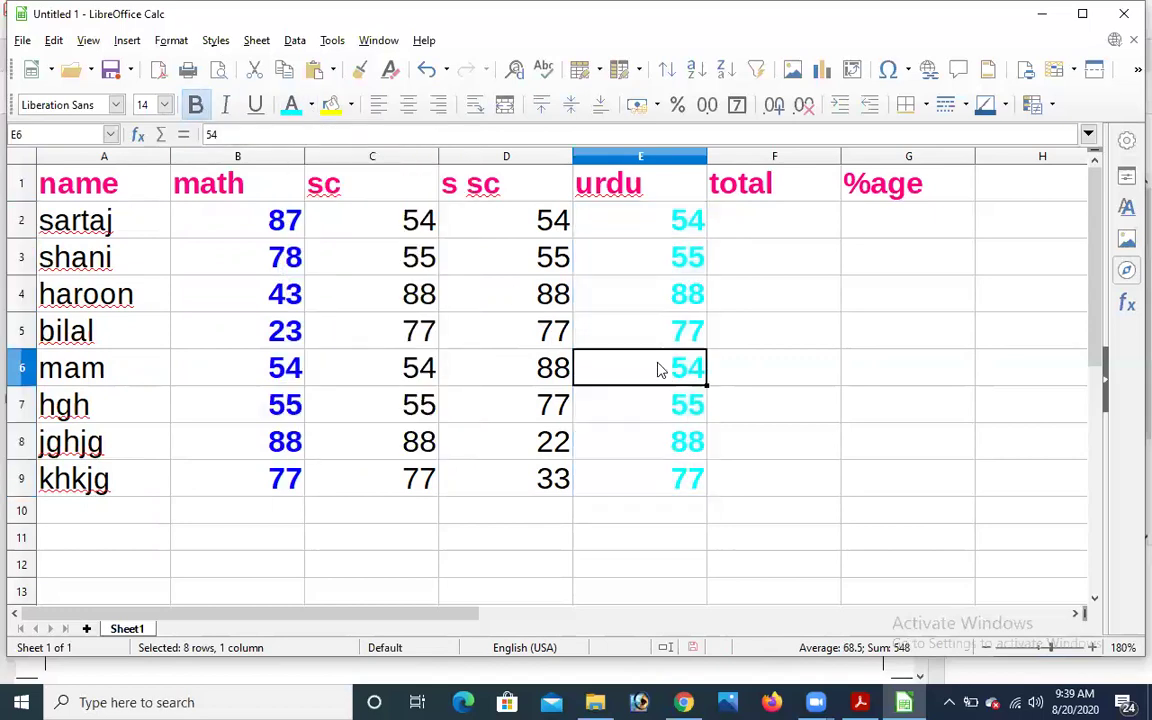
pyautogui.click(755, 218)
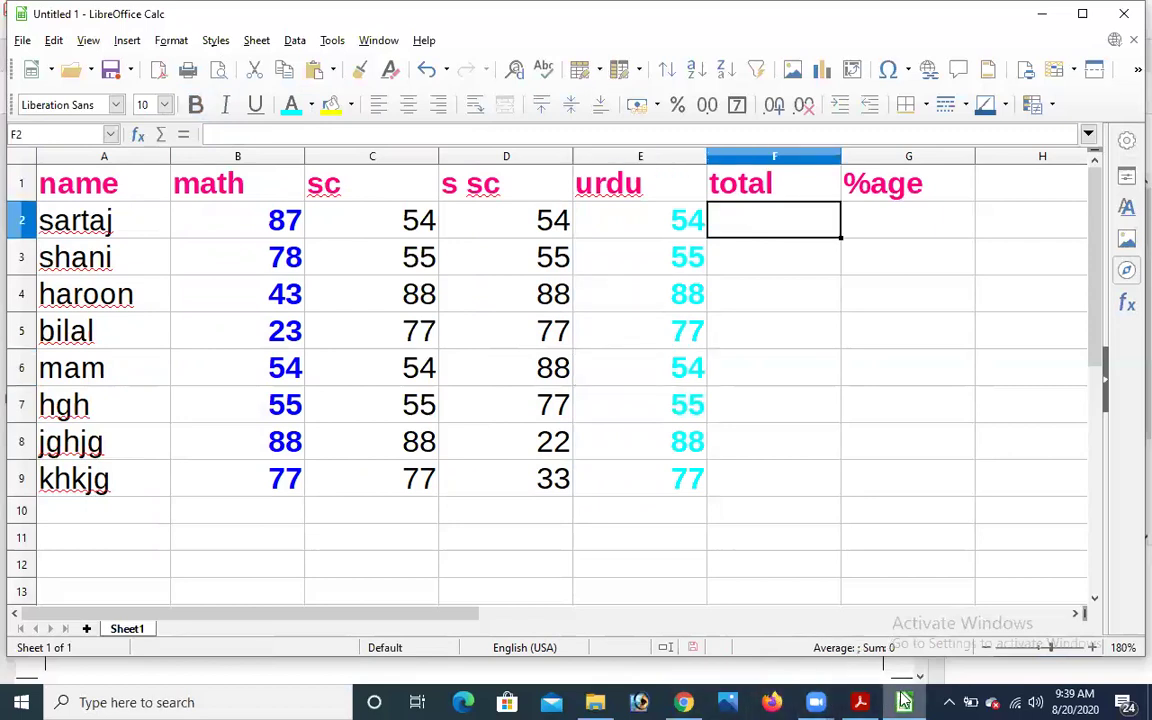
# Switch to the textbook PDF in Adobe Acrobat Reader and examine the Label definition and the alignment example in Figure 4.8.
pyautogui.click(860, 702)
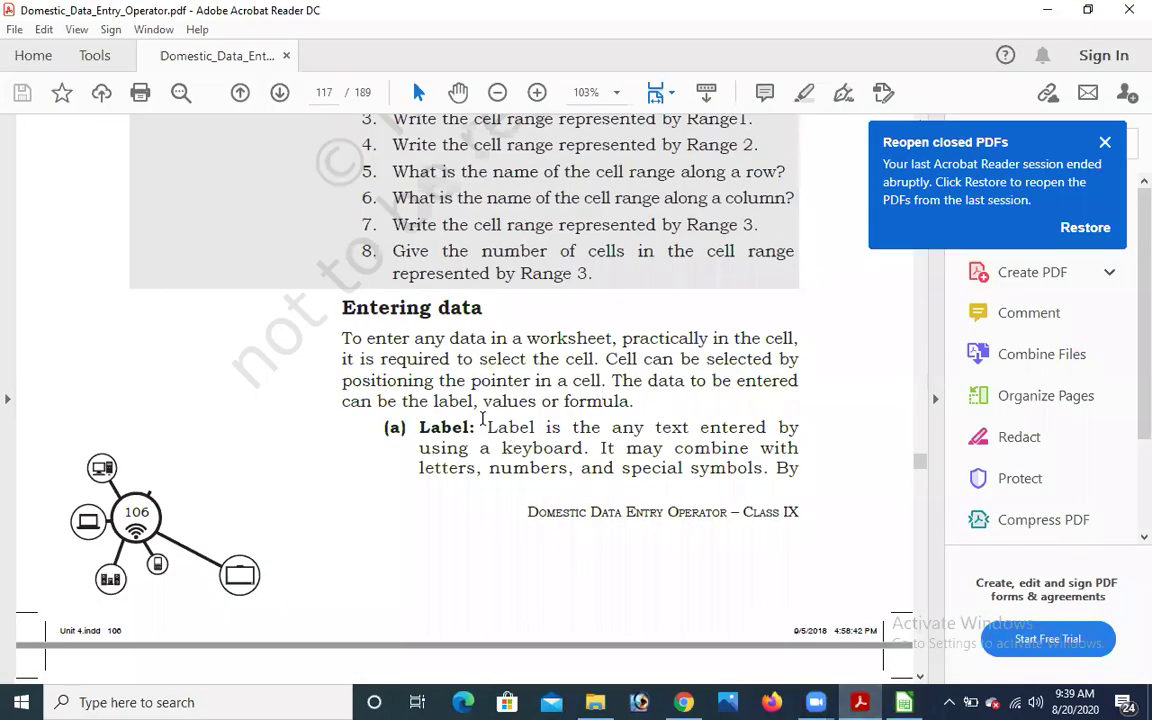
pyautogui.moveTo(476, 427); pyautogui.dragTo(410, 425)
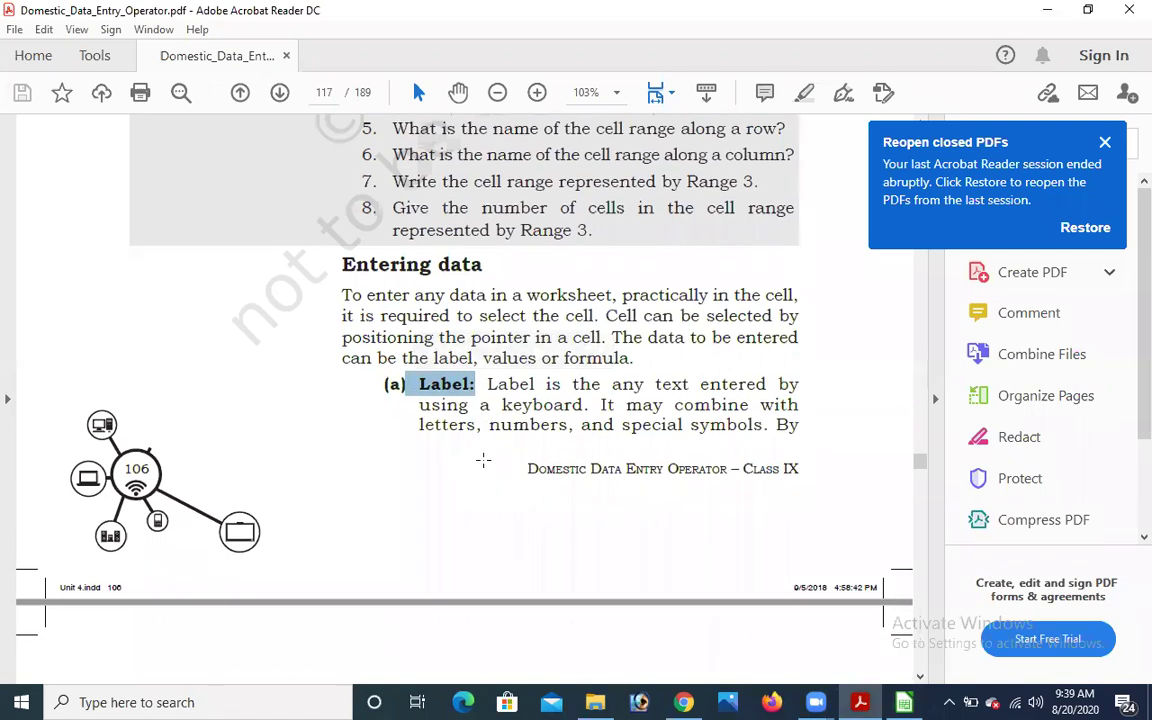
pyautogui.scroll(-5, 484, 460)
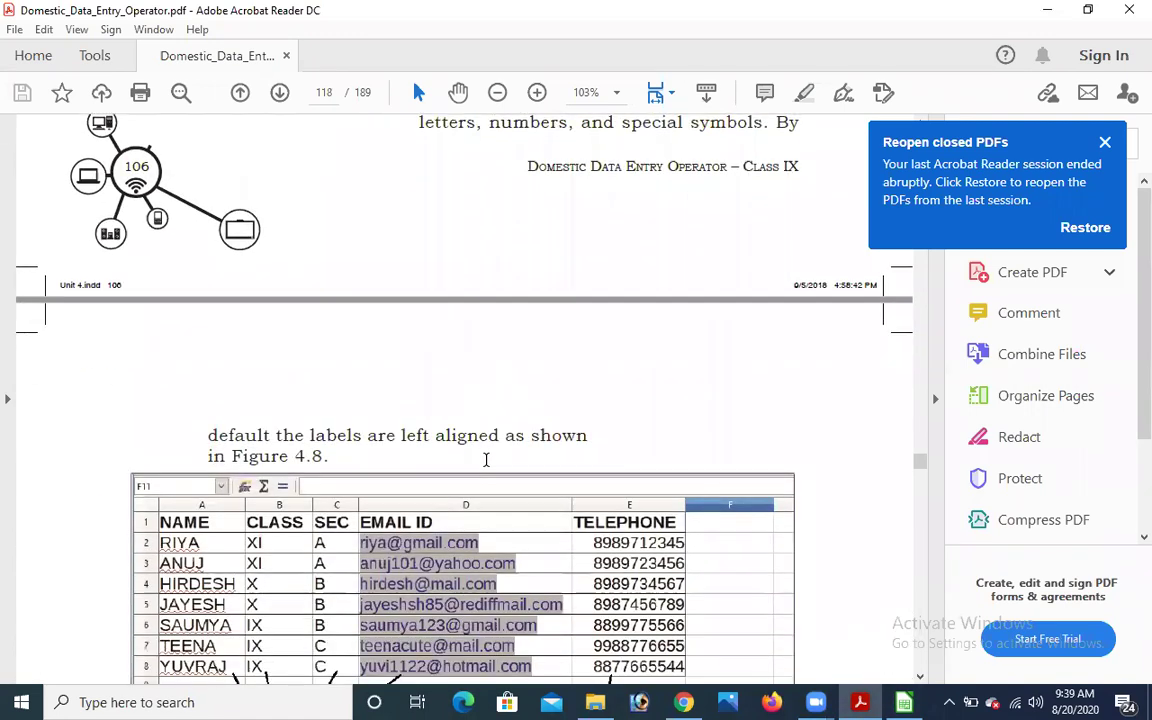
pyautogui.scroll(-4, 486, 470)
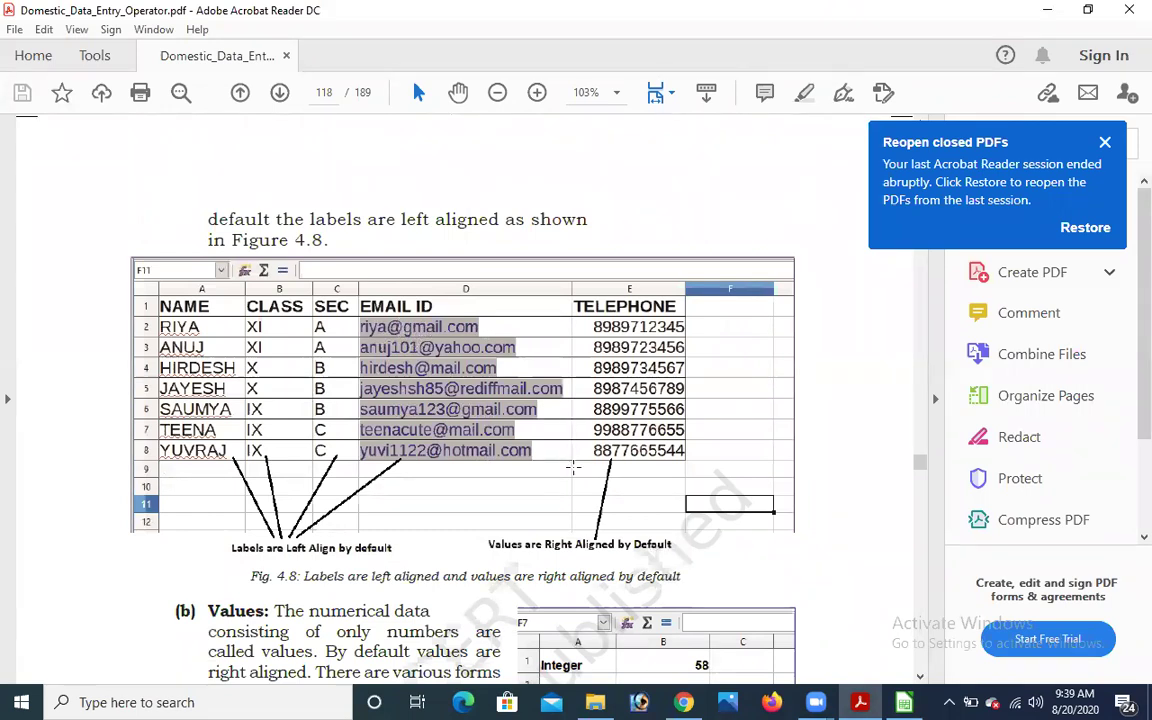
pyautogui.scroll(-1, 573, 467)
pyautogui.scroll(4, 575, 350)
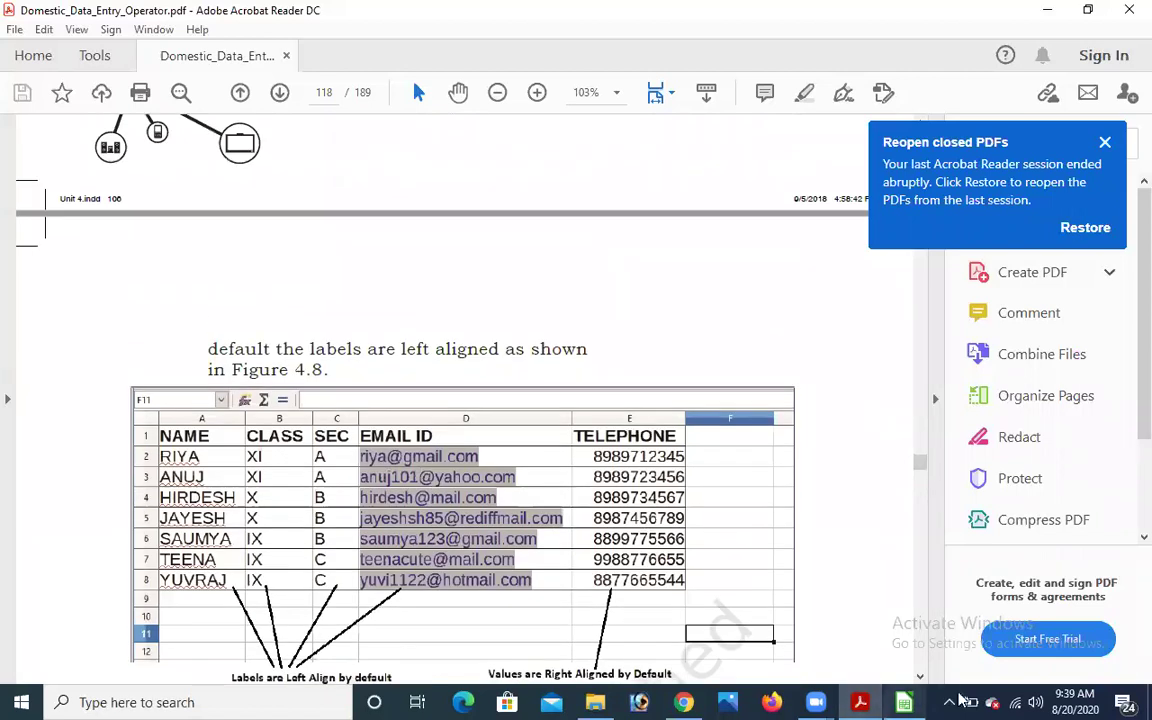
# Switch back to LibreOffice Calc and enter the label "sar" in the empty cell C16.
pyautogui.click(900, 702)
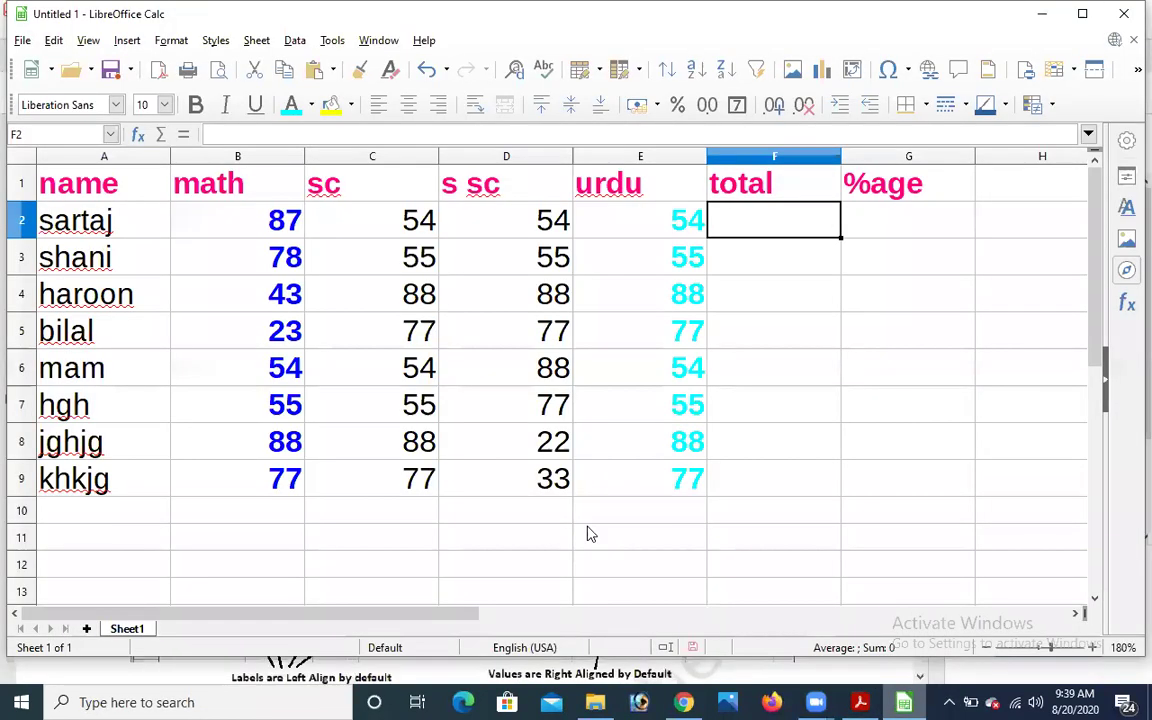
pyautogui.scroll(-2, 508, 449)
pyautogui.scroll(2, 508, 449)
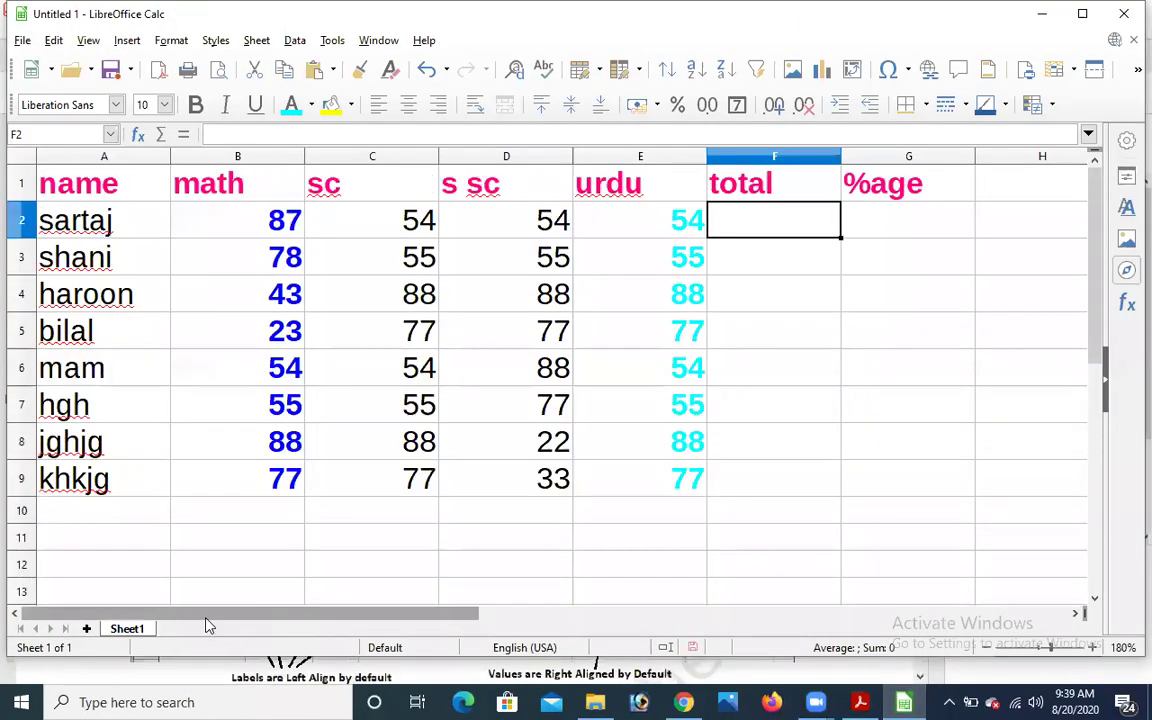
pyautogui.scroll(-3, 220, 509)
pyautogui.click(336, 348)
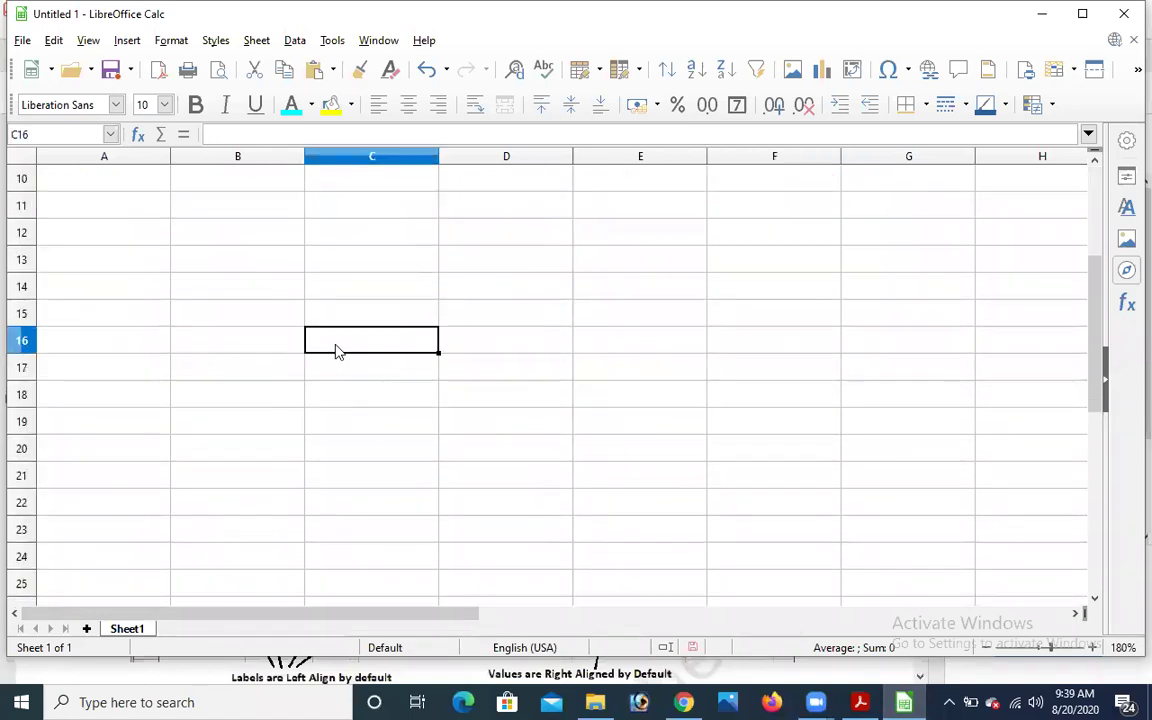
pyautogui.write('sar')
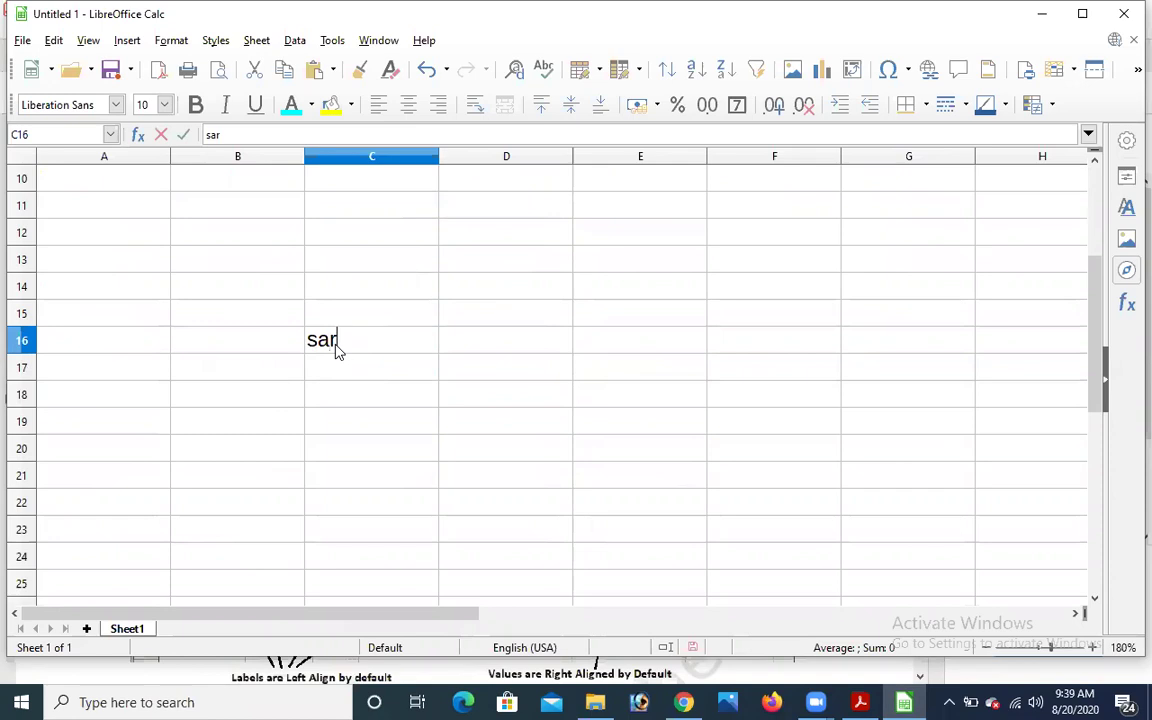
pyautogui.click(616, 464)
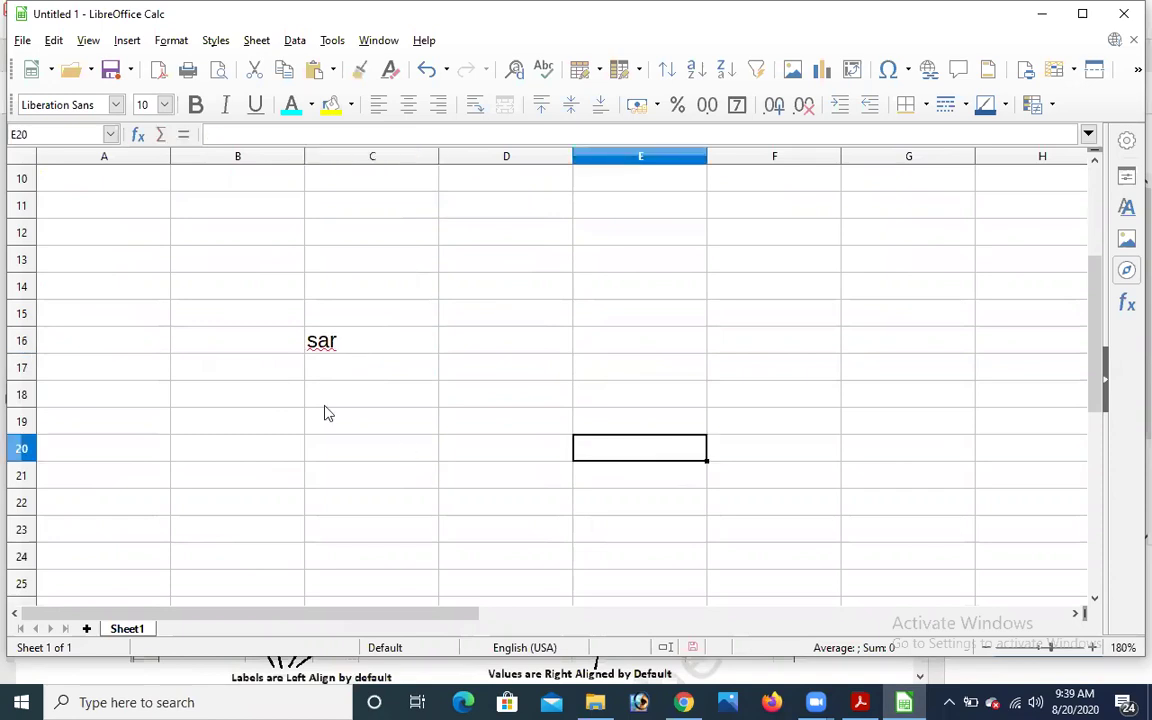
pyautogui.click(362, 343)
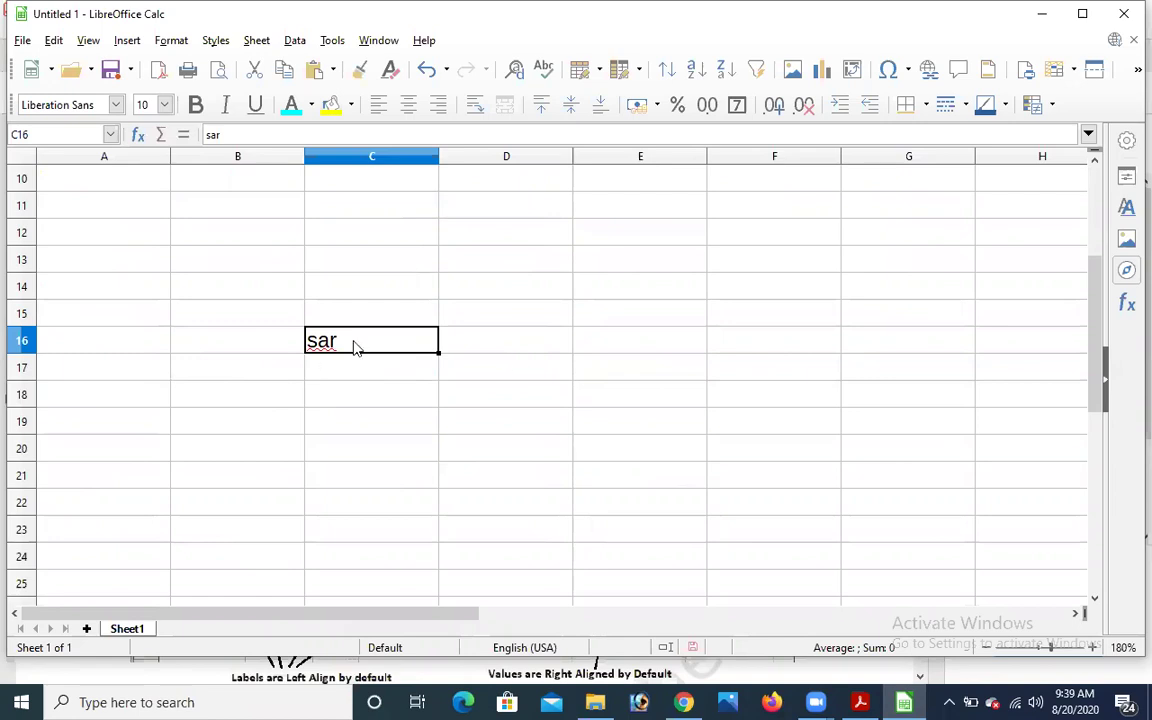
# Enter the labels "fddf" in C17 and "gft" in C18, below the existing label.
pyautogui.click(352, 376)
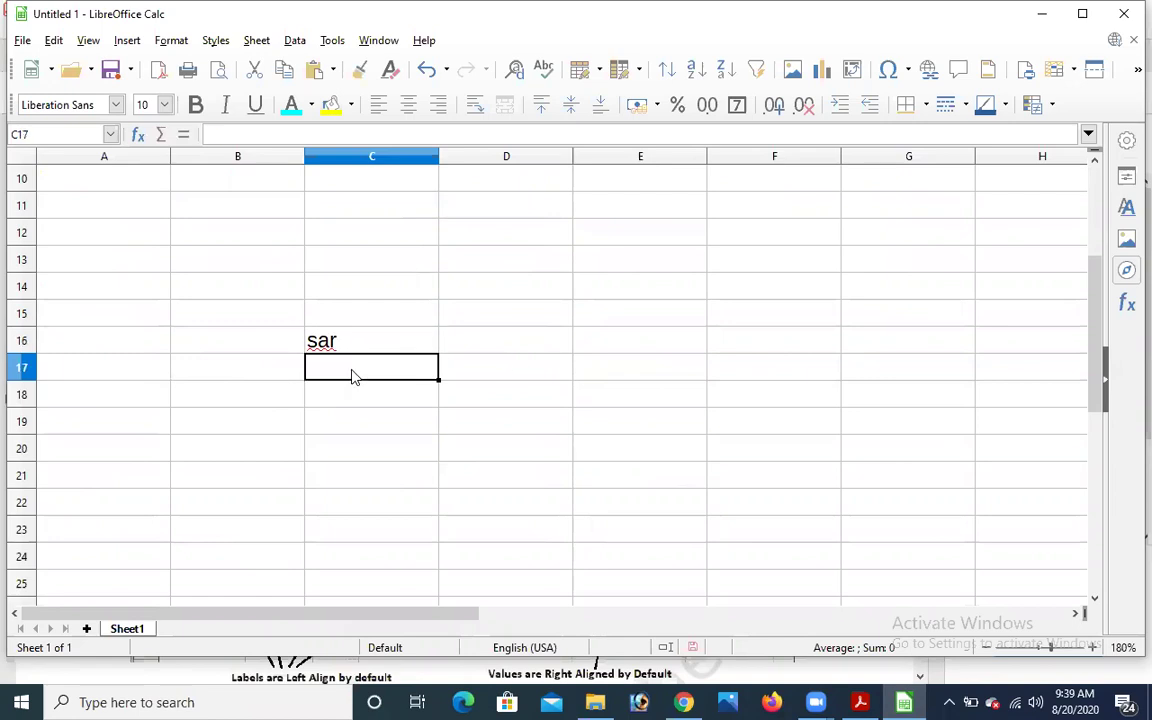
pyautogui.write('fddf')
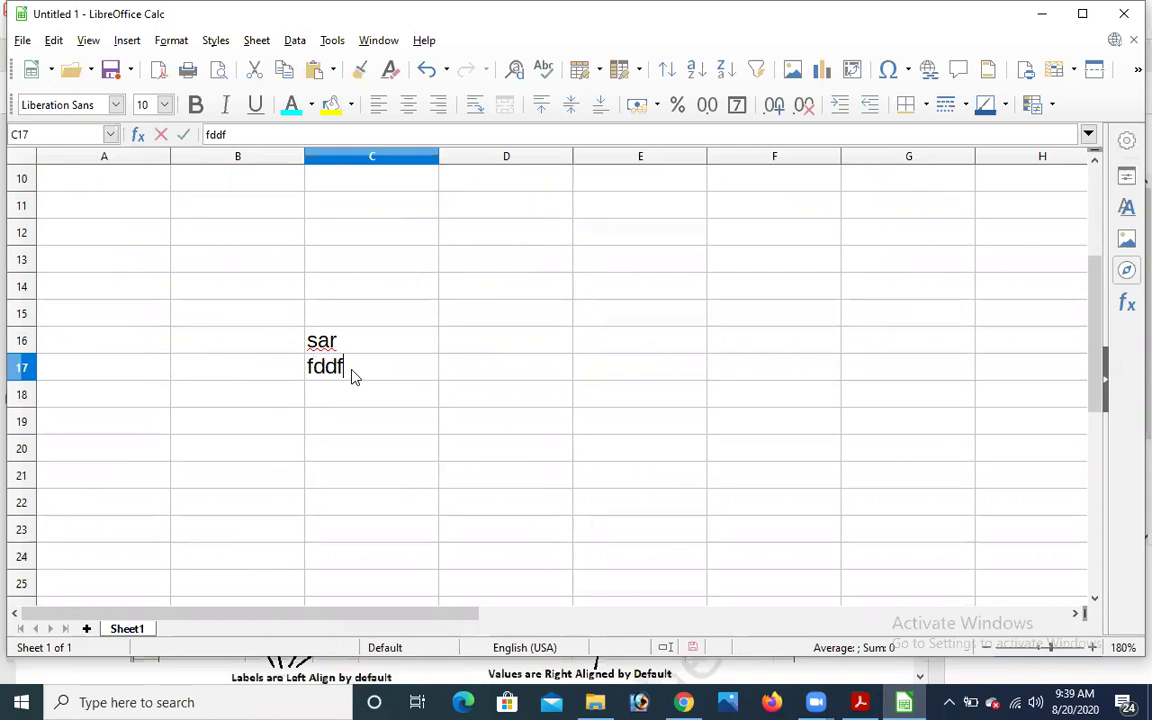
pyautogui.press('Return')
pyautogui.write('gft')
pyautogui.press('Return')
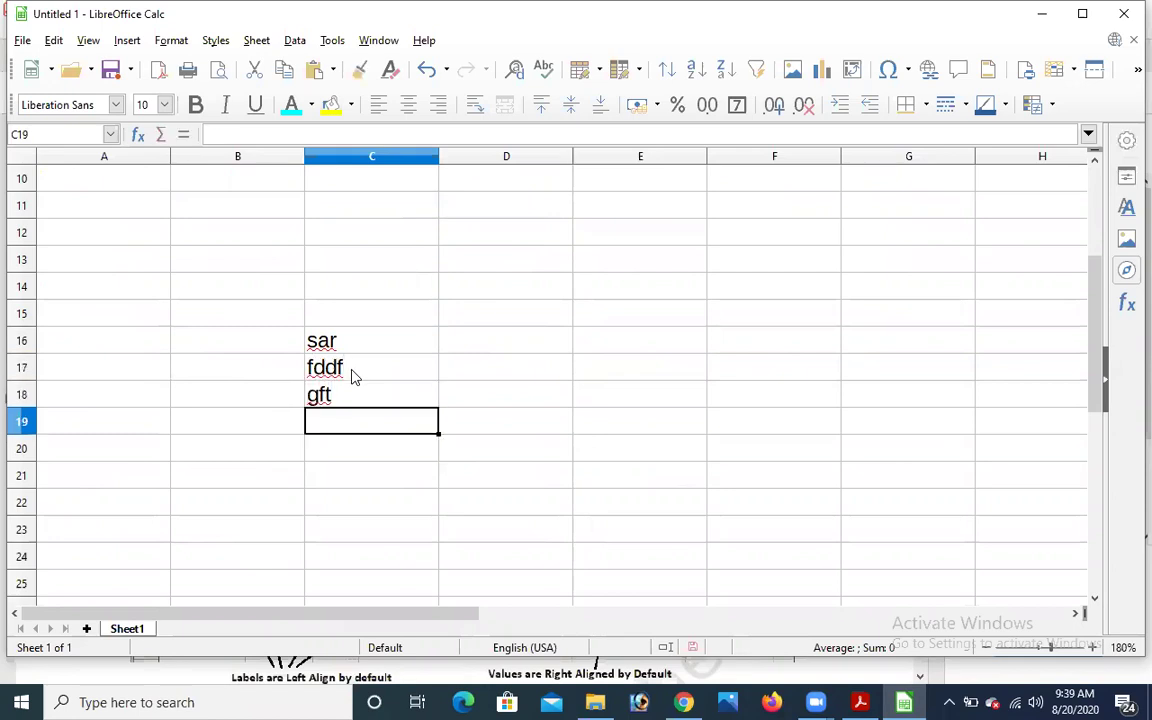
# Enter the values 1, 2, 3, 4 and 5 down column C in cells C19 to C23.
pyautogui.write('1')
pyautogui.press('Return')
pyautogui.write('2')
pyautogui.press('Return')
pyautogui.write('3')
pyautogui.press('Return')
pyautogui.write('4')
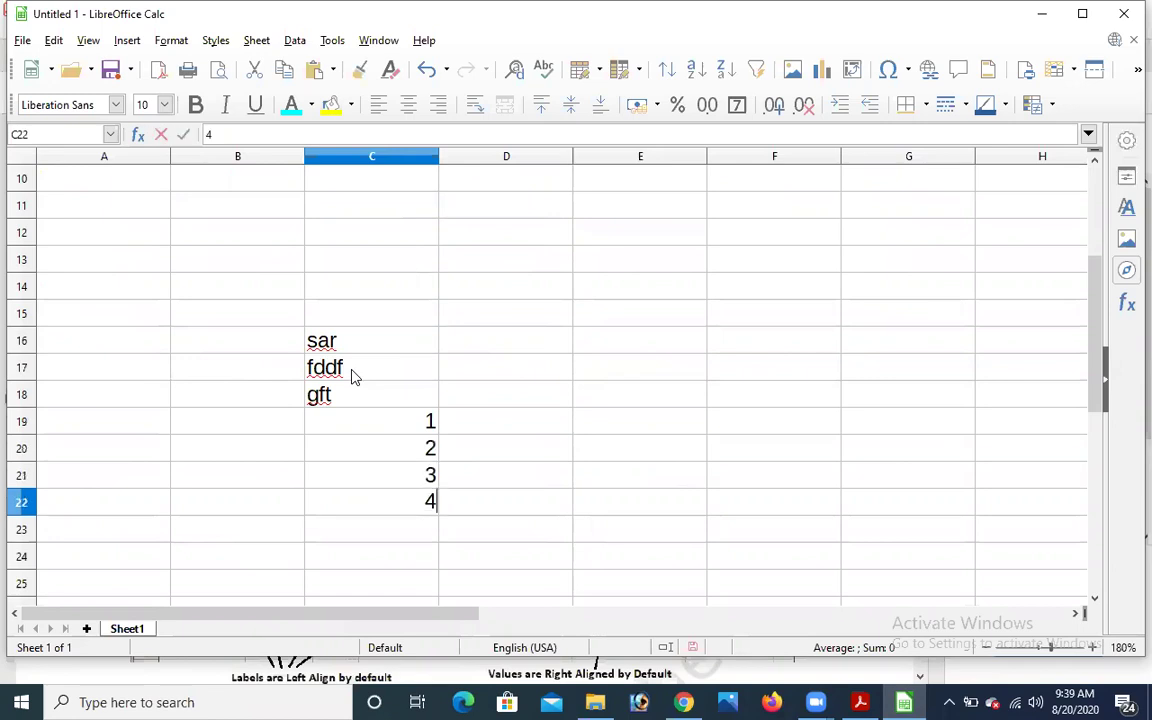
pyautogui.press('Return')
pyautogui.write('5')
pyautogui.press('Return')
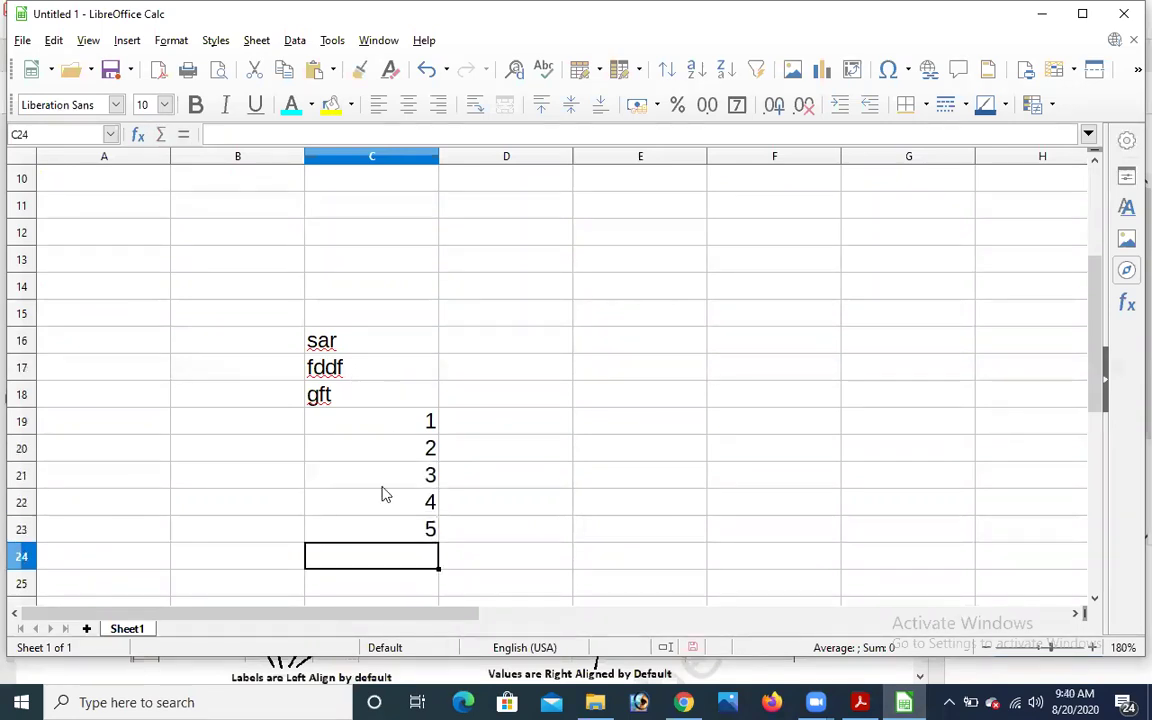
# Left-align the numbers in C19:C23, set them back to right alignment, and compare them with the labels above.
pyautogui.moveTo(396, 421); pyautogui.dragTo(392, 525)
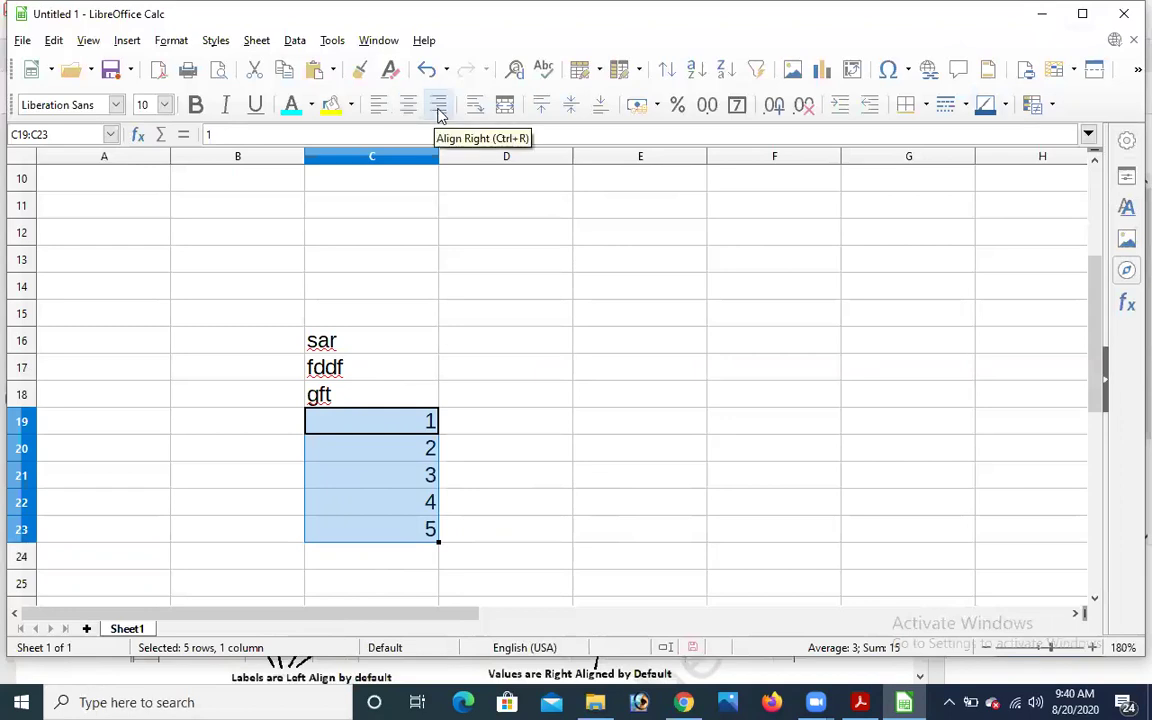
pyautogui.click(380, 106)
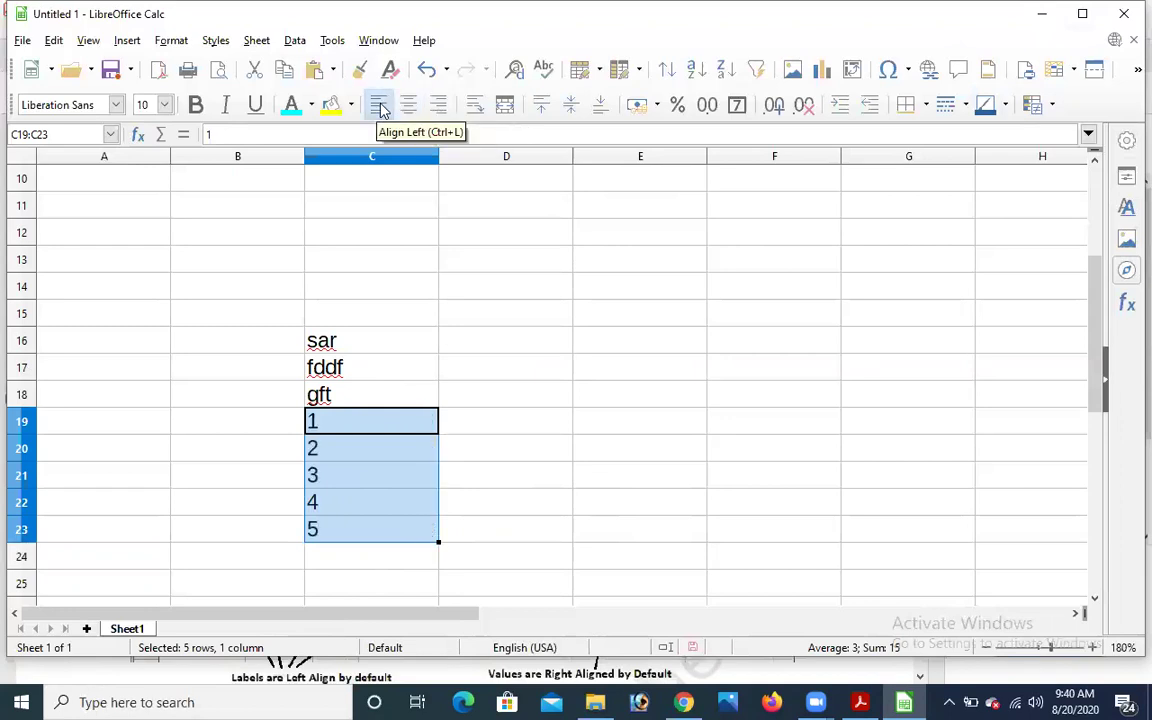
pyautogui.click(438, 104)
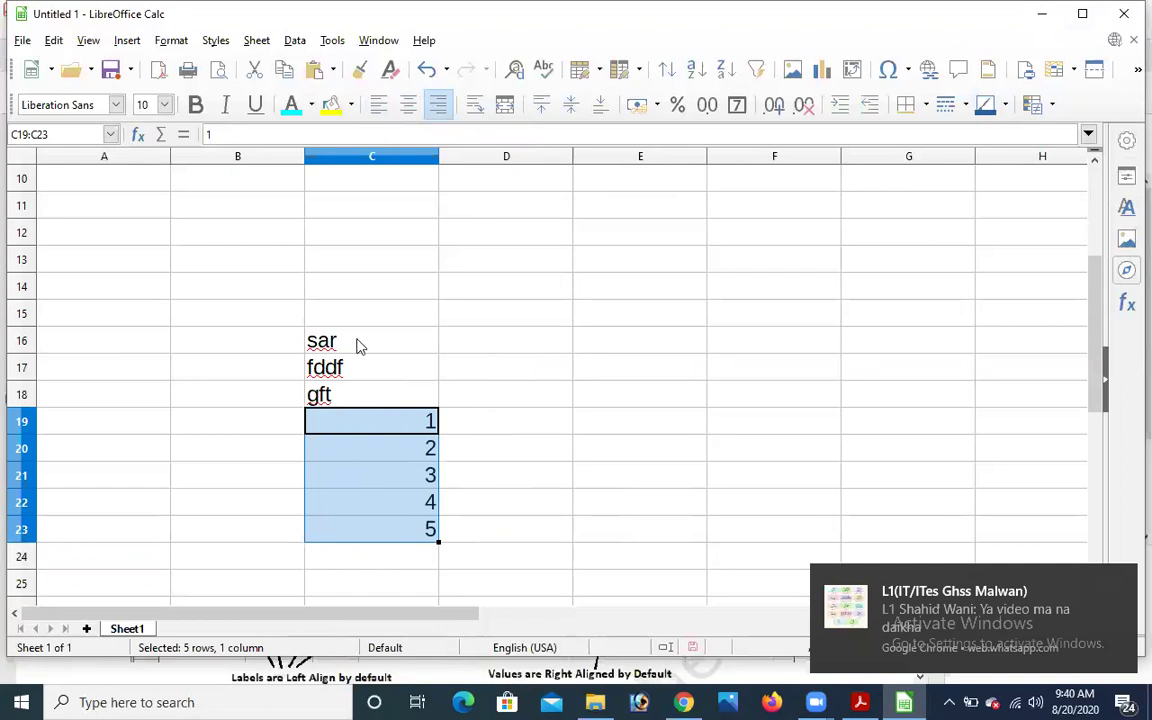
pyautogui.moveTo(357, 342); pyautogui.dragTo(368, 393)
pyautogui.press('Down')
pyautogui.moveTo(415, 463); pyautogui.dragTo(429, 530)
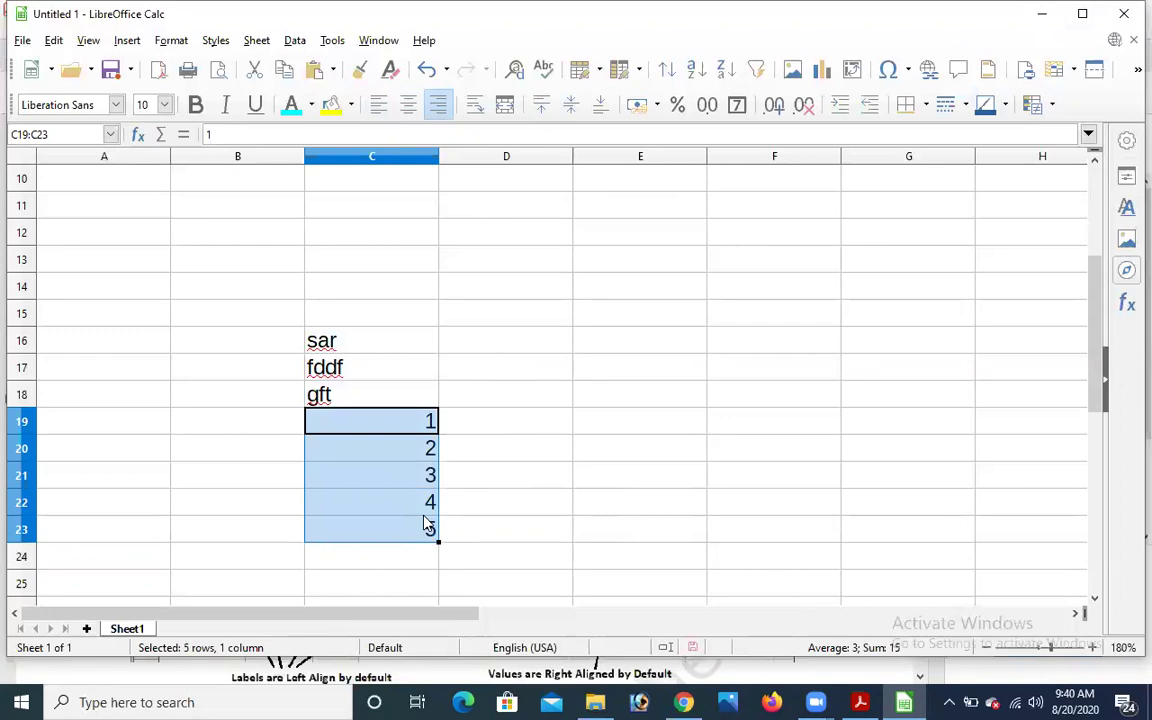
# Switch to the textbook PDF in Adobe Acrobat Reader and examine the Values and Formulae sections with Figures 4.9 and 4.10.
pyautogui.click(859, 702)
pyautogui.scroll(-5, 623, 497)
pyautogui.scroll(-3, 623, 497)
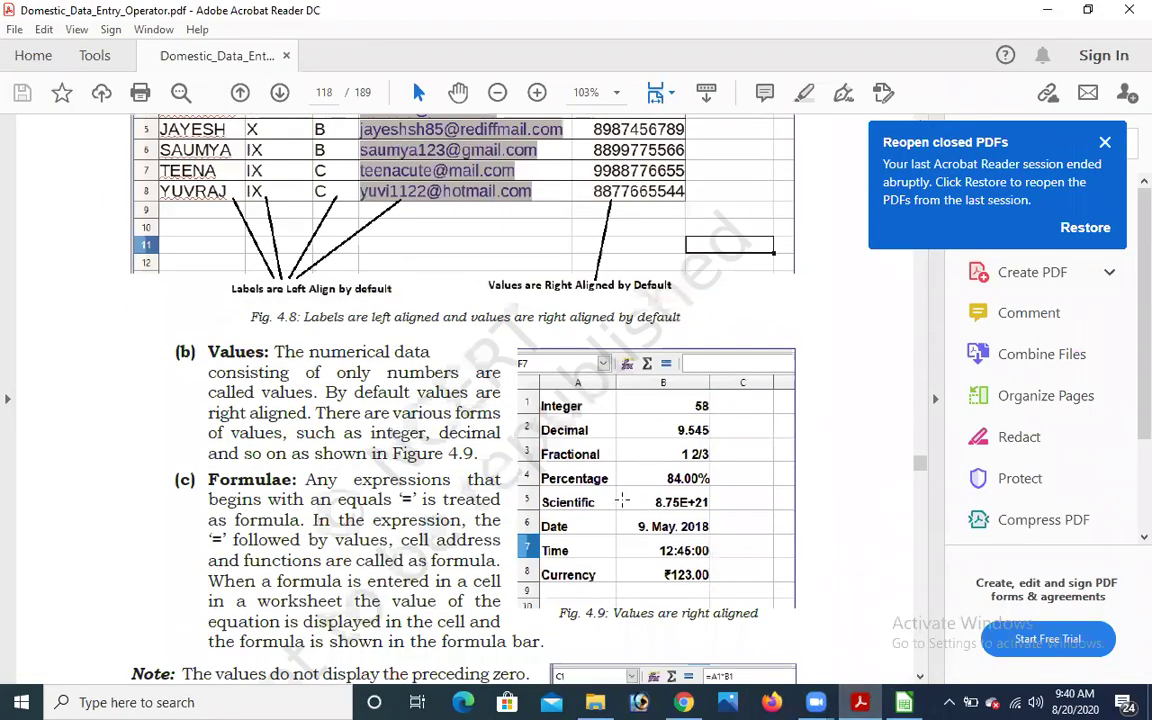
pyautogui.scroll(-3, 562, 450)
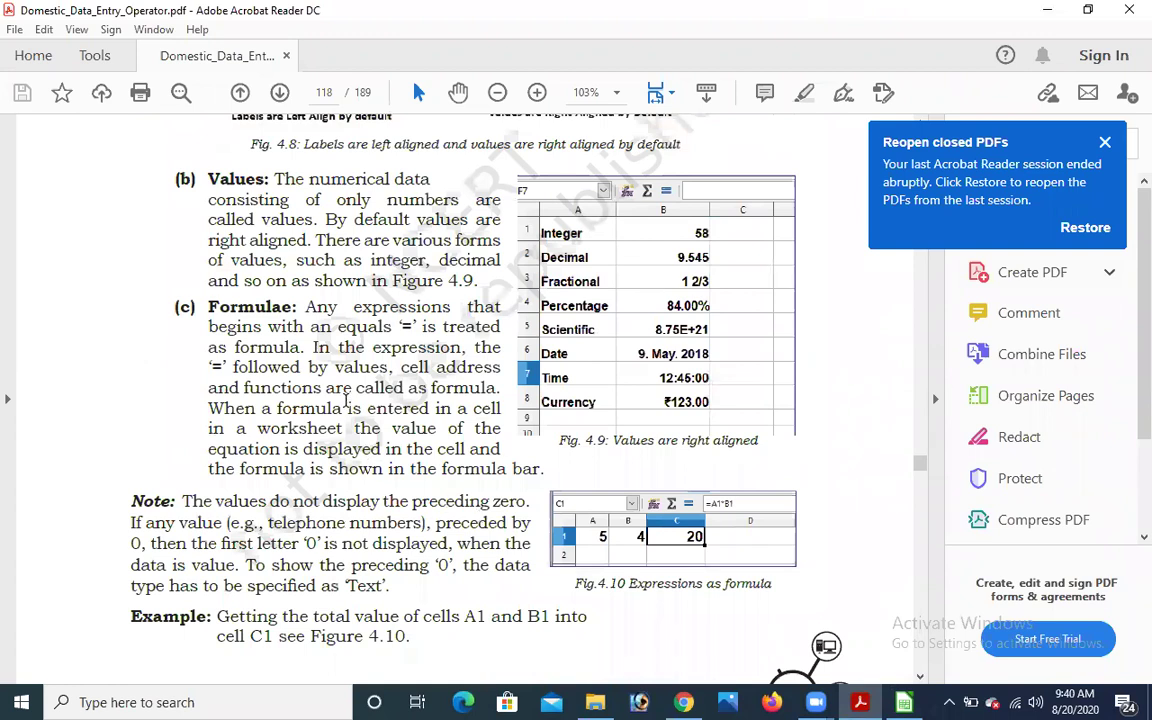
pyautogui.scroll(-3, 348, 402)
pyautogui.scroll(-4, 344, 400)
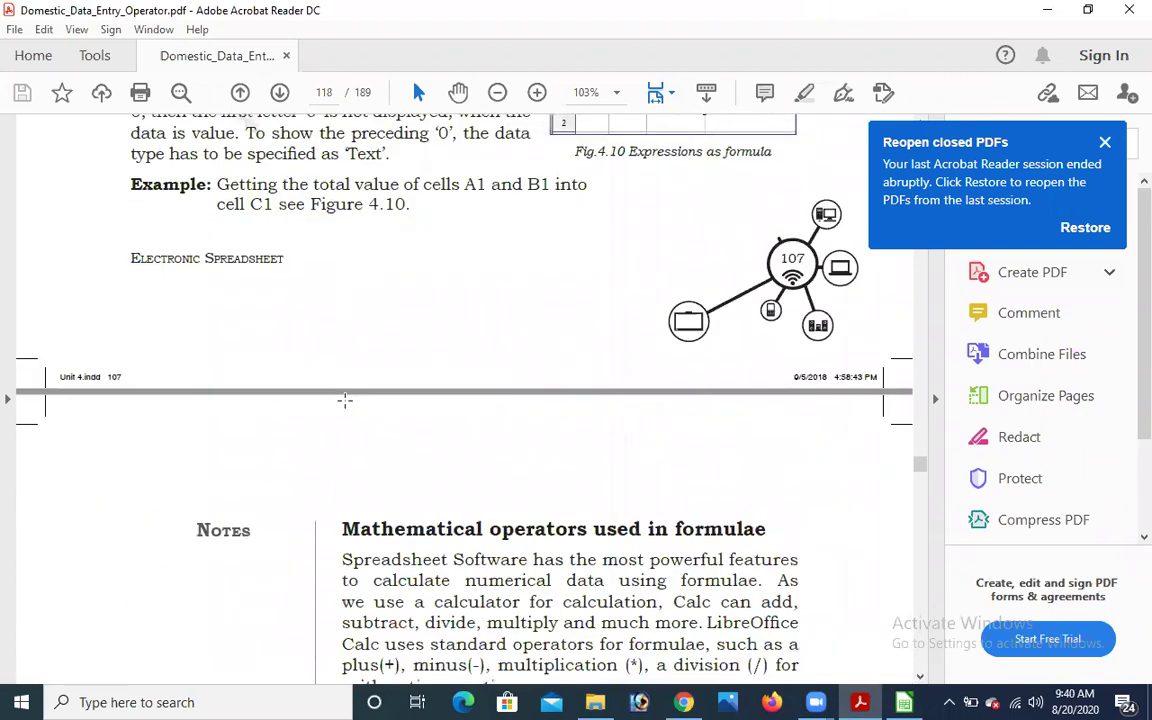
# Switch back to LibreOffice Calc and apply borders around and between all cells of the marks table in A2:G9.
pyautogui.hotkey('alt', 'Tab')
pyautogui.scroll(3, 487, 366)
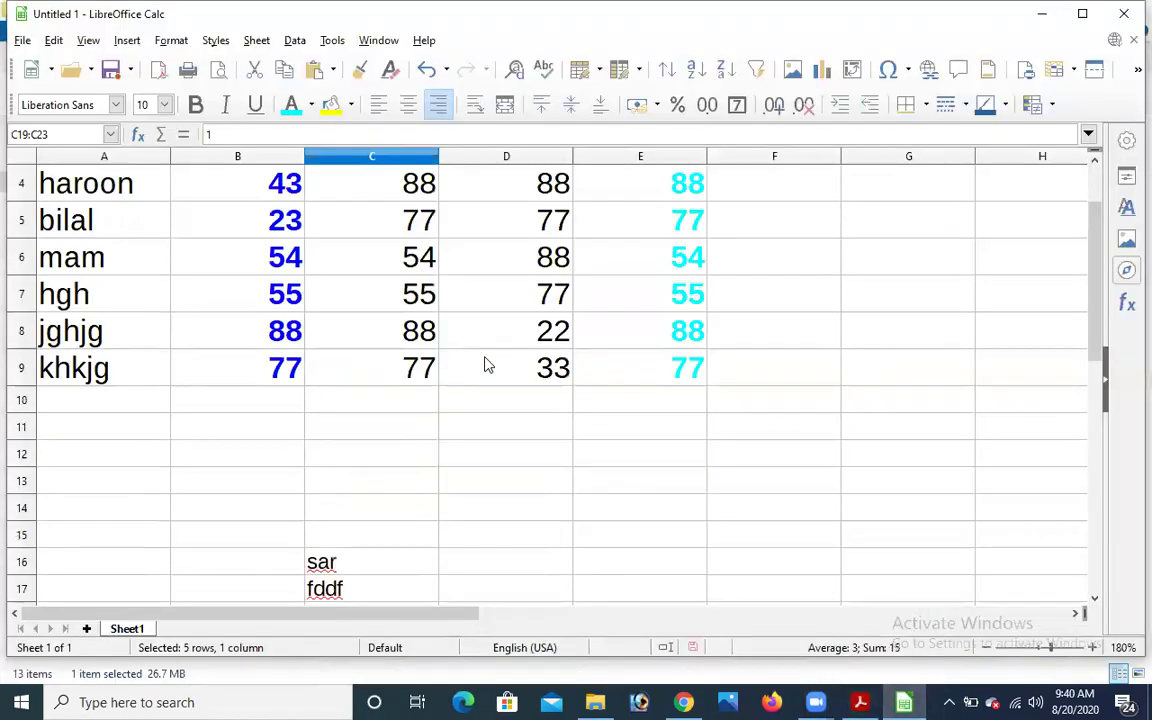
pyautogui.click(746, 221)
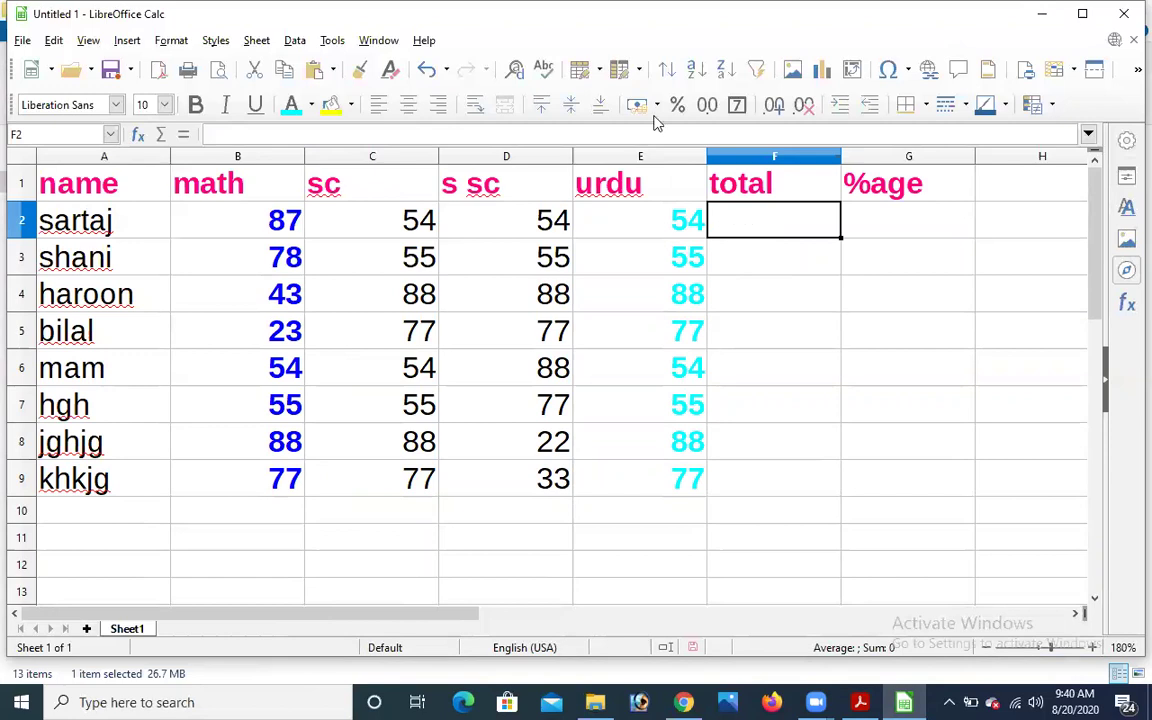
pyautogui.moveTo(75, 221); pyautogui.dragTo(851, 489)
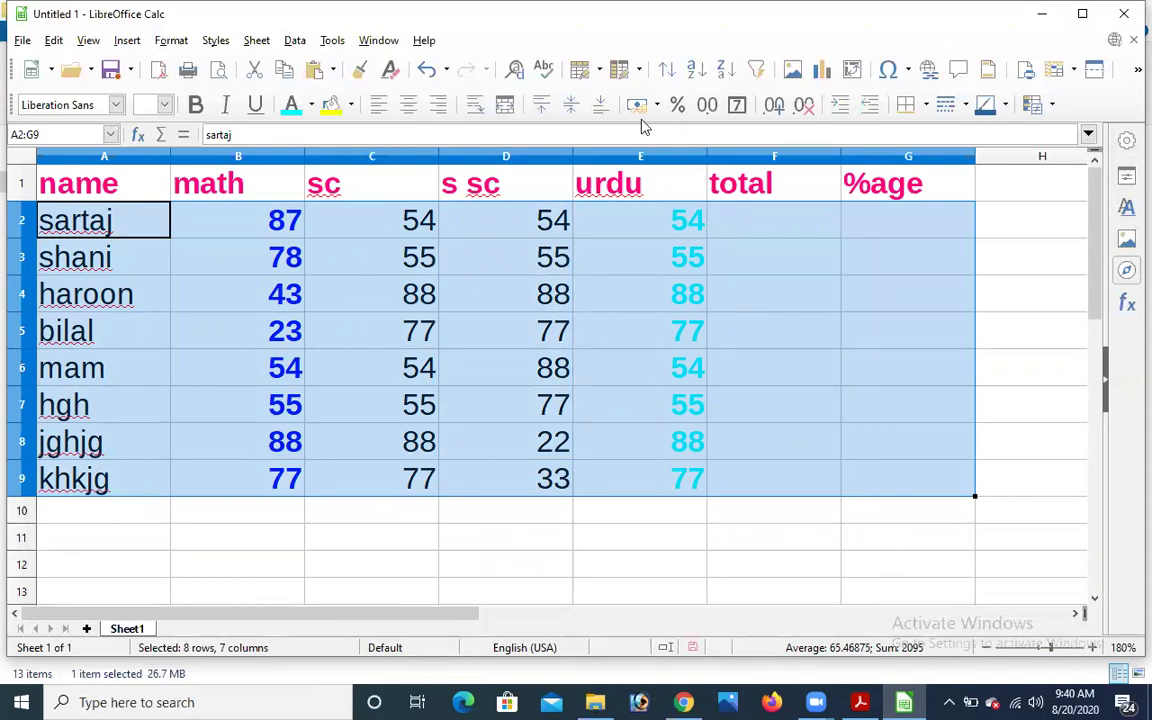
pyautogui.click(920, 104)
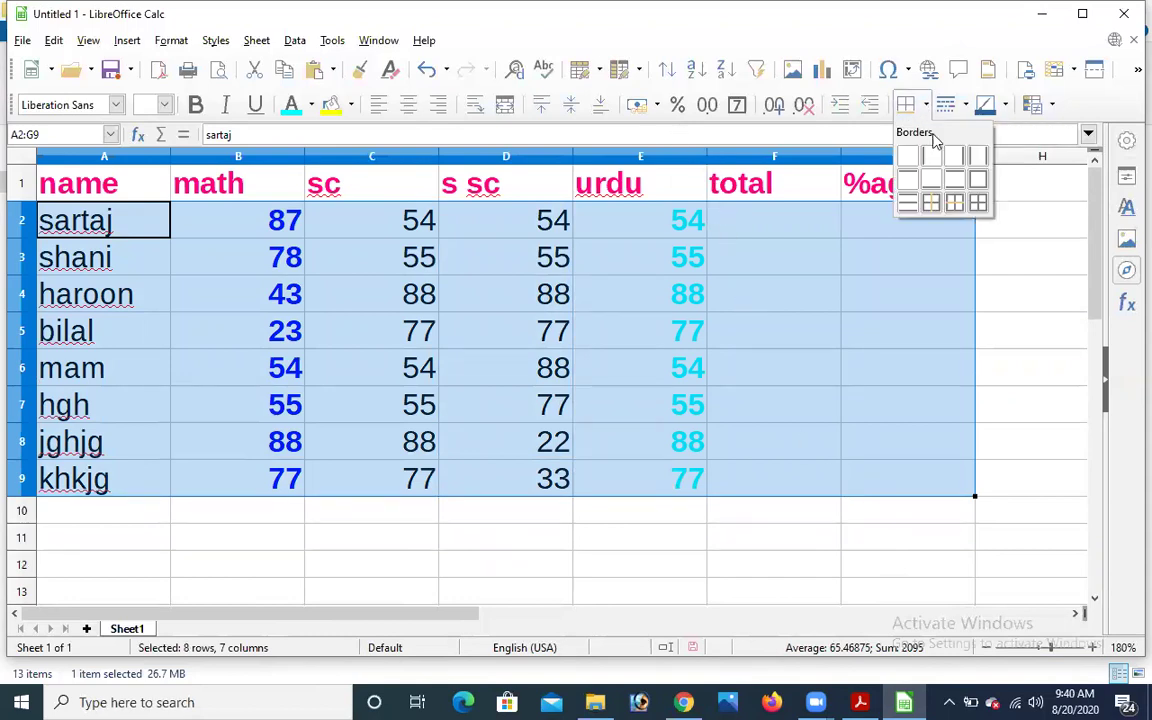
pyautogui.click(978, 204)
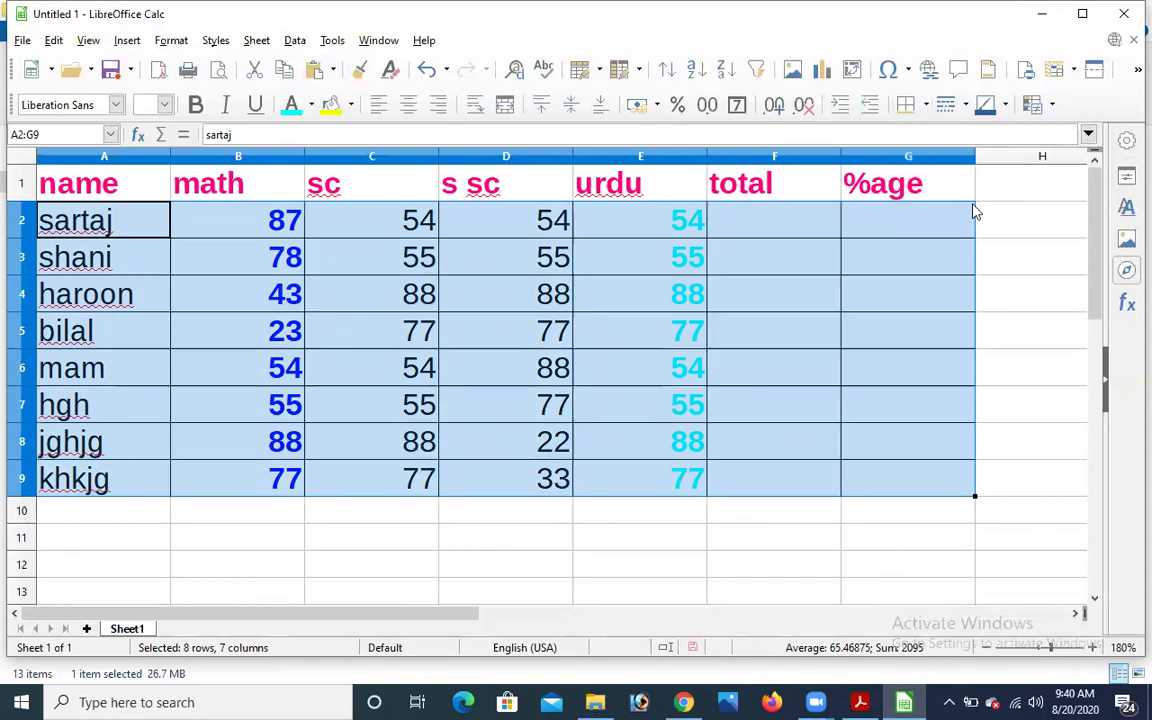
pyautogui.click(805, 381)
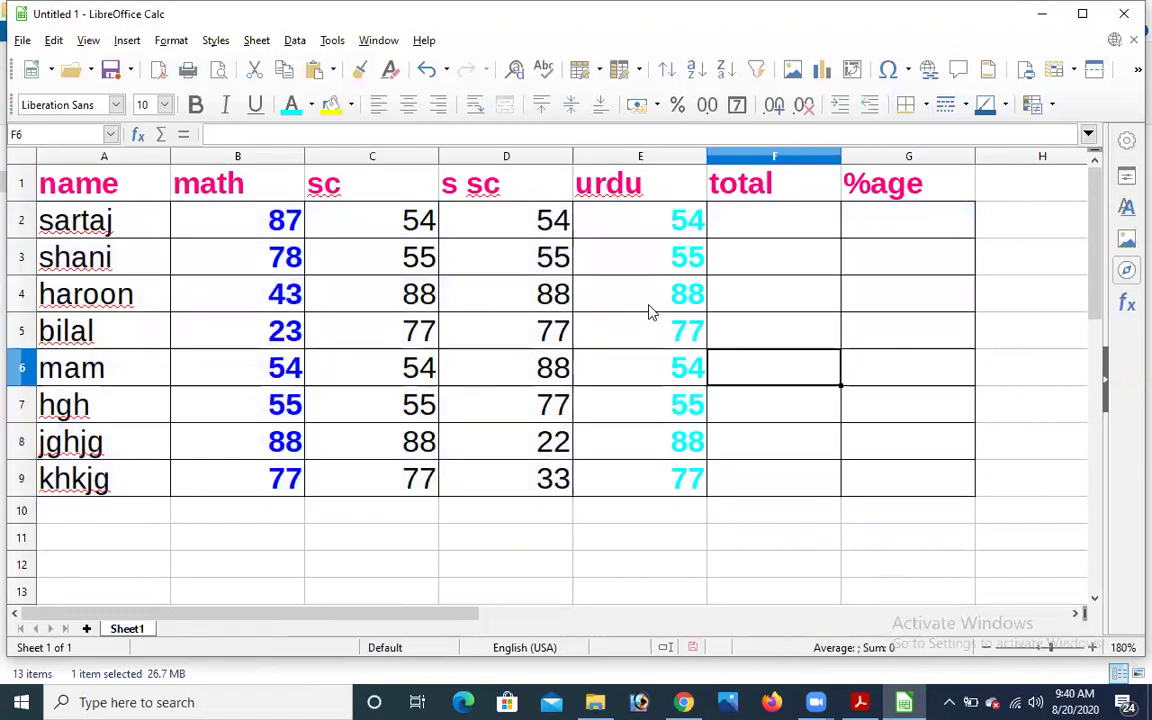
# Check the marks in row 2 that belong to the total and widen the total column F.
pyautogui.moveTo(200, 225); pyautogui.dragTo(645, 233)
pyautogui.click(764, 226)
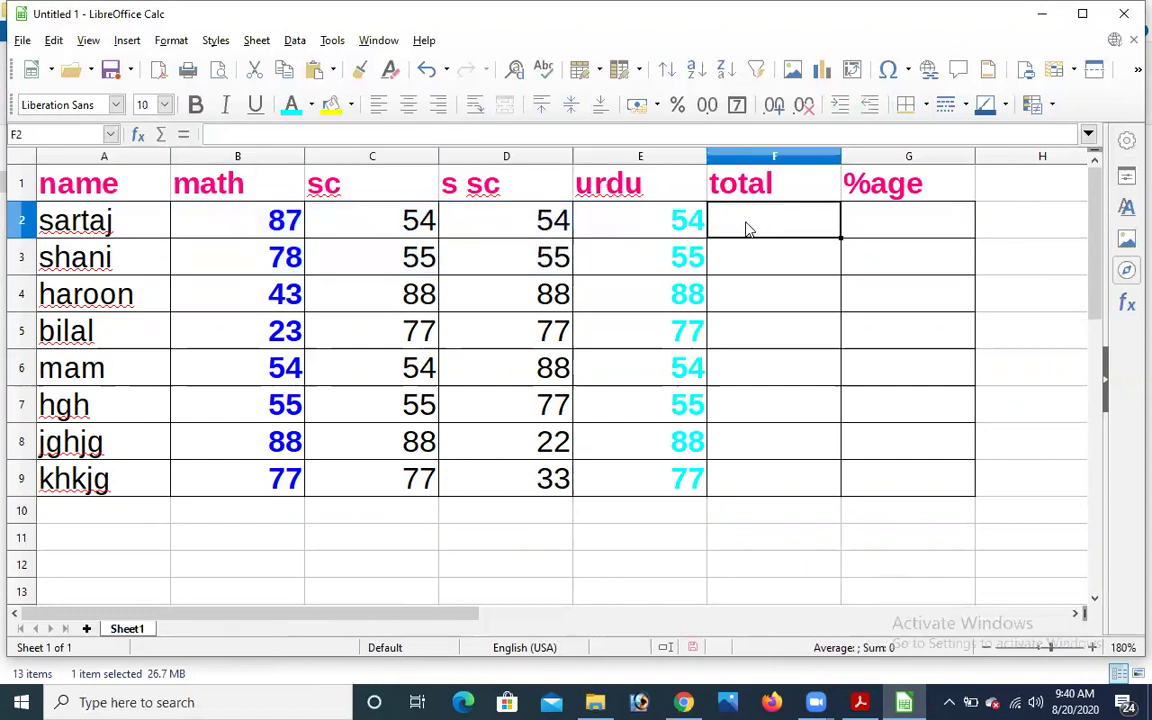
pyautogui.moveTo(842, 158); pyautogui.dragTo(890, 160)
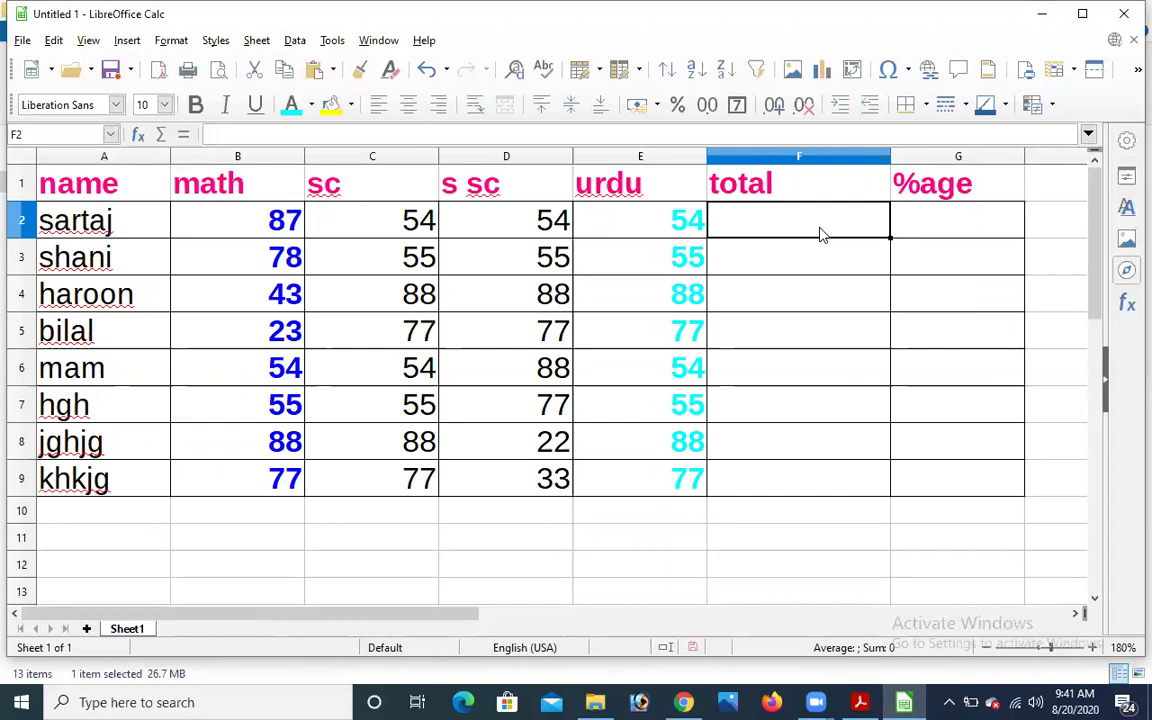
# Enter the formula =sum(b2:e2) in F2 to total the first student's marks.
pyautogui.write('=')
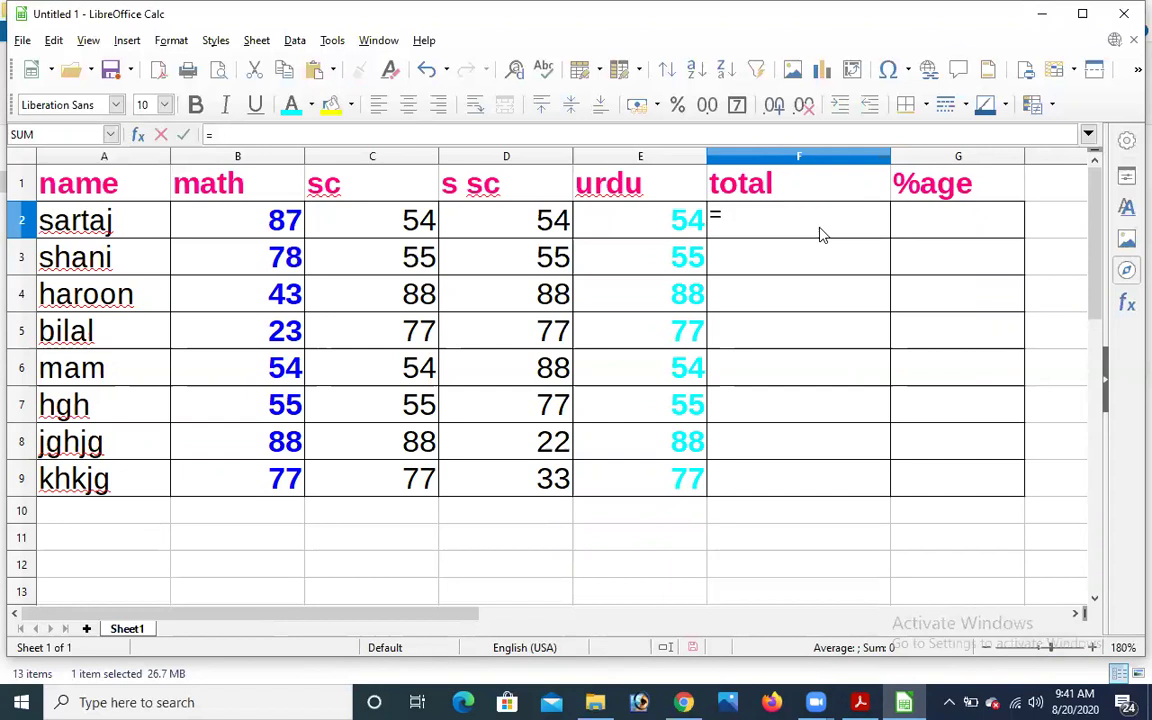
pyautogui.write('sum')
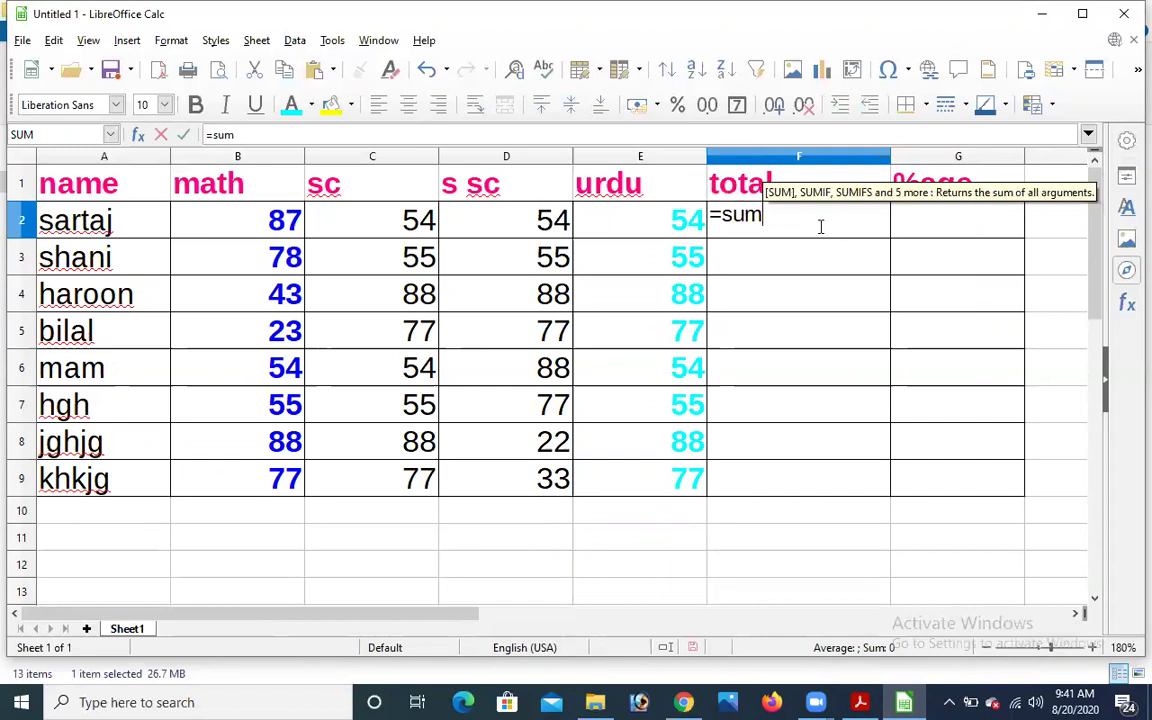
pyautogui.write('(')
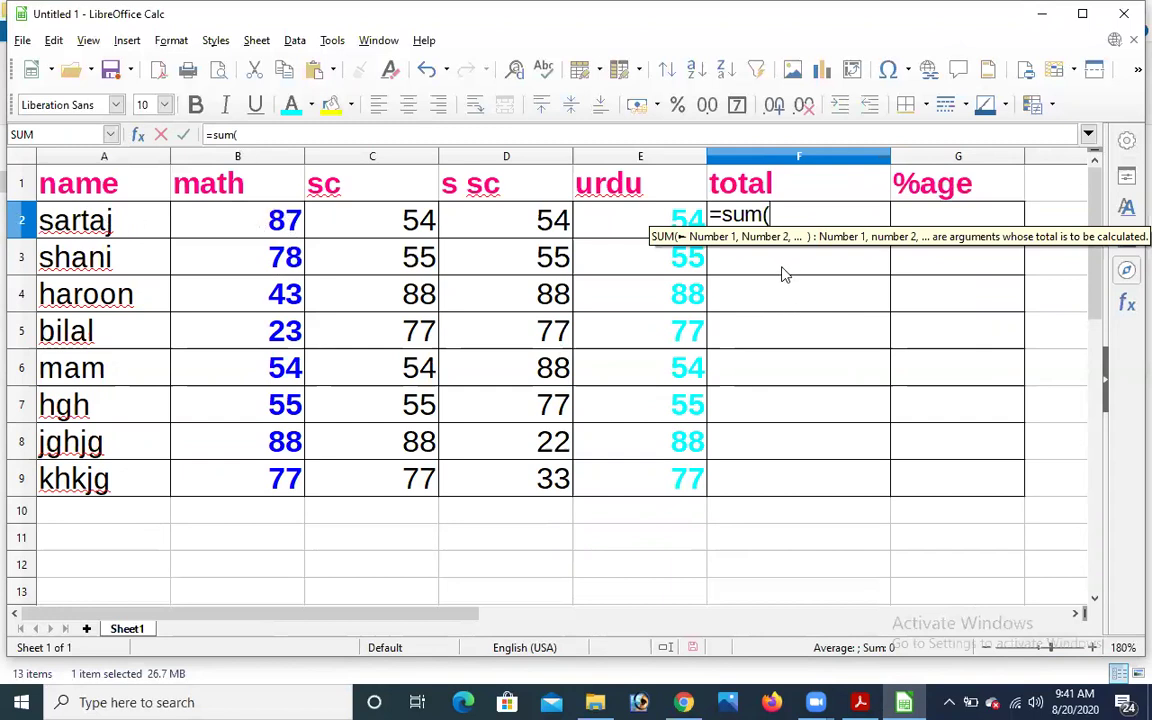
pyautogui.write('b2')
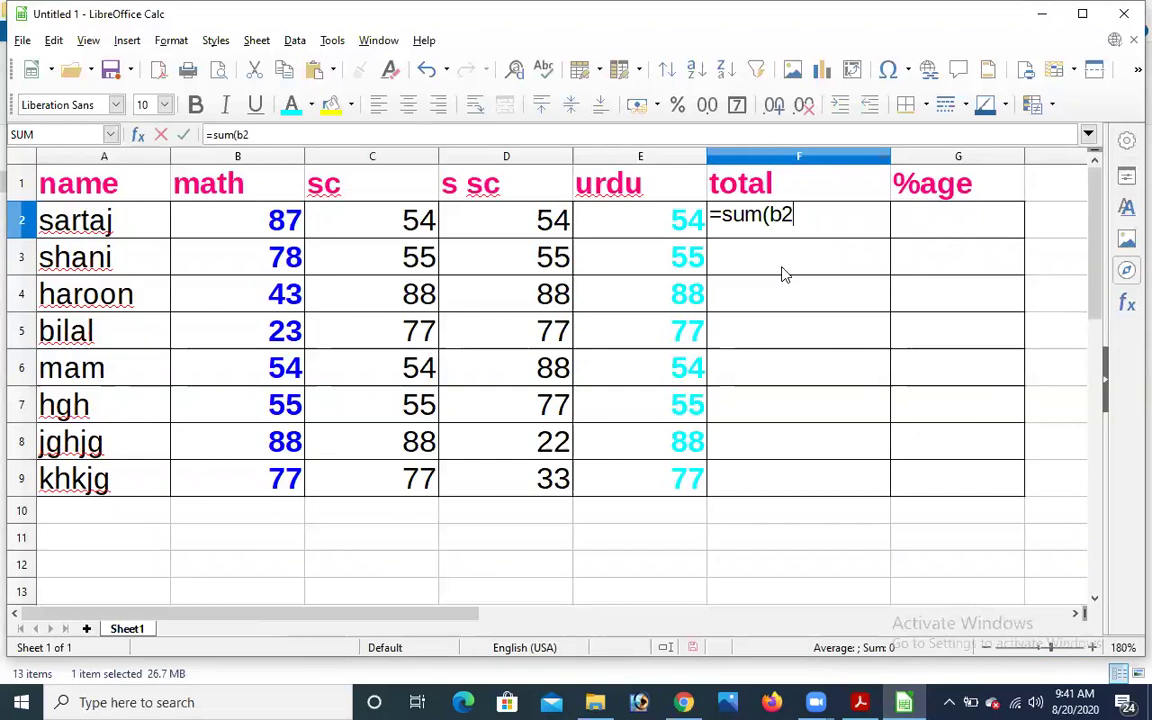
pyautogui.write(':')
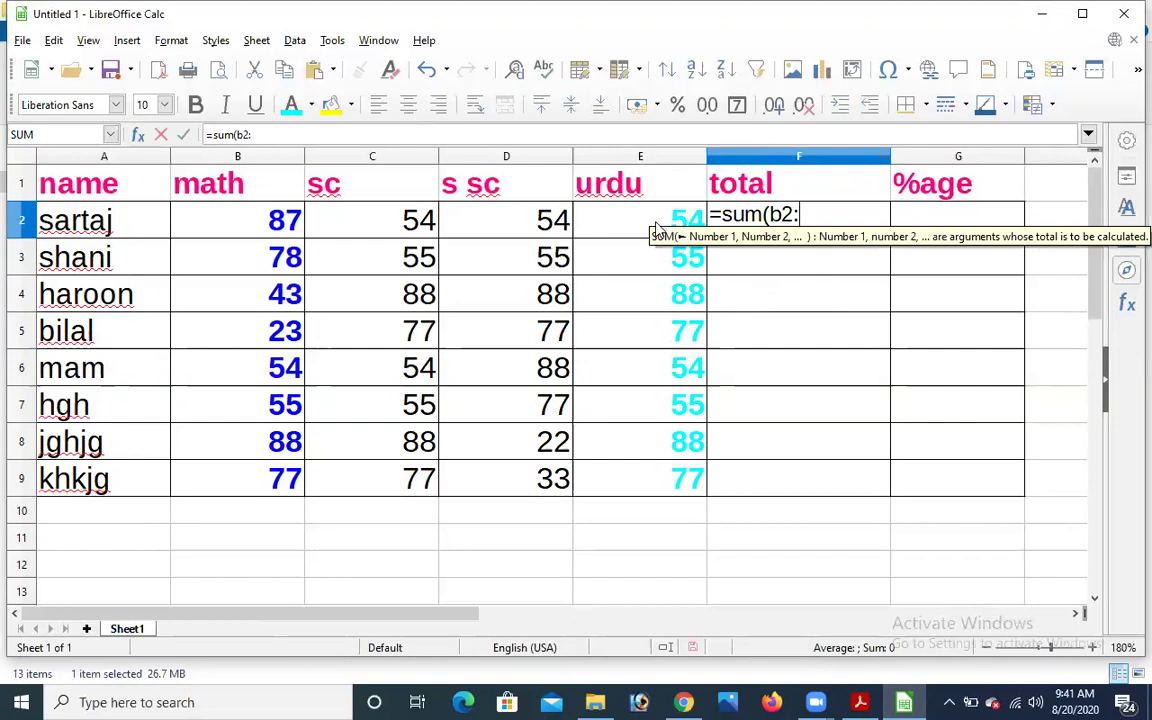
pyautogui.write('e2')
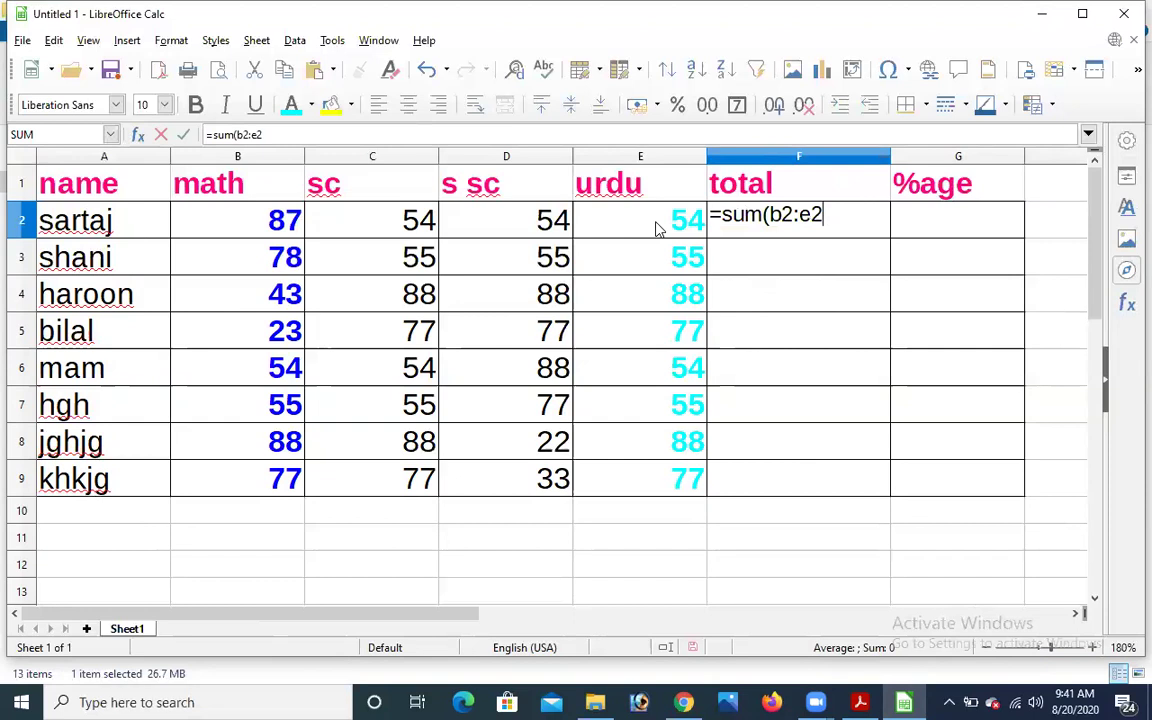
pyautogui.write(')')
pyautogui.press('Return')
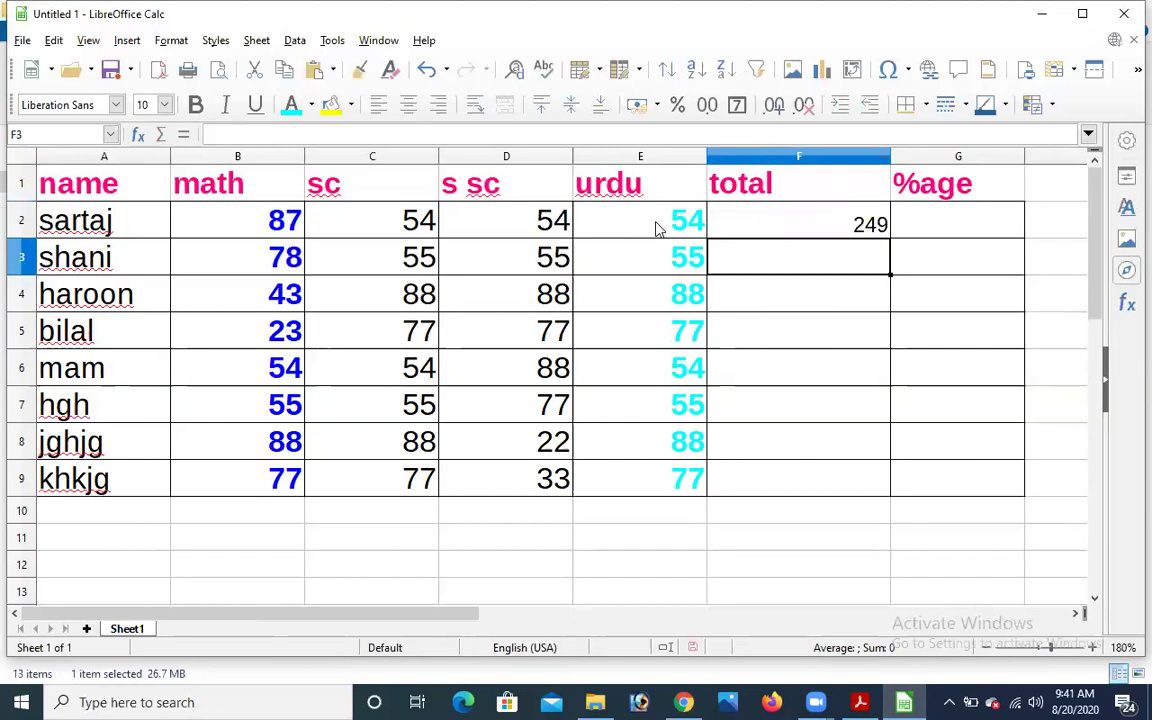
# Fill the total formula from F2 down to F9 for the remaining students.
pyautogui.click(847, 226)
pyautogui.moveTo(889, 237); pyautogui.dragTo(893, 496)
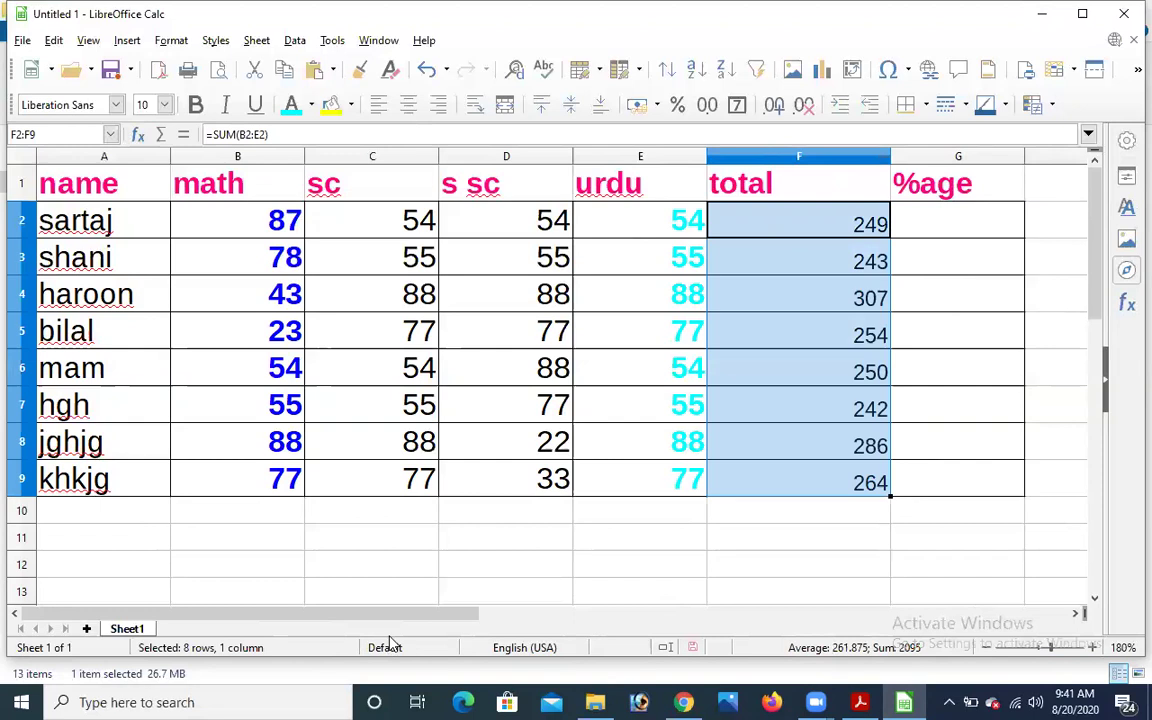
pyautogui.click(740, 566)
# Change all four of the first student's marks in B2:E2 to 2 to test the total formula's recalculation.
pyautogui.click(415, 228)
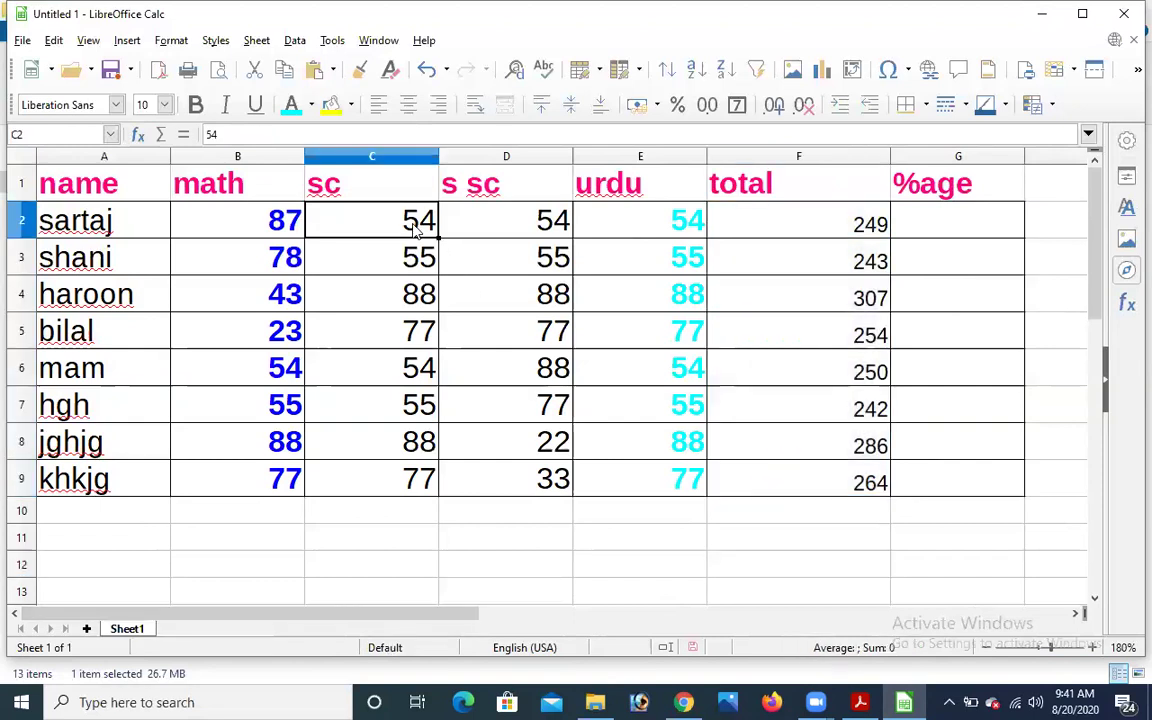
pyautogui.write('2')
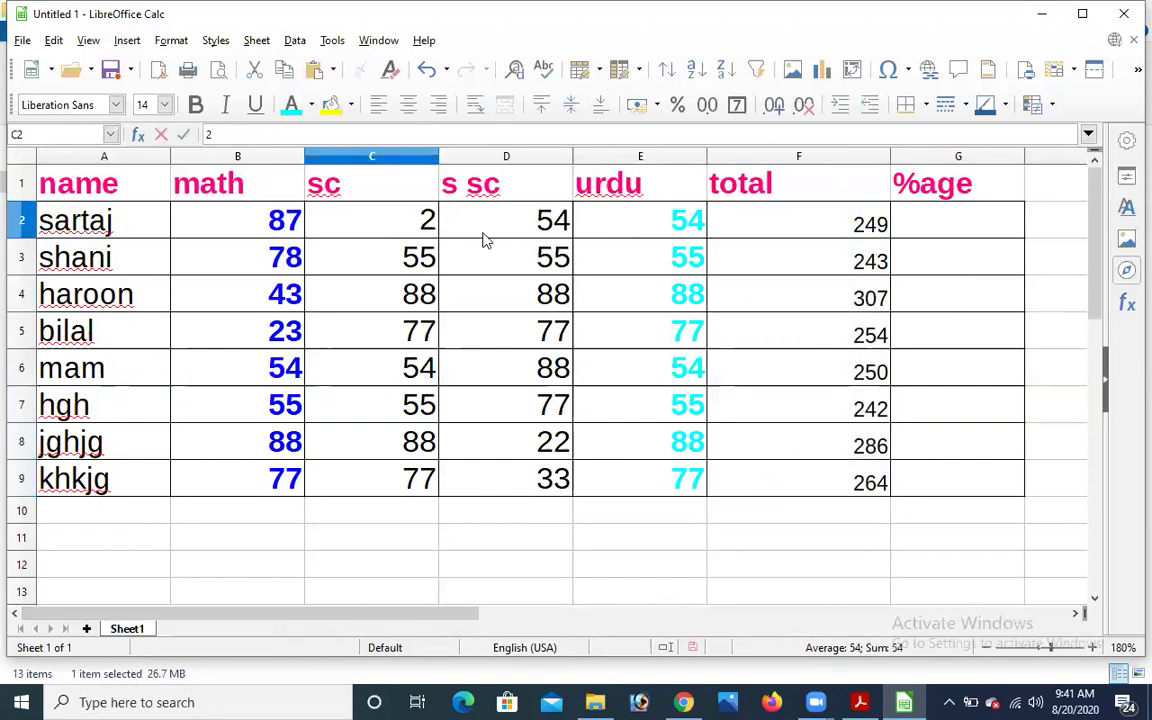
pyautogui.click(485, 240)
pyautogui.write('2')
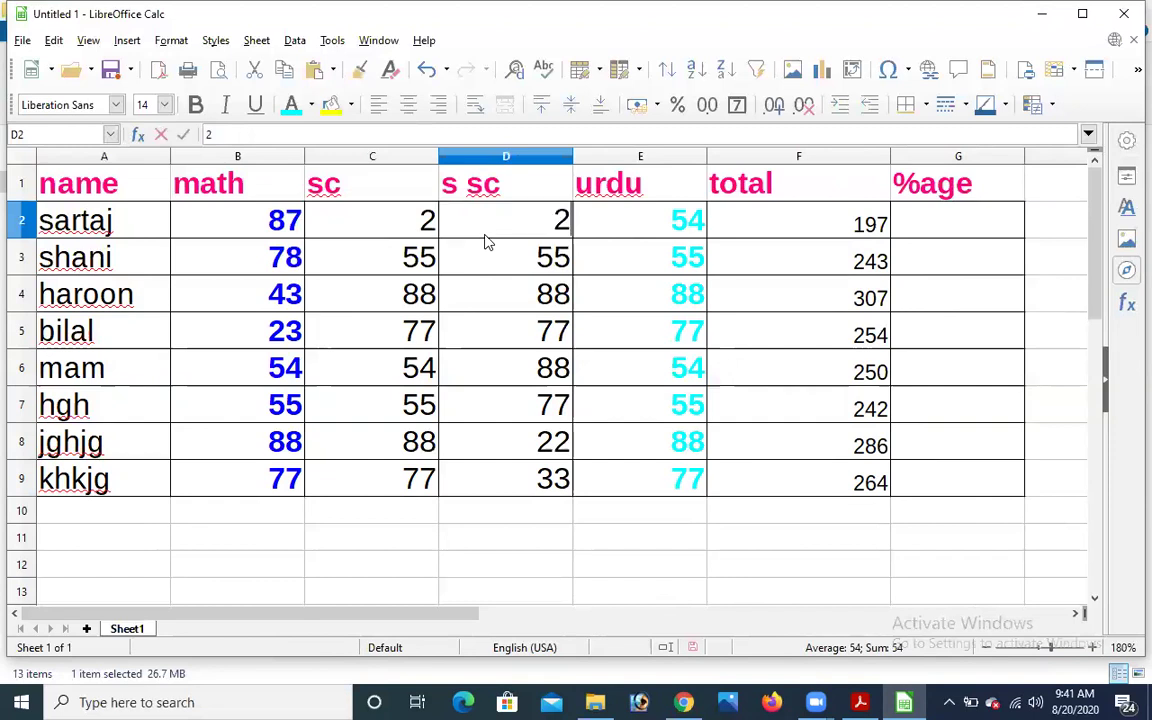
pyautogui.click(622, 240)
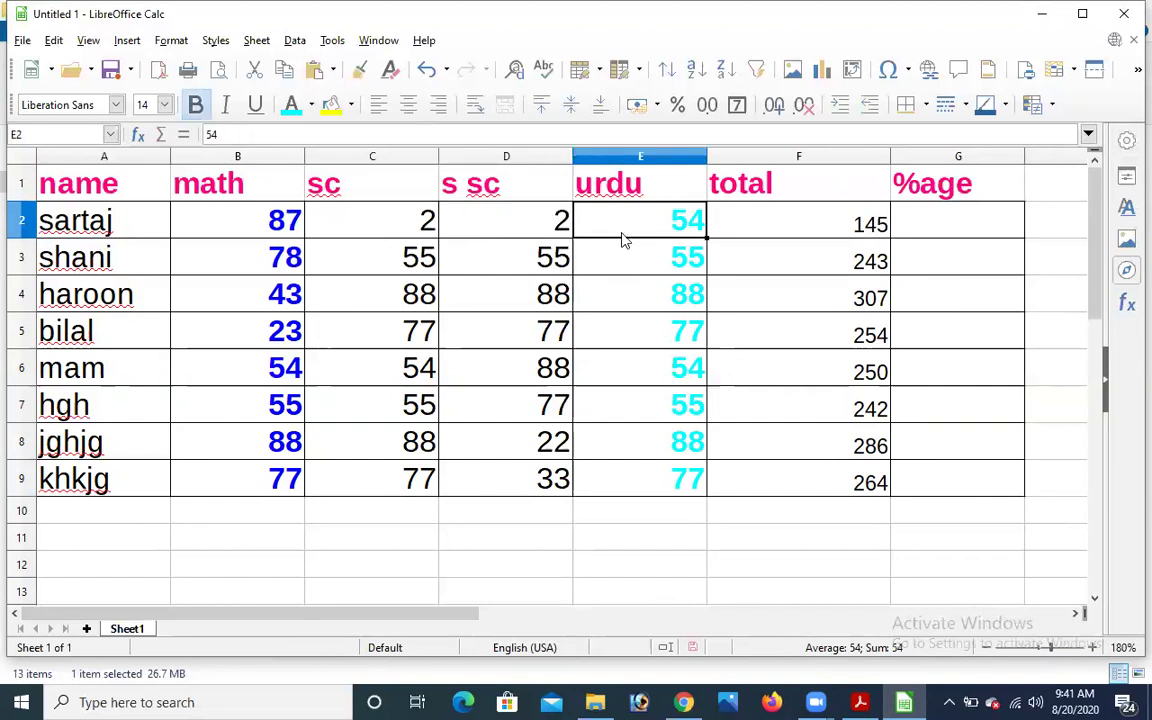
pyautogui.write('2')
pyautogui.click(638, 286)
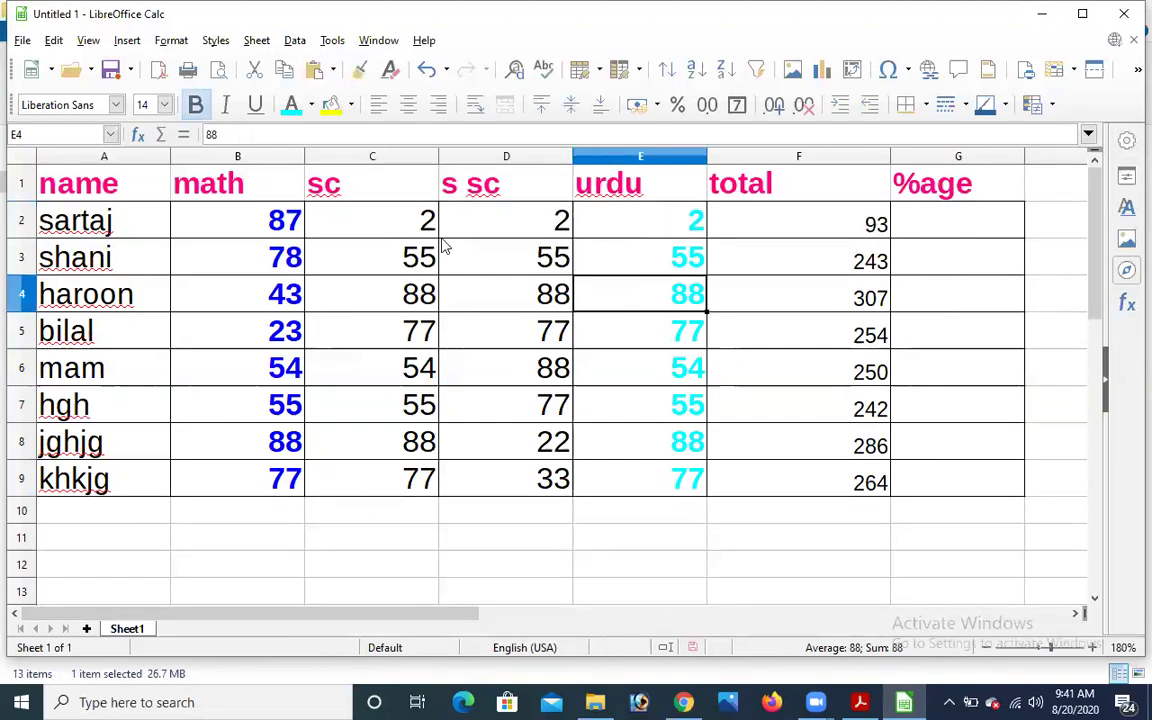
pyautogui.click(283, 228)
pyautogui.write('2')
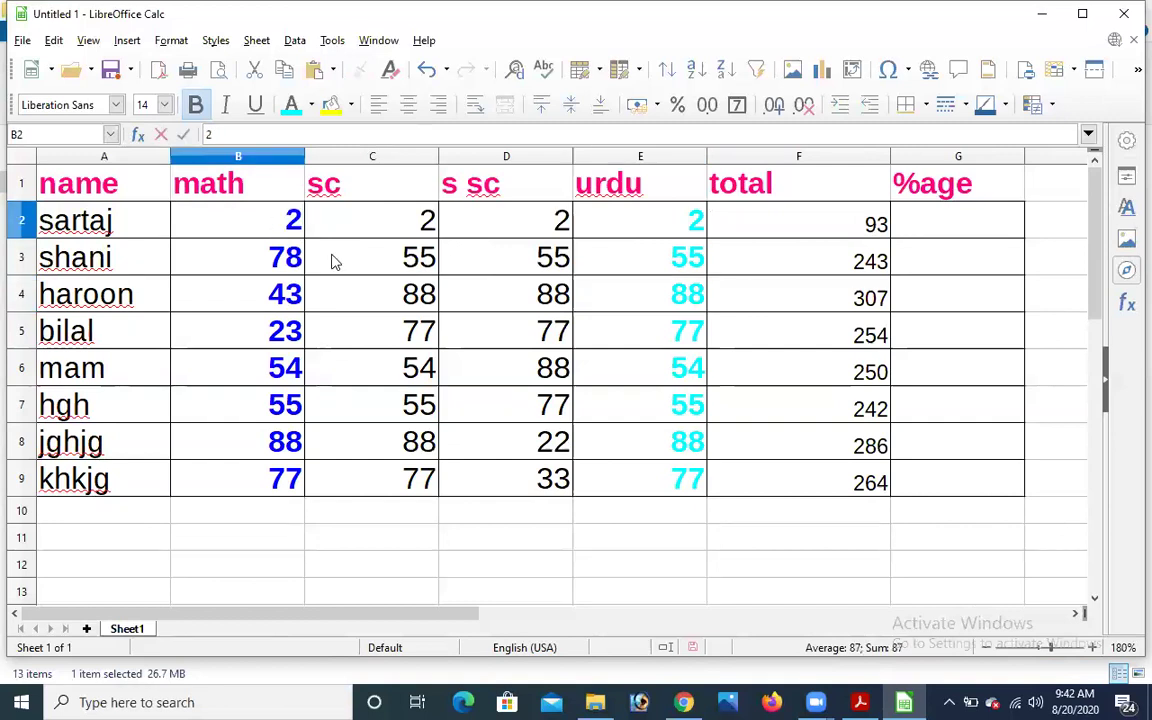
pyautogui.click(350, 262)
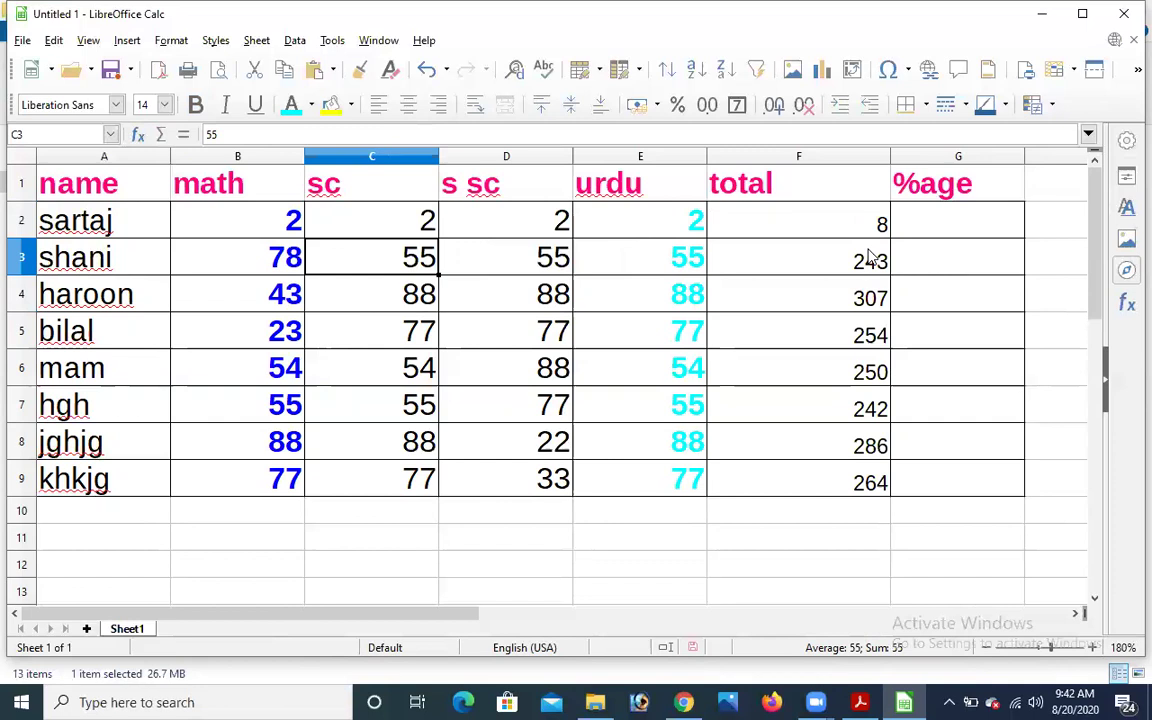
# Enter a in the empty cell E23 below the marks table and fill it down to E30.
pyautogui.scroll(-5, 870, 280)
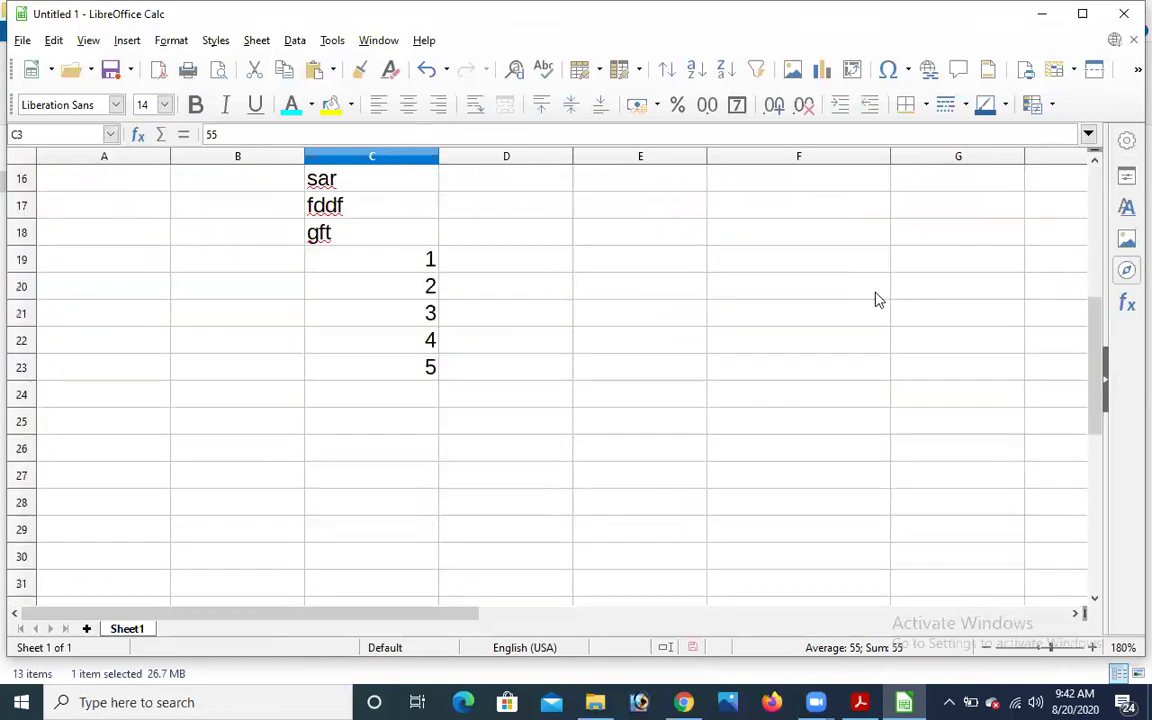
pyautogui.click(612, 378)
pyautogui.write('a')
pyautogui.press('Tab')
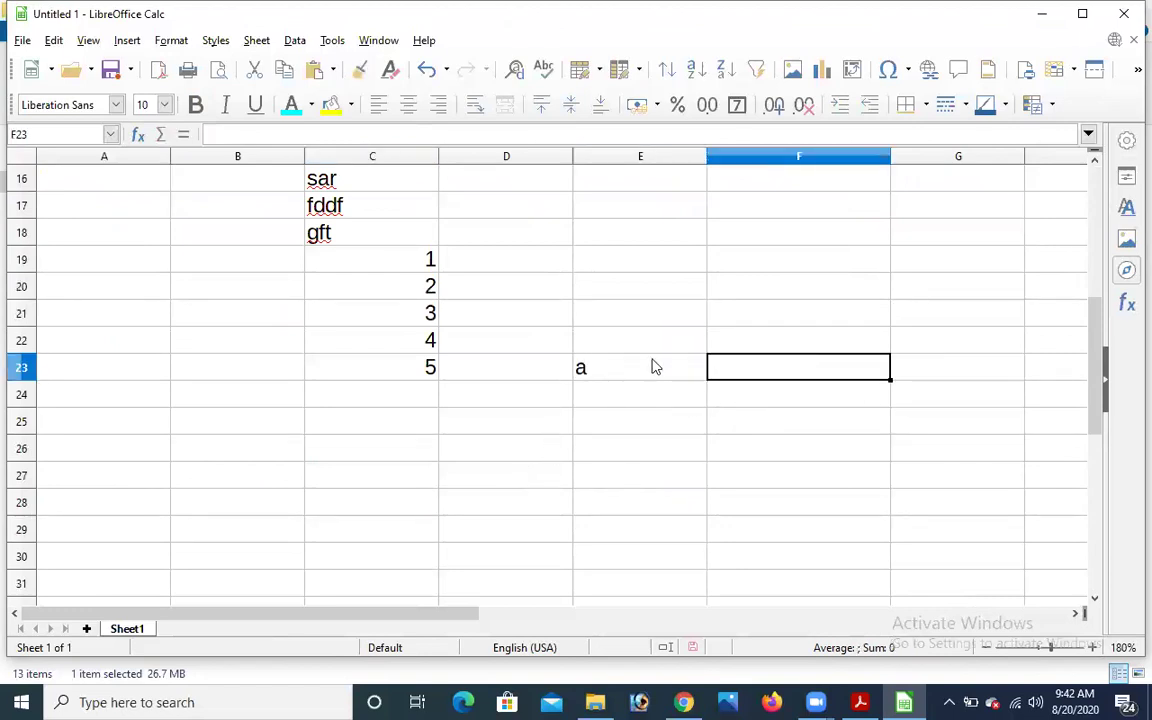
pyautogui.click(656, 365)
pyautogui.moveTo(705, 379); pyautogui.dragTo(710, 555)
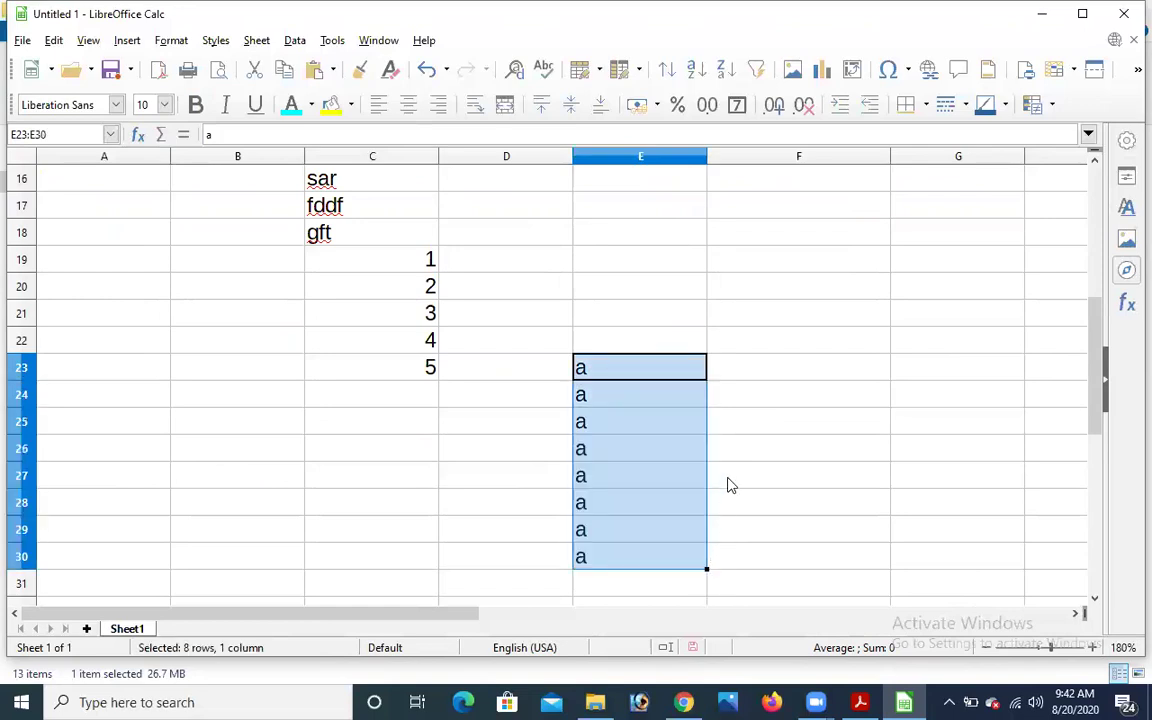
# Fill the letter from E23 across into F23.
pyautogui.click(717, 383)
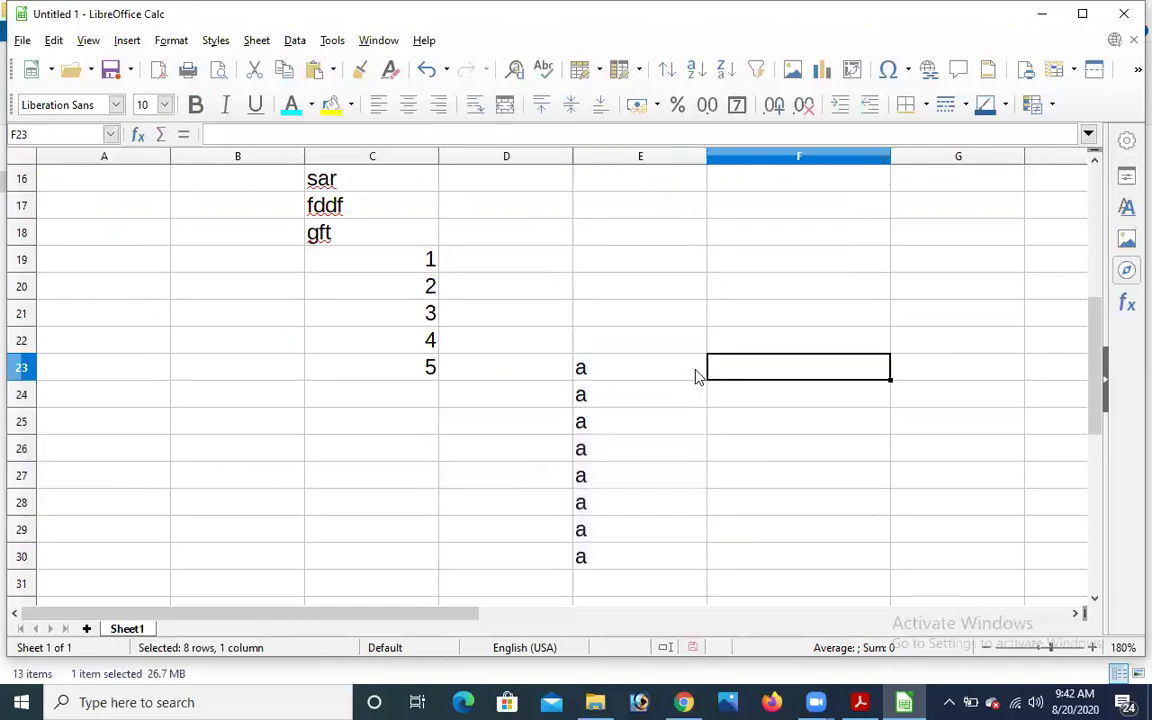
pyautogui.click(698, 376)
pyautogui.moveTo(706, 379); pyautogui.dragTo(820, 370)
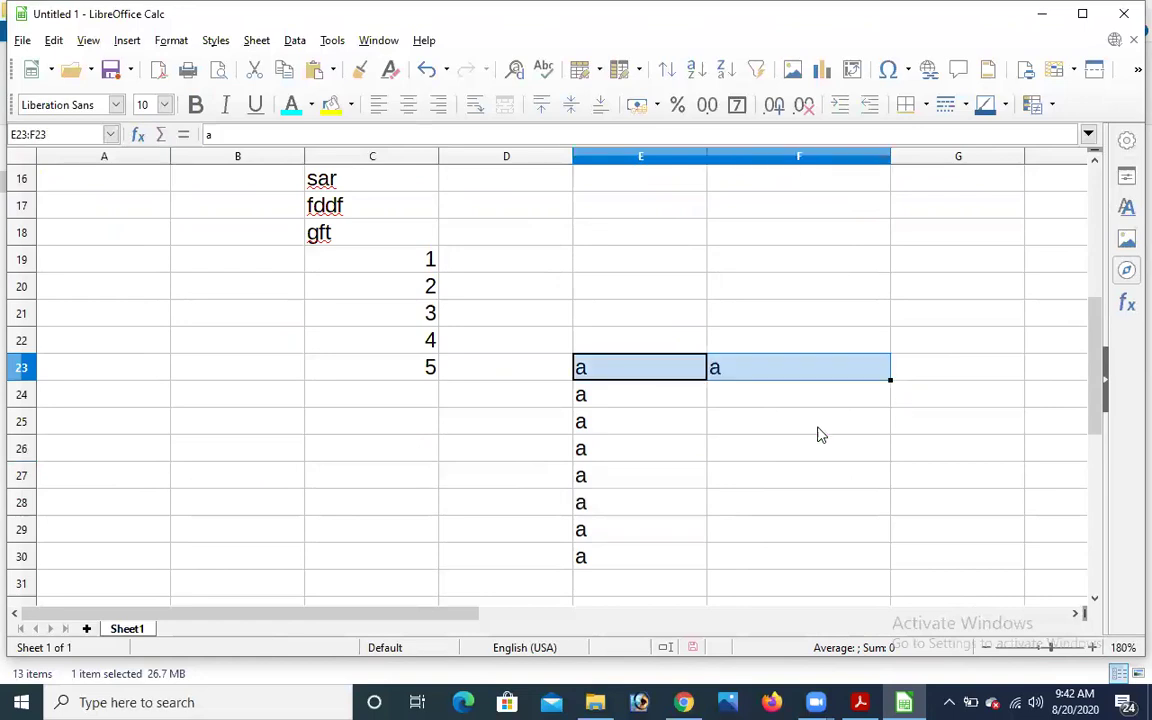
pyautogui.click(829, 398)
# Examine the copied SUM formulas in the total cells F3 to F6 and the mark ranges they reference.
pyautogui.scroll(5, 826, 408)
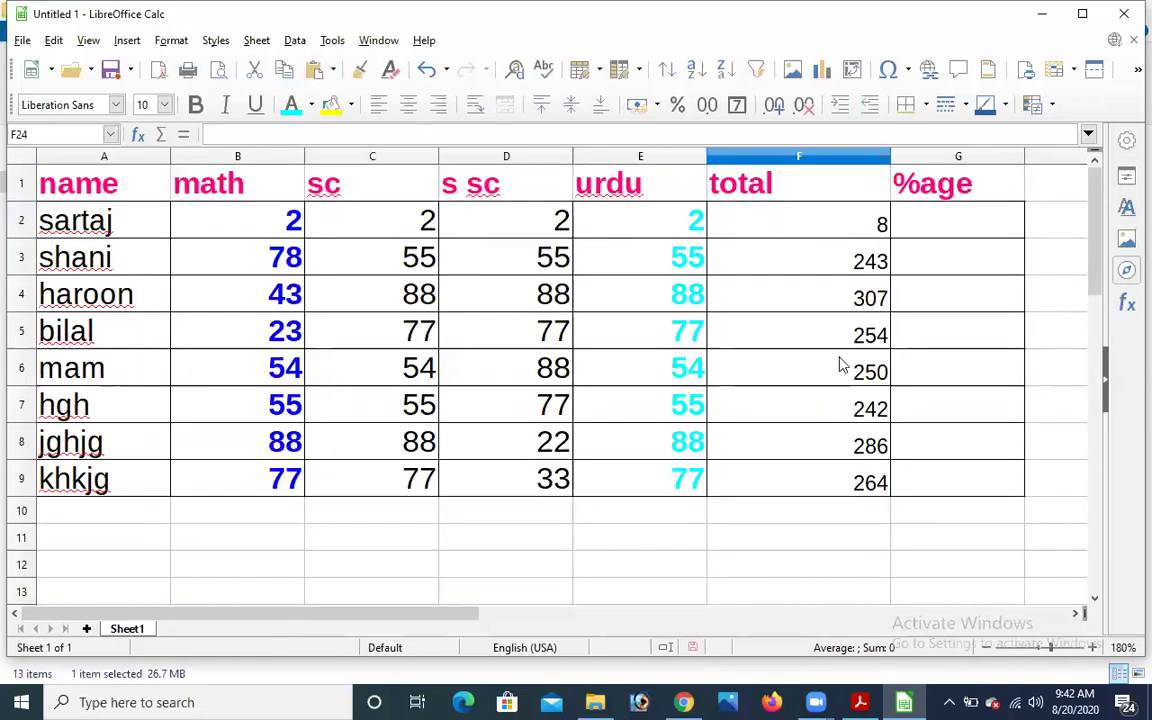
pyautogui.click(831, 266)
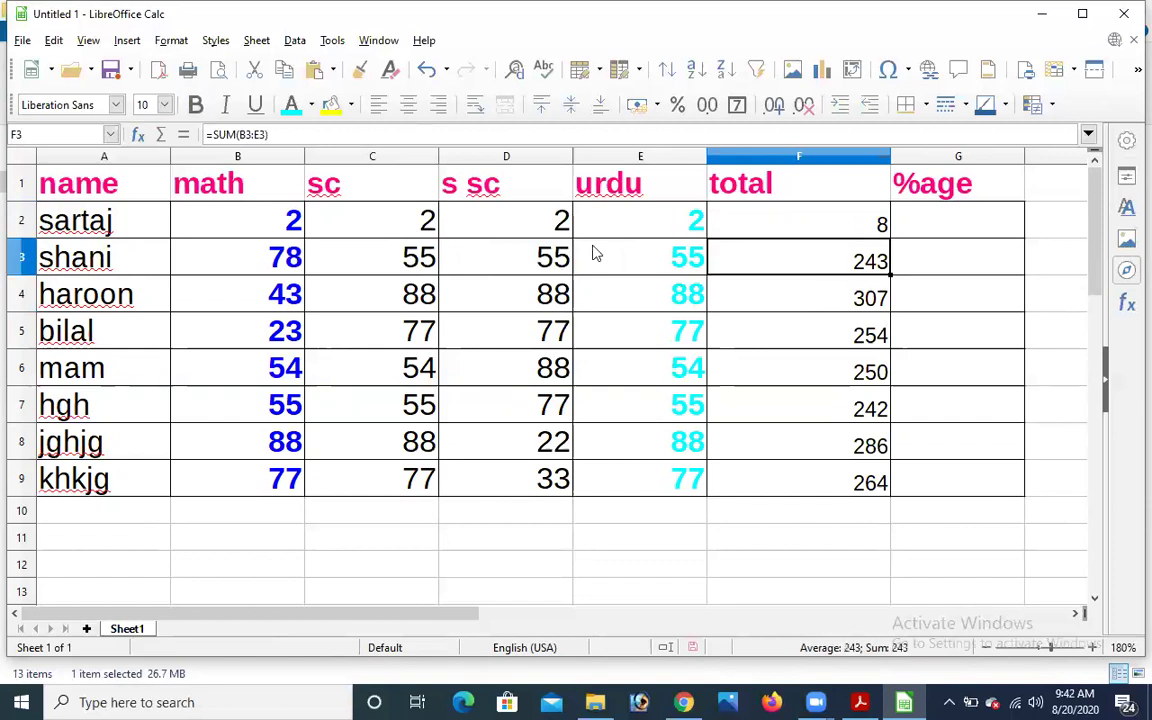
pyautogui.click(267, 134)
pyautogui.moveTo(268, 134); pyautogui.dragTo(212, 134)
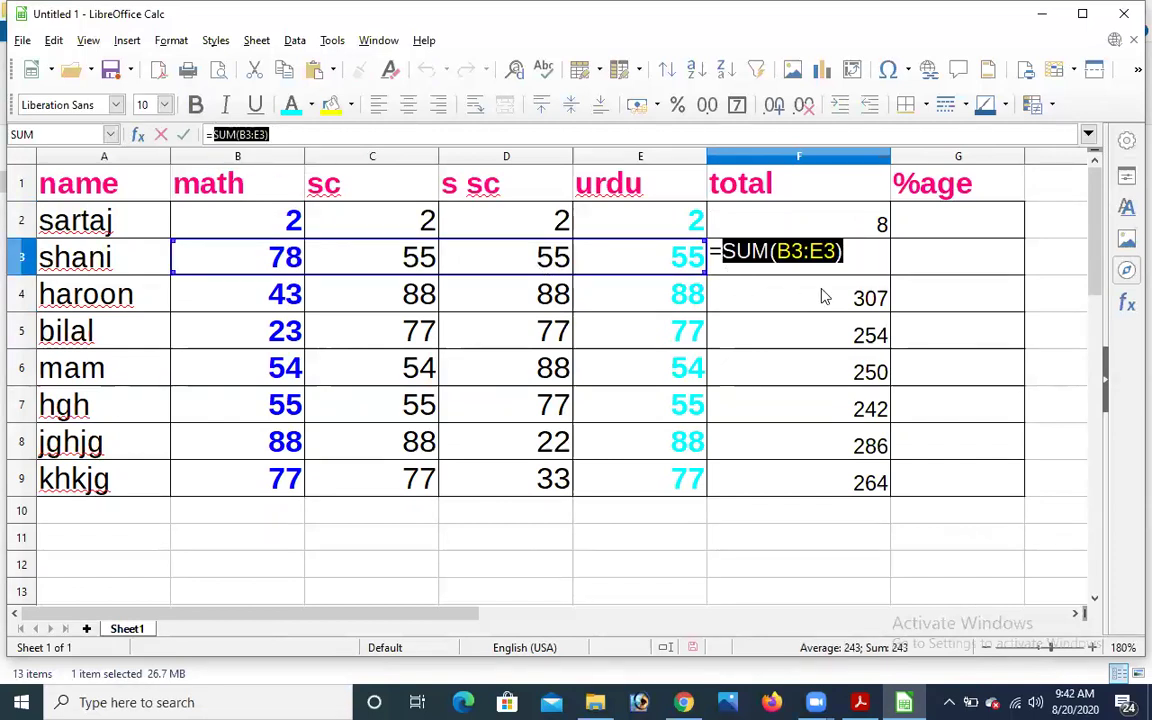
pyautogui.click(810, 303)
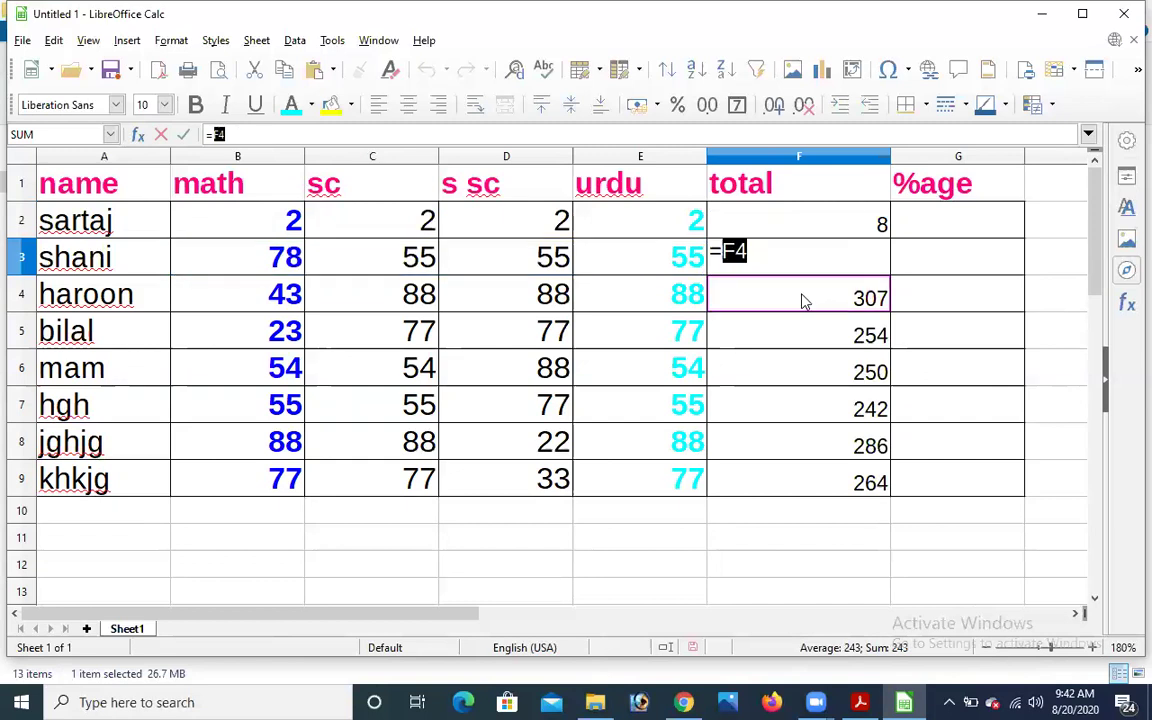
pyautogui.press('Escape')
pyautogui.doubleClick(802, 298)
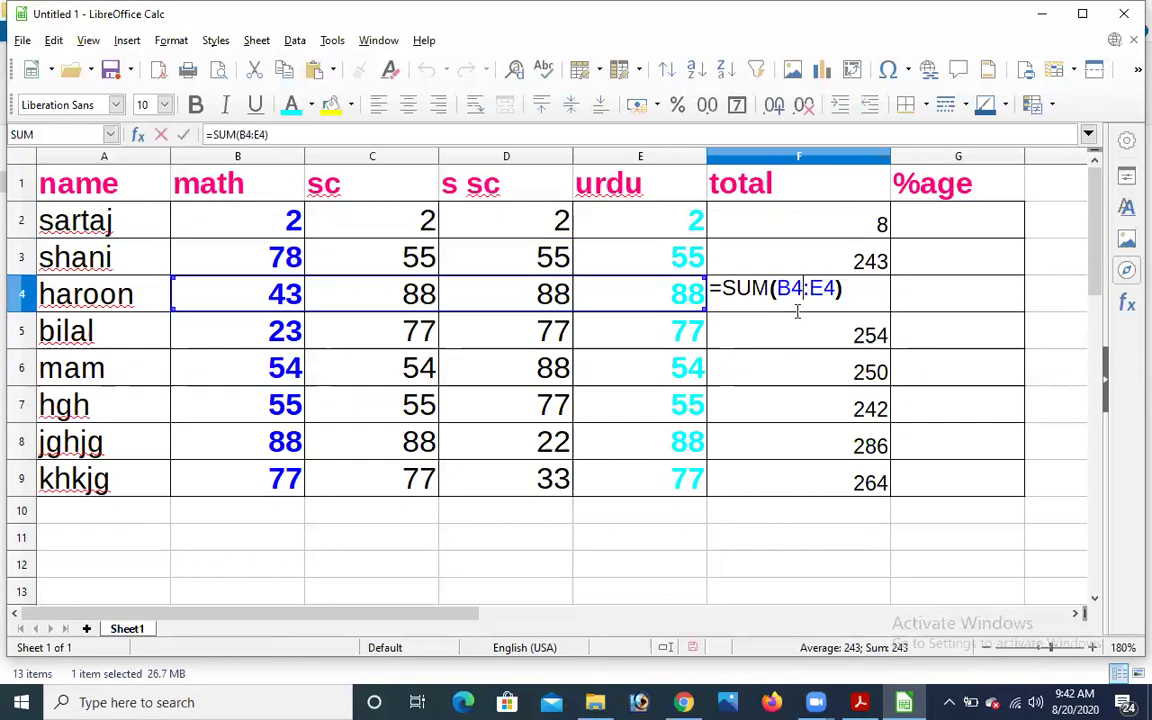
pyautogui.press('Left')
pyautogui.press('Left')
pyautogui.press('Return')
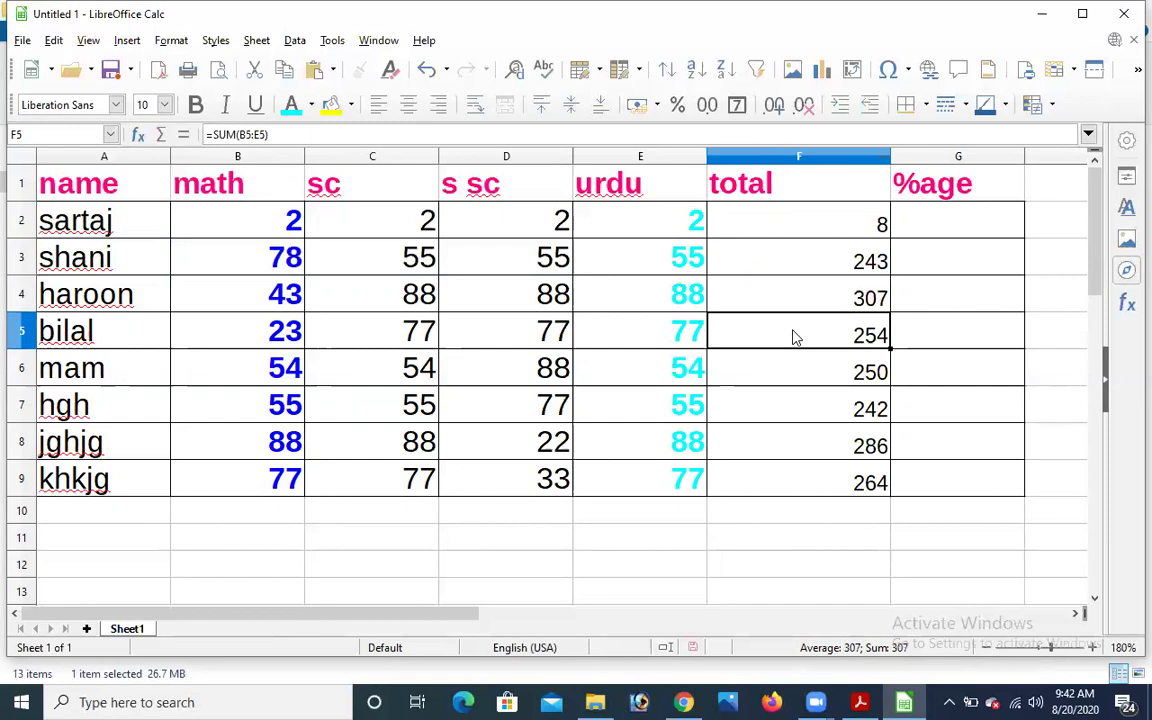
pyautogui.doubleClick(792, 337)
pyautogui.press('Escape')
pyautogui.doubleClick(802, 380)
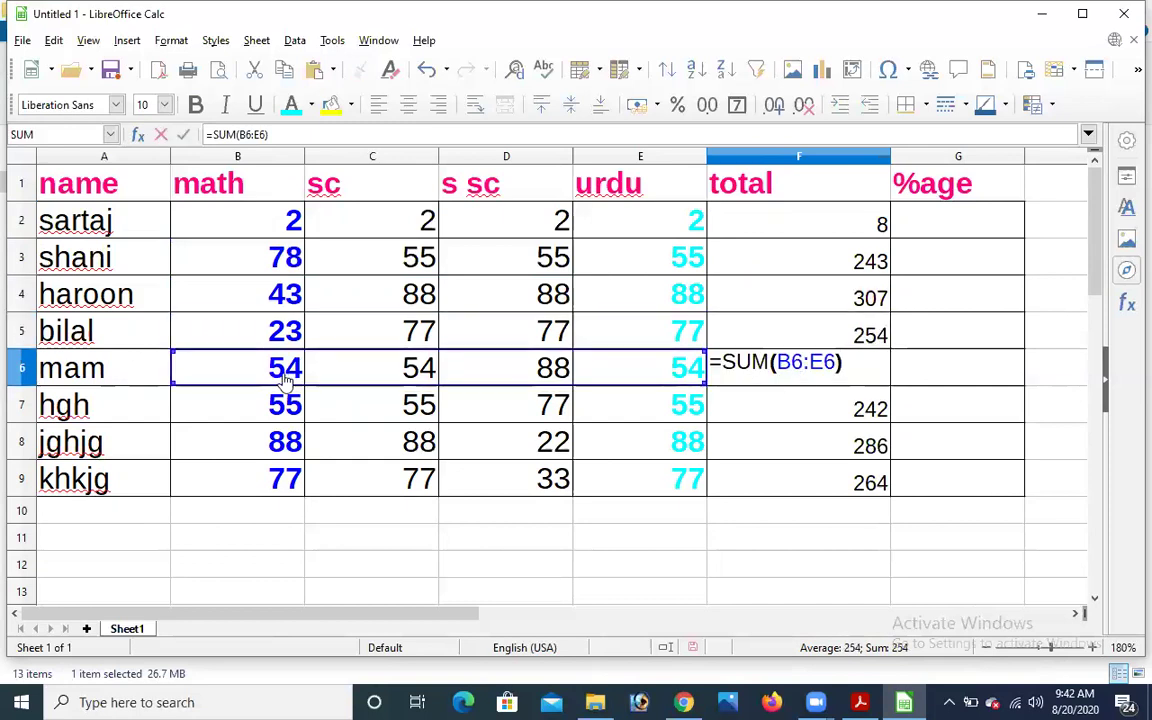
pyautogui.press('Escape')
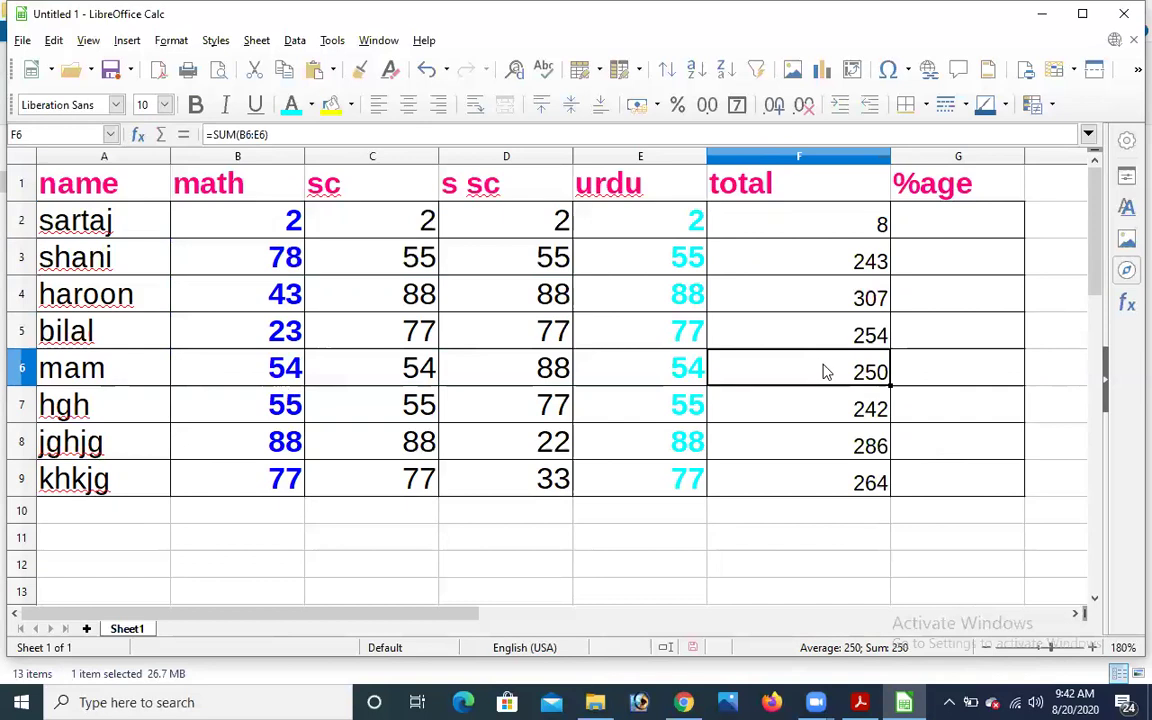
# Review the four subject headings in B1:E1 that count towards the percentage, with the sheet enlarged to 200%.
pyautogui.click(952, 226)
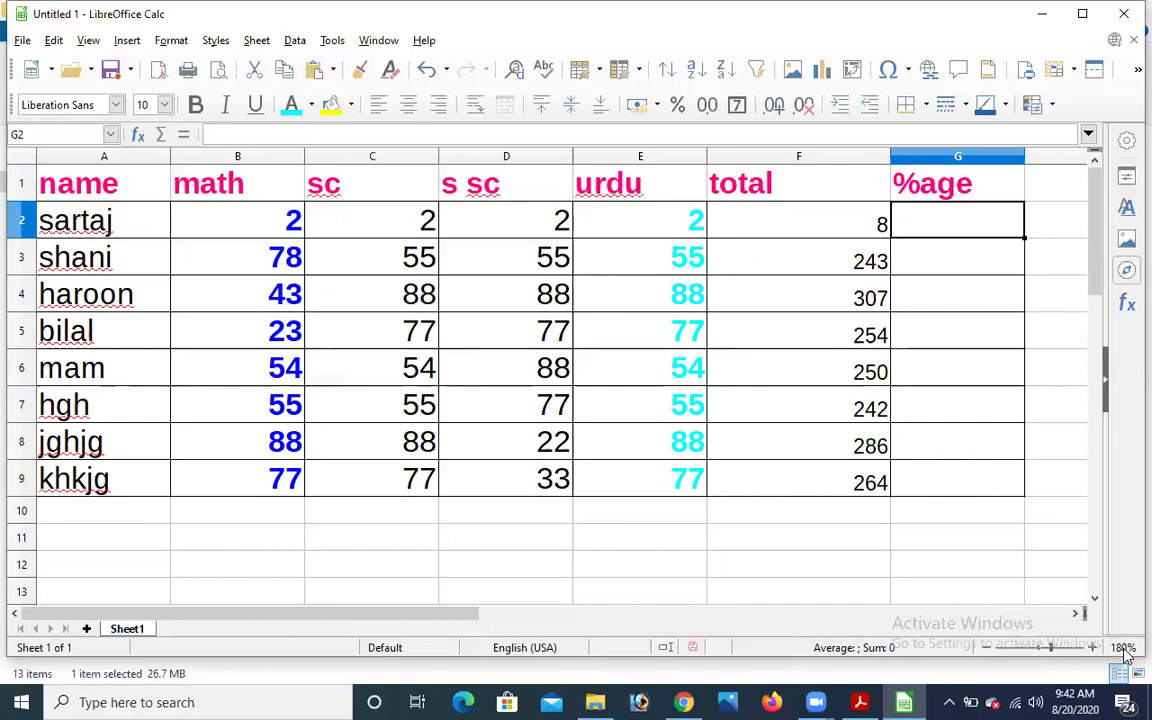
pyautogui.click(1093, 647)
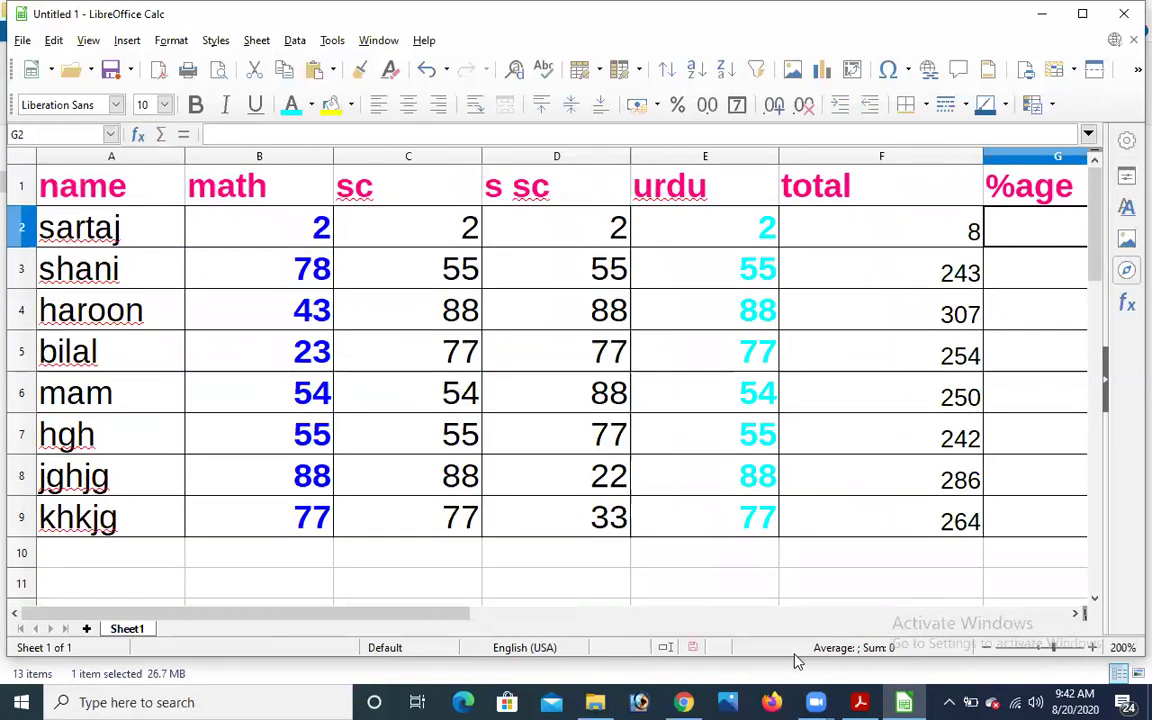
pyautogui.click(278, 188)
pyautogui.click(373, 193)
pyautogui.click(583, 193)
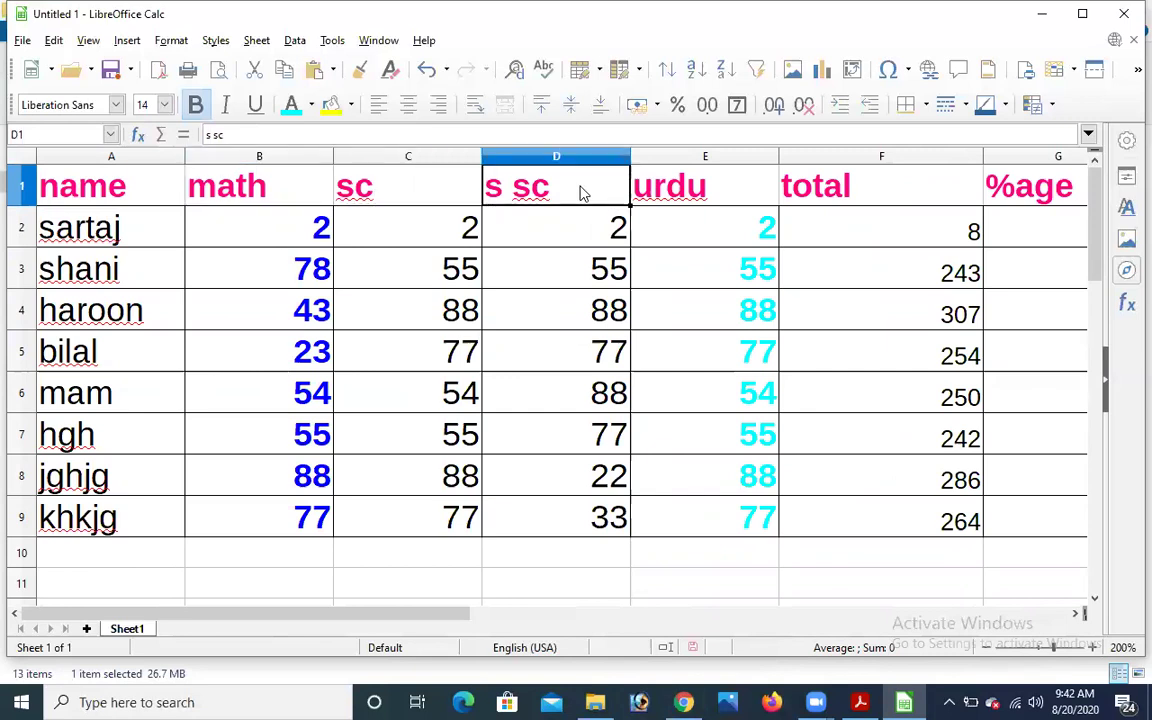
pyautogui.click(664, 195)
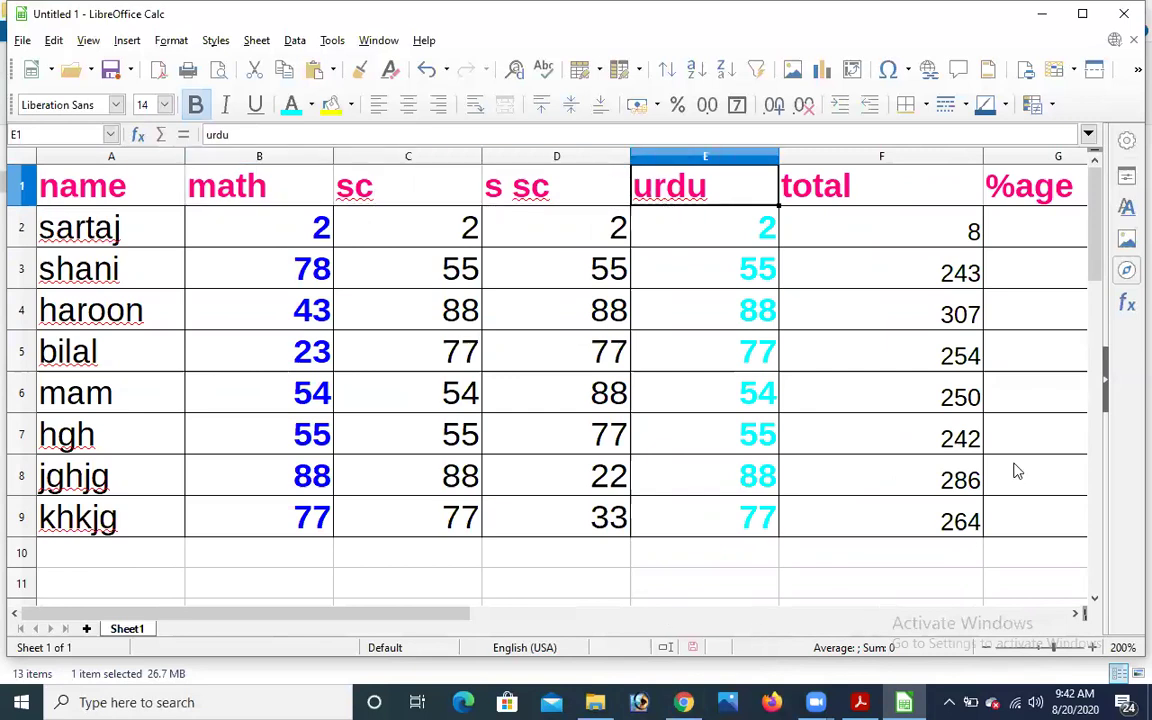
# Enter the formula =f2/400*100 in G2 to calculate the first student's percentage.
pyautogui.moveTo(447, 614); pyautogui.dragTo(548, 616)
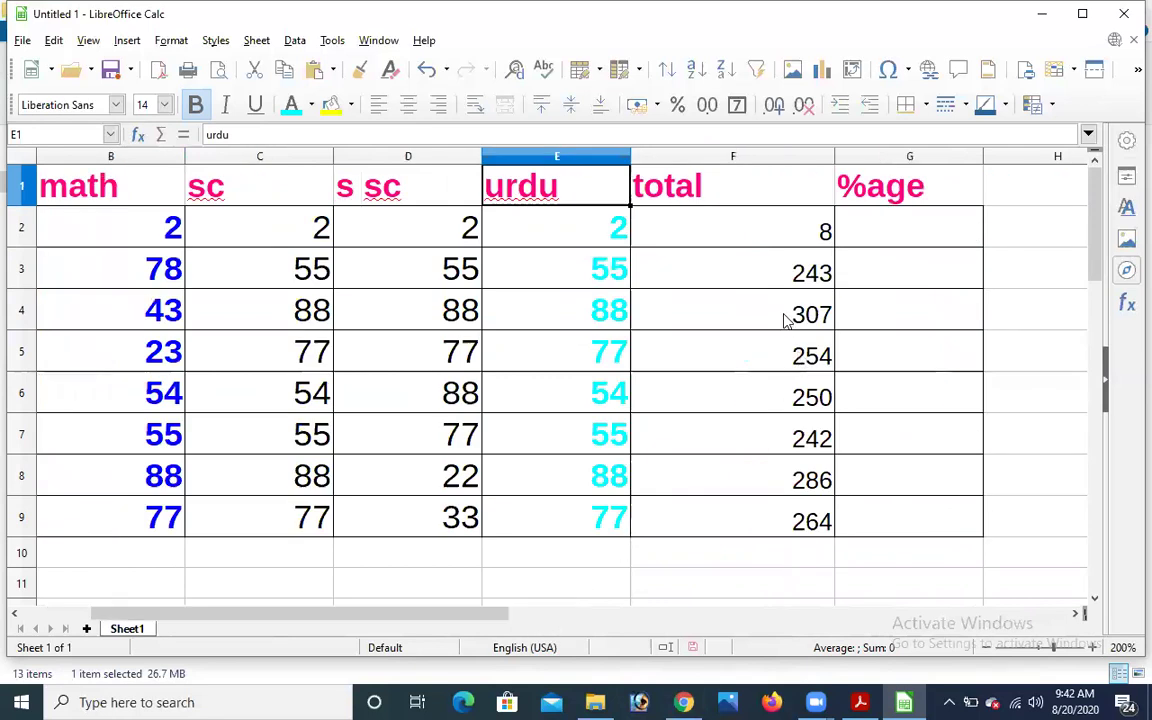
pyautogui.click(783, 253)
pyautogui.click(851, 231)
pyautogui.write('=')
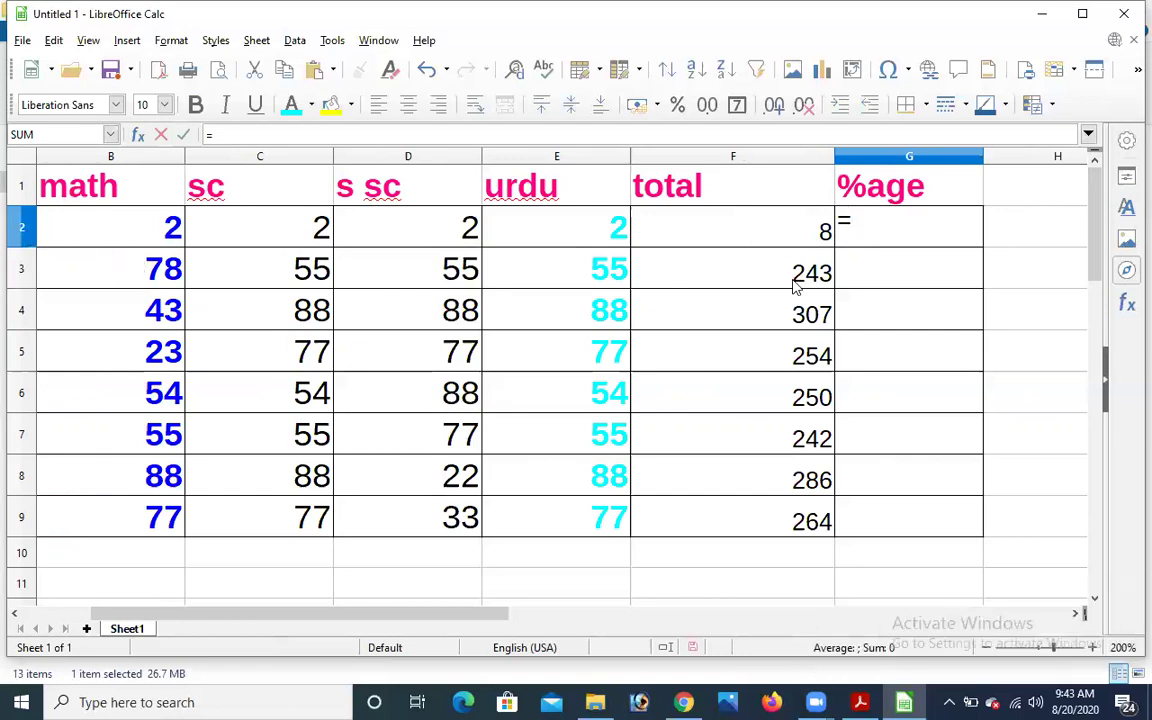
pyautogui.write('f2')
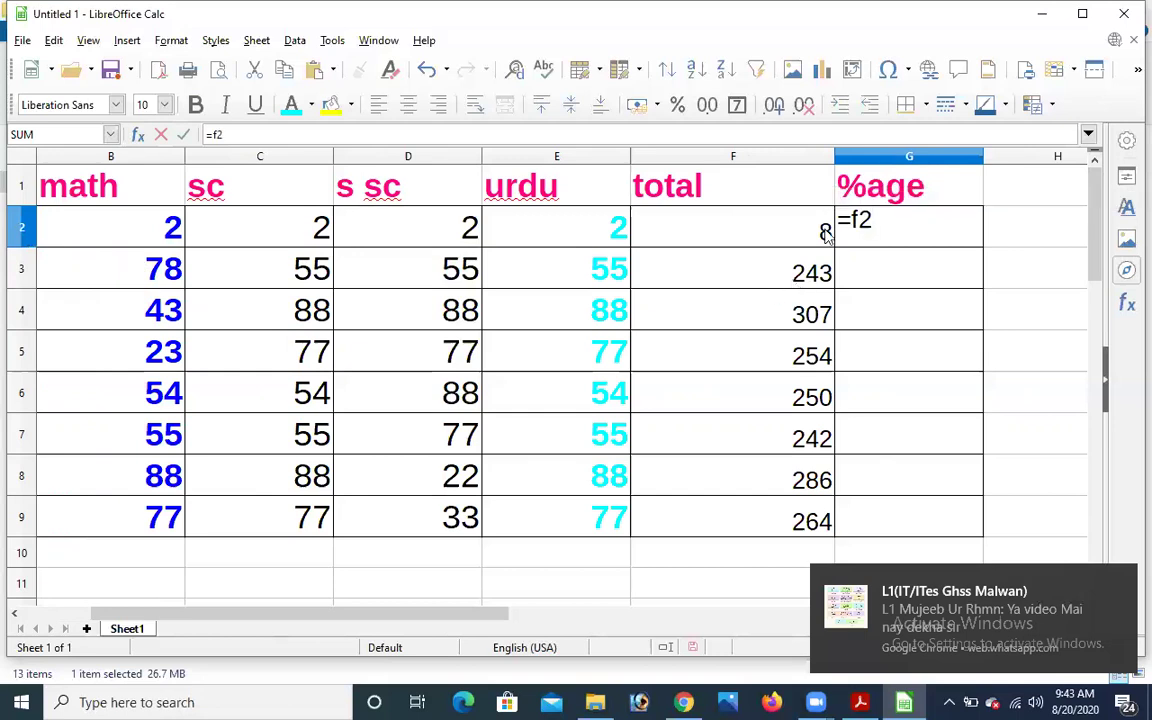
pyautogui.write('/')
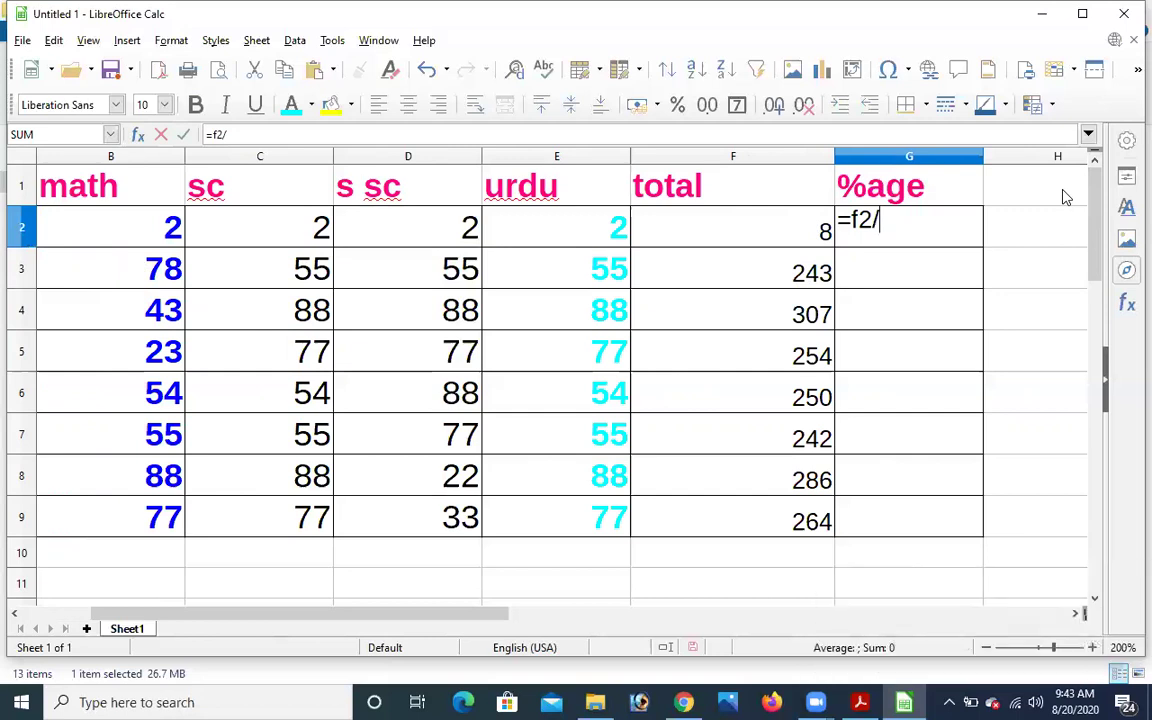
pyautogui.write('400')
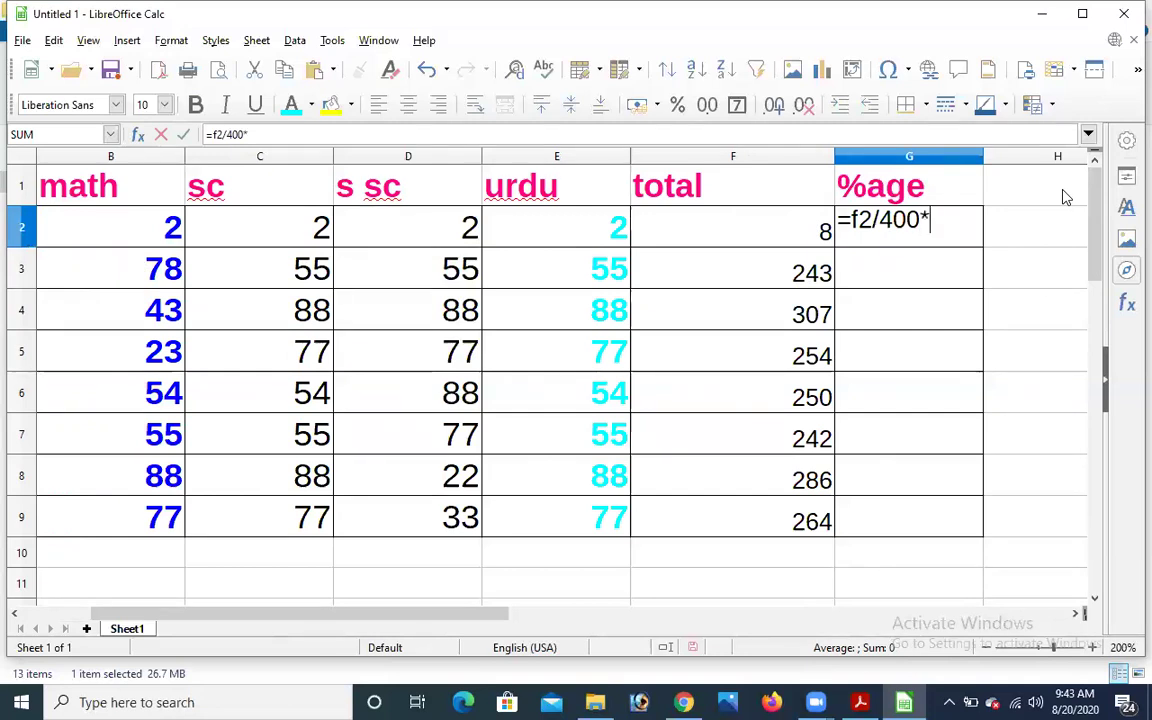
pyautogui.write('*100')
pyautogui.press('Return')
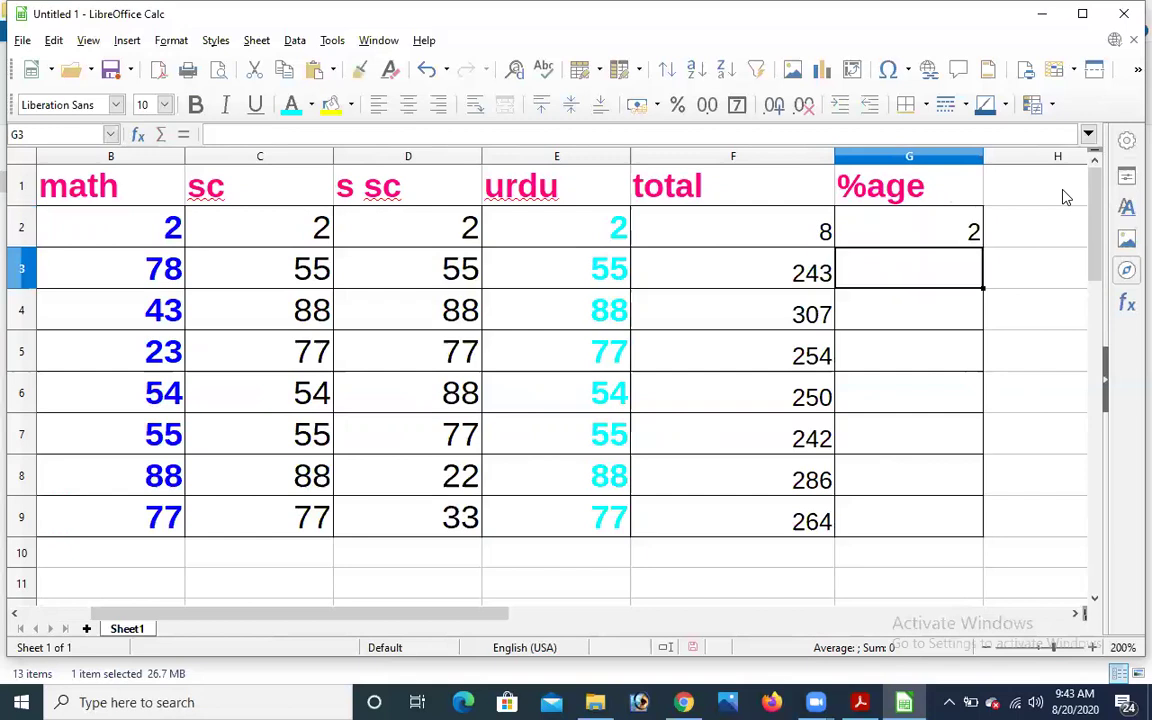
# Fill the percentage formula from G2 down to G9 for the remaining students.
pyautogui.click(975, 236)
pyautogui.moveTo(982, 245); pyautogui.dragTo(975, 534)
pyautogui.click(1041, 391)
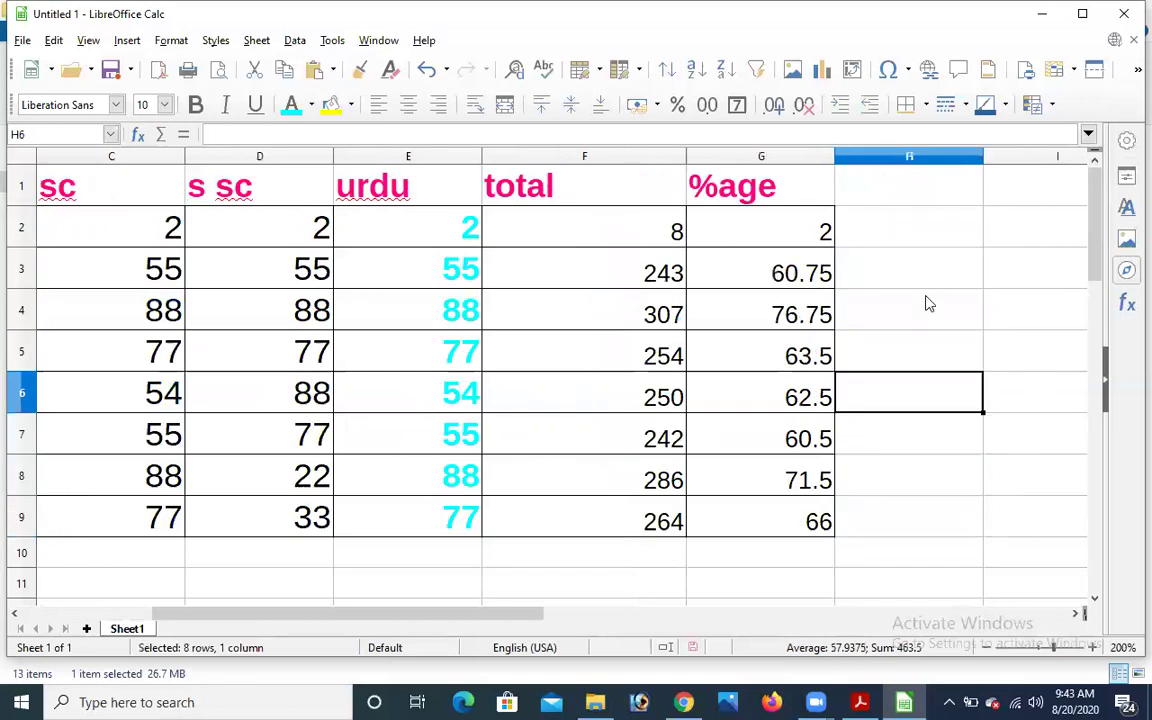
# Change the first student's sc, s sc and urdu marks in C2:E2 to 100.
pyautogui.click(175, 230)
pyautogui.write('100')
pyautogui.press('Tab')
pyautogui.write('100')
pyautogui.press('Tab')
pyautogui.write('100')
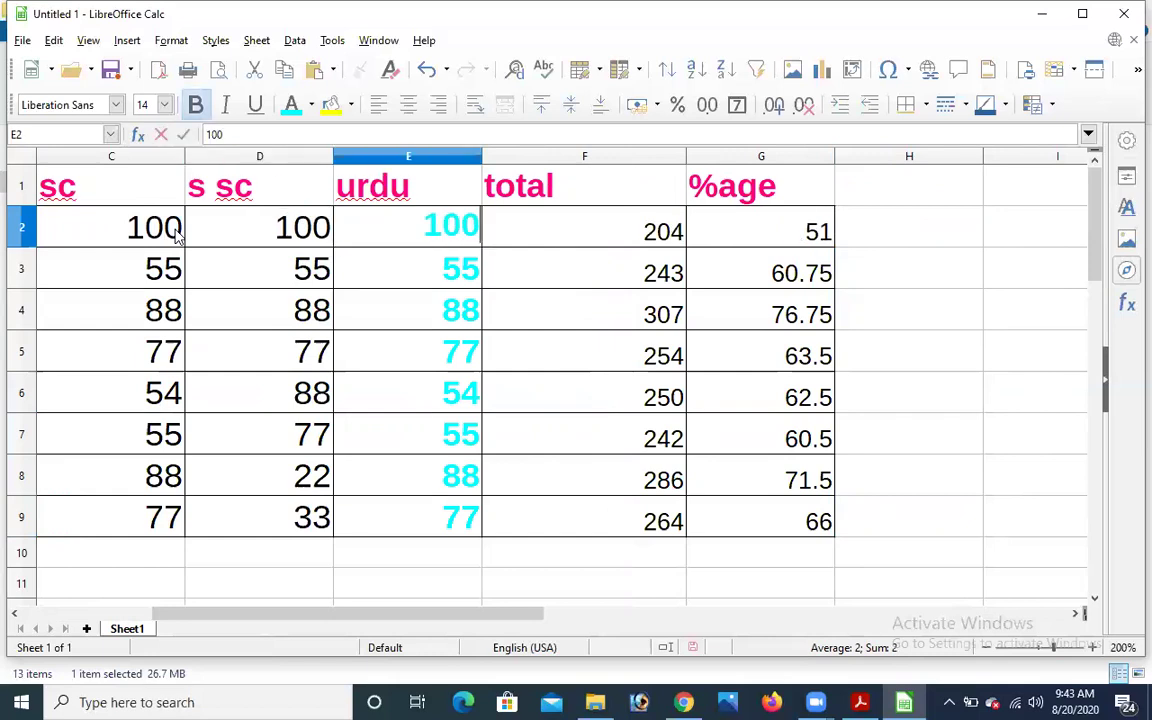
pyautogui.press('Tab')
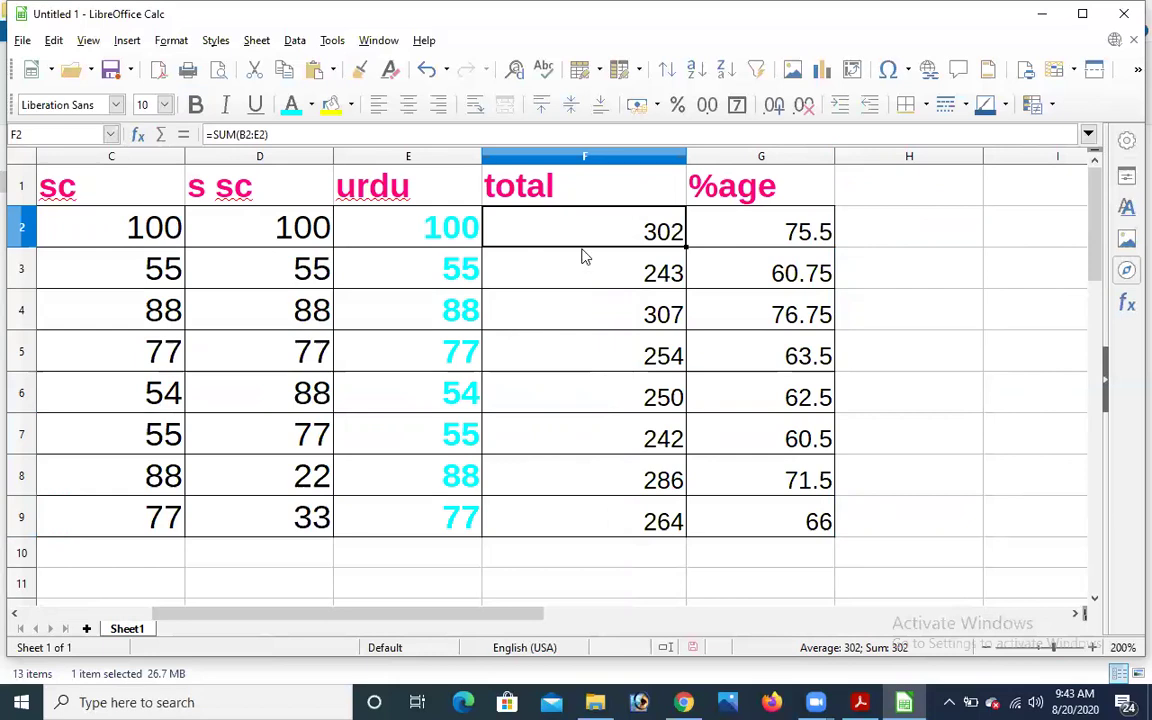
# Set the first student's math mark in B2 to 100 and check the percentage in G2.
pyautogui.moveTo(478, 614); pyautogui.dragTo(429, 612)
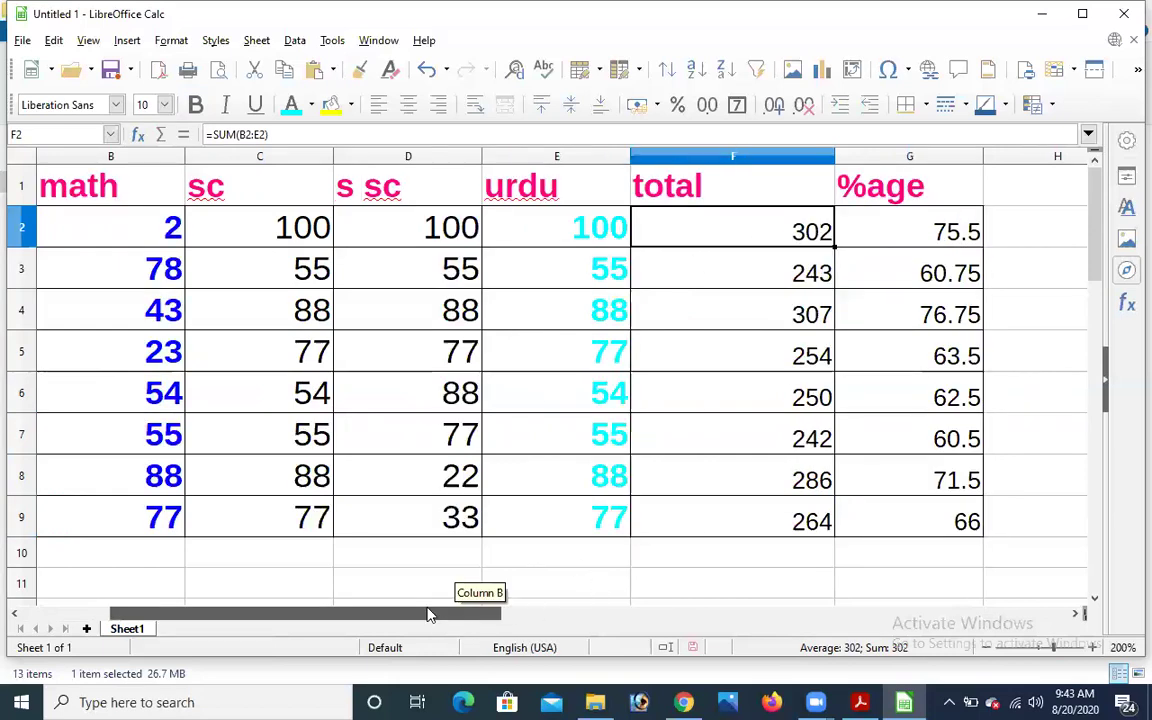
pyautogui.click(175, 230)
pyautogui.write('100')
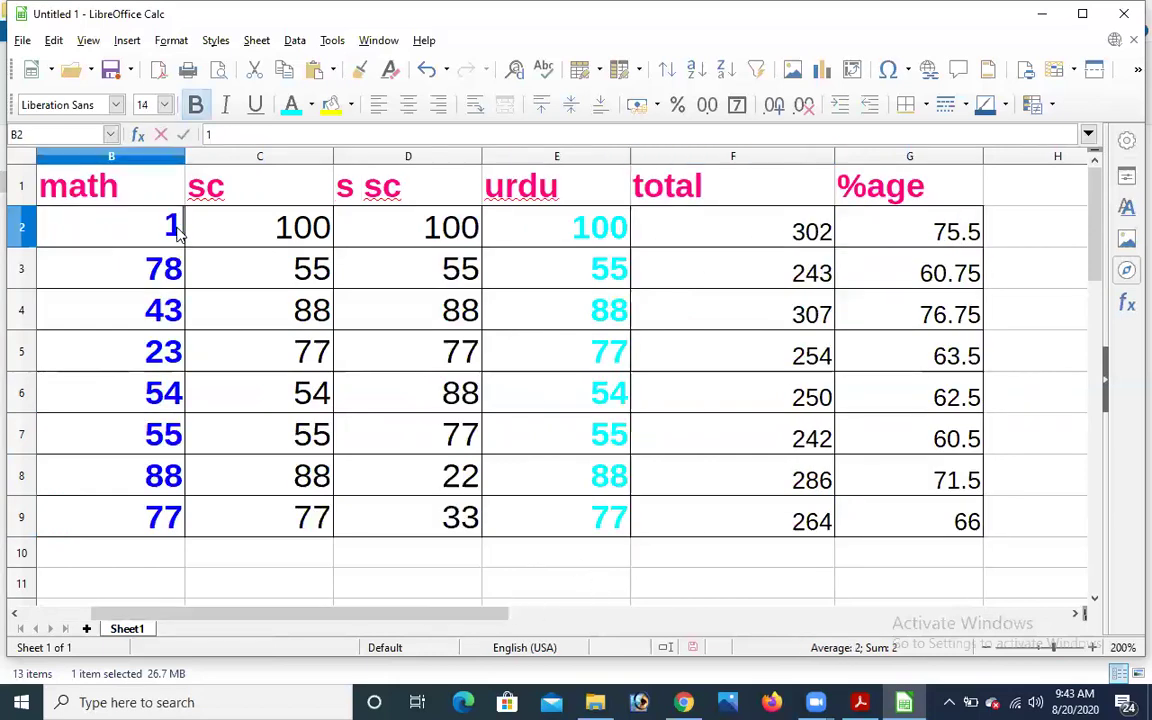
pyautogui.click(553, 223)
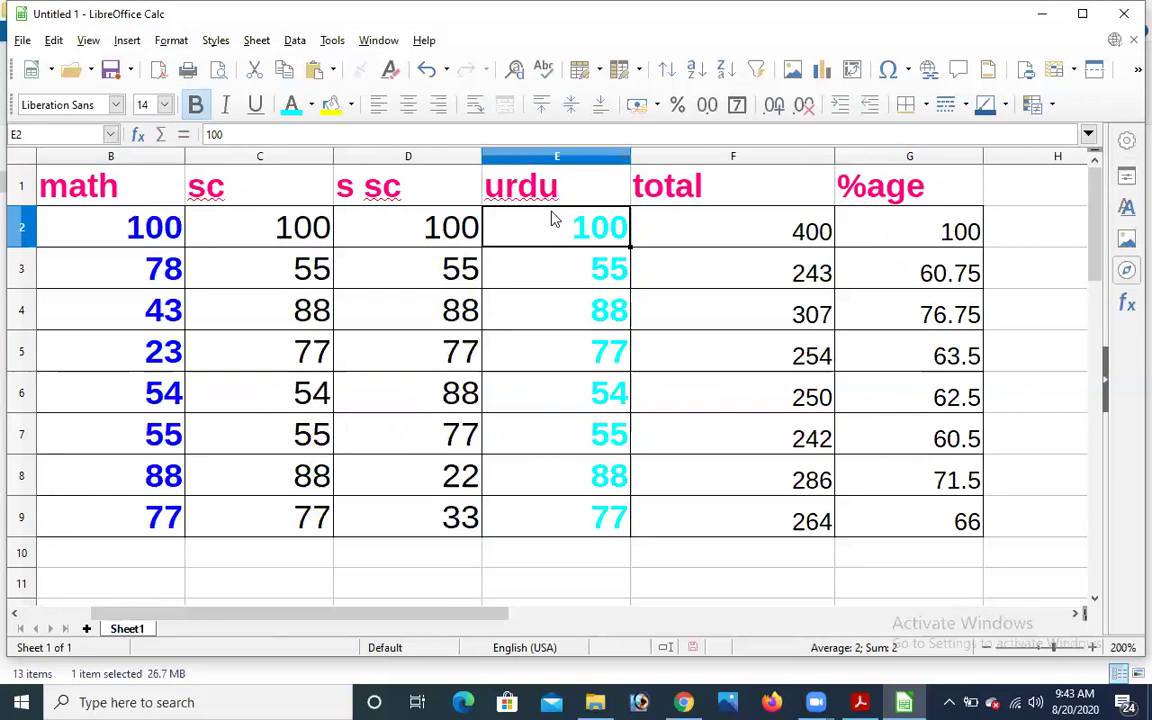
pyautogui.click(907, 240)
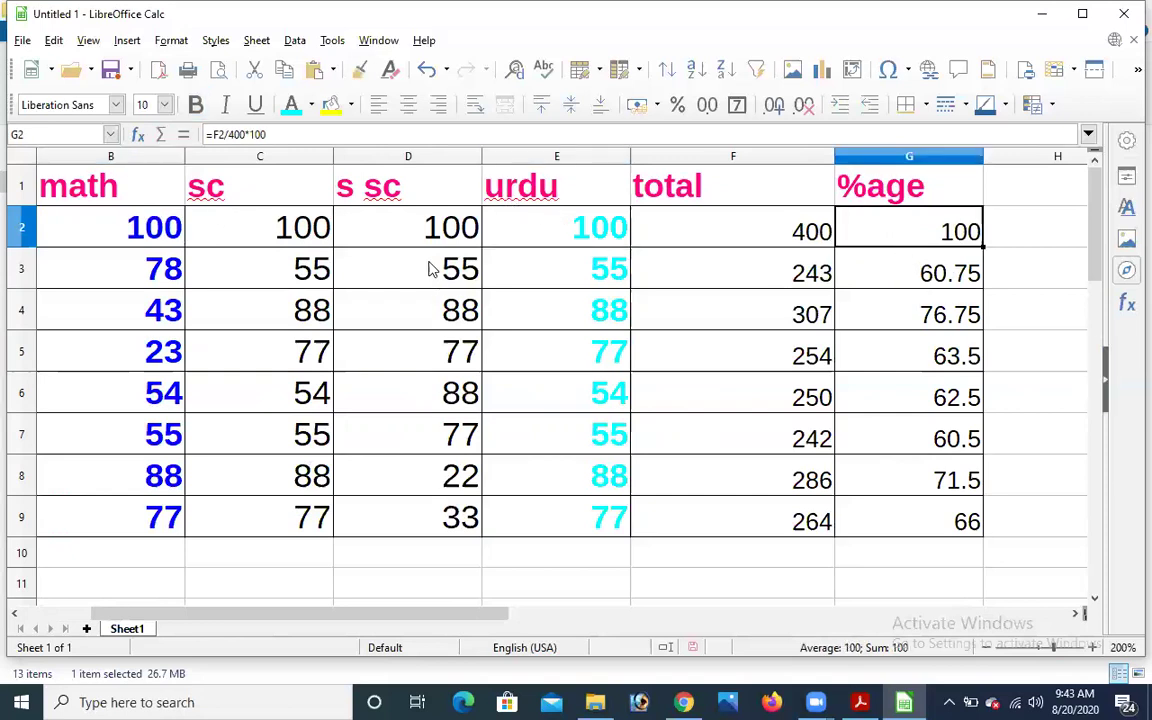
# Change the first student's s sc and urdu marks in D2:E2 to 99 and check the percentage formula in G2.
pyautogui.click(442, 227)
pyautogui.write('99')
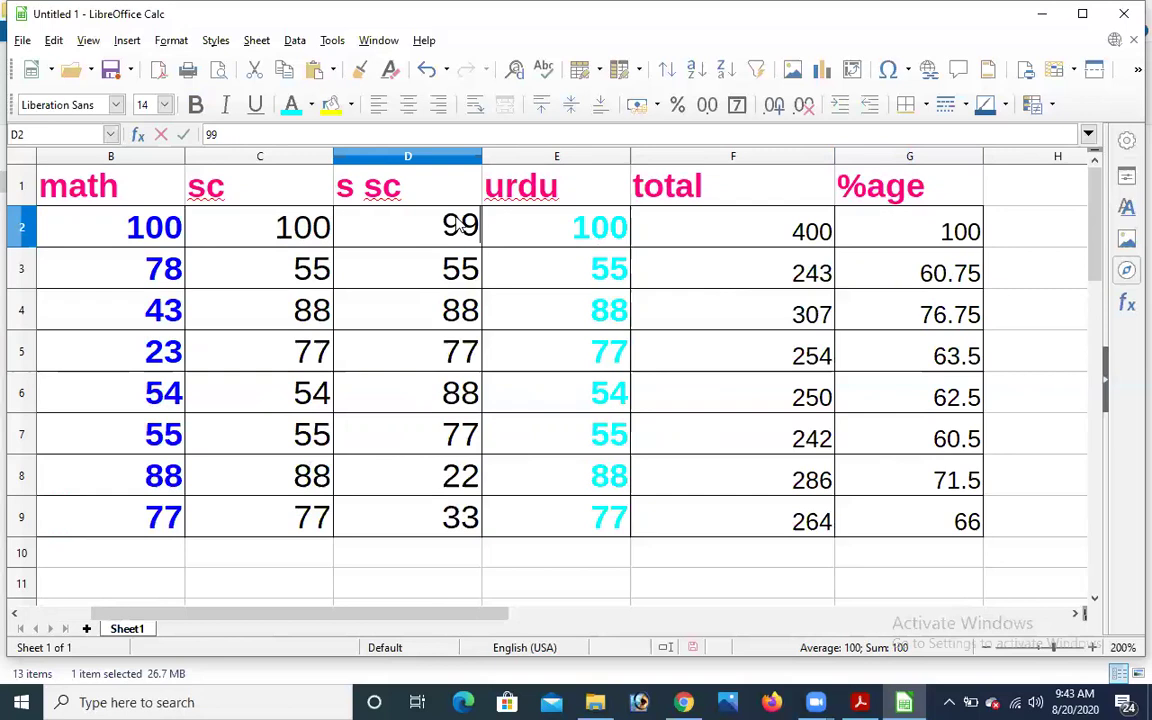
pyautogui.click(505, 229)
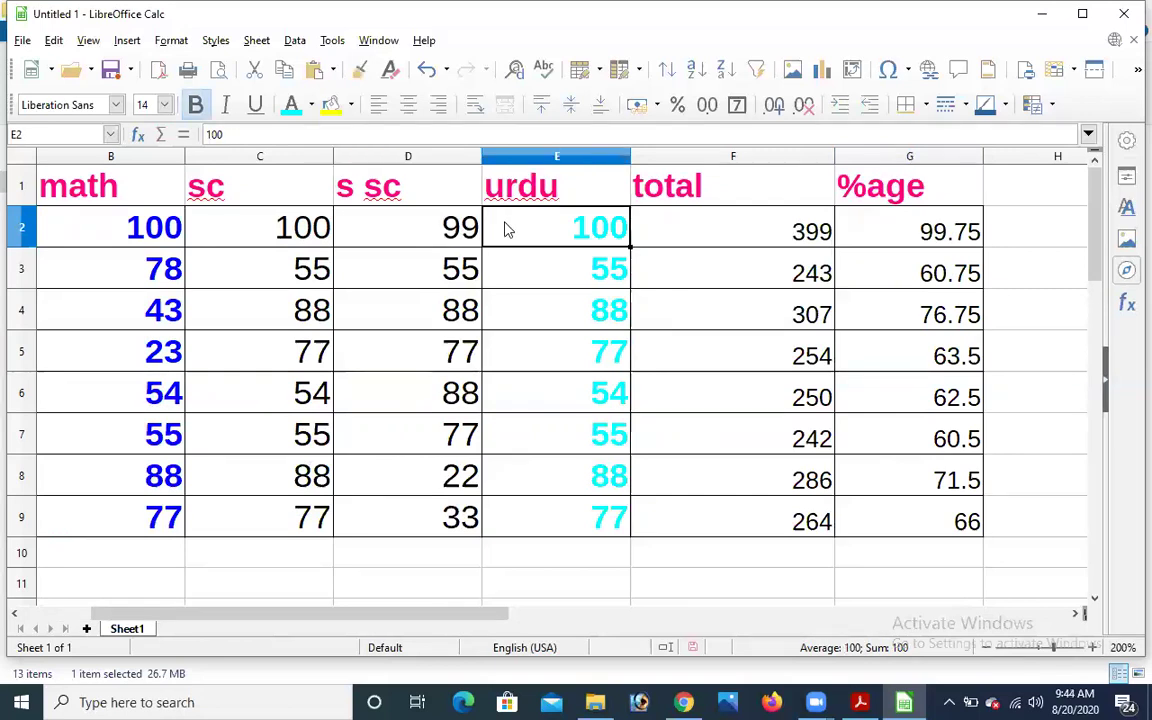
pyautogui.write('99')
pyautogui.click(710, 272)
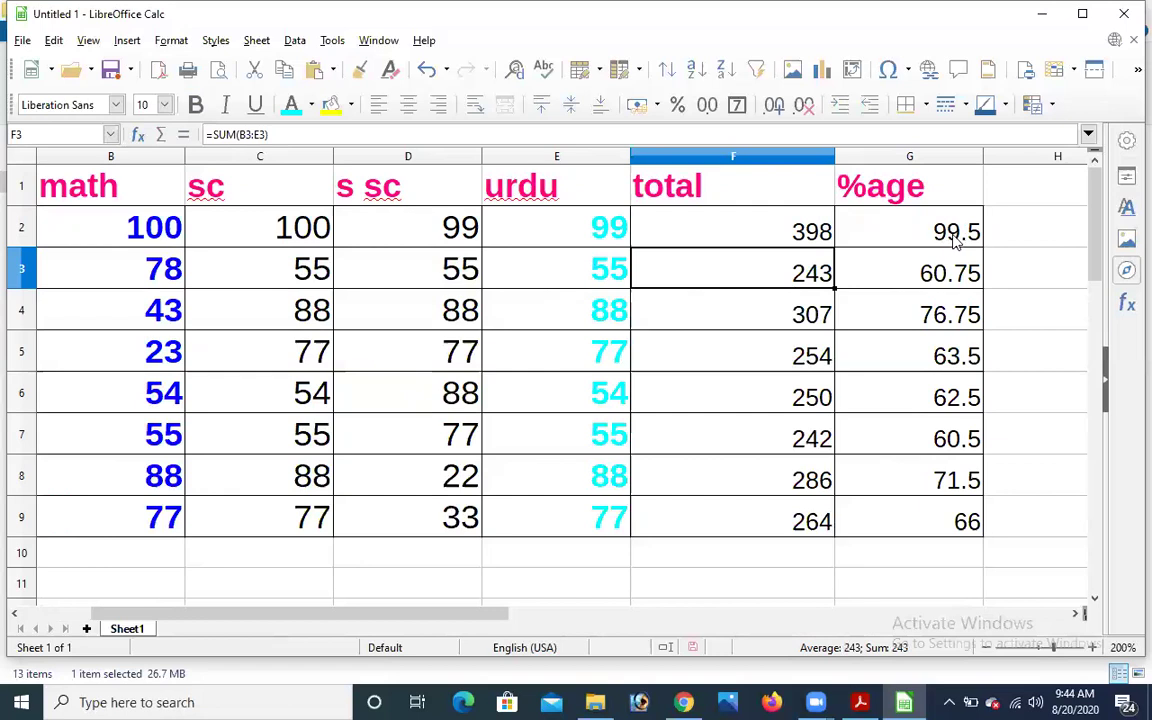
pyautogui.doubleClick(922, 229)
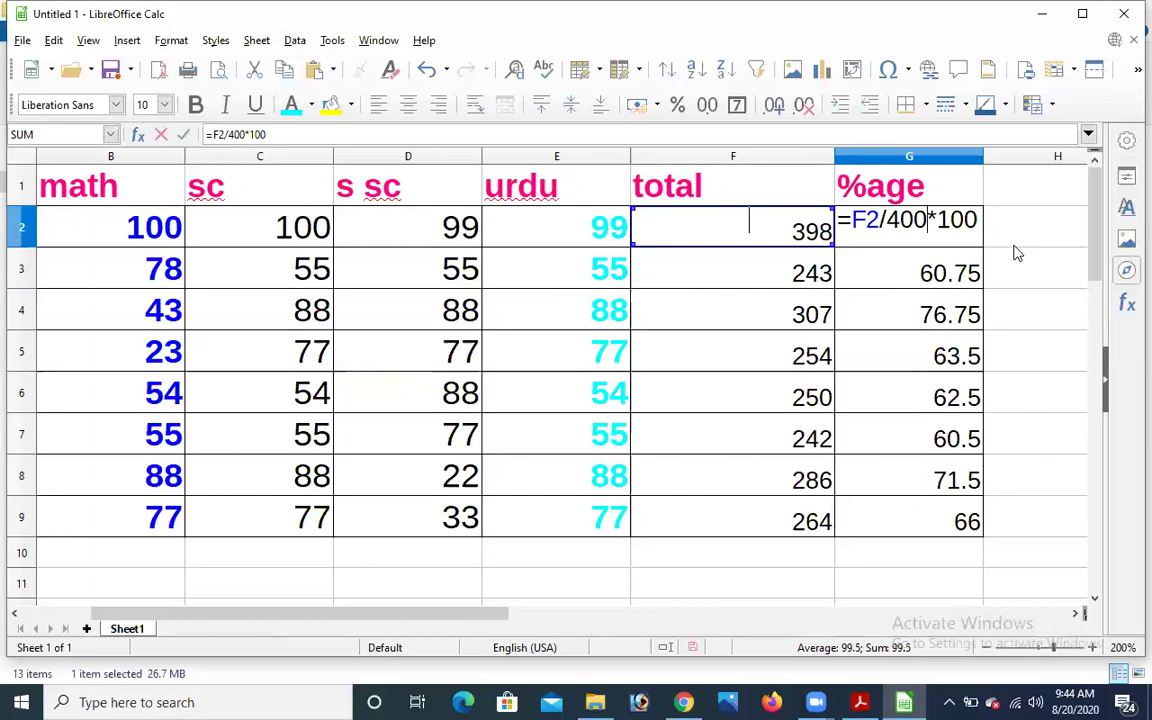
pyautogui.press('Return')
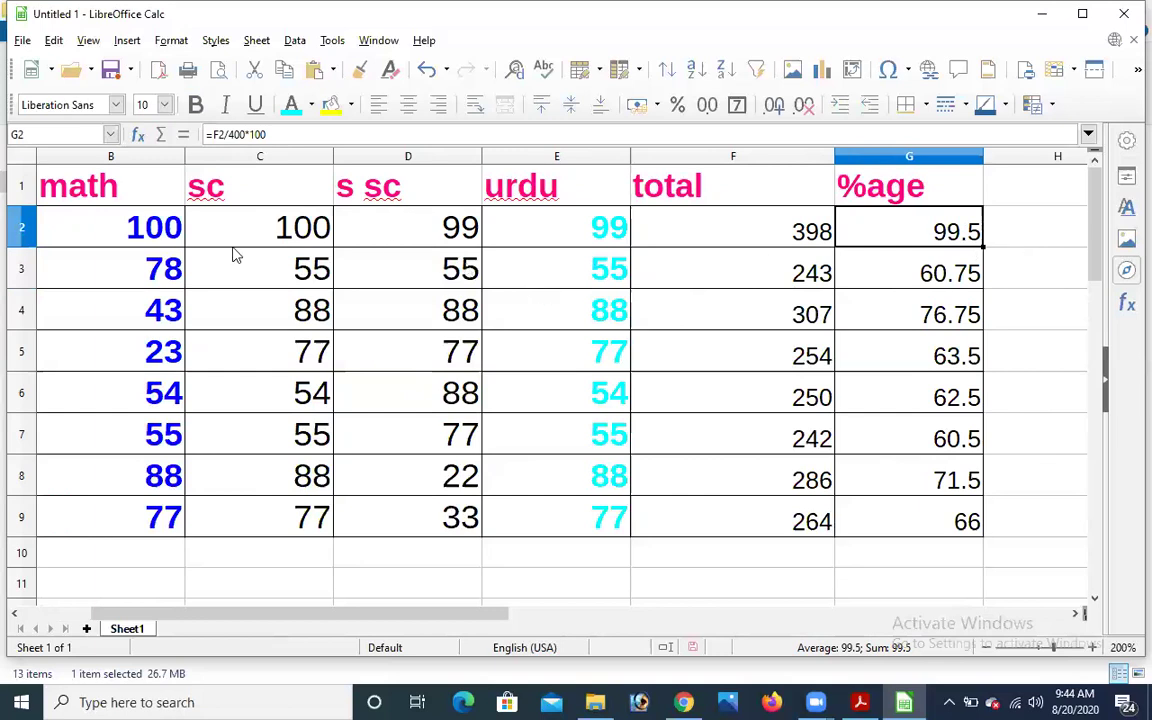
# Highlight the marks in B2:E9 and add a second sheet to the workbook.
pyautogui.click(182, 238)
pyautogui.moveTo(188, 243); pyautogui.dragTo(586, 512)
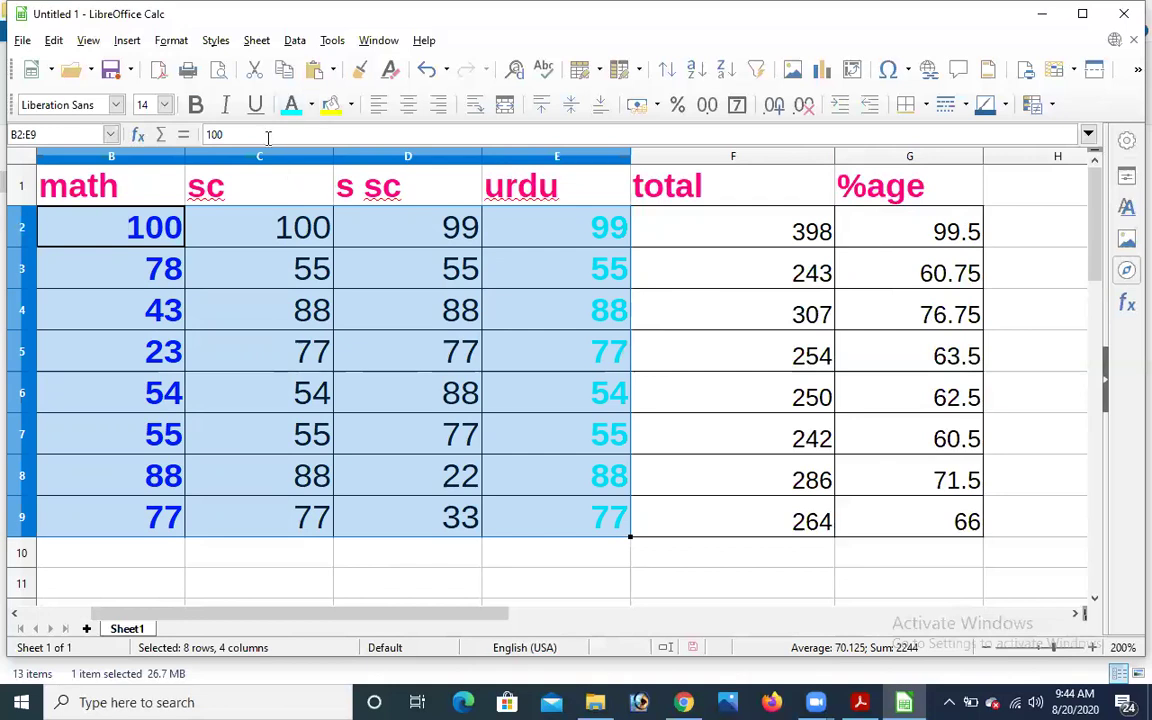
pyautogui.click(87, 629)
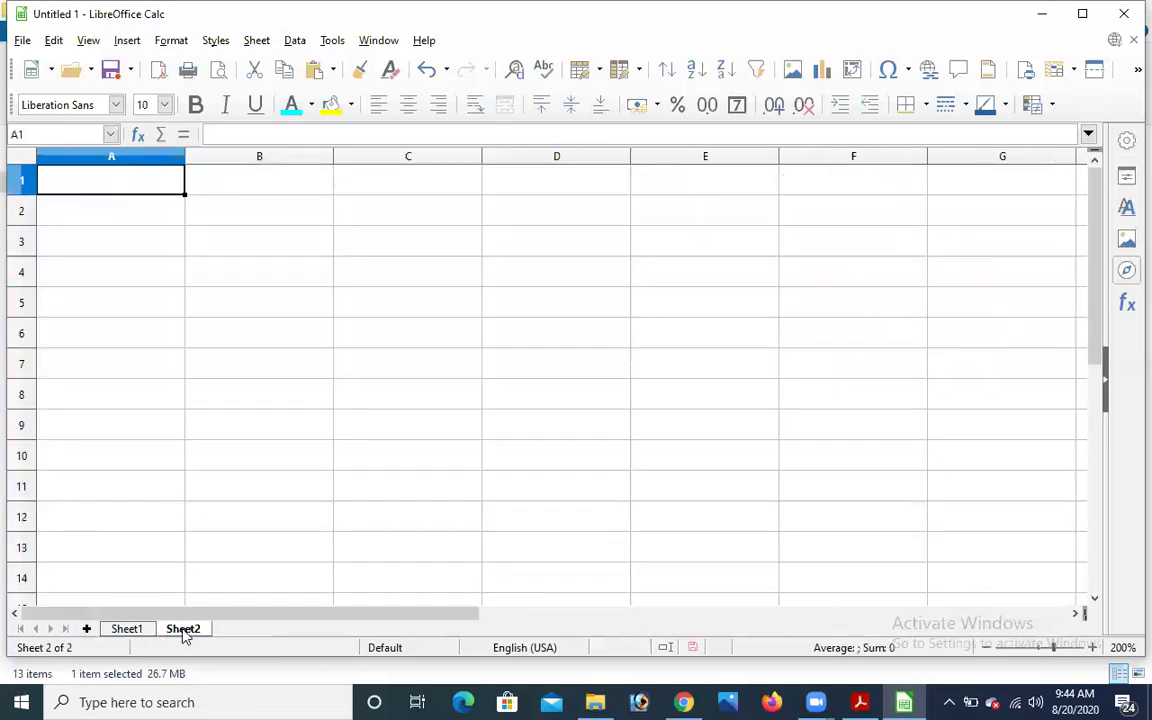
# Rename Sheet1 as "result sheet" and open Sheet2.
pyautogui.click(132, 629)
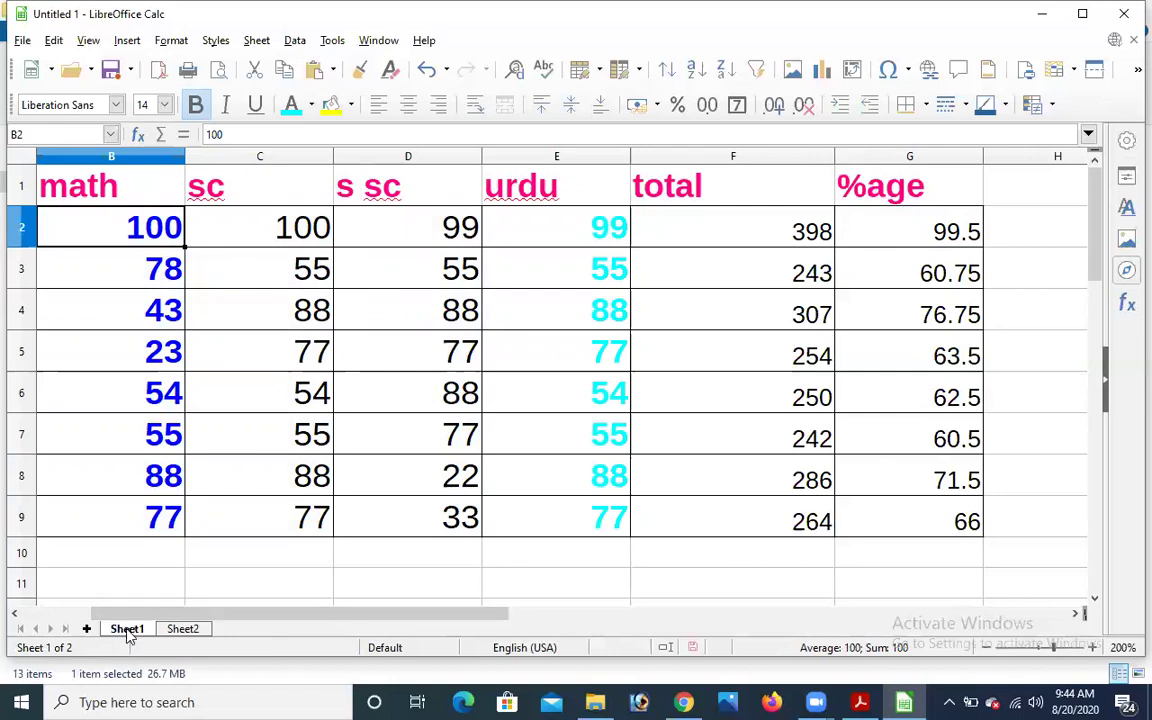
pyautogui.rightClick(128, 636)
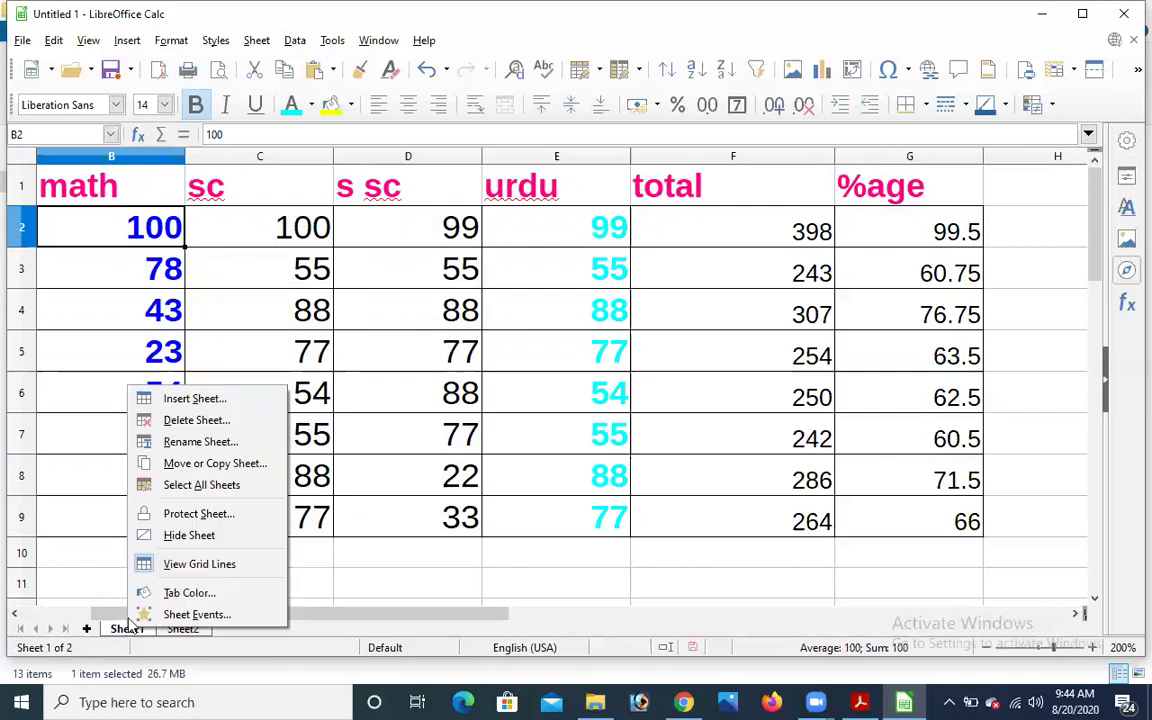
pyautogui.click(199, 443)
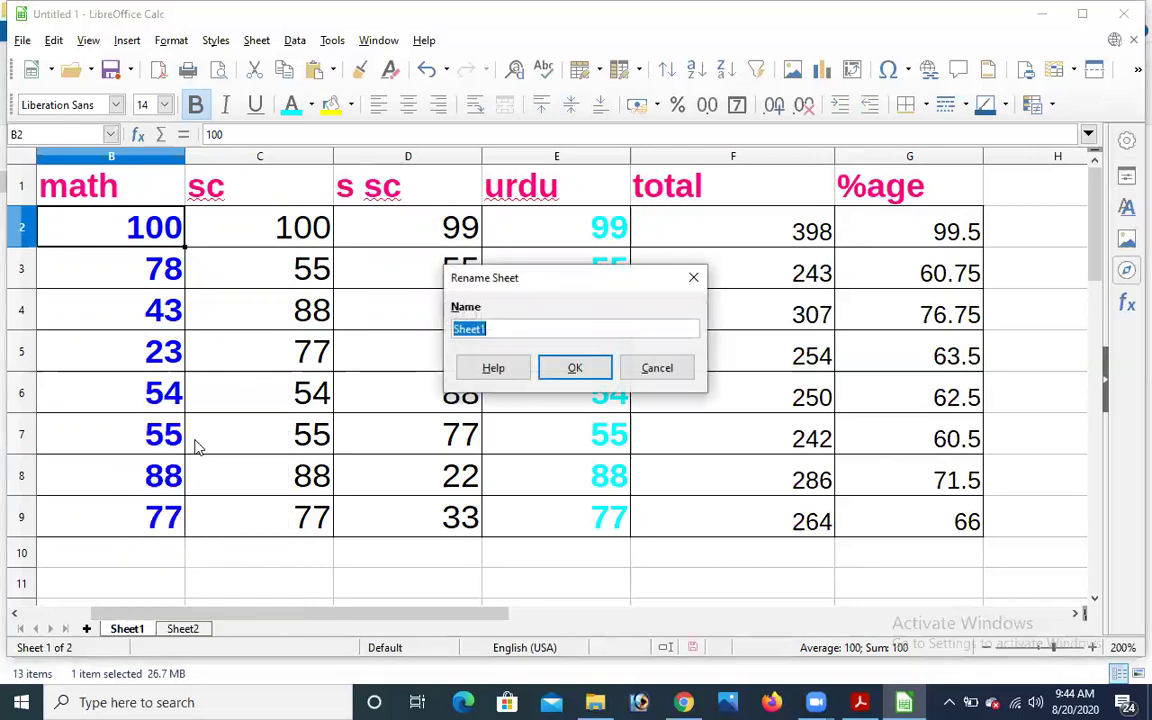
pyautogui.write('result s')
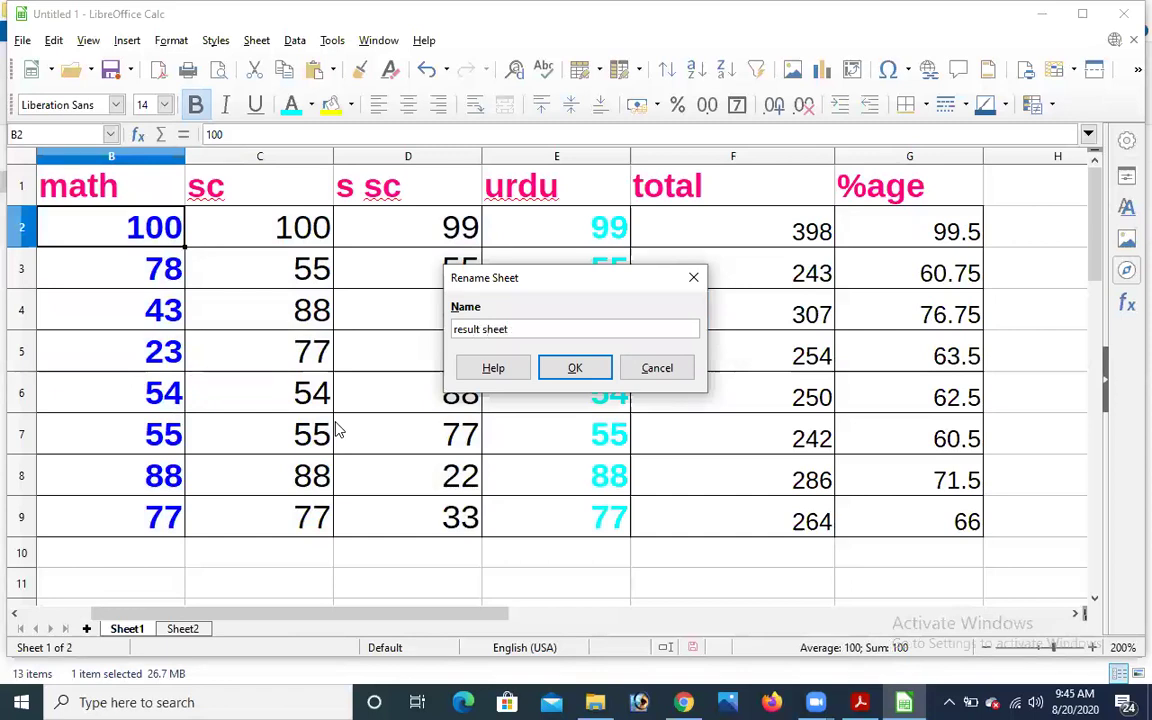
pyautogui.click(575, 367)
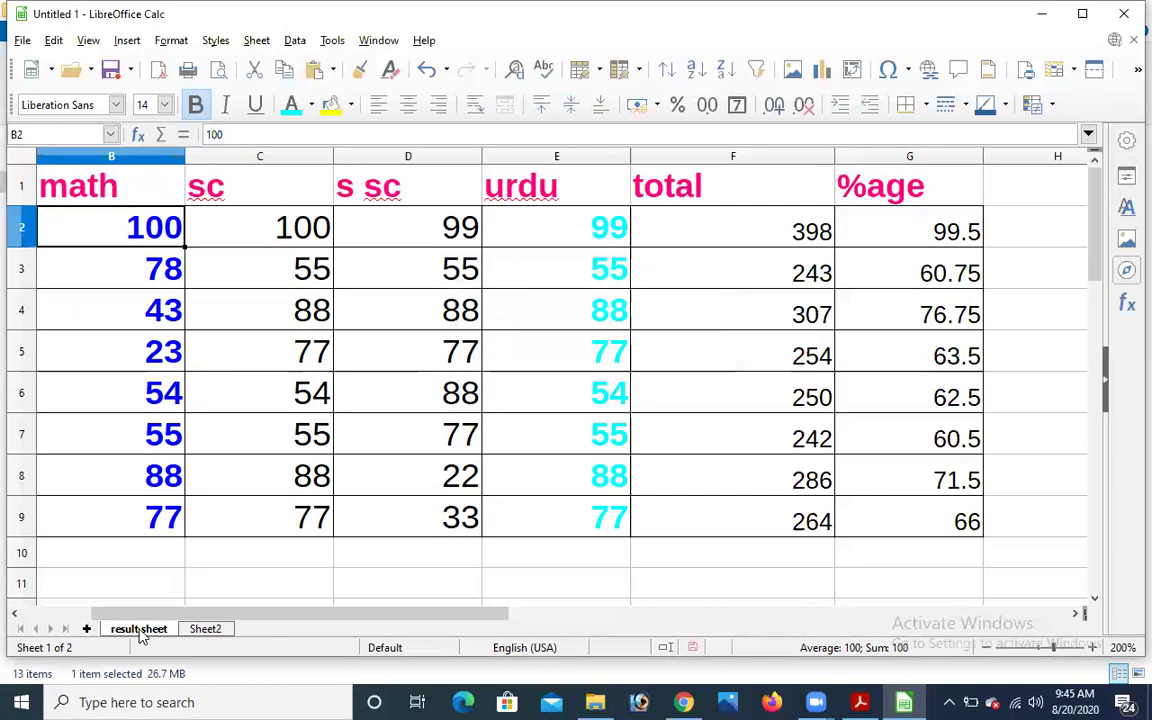
pyautogui.click(204, 632)
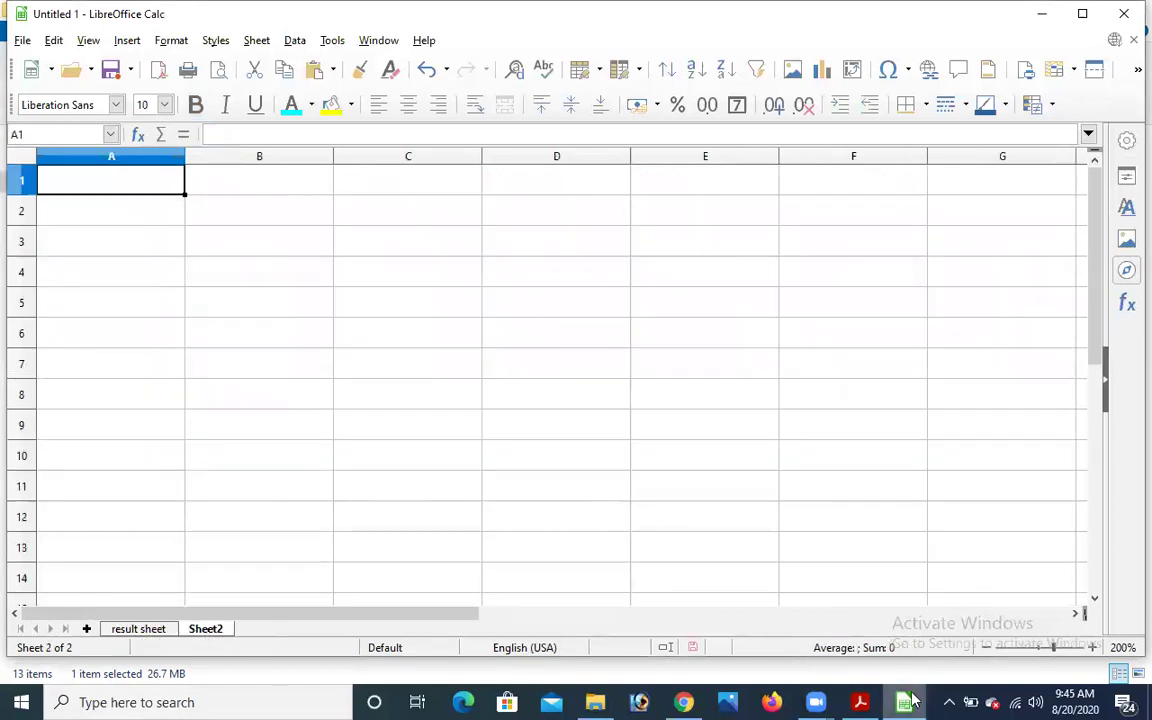
# Switch to Adobe Acrobat Reader and look up the Stationery Bill data entry example in Domestic_Data_Entry_Operator.pdf.
pyautogui.click(860, 702)
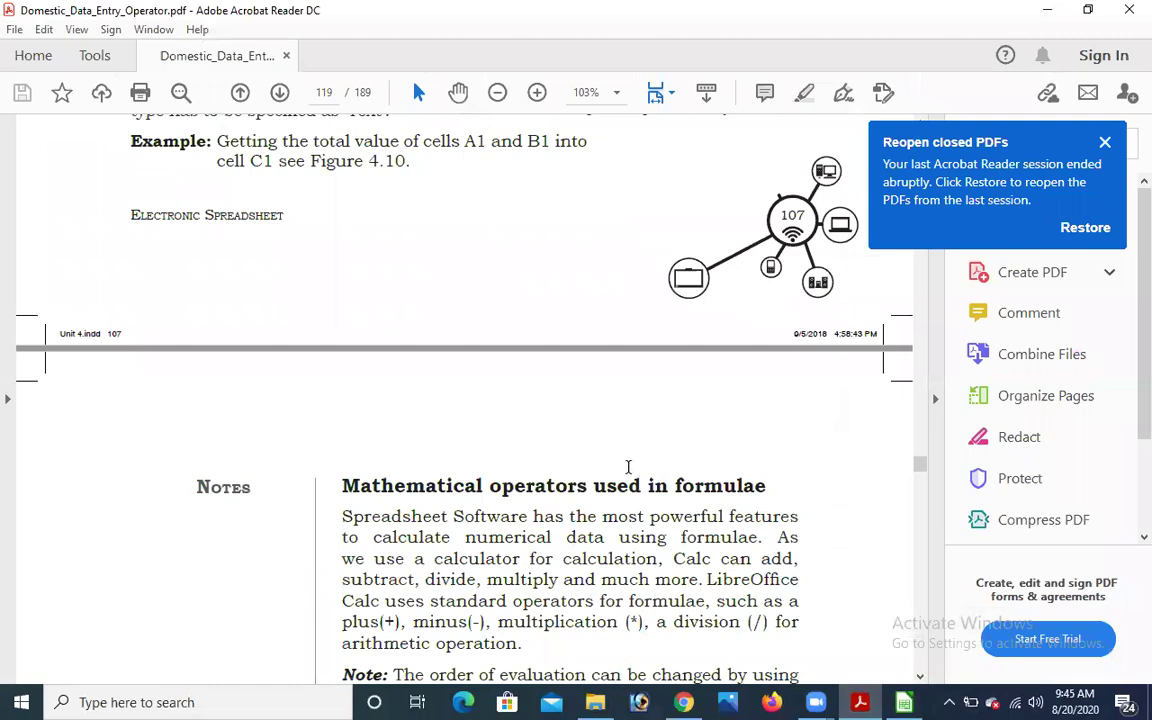
pyautogui.scroll(-15, 627, 465)
pyautogui.scroll(-15, 627, 467)
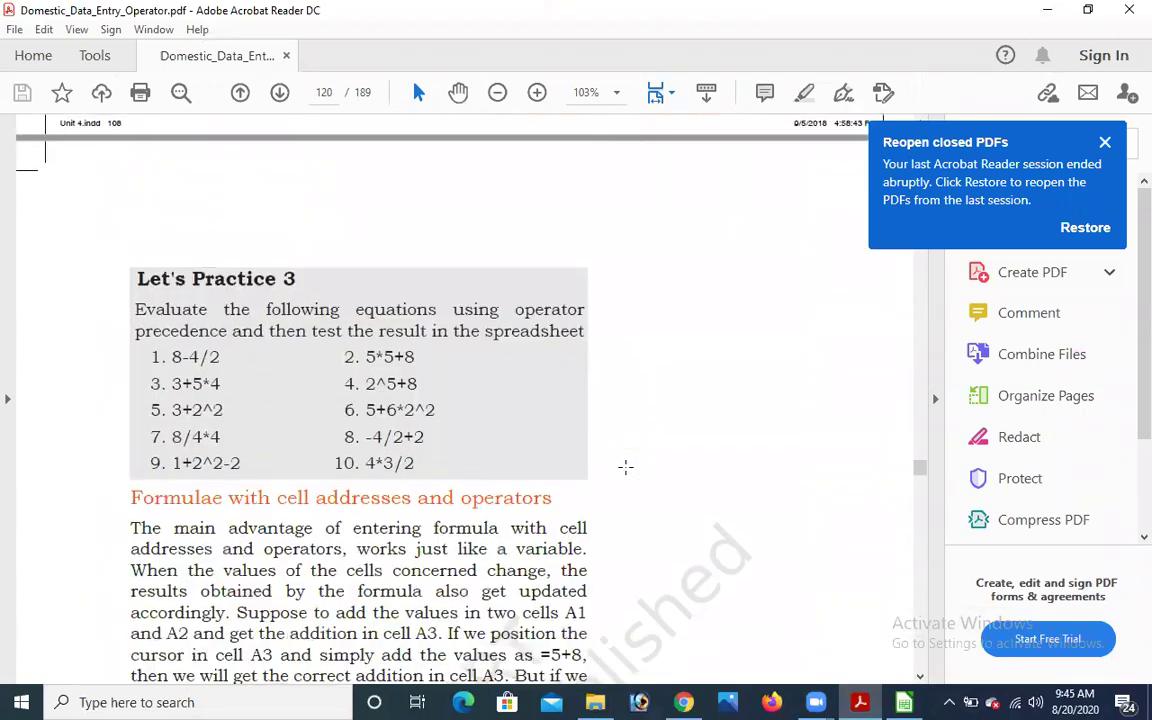
pyautogui.scroll(-15, 625, 465)
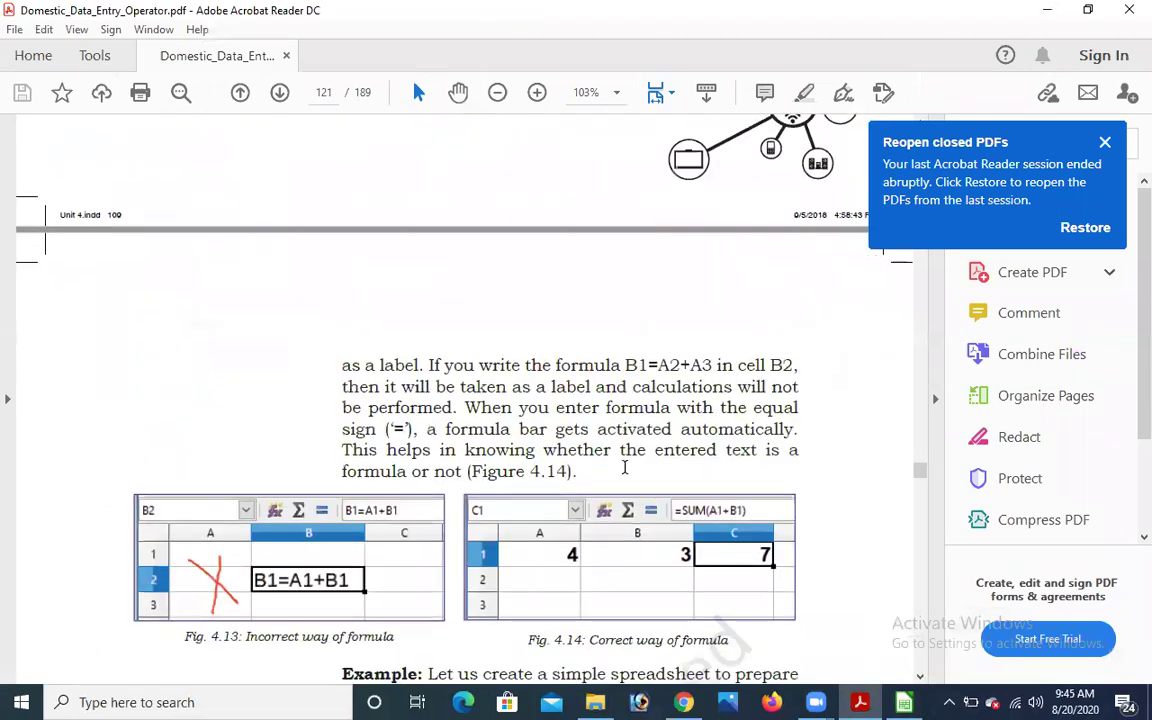
pyautogui.scroll(-4, 627, 463)
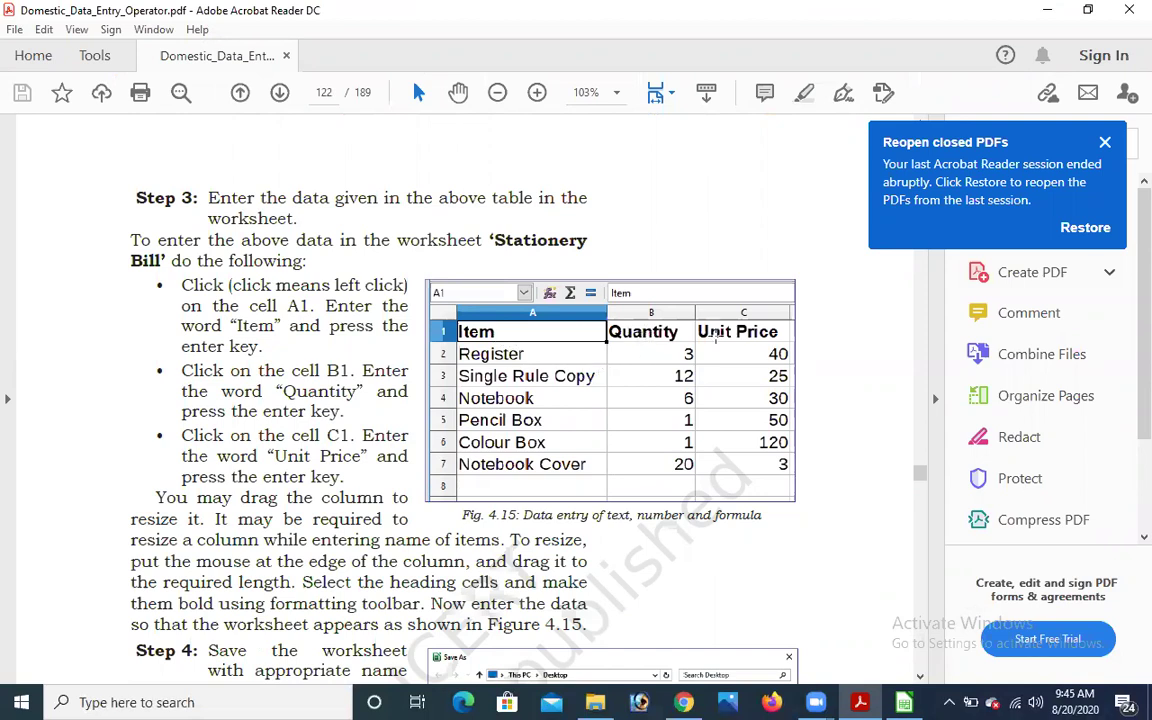
# Switch back to LibreOffice Calc and enter the headings item, rate, quantity and total in A1:D1 of Sheet2.
pyautogui.click(905, 702)
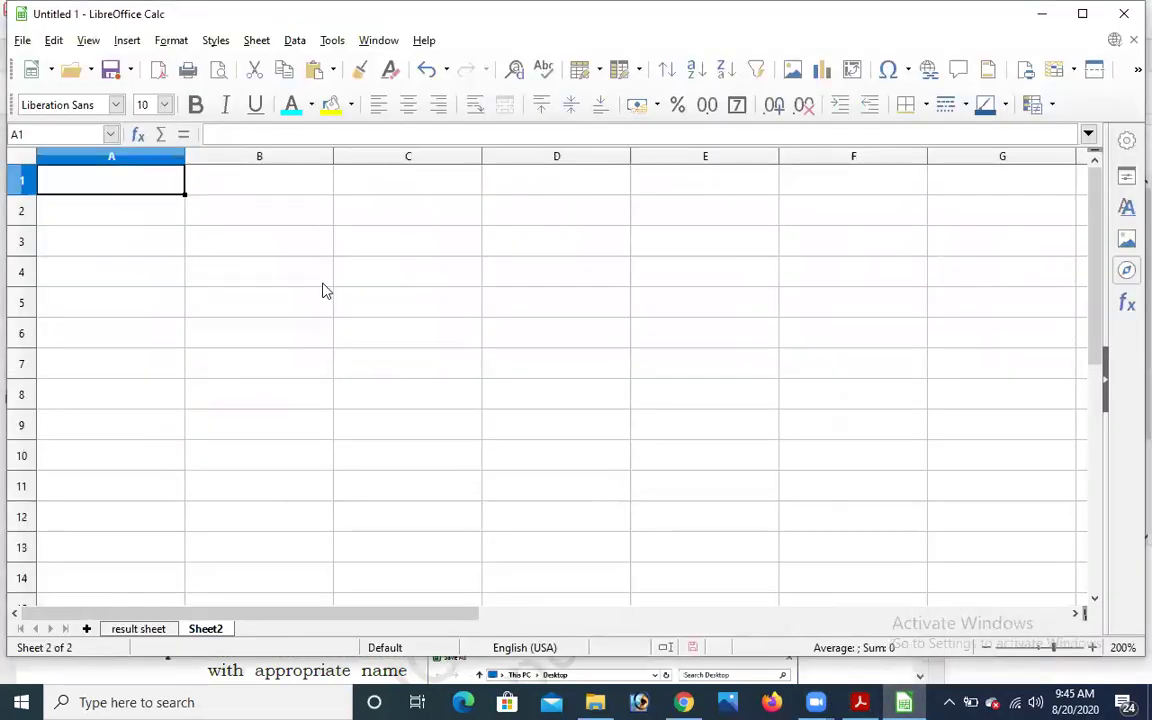
pyautogui.write('item')
pyautogui.press('Tab')
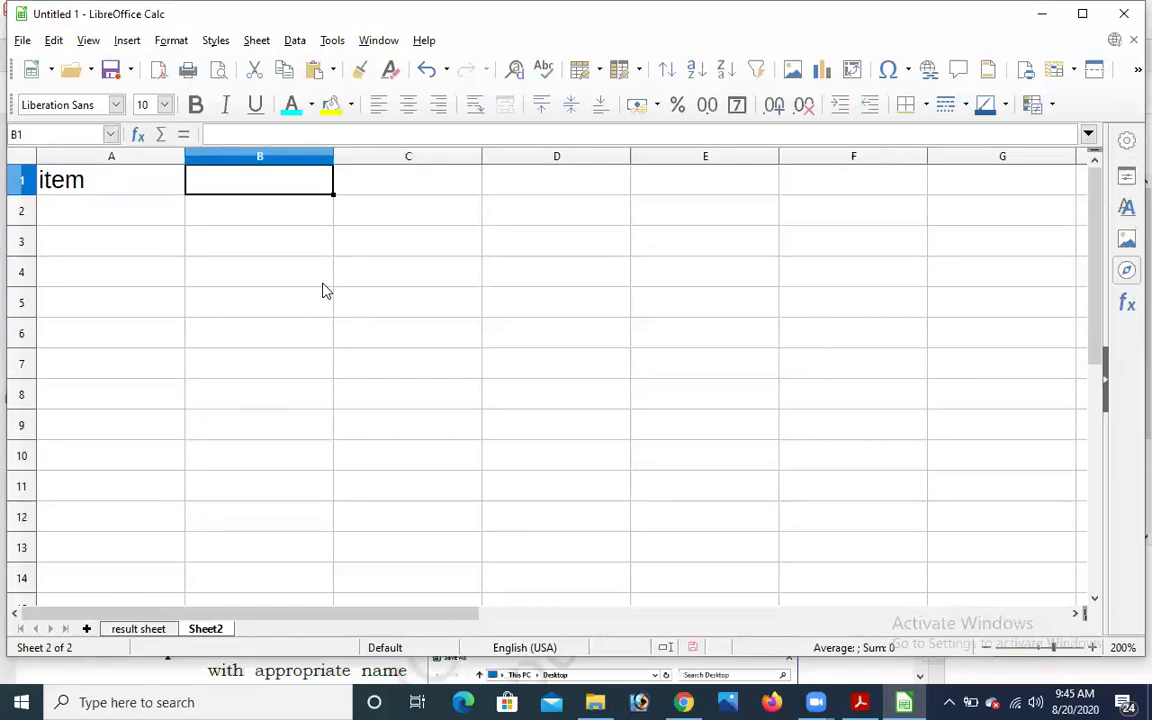
pyautogui.write('rate')
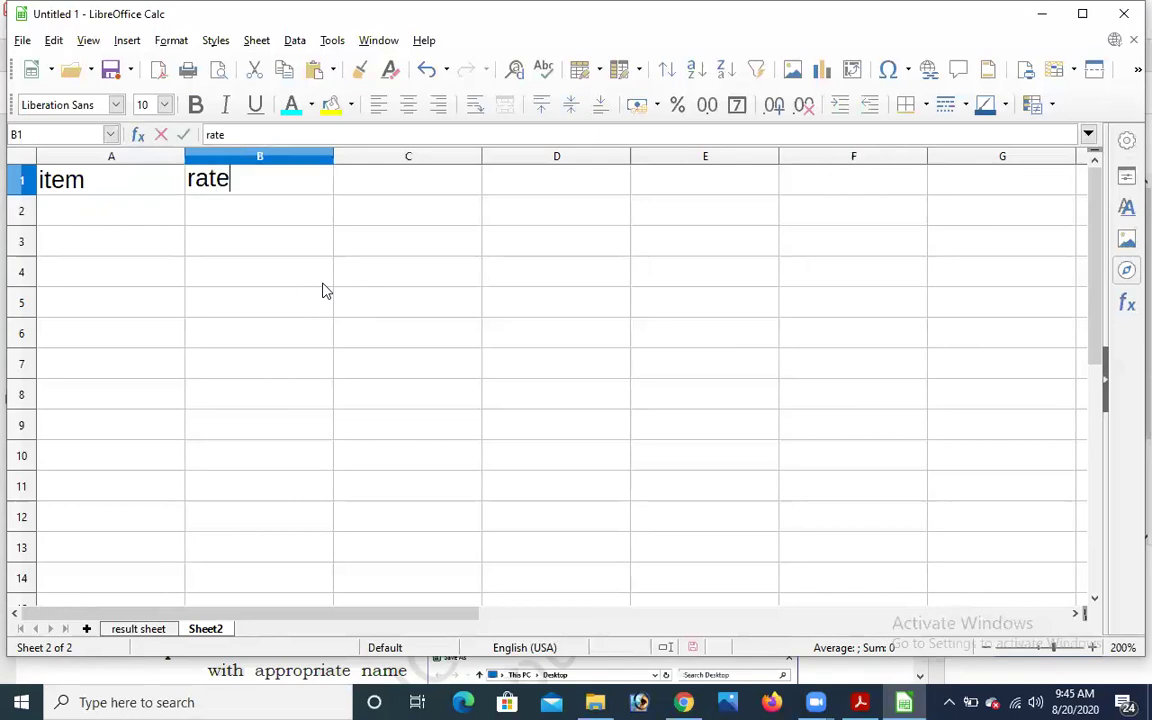
pyautogui.press('Tab')
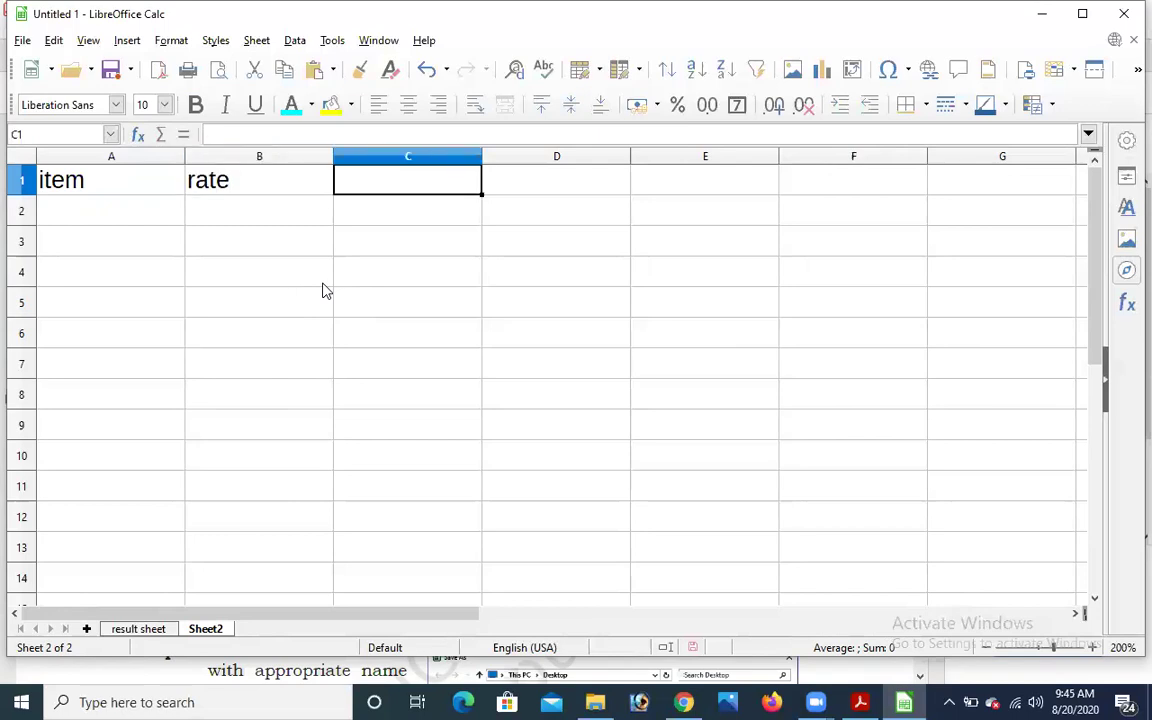
pyautogui.write('quantity')
pyautogui.press('Tab')
pyautogui.write('total')
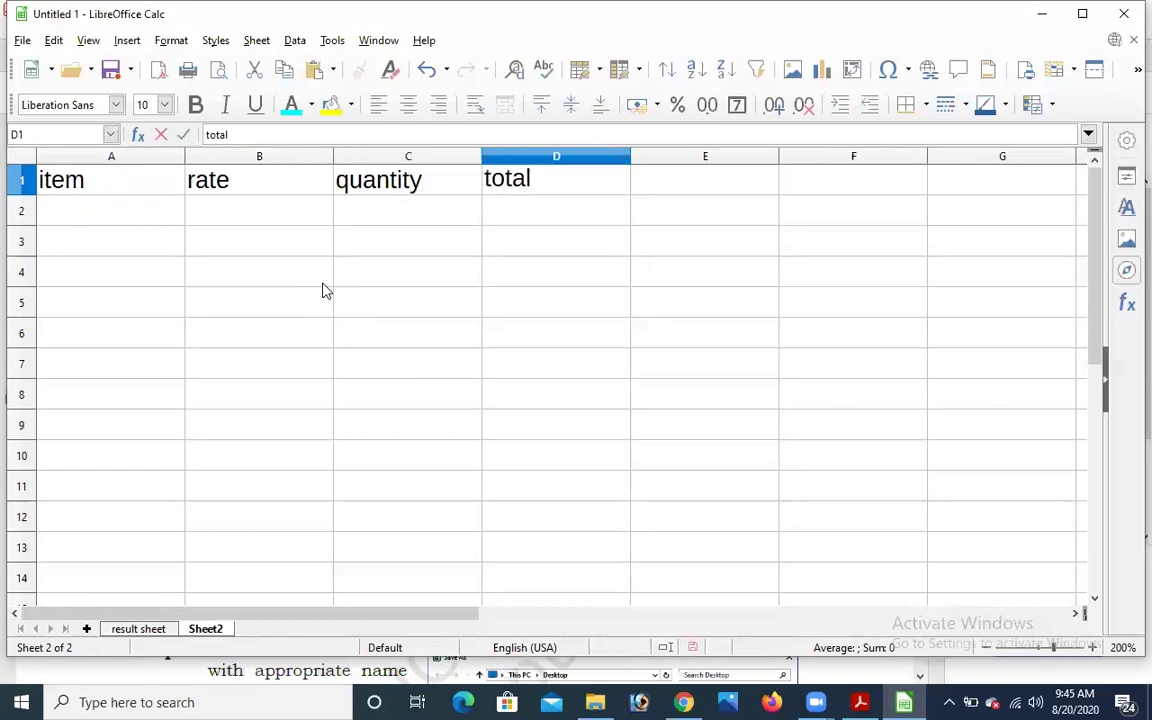
# Enter the items pencil, pencil, notebook, lays and kurkure down column A in A2:A6.
pyautogui.click(104, 221)
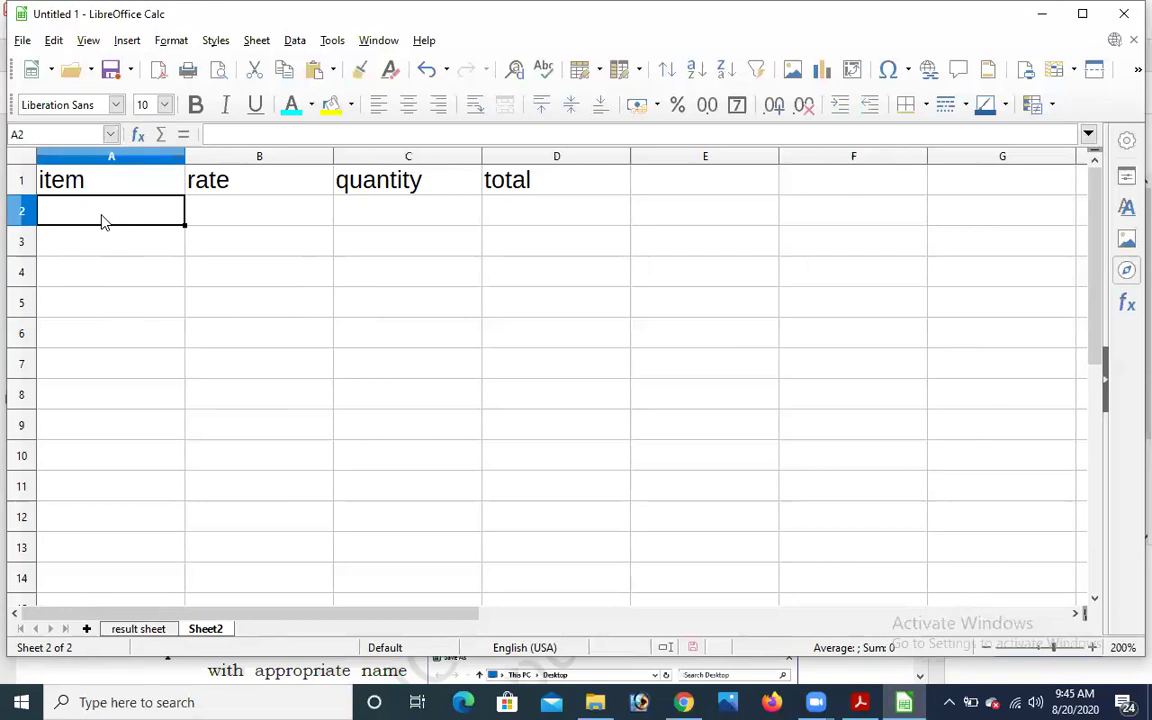
pyautogui.write('pencil')
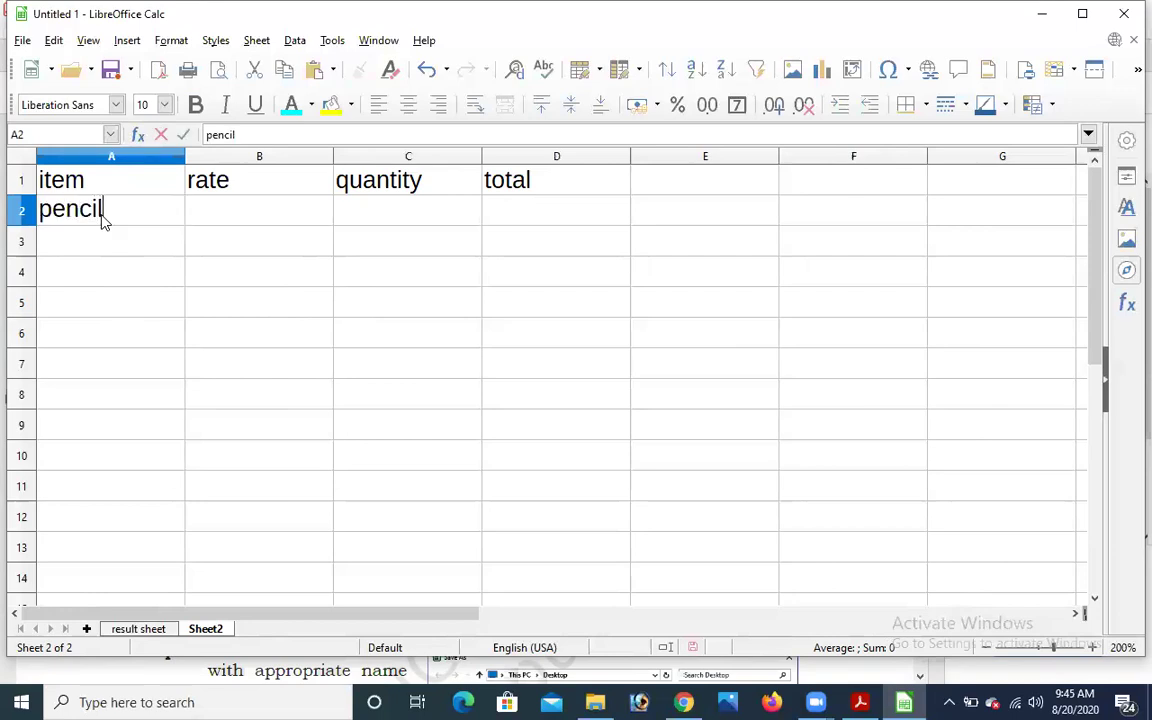
pyautogui.press('Return')
pyautogui.write('pencil')
pyautogui.press('Return')
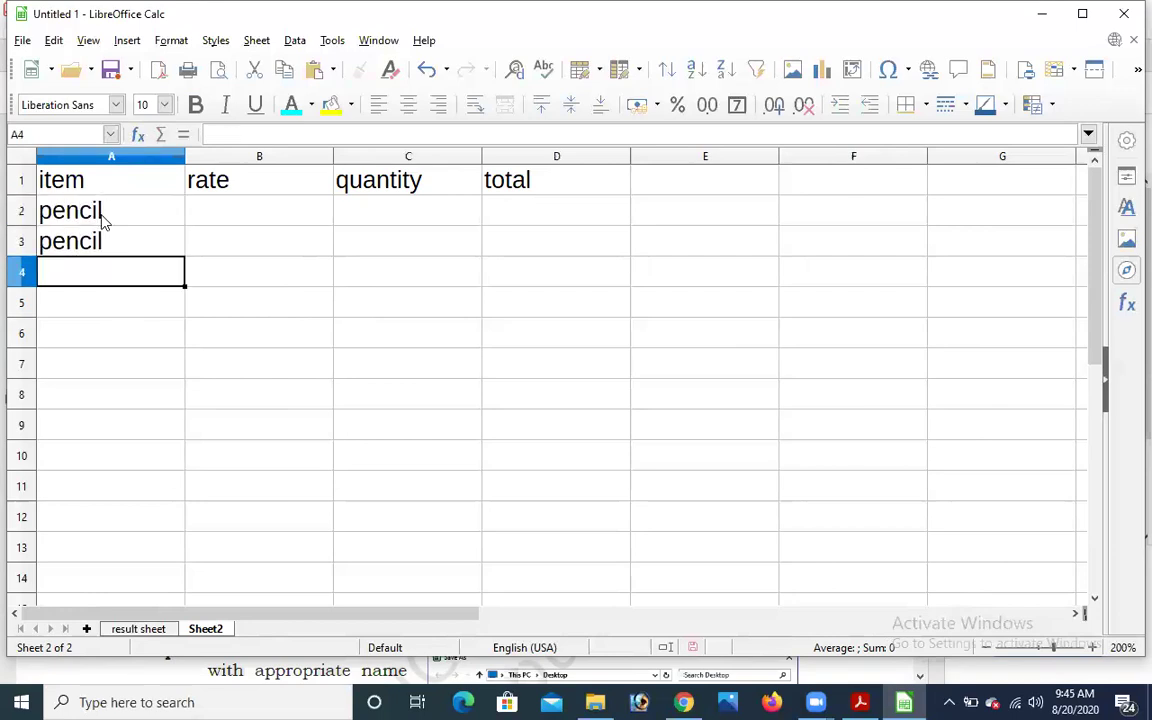
pyautogui.write('no')
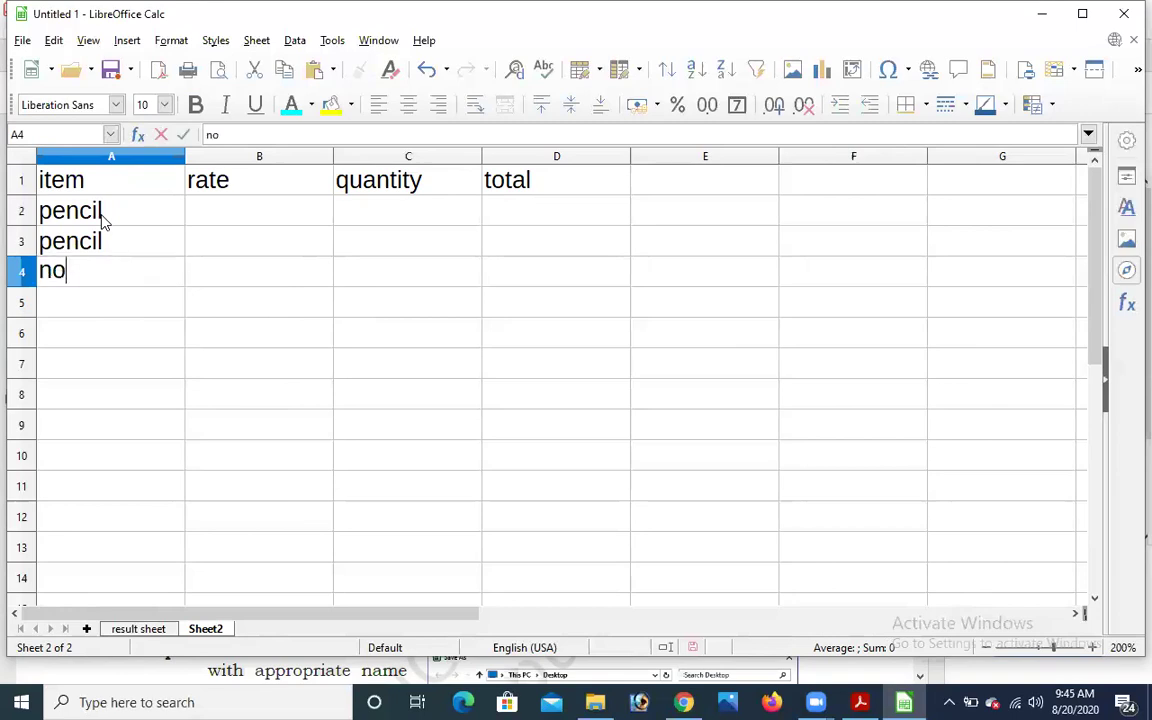
pyautogui.write('tebook')
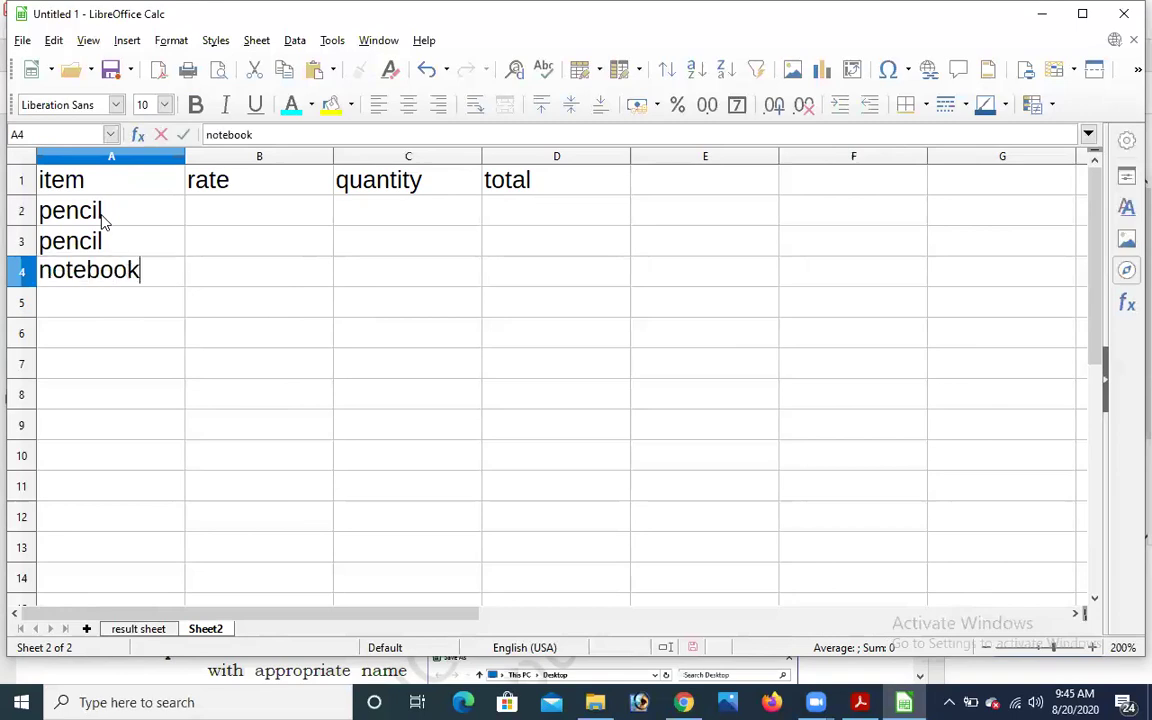
pyautogui.press('Return')
pyautogui.write('lays')
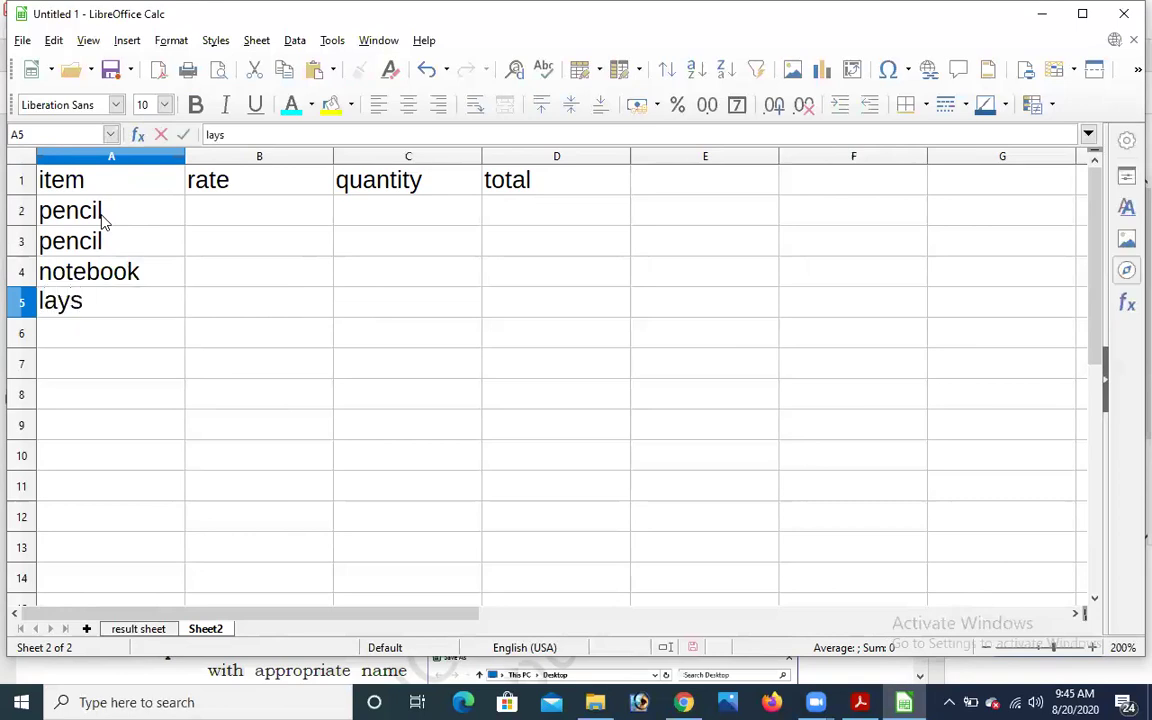
pyautogui.press('Return')
pyautogui.write('kurkure')
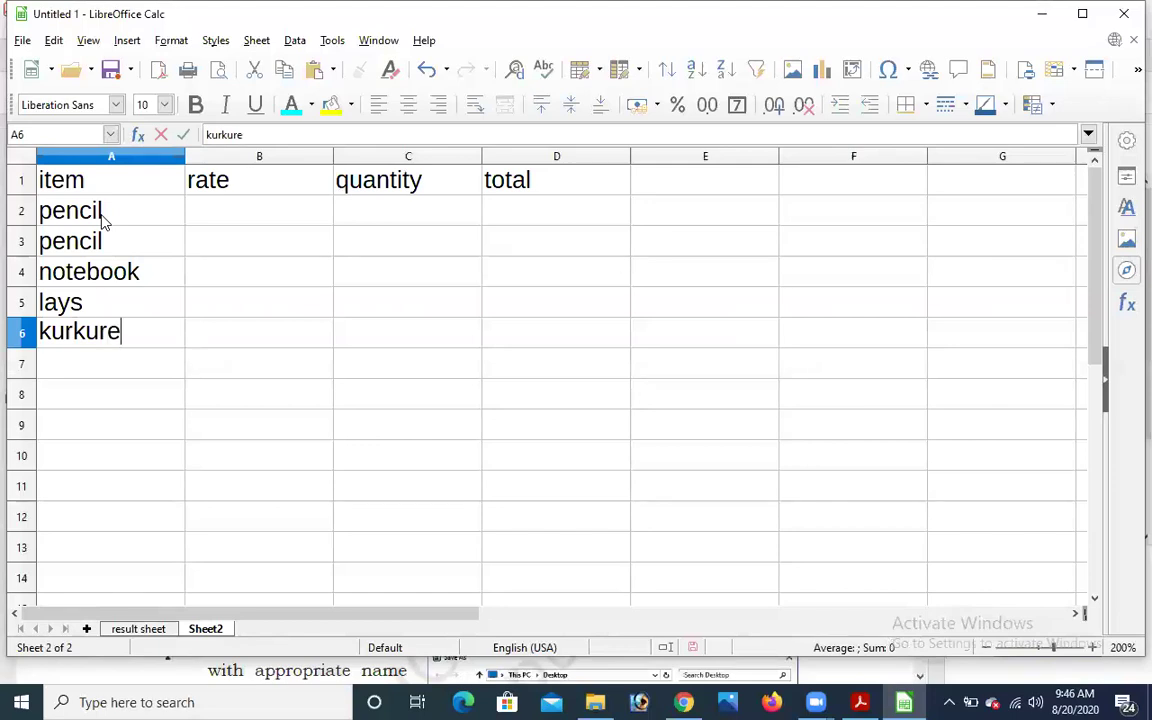
pyautogui.click(190, 272)
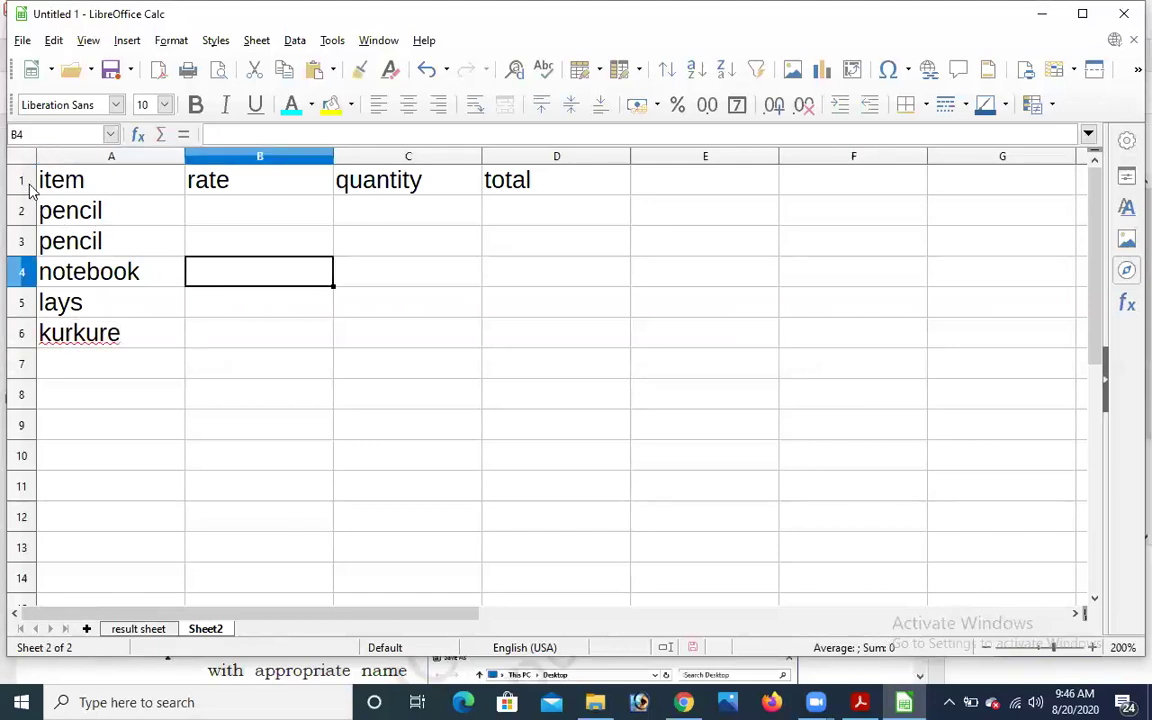
# Make the whole heading row 1 bold.
pyautogui.click(22, 179)
pyautogui.click(195, 104)
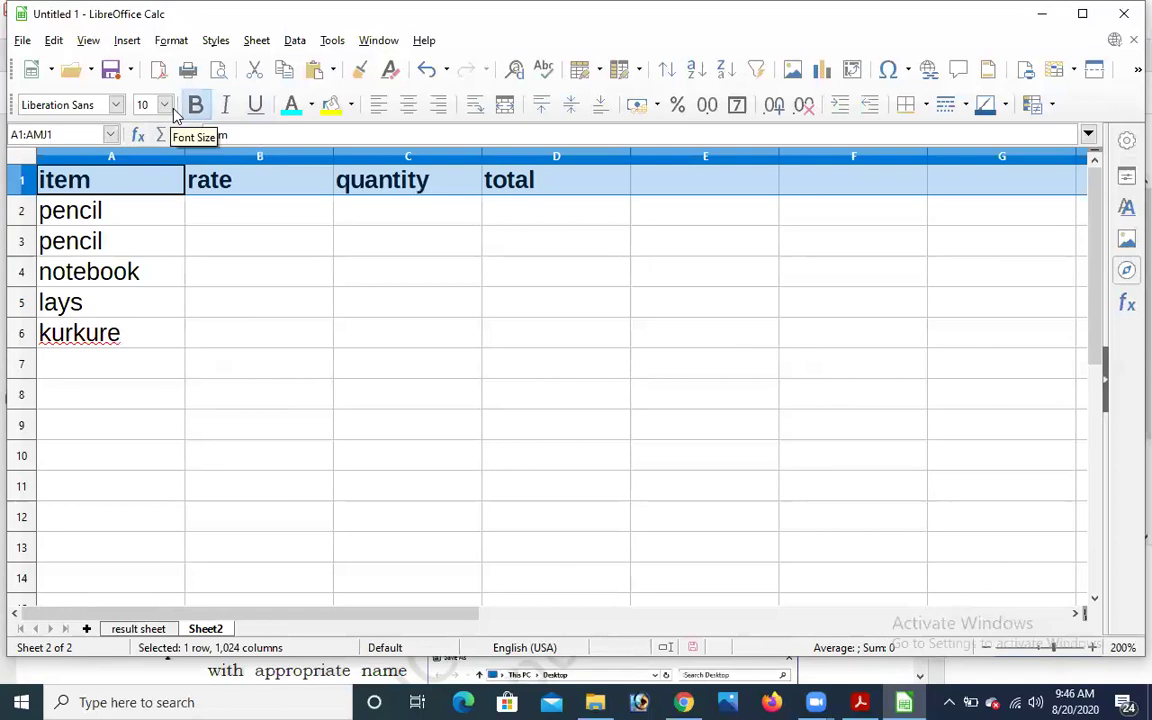
# Enter 12 as the rate of the first pencil in B2.
pyautogui.click(208, 217)
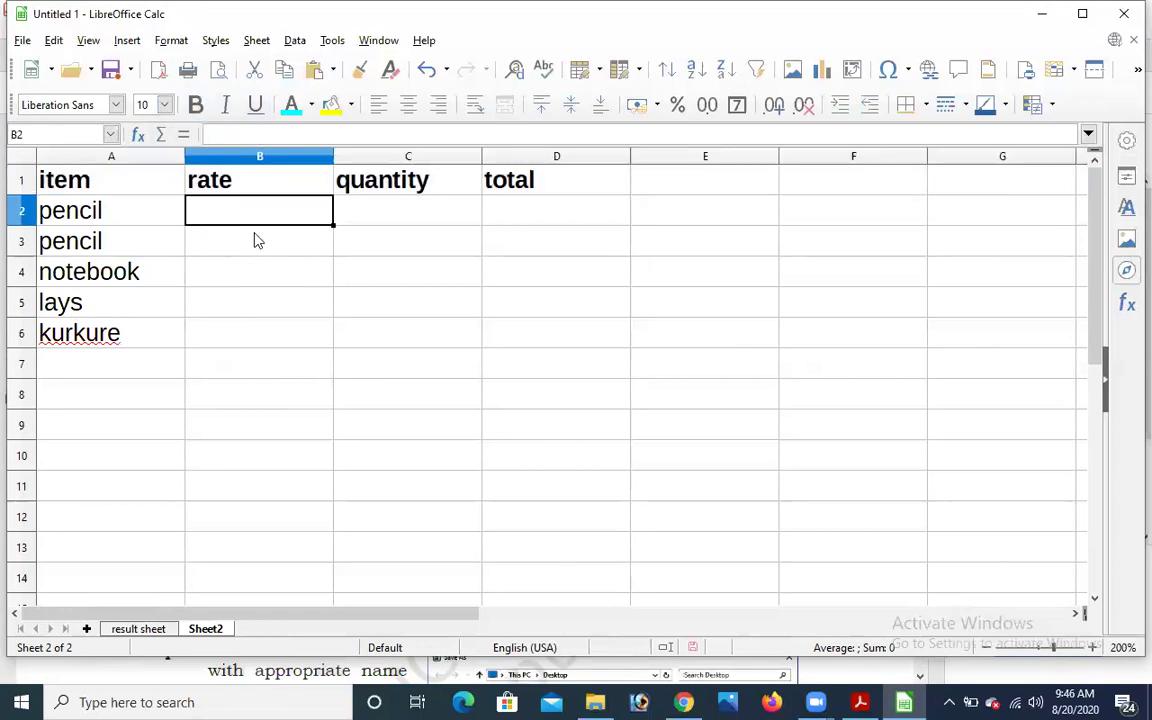
pyautogui.write('12')
pyautogui.press('Return')
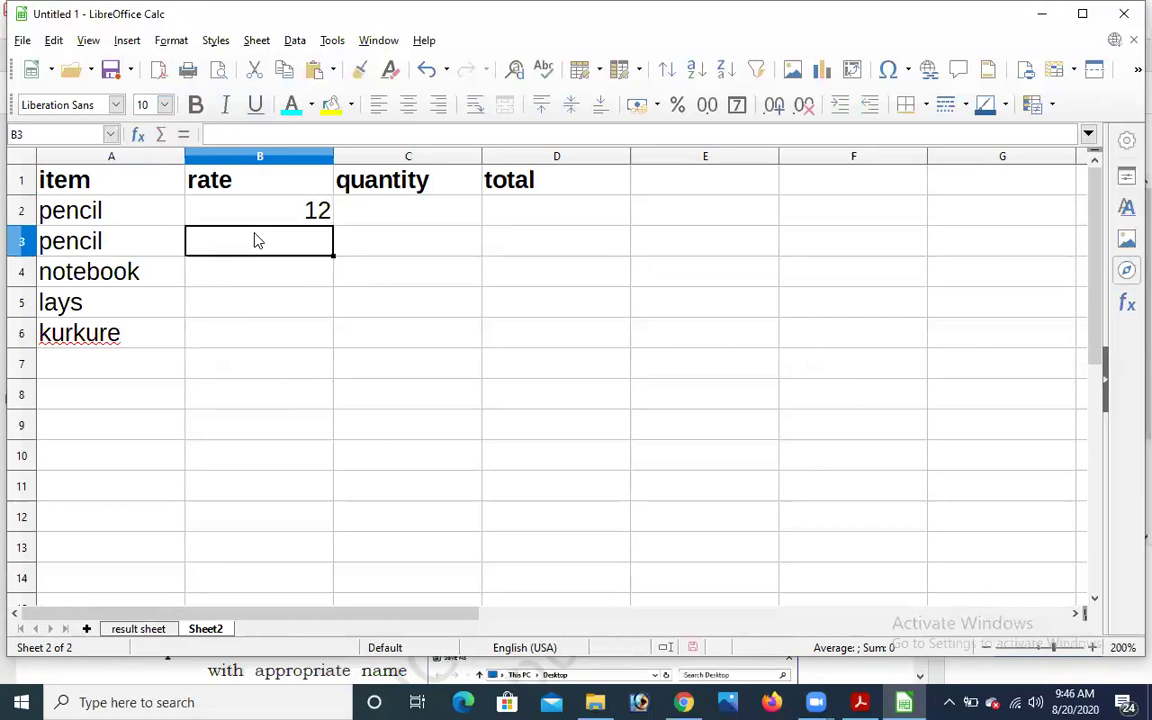
pyautogui.click(143, 246)
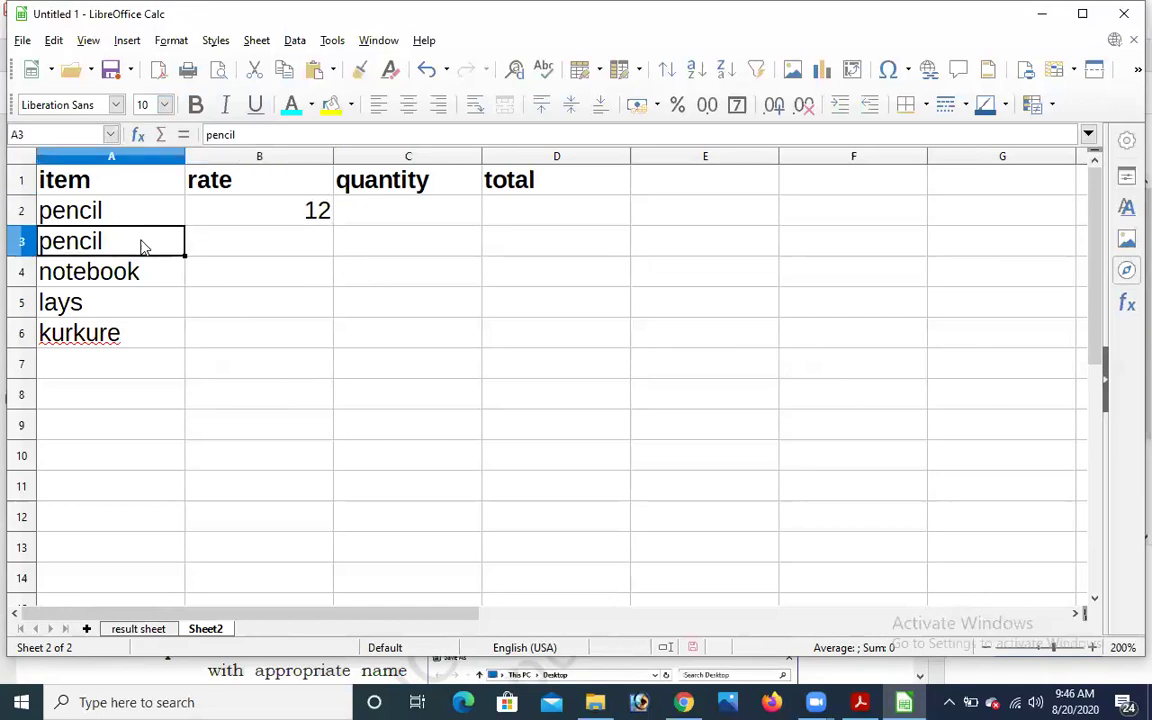
pyautogui.doubleClick(143, 246)
pyautogui.hotkey('shift', 'Right')
pyautogui.hotkey('shift', 'Right')
pyautogui.hotkey('shift', 'Right')
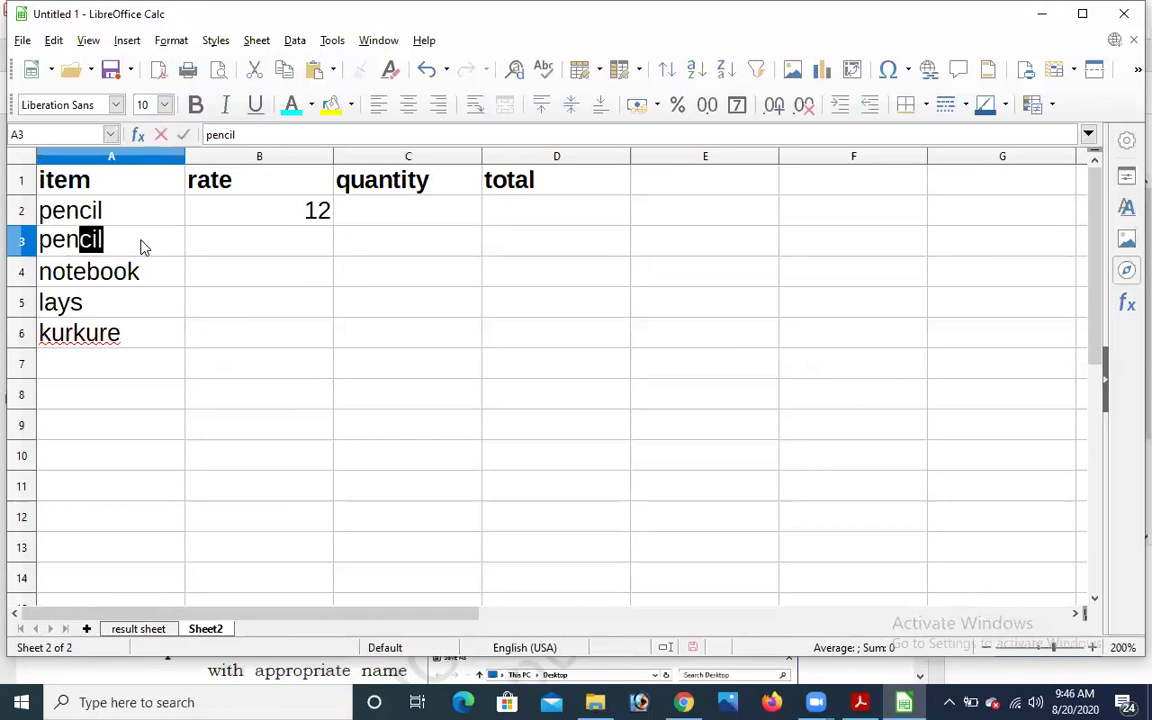
pyautogui.press('Tab')
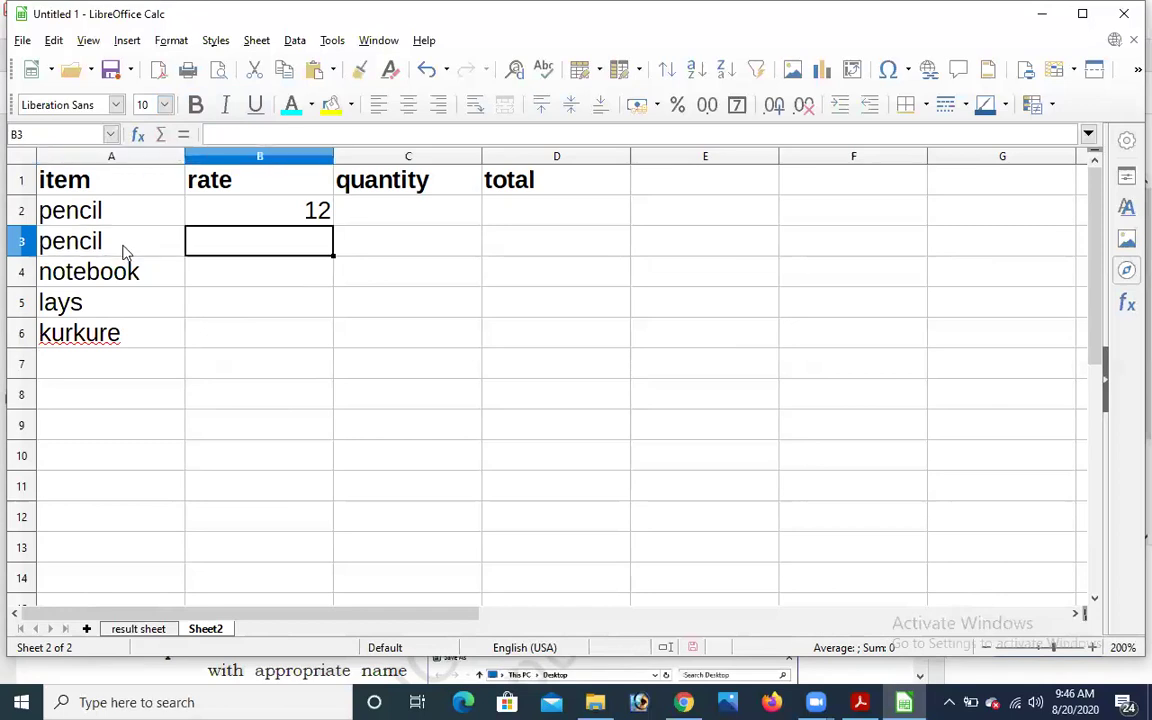
# Shorten the duplicate item in A3 to pen and enter 22 as its rate in B3.
pyautogui.click(123, 248)
pyautogui.doubleClick(122, 247)
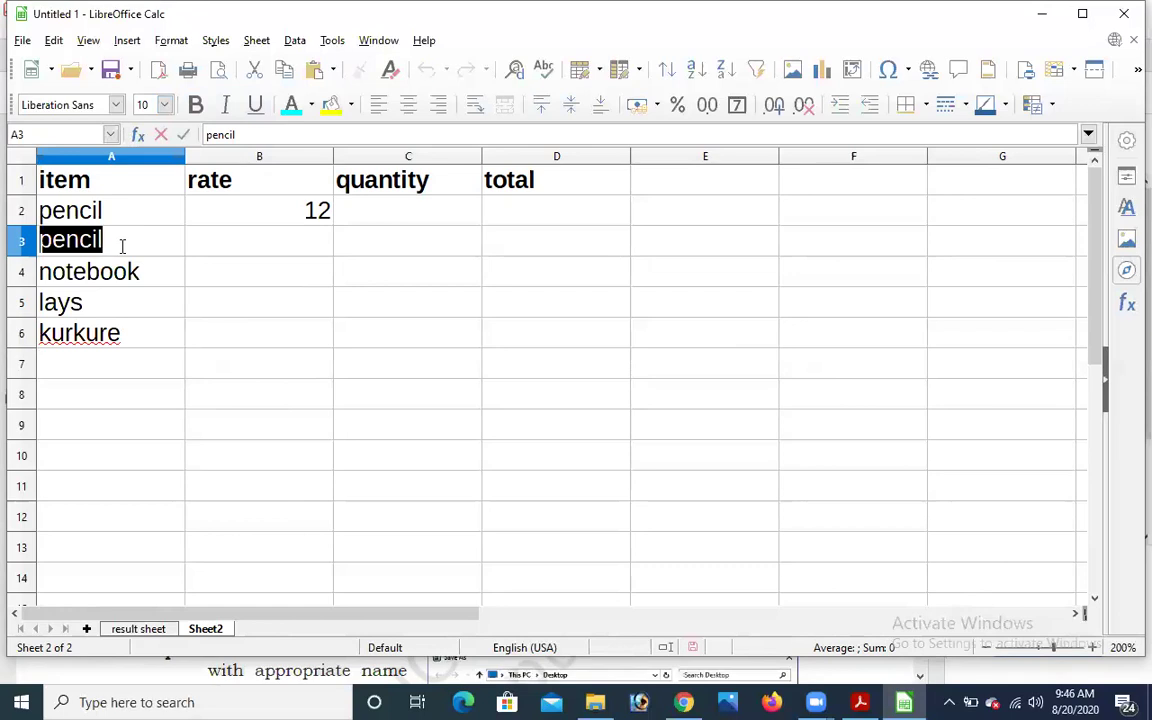
pyautogui.hotkey('shift', 'Right')
pyautogui.hotkey('shift', 'Right')
pyautogui.hotkey('shift', 'Right')
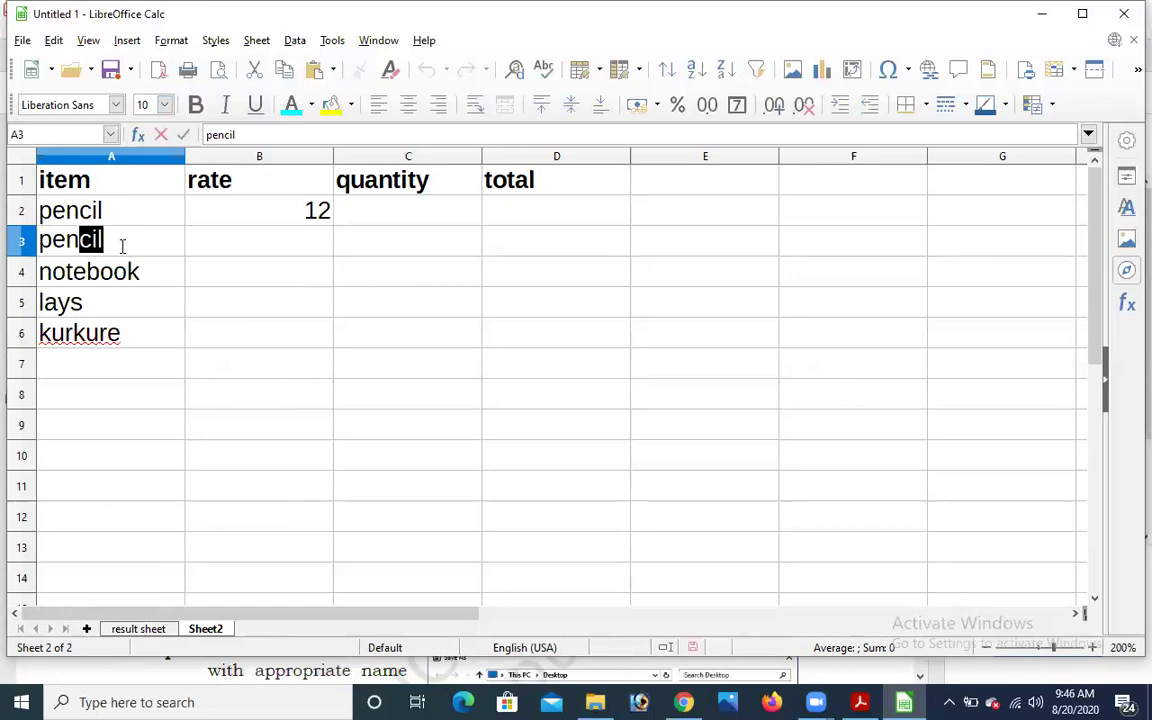
pyautogui.press('BackSpace')
pyautogui.press('Tab')
pyautogui.write('22')
pyautogui.press('Tab')
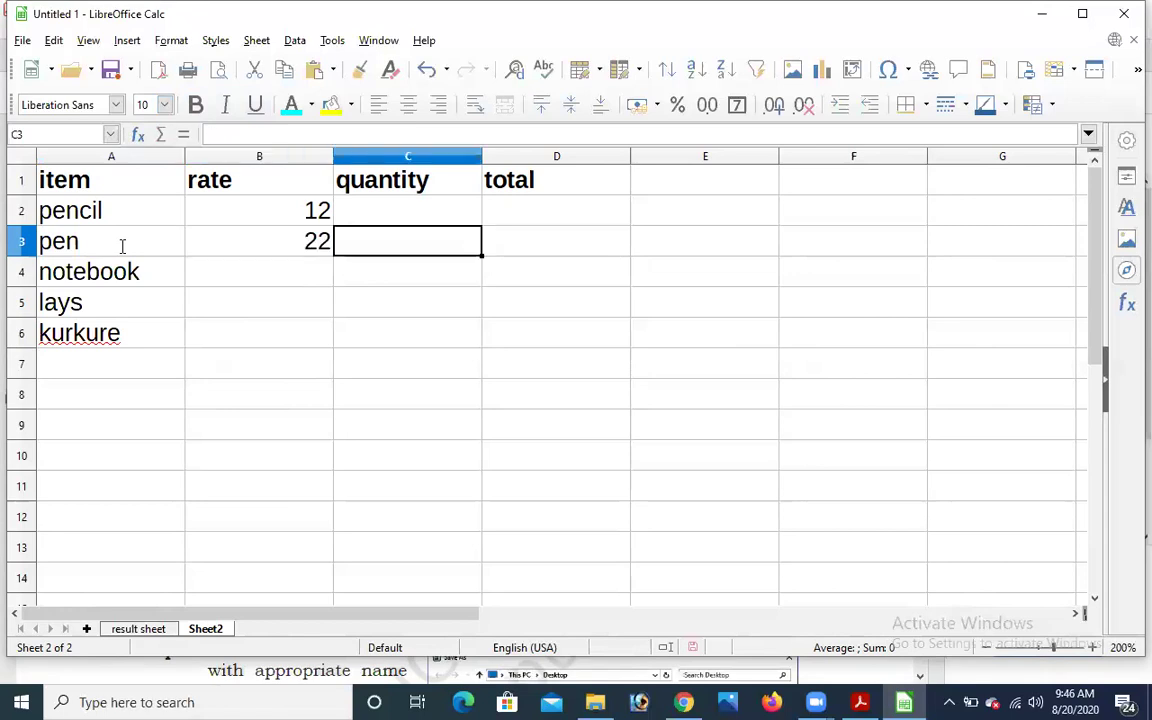
pyautogui.click(265, 280)
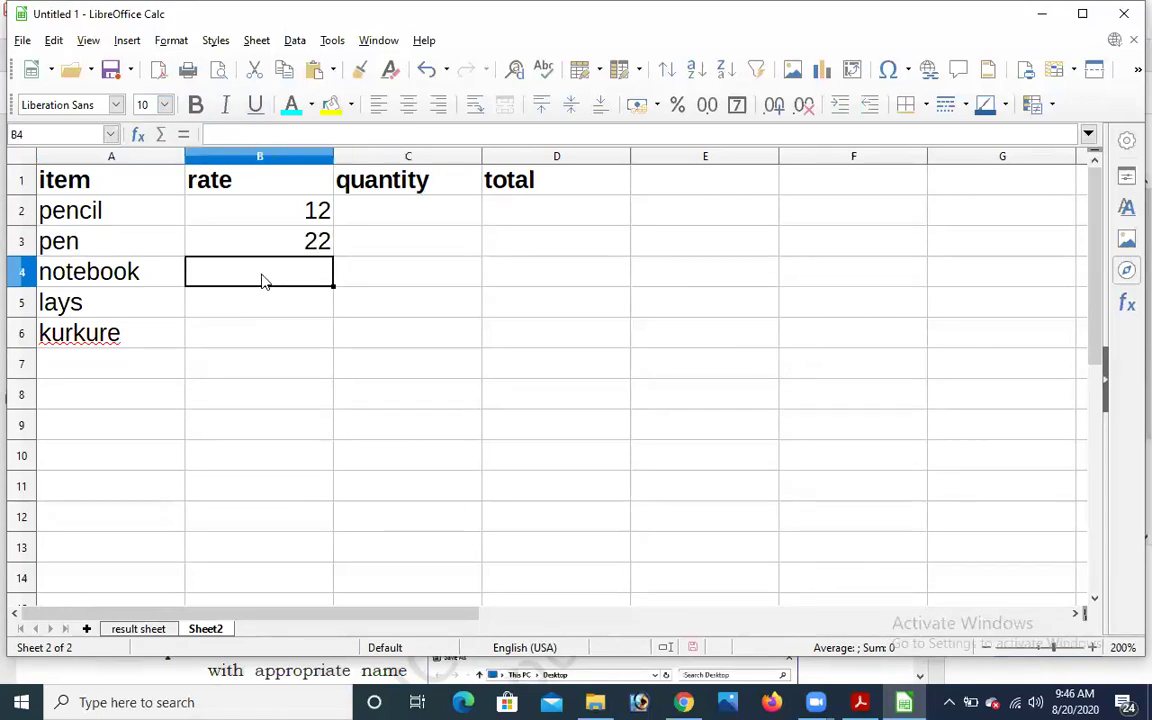
# Enter the remaining rates: 44 for notebook in B4, 5 for lays in B5 and 5 for kurkure in B6.
pyautogui.write('445')
pyautogui.press('BackSpace')
pyautogui.click(275, 309)
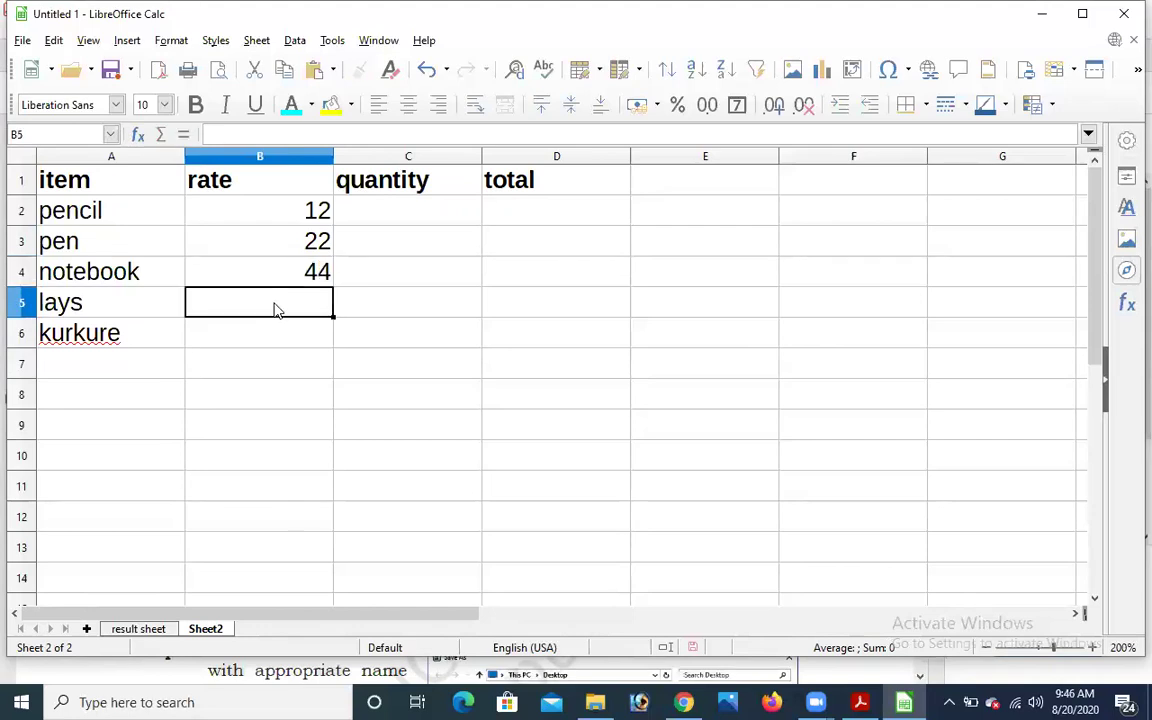
pyautogui.write('5')
pyautogui.click(307, 332)
pyautogui.write('5')
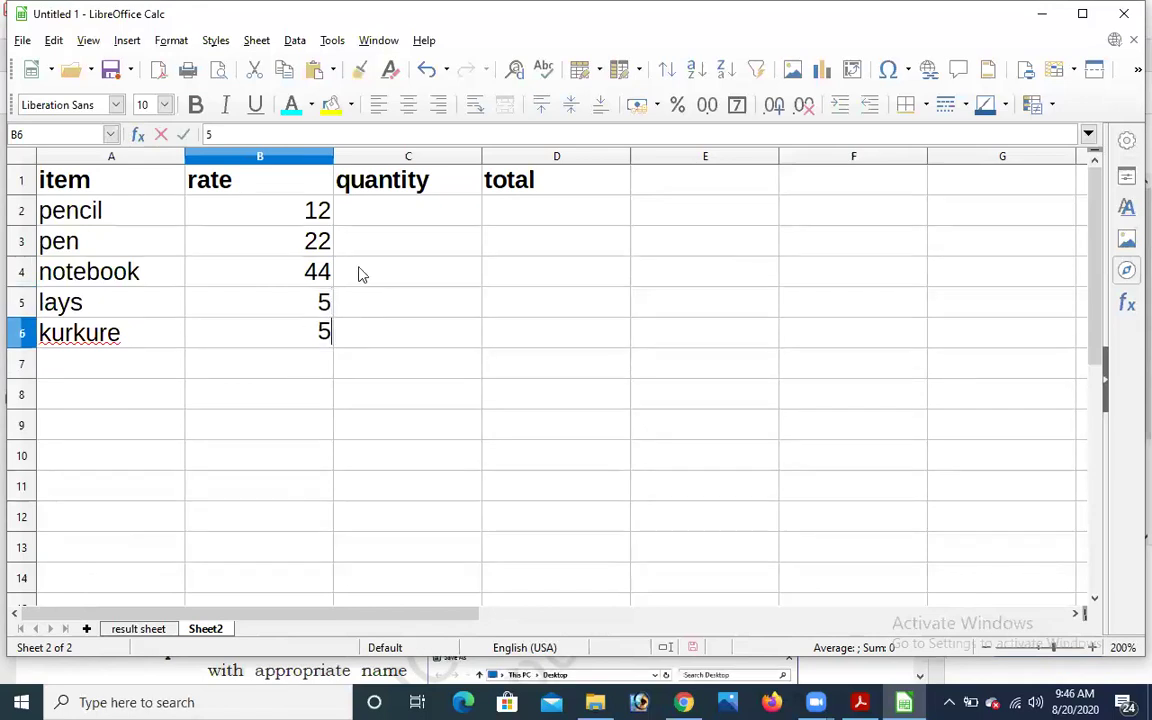
# Fill the quantity column C2:C6 with 22, 55, 44, 77 and 55.
pyautogui.click(396, 217)
pyautogui.write('22')
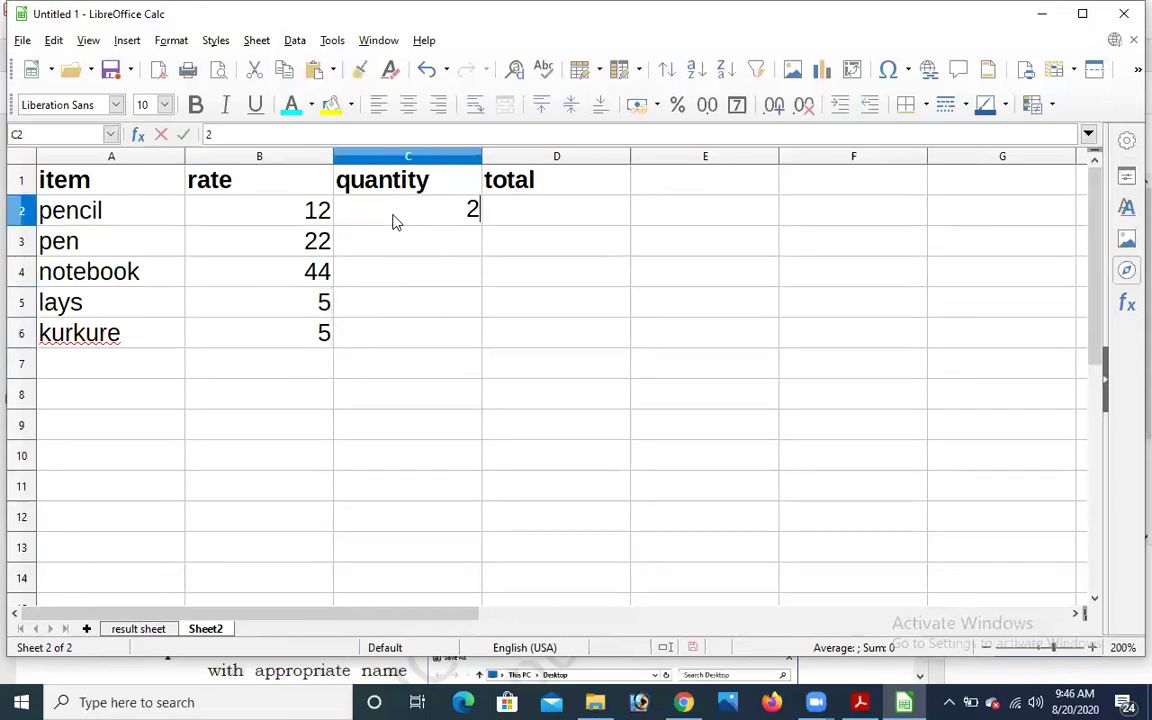
pyautogui.press('Return')
pyautogui.write('55')
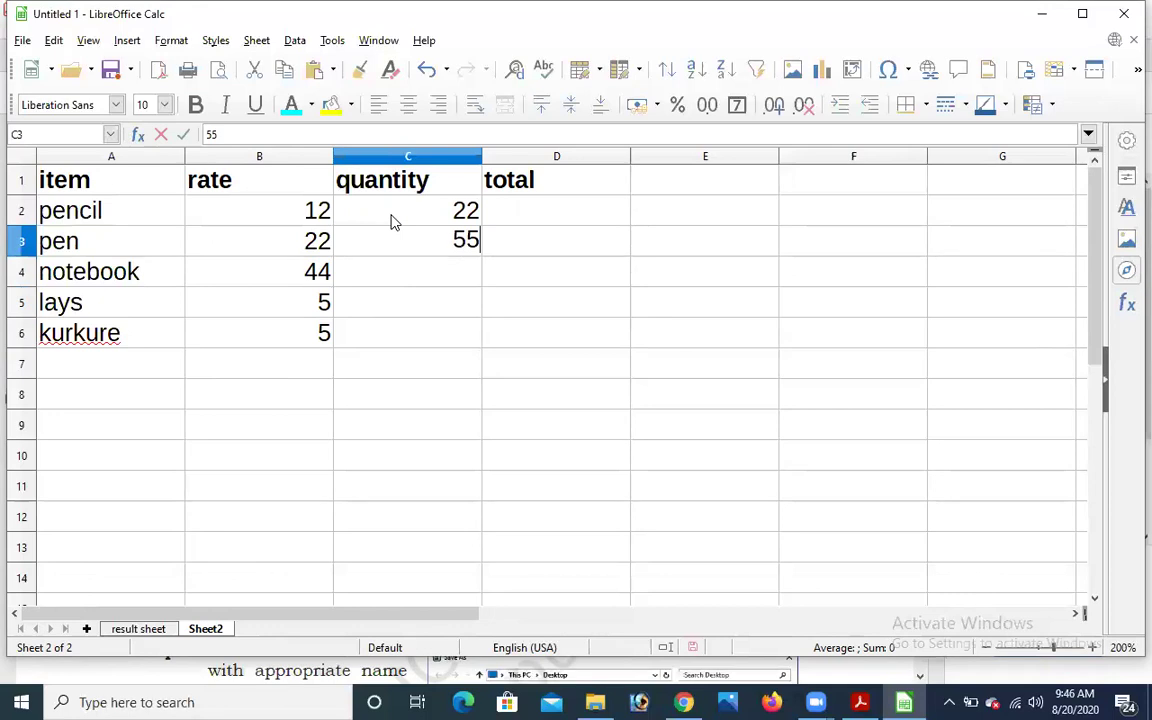
pyautogui.press('Return')
pyautogui.write('44')
pyautogui.press('Return')
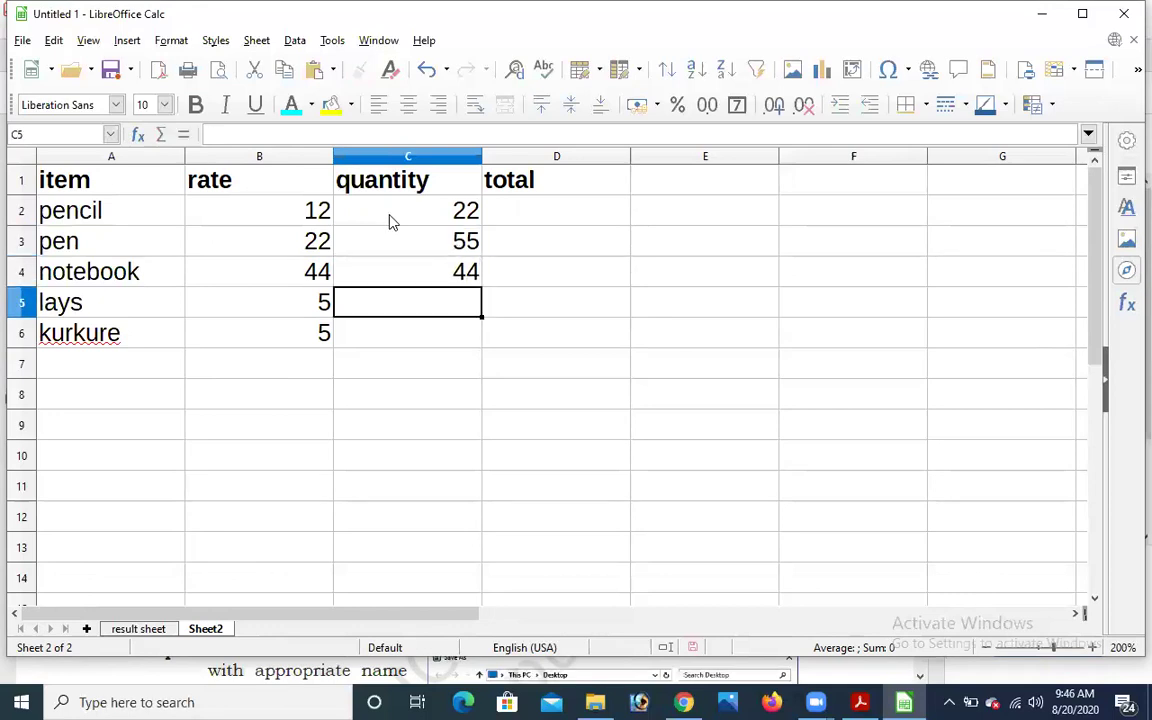
pyautogui.write('77')
pyautogui.press('Return')
pyautogui.write('55')
pyautogui.click(509, 283)
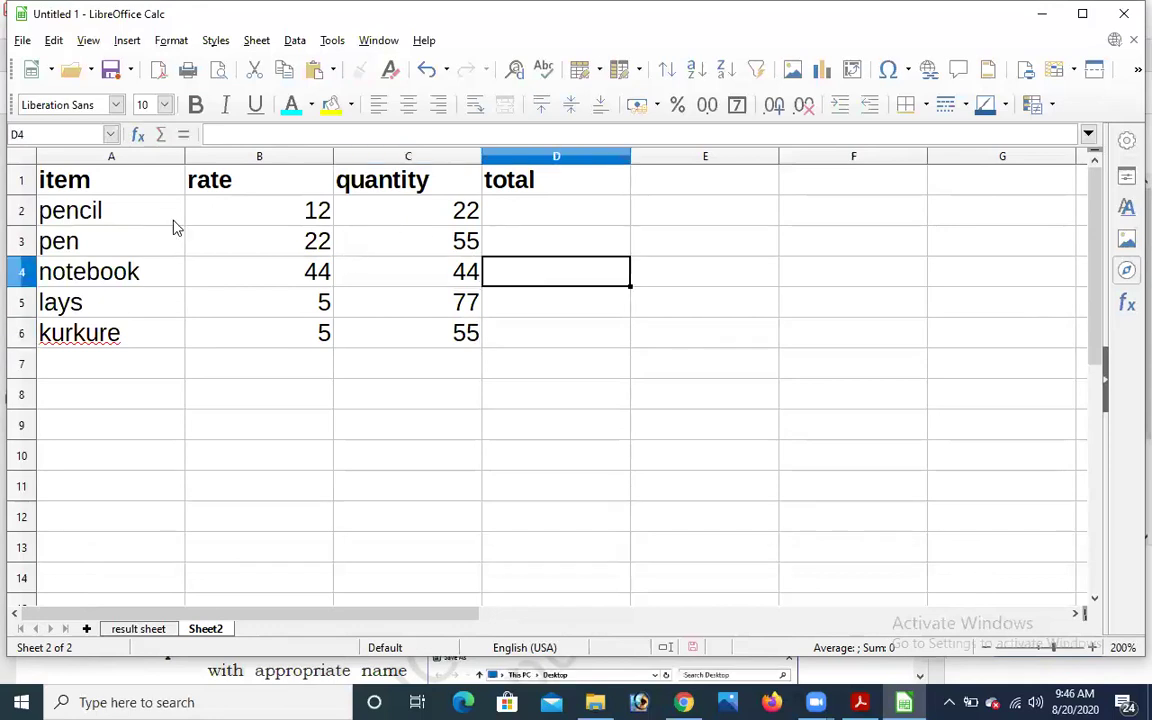
# Set the font size of the table A1:D6 to 15 and widen column A so that notebook fits.
pyautogui.moveTo(129, 190); pyautogui.dragTo(315, 305)
pyautogui.moveTo(418, 325); pyautogui.dragTo(522, 345)
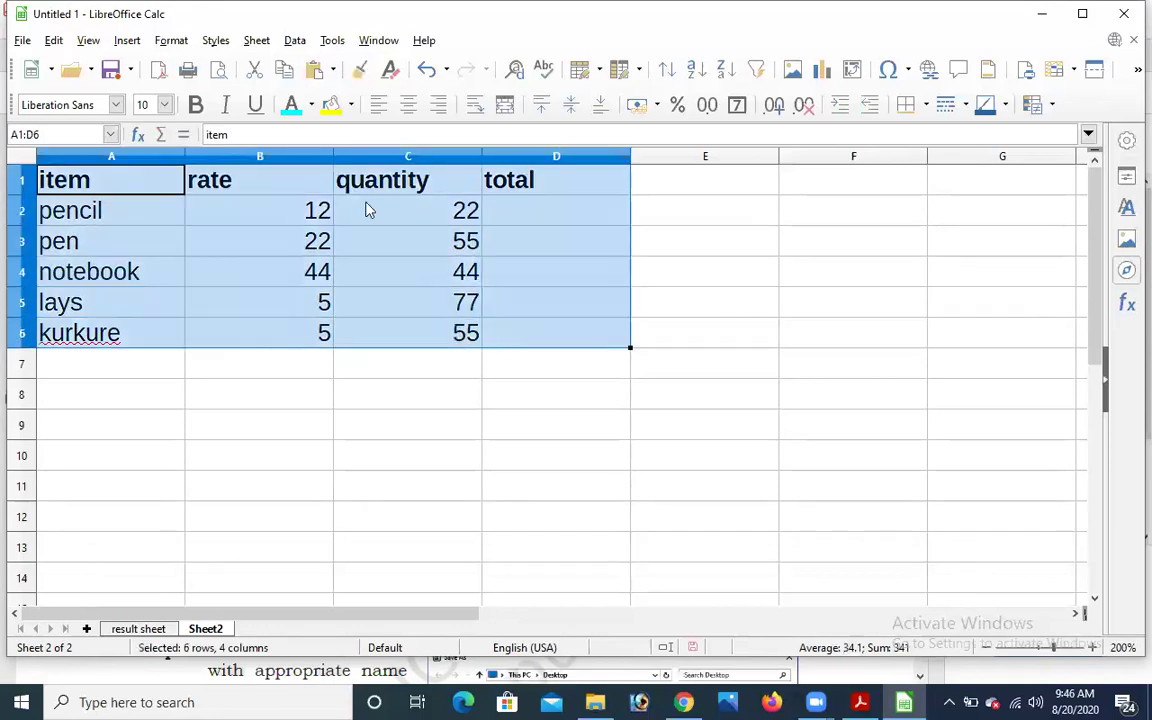
pyautogui.click(165, 105)
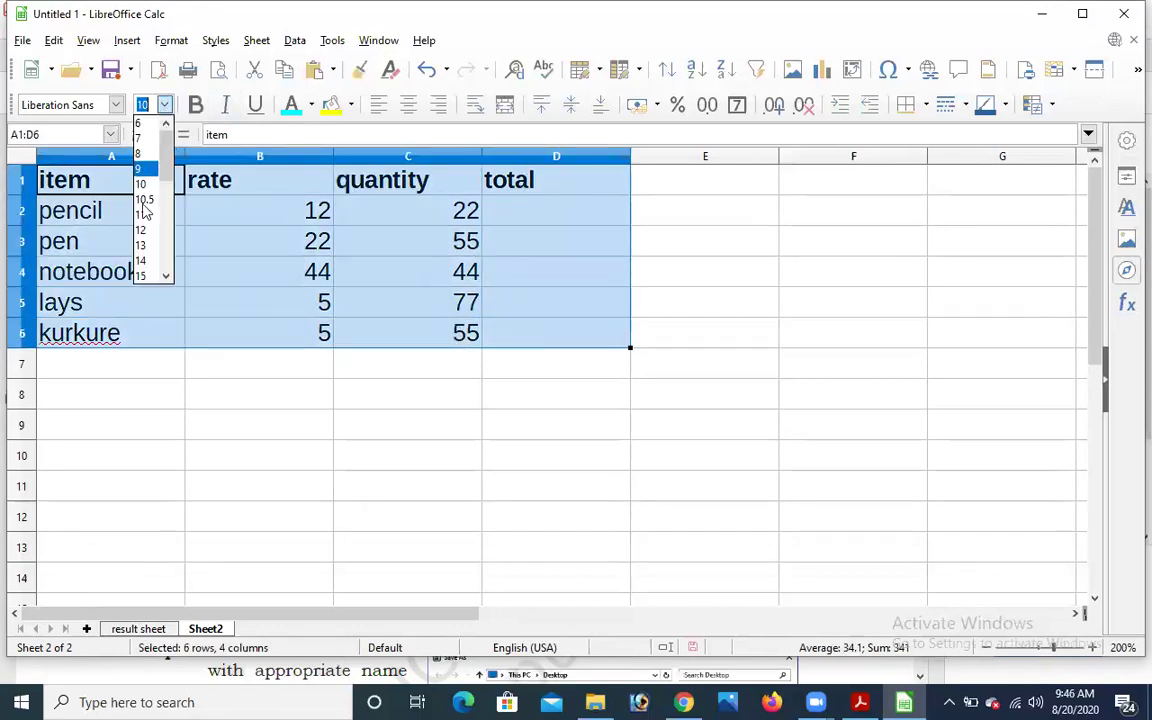
pyautogui.click(145, 276)
pyautogui.click(463, 526)
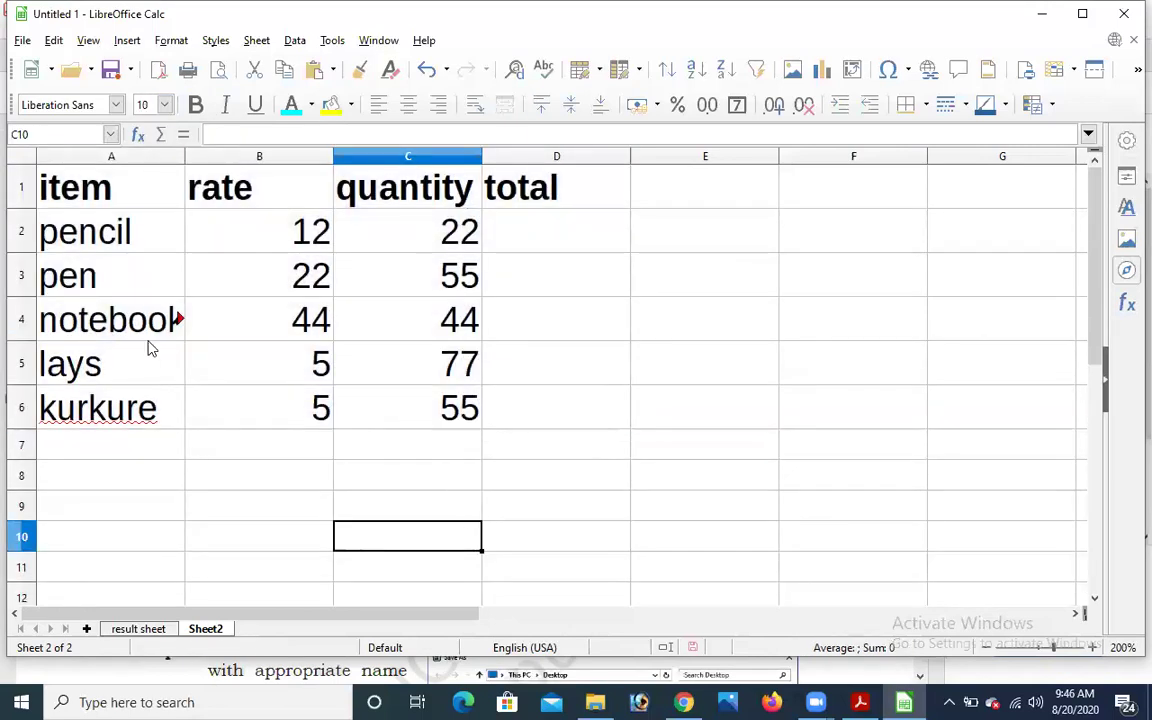
pyautogui.moveTo(184, 157); pyautogui.dragTo(211, 158)
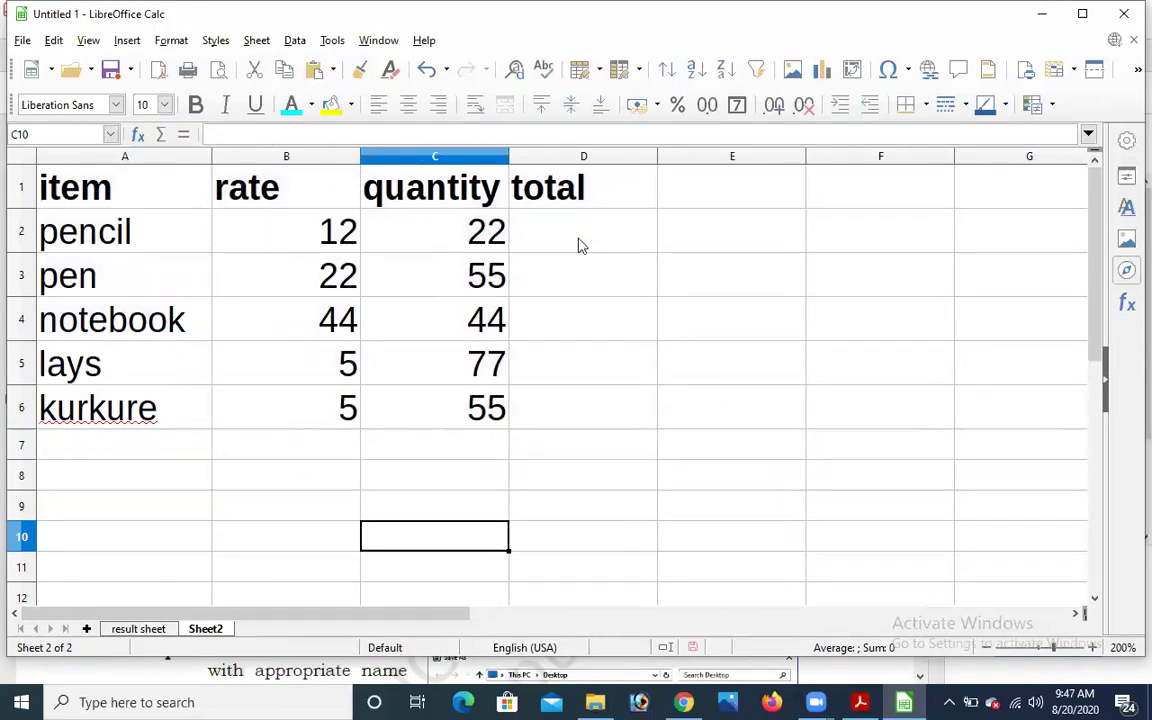
# Change the pencil's rate in B2 to 10.
pyautogui.click(617, 234)
pyautogui.moveTo(275, 237); pyautogui.dragTo(422, 244)
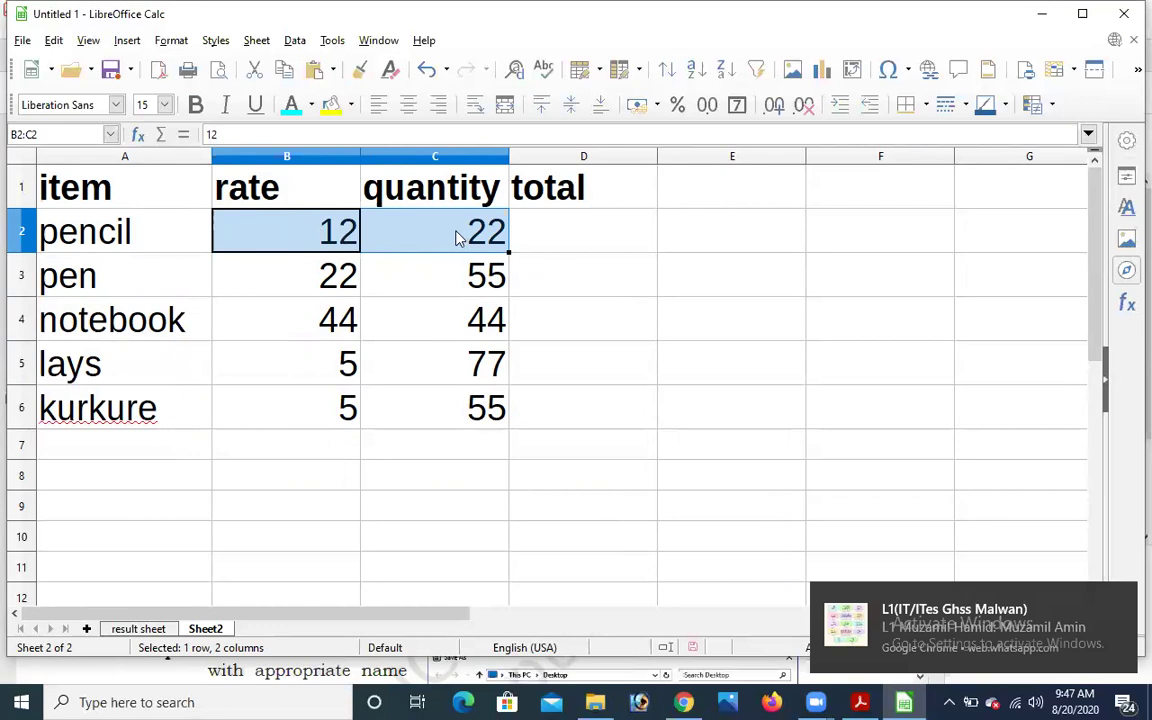
pyautogui.click(556, 239)
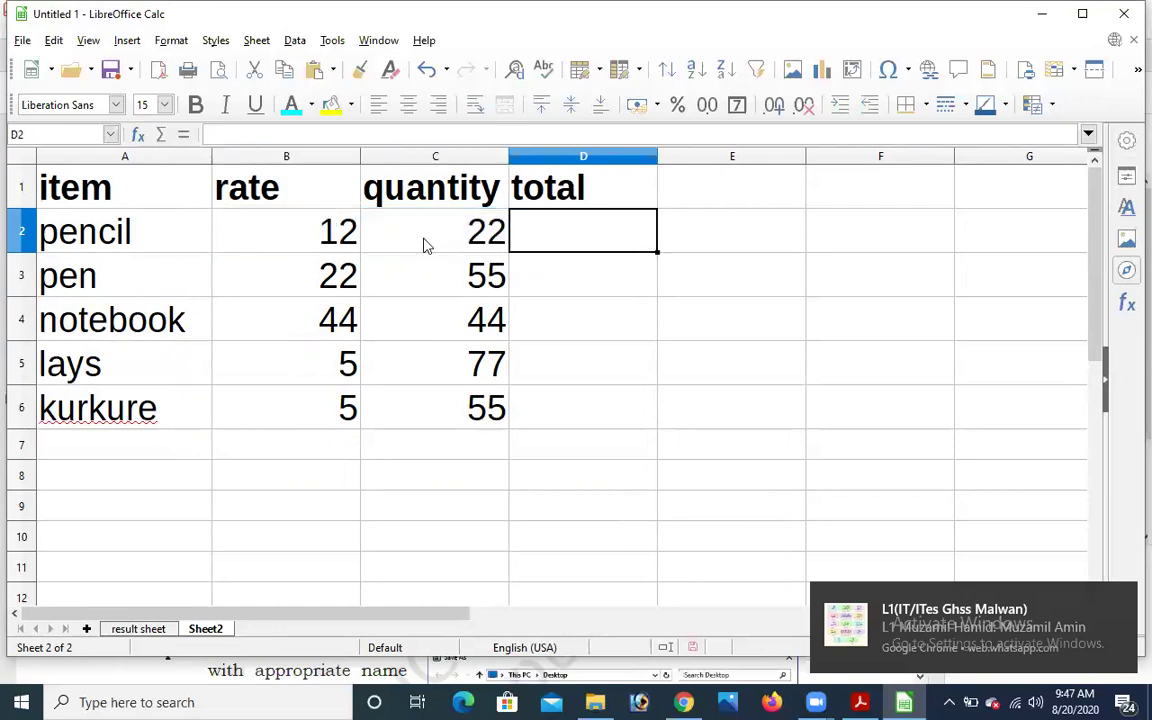
pyautogui.click(324, 232)
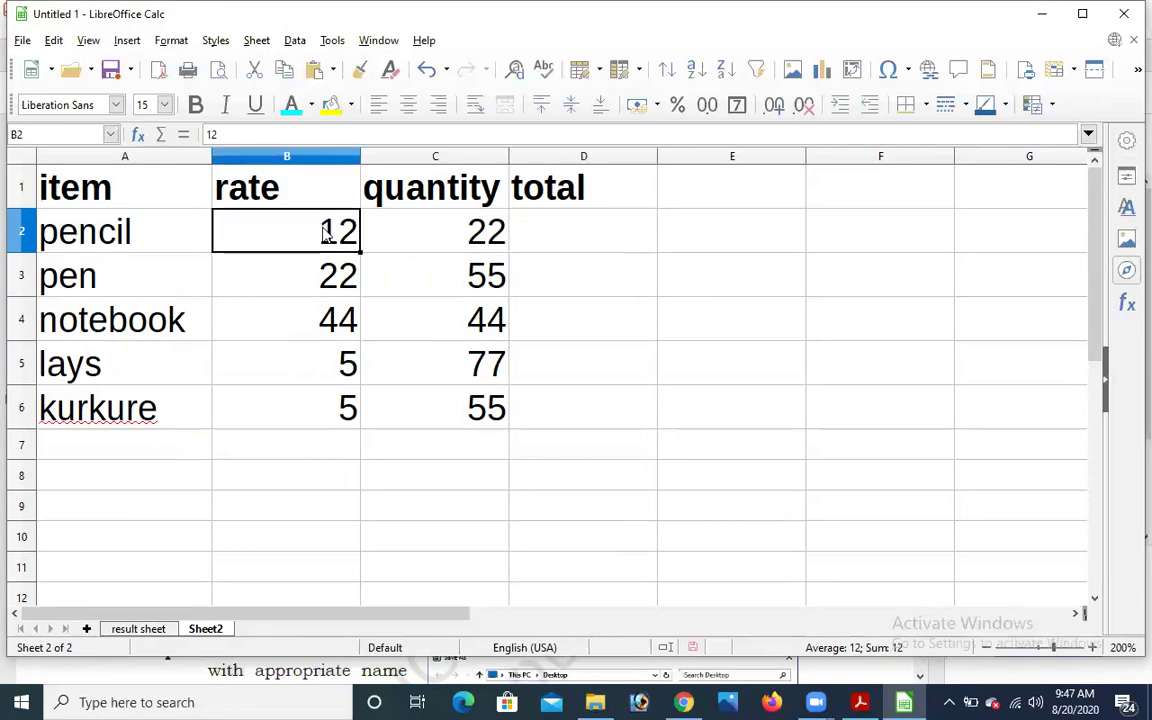
pyautogui.write('10')
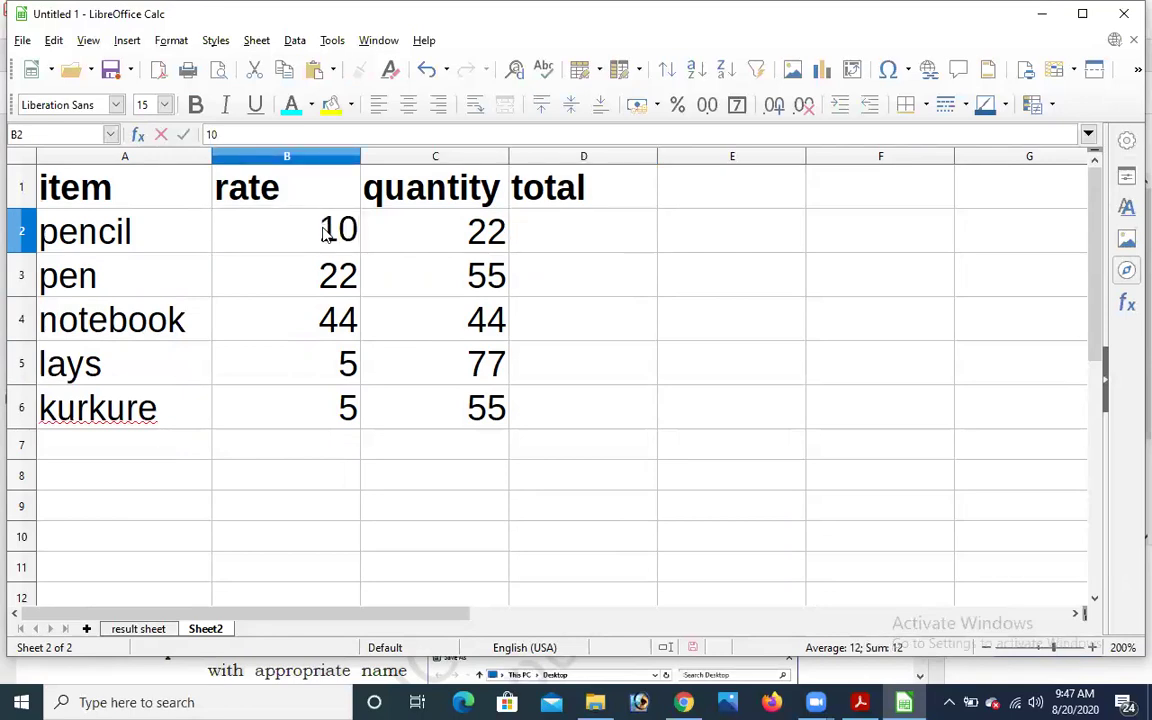
pyautogui.click(458, 239)
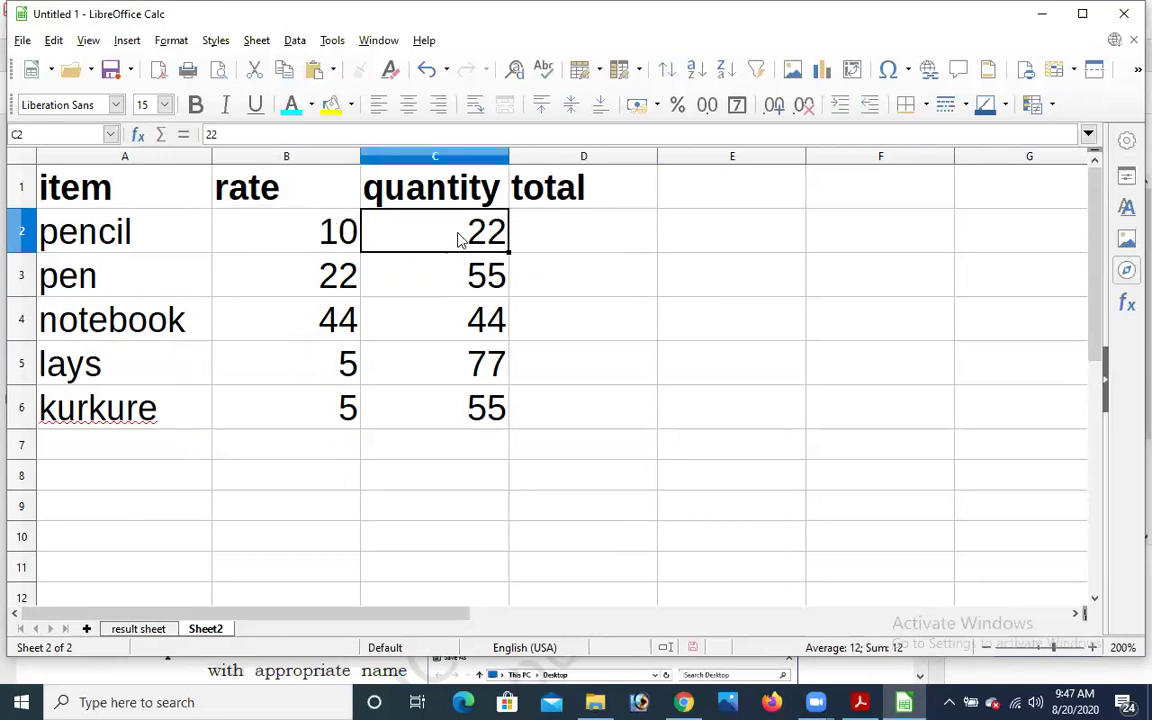
# Calculate the pencil's total in D2 as rate times quantity with the formula =b2*C2.
pyautogui.click(547, 247)
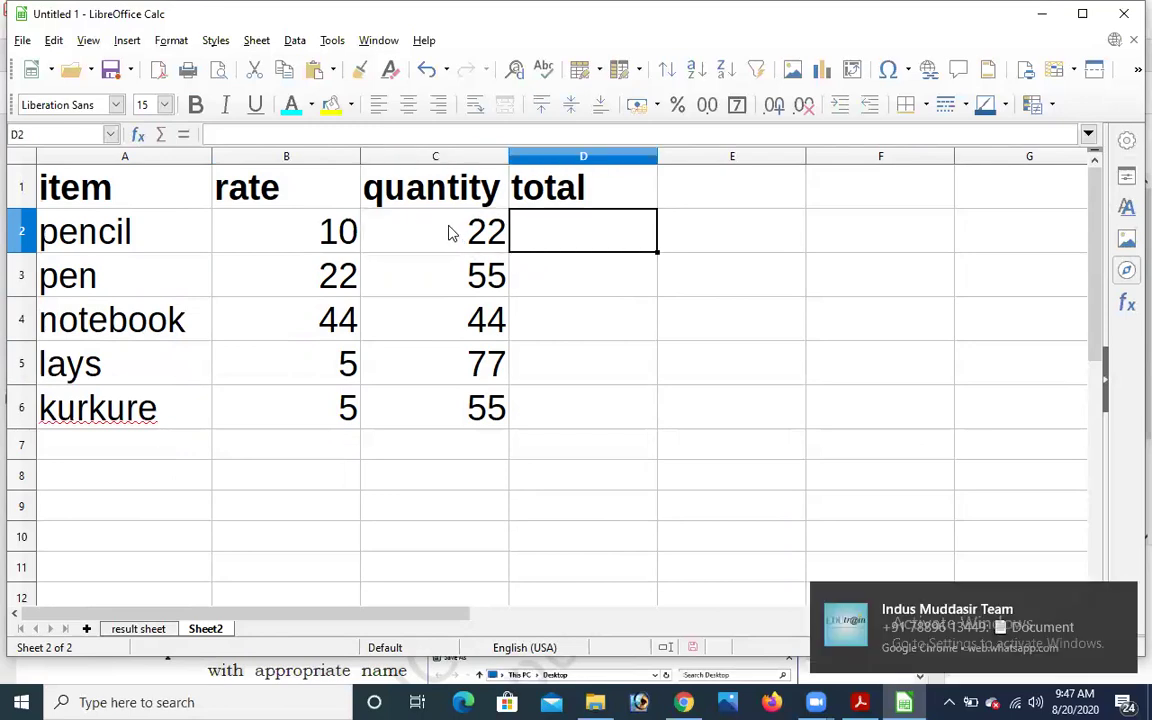
pyautogui.click(449, 233)
pyautogui.click(320, 222)
pyautogui.click(560, 240)
pyautogui.write('=')
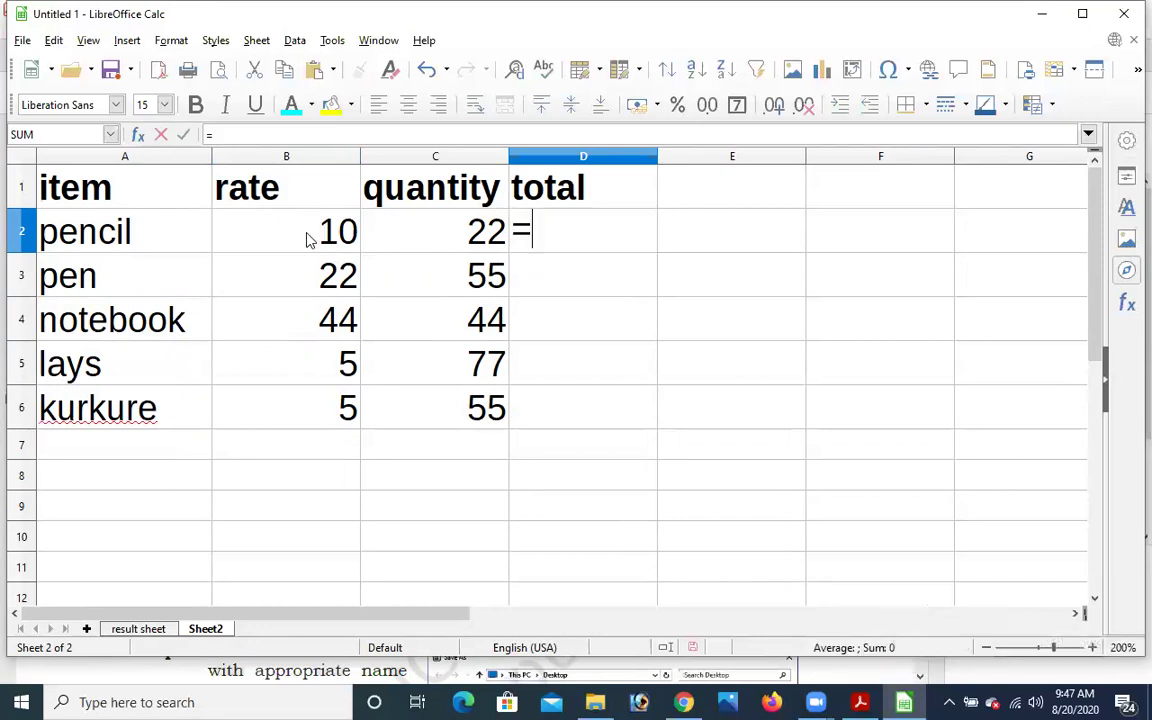
pyautogui.write('b2')
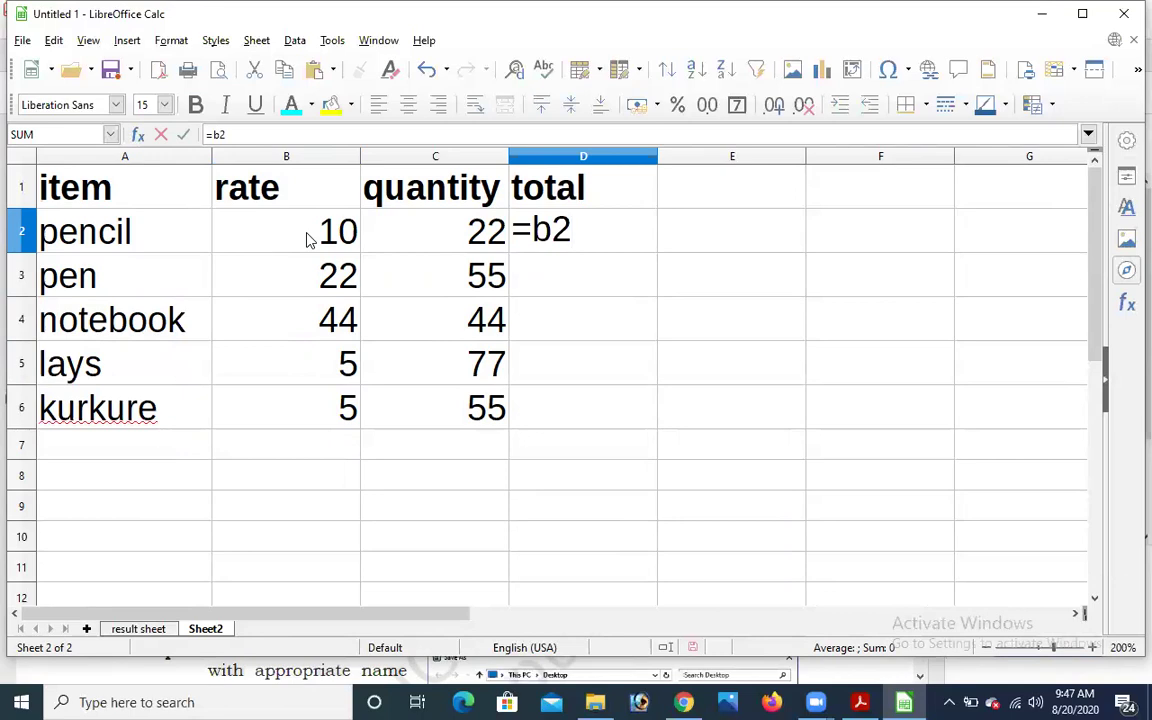
pyautogui.write('*')
pyautogui.click(440, 244)
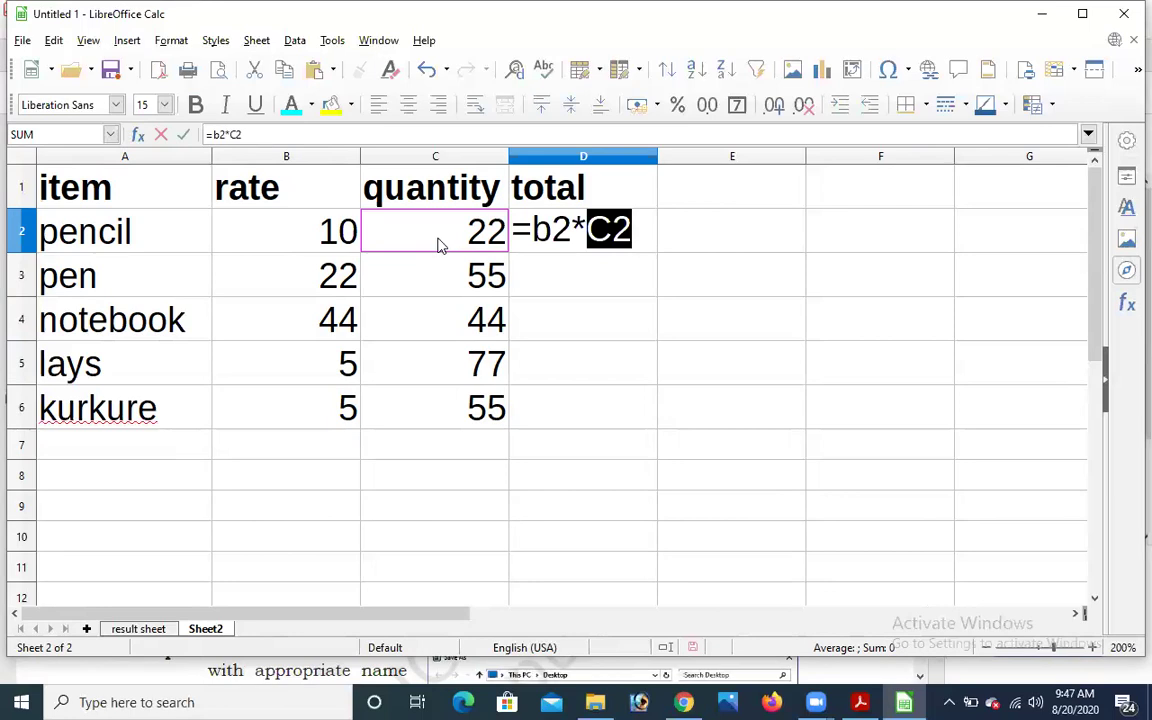
pyautogui.press('Return')
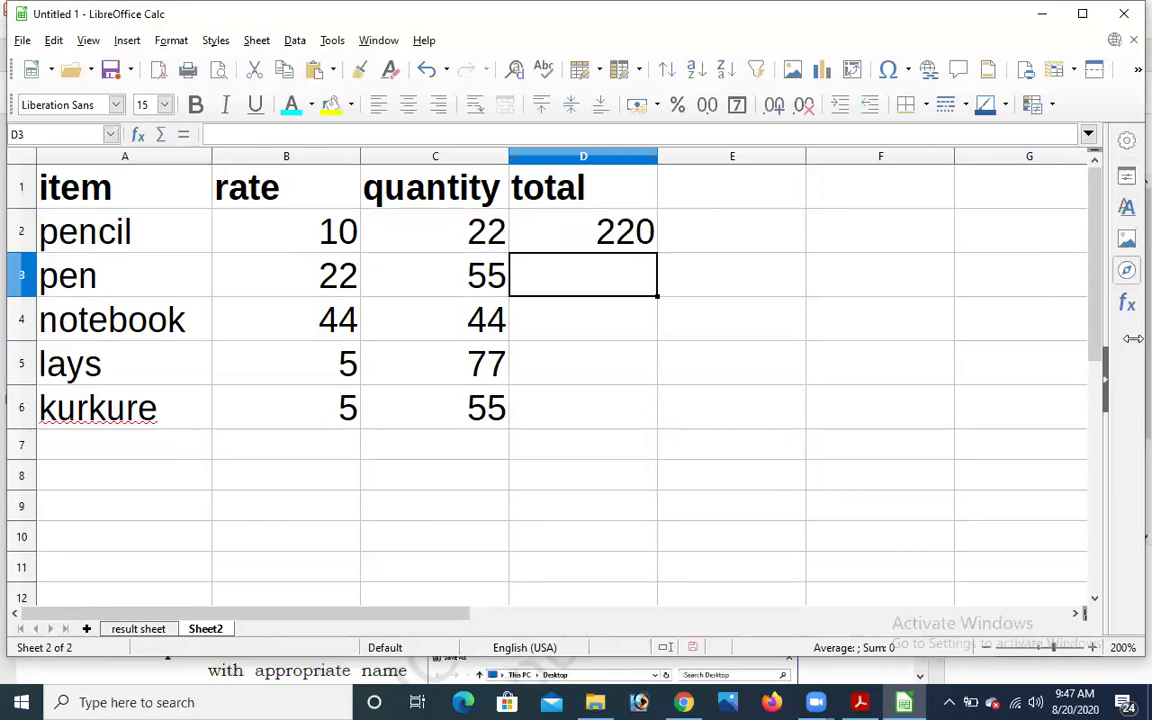
# Fill the total formula from D2 down to D6 for the remaining items.
pyautogui.click(604, 226)
pyautogui.moveTo(657, 253); pyautogui.dragTo(645, 418)
pyautogui.click(773, 399)
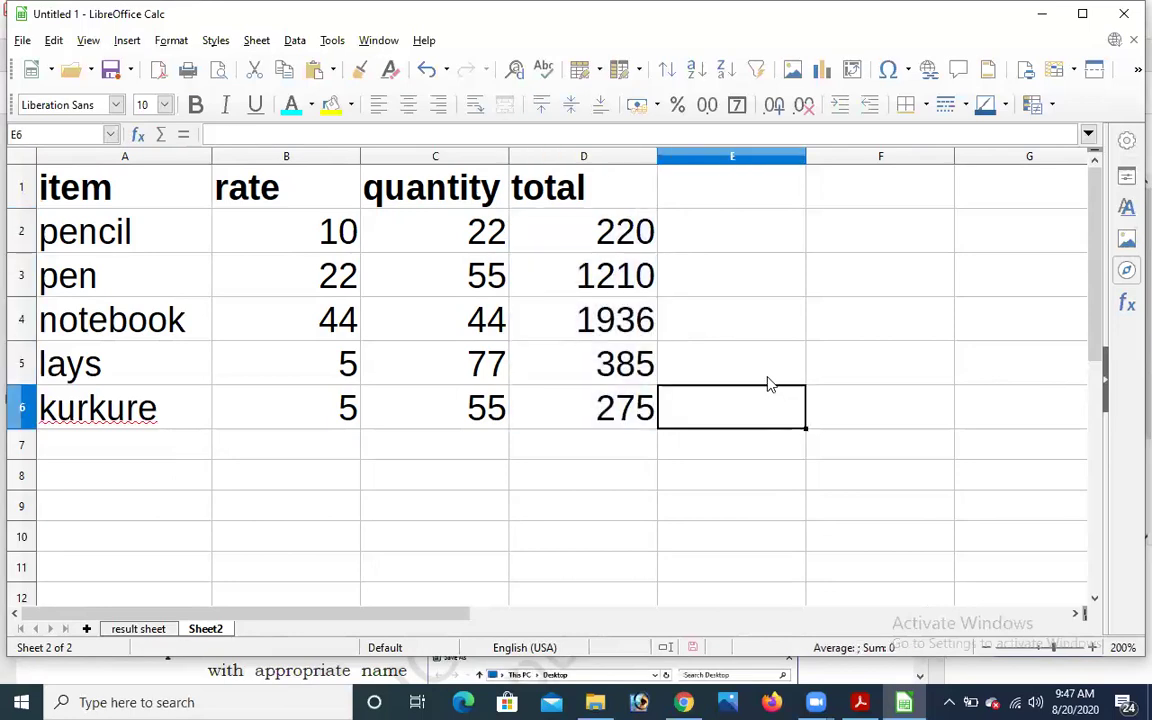
# Add the grand total of the item totals in D7 with the formula =sum(D2:D6).
pyautogui.moveTo(195, 452); pyautogui.dragTo(535, 463)
pyautogui.click(573, 453)
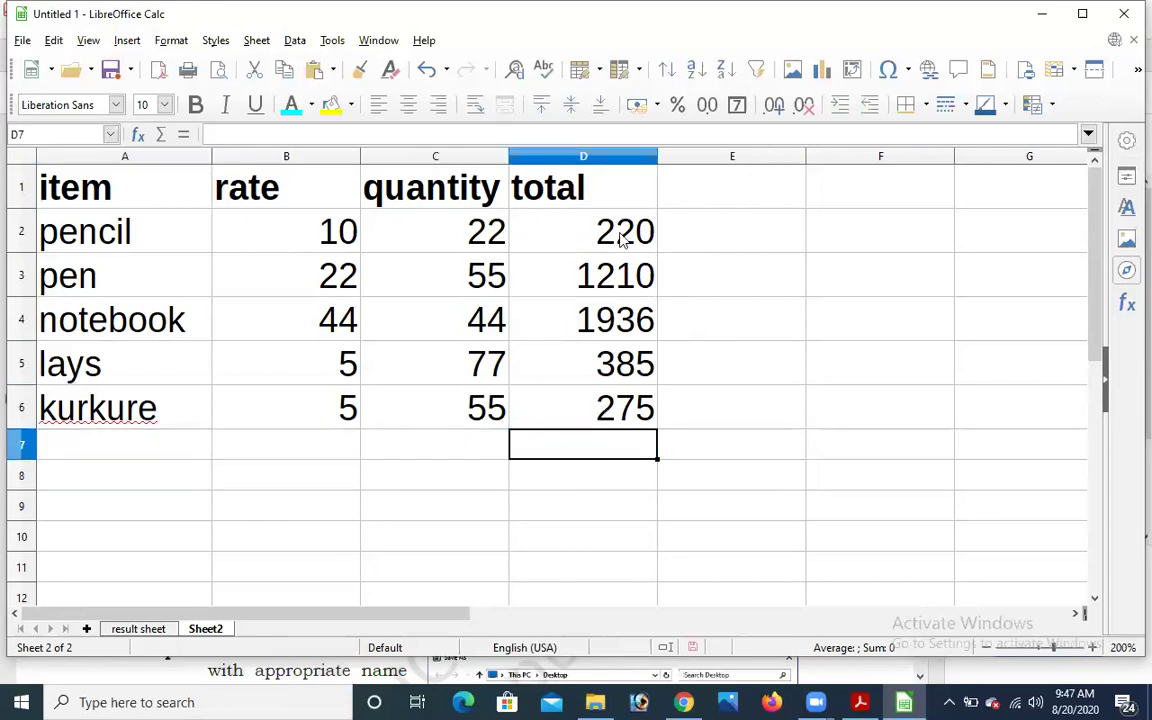
pyautogui.moveTo(600, 232); pyautogui.dragTo(615, 412)
pyautogui.click(600, 452)
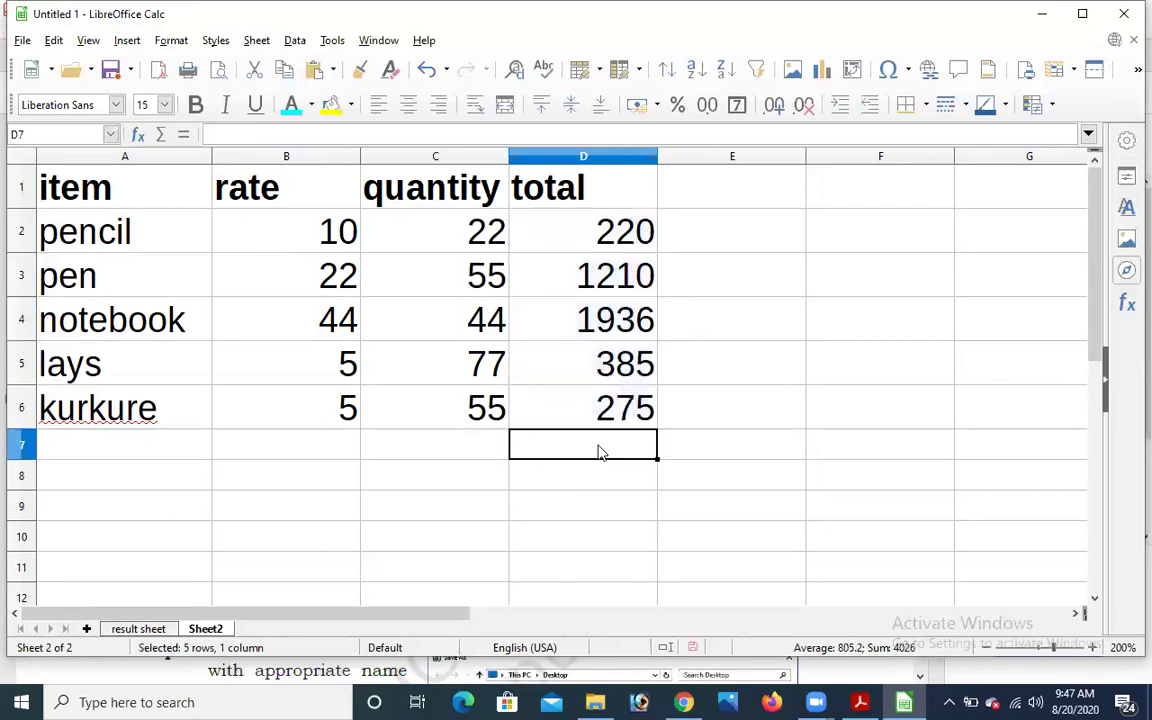
pyautogui.write('=sum')
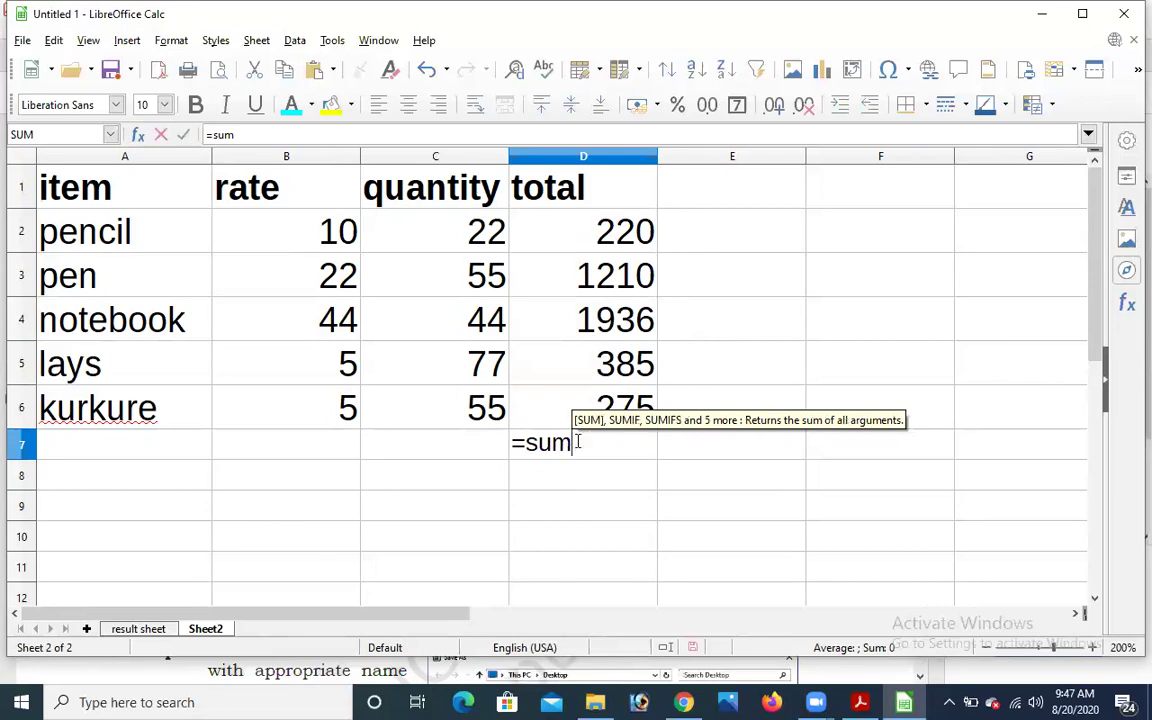
pyautogui.write('(')
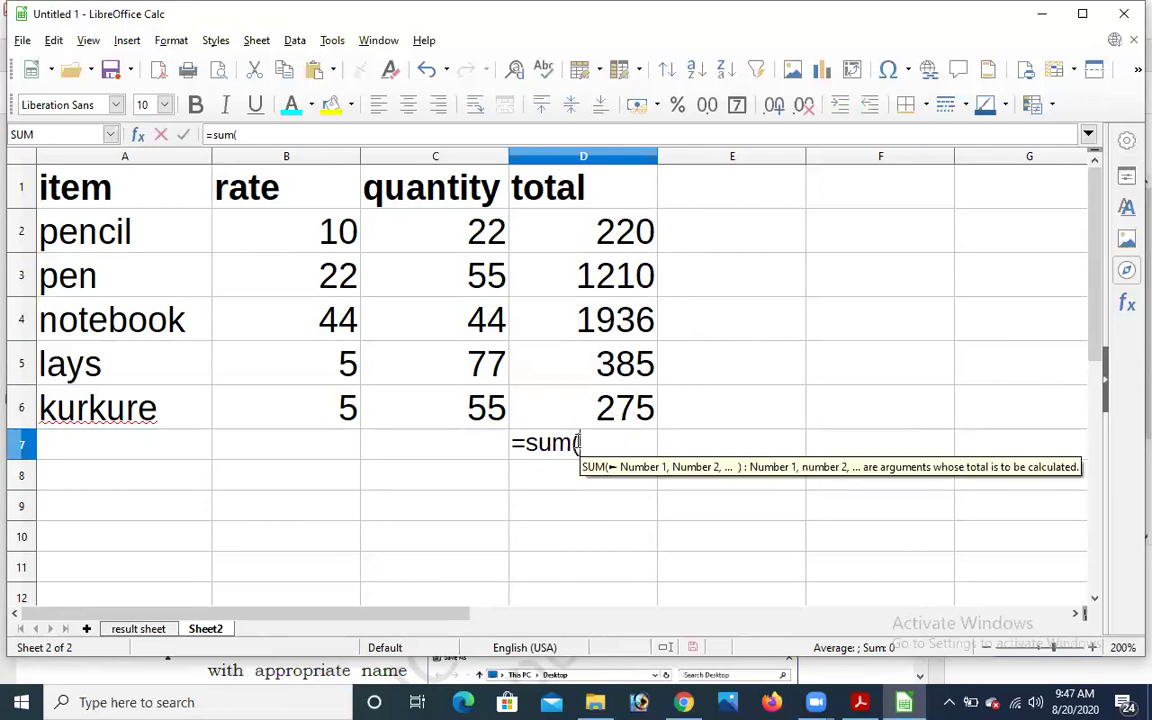
pyautogui.click(622, 233)
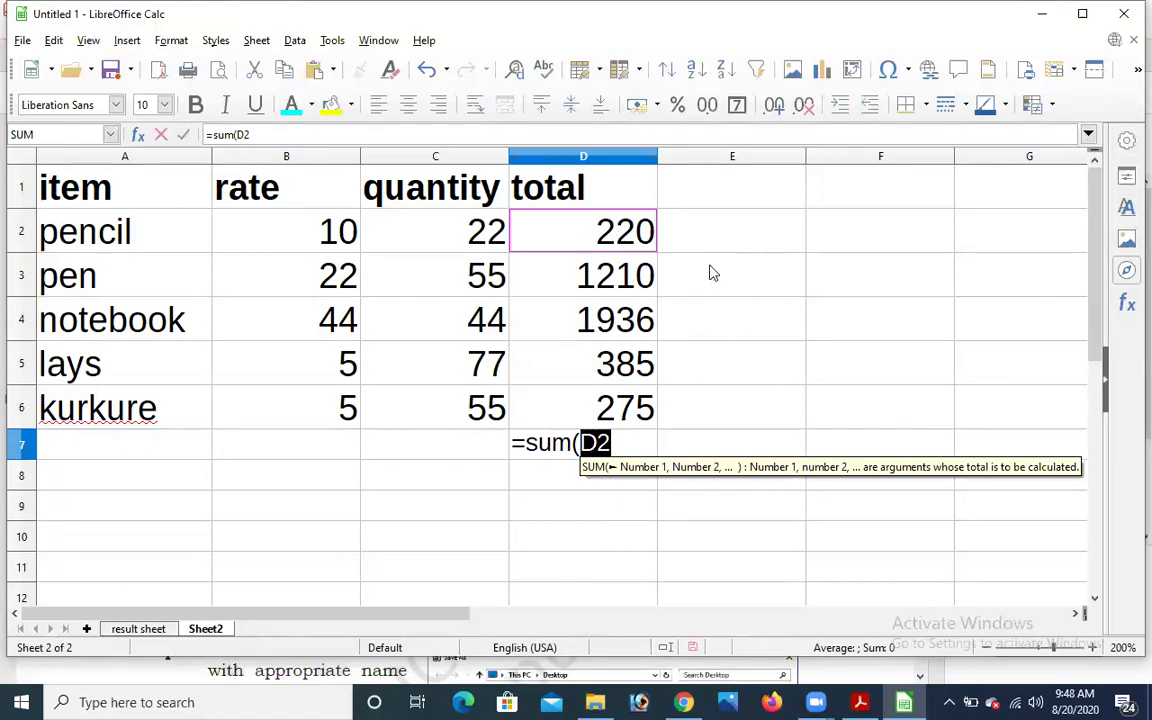
pyautogui.write(':')
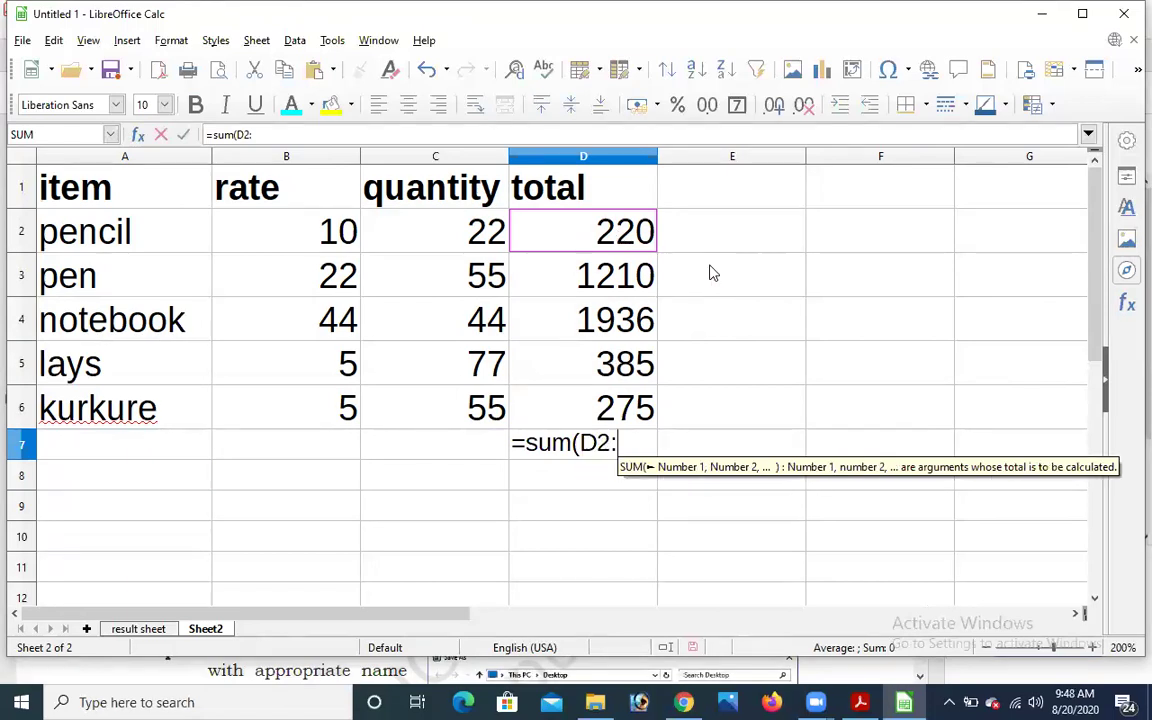
pyautogui.click(622, 410)
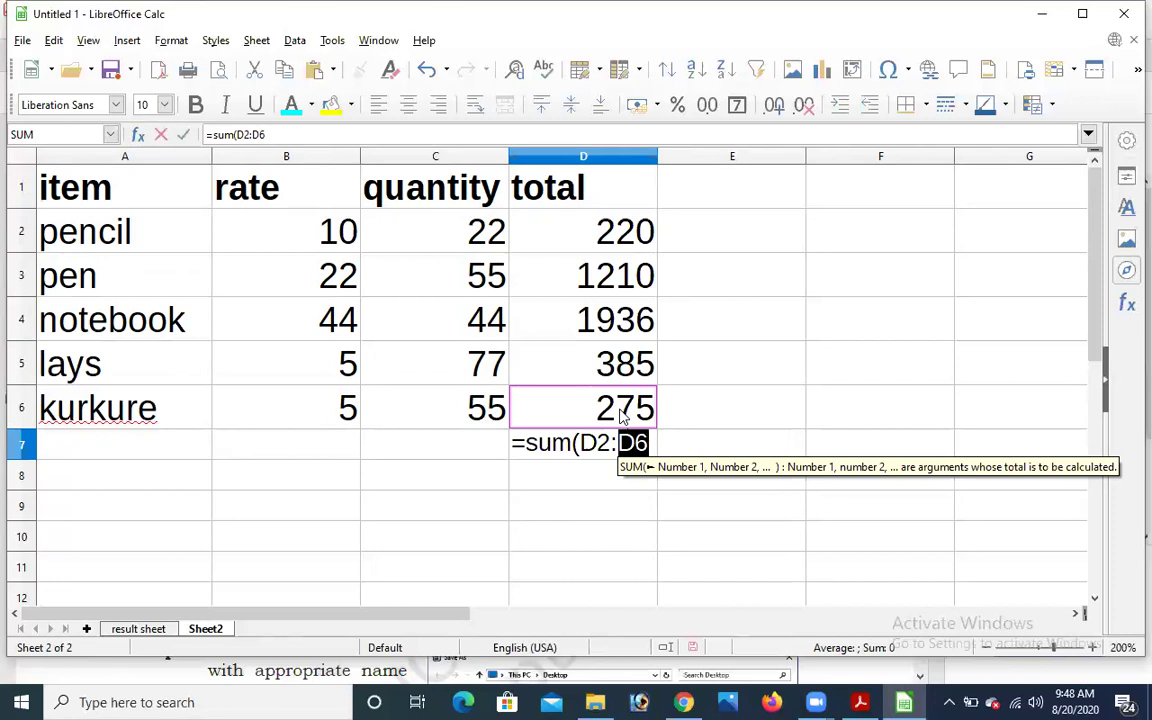
pyautogui.write(')')
pyautogui.press('Return')
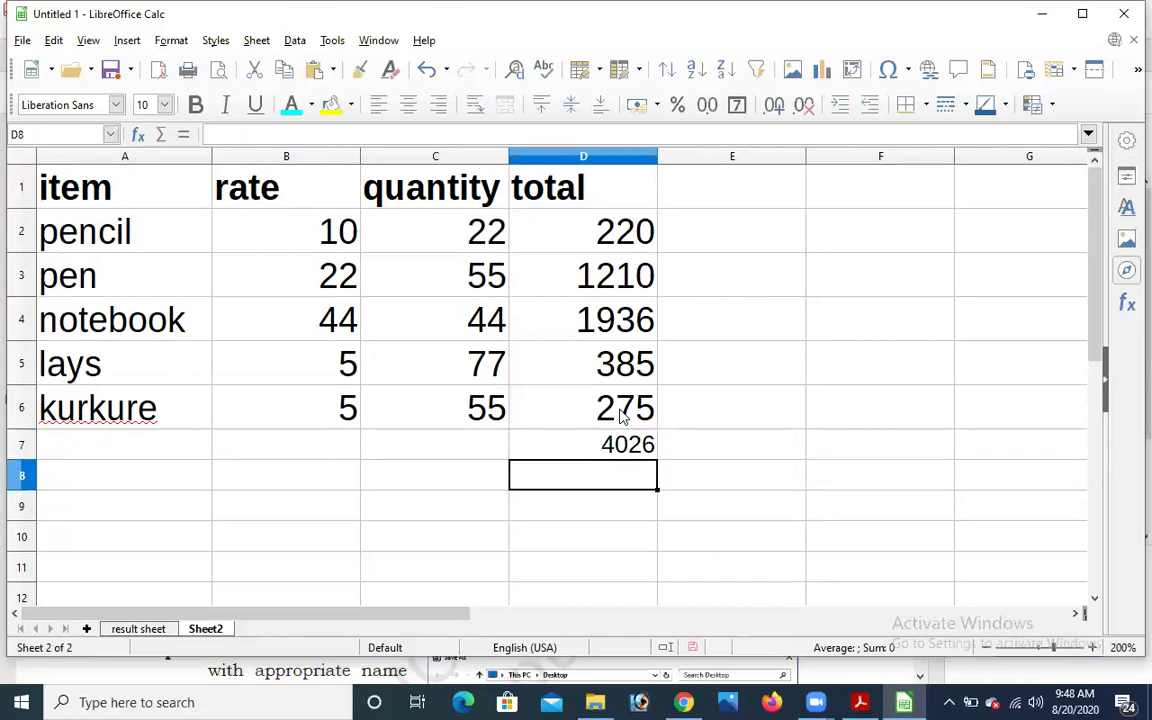
# Format the grand total in D7 as bold red text at font size 15.
pyautogui.click(598, 443)
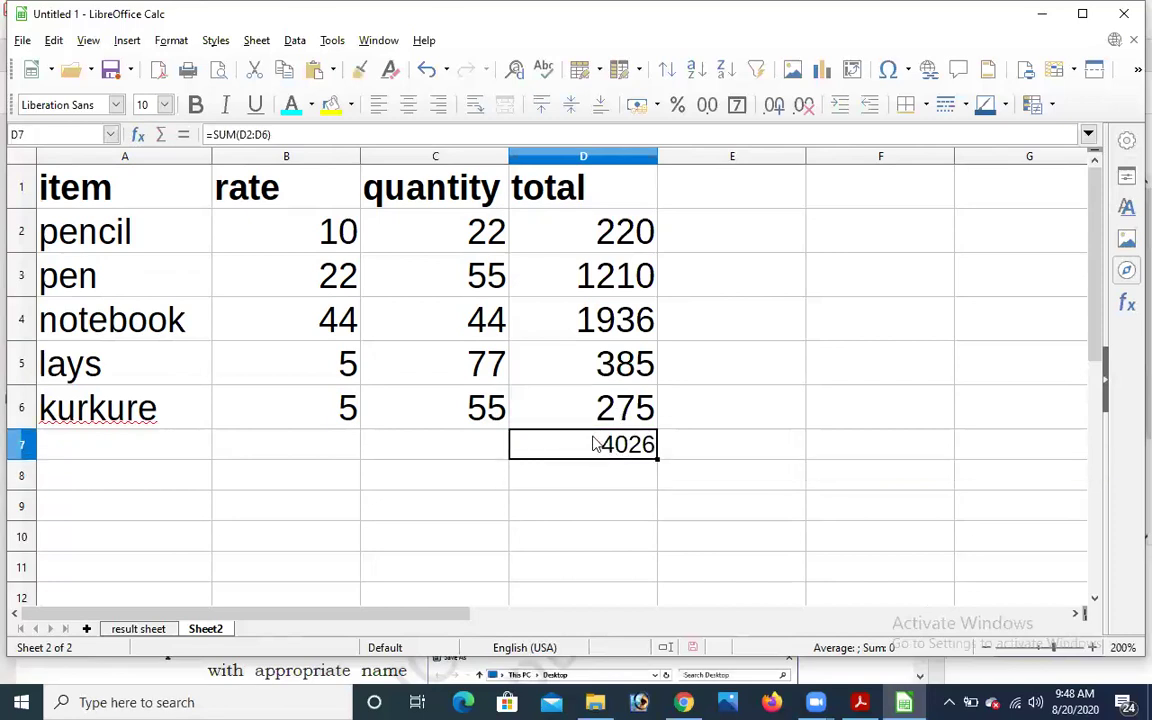
pyautogui.click(196, 107)
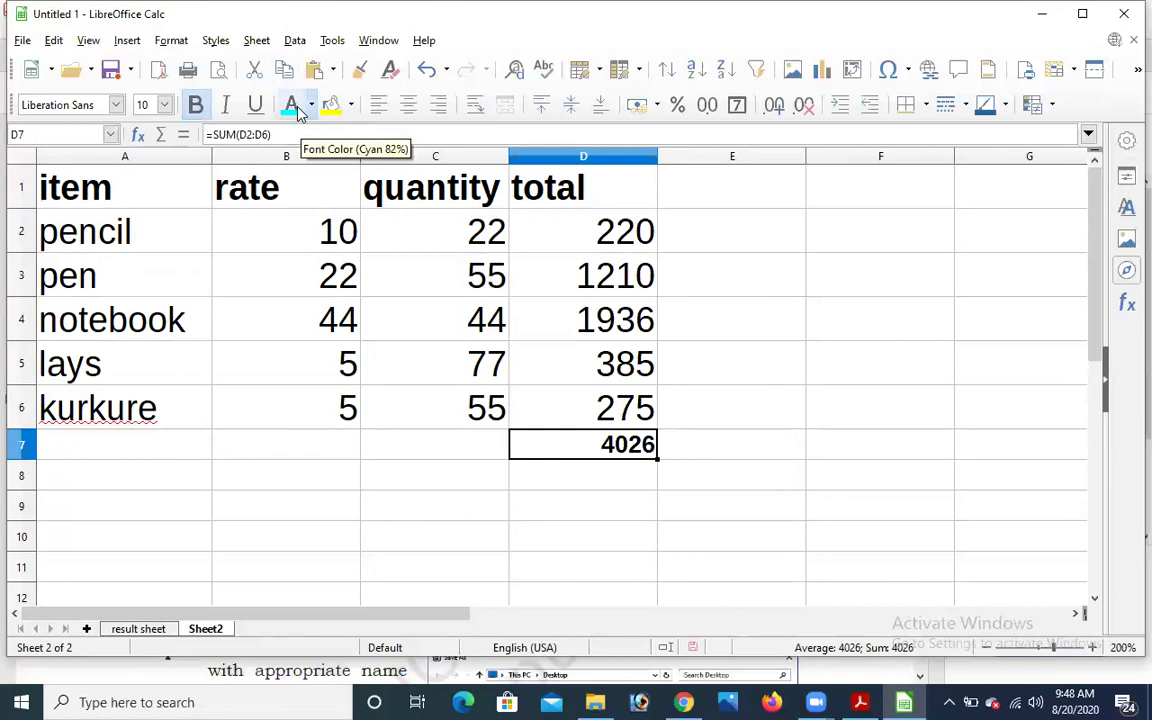
pyautogui.click(311, 105)
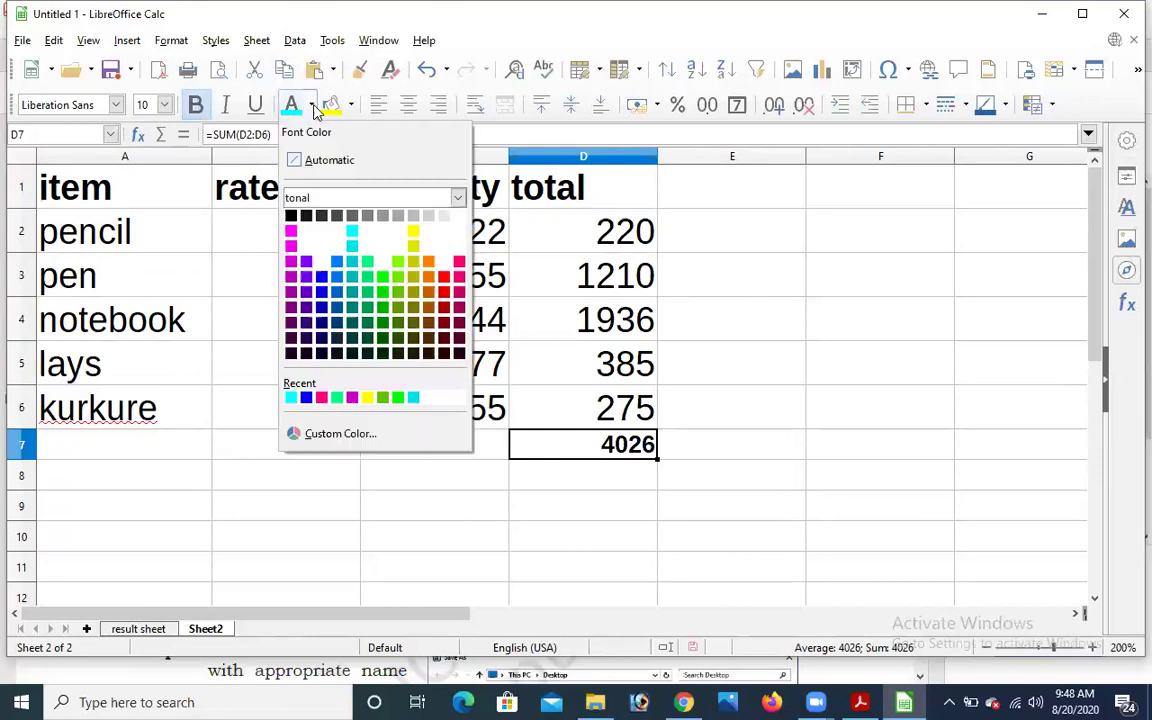
pyautogui.click(446, 280)
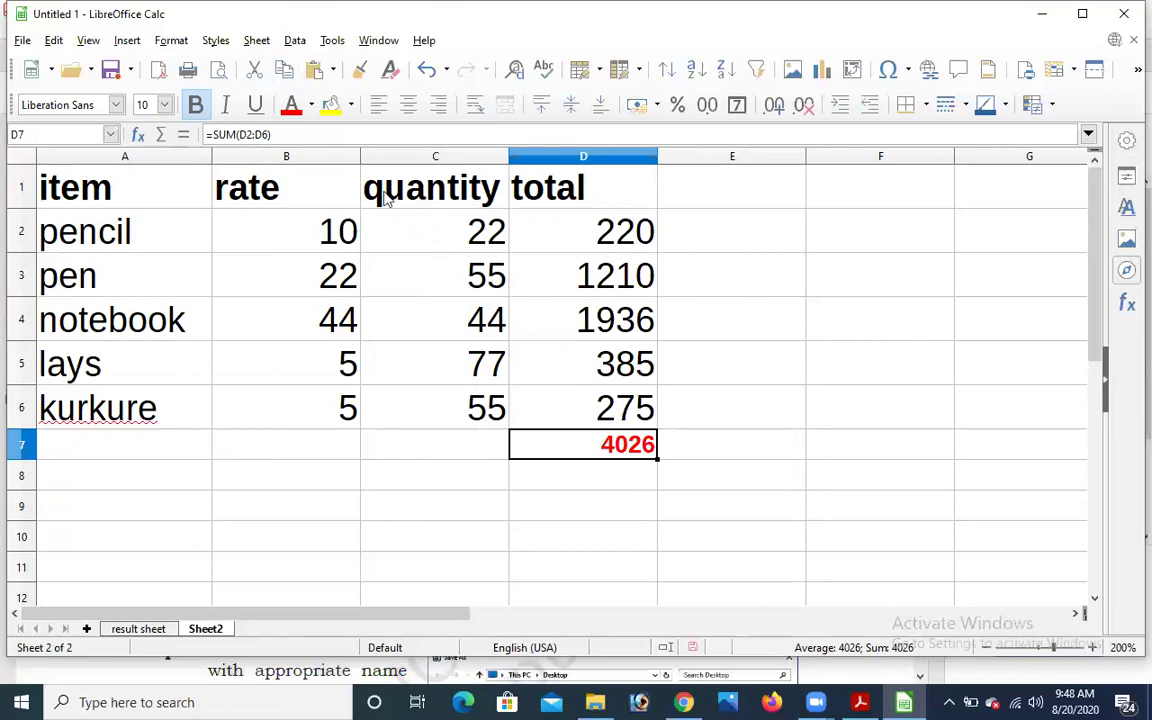
pyautogui.click(164, 104)
pyautogui.click(141, 275)
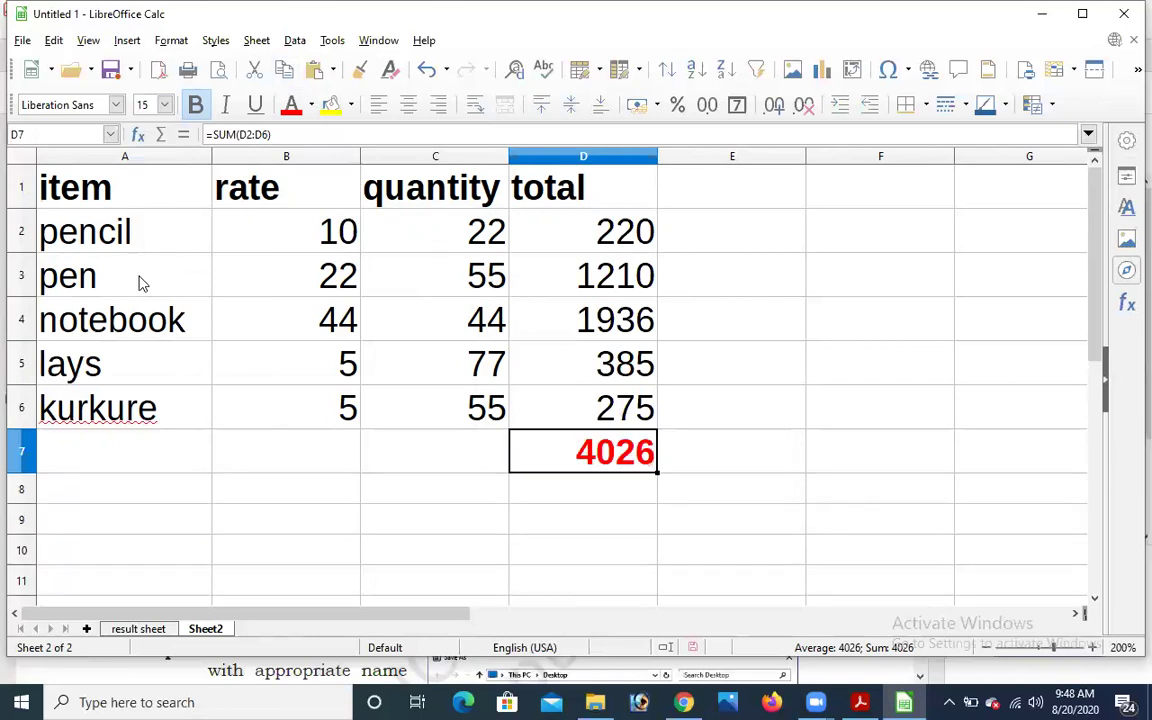
pyautogui.click(655, 518)
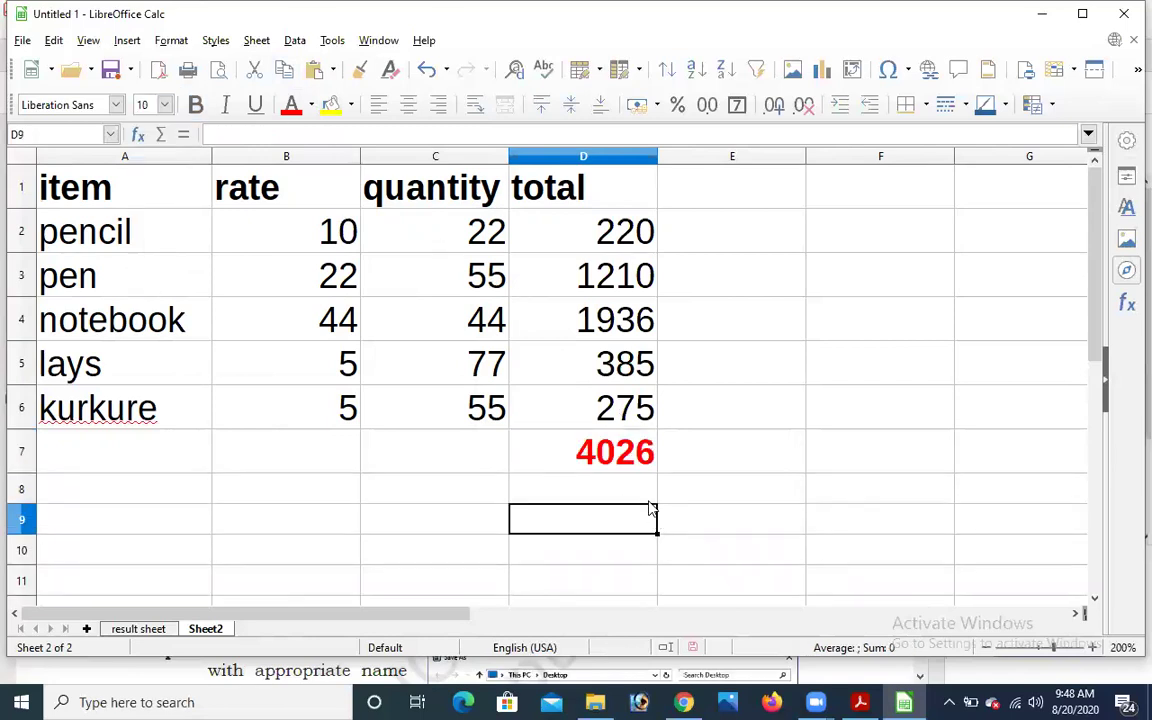
# Add a third sheet and enter the headings valu1, val2 and division in A1 to C1.
pyautogui.click(300, 220)
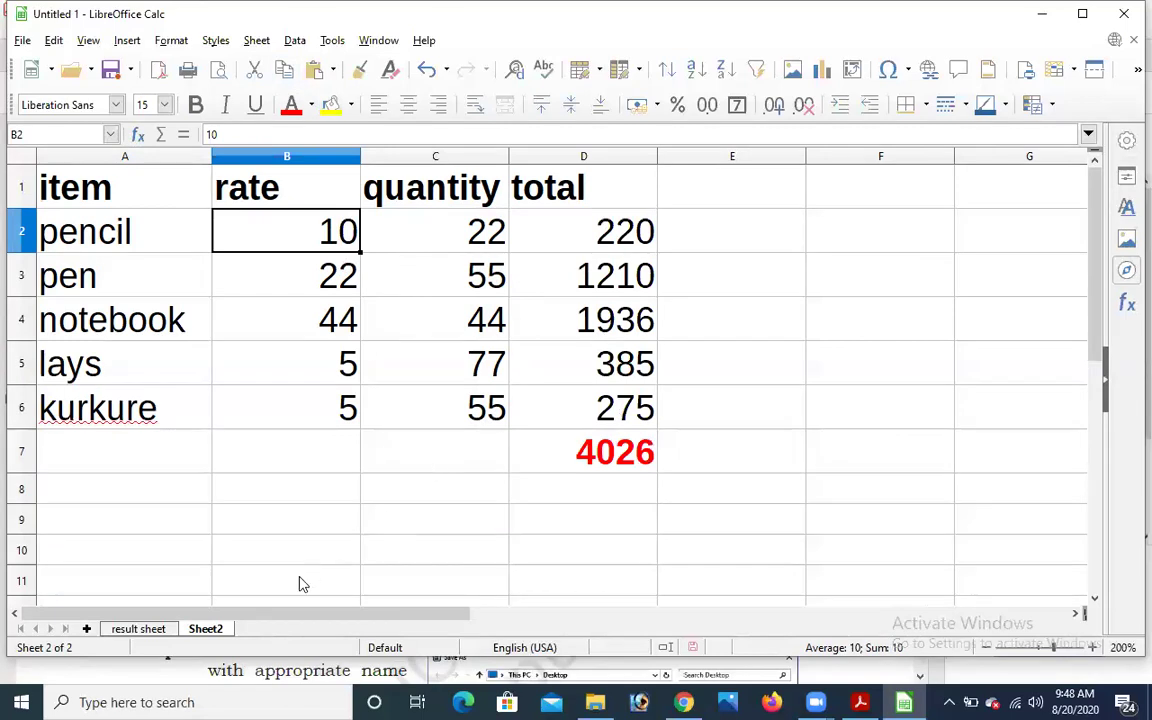
pyautogui.click(86, 628)
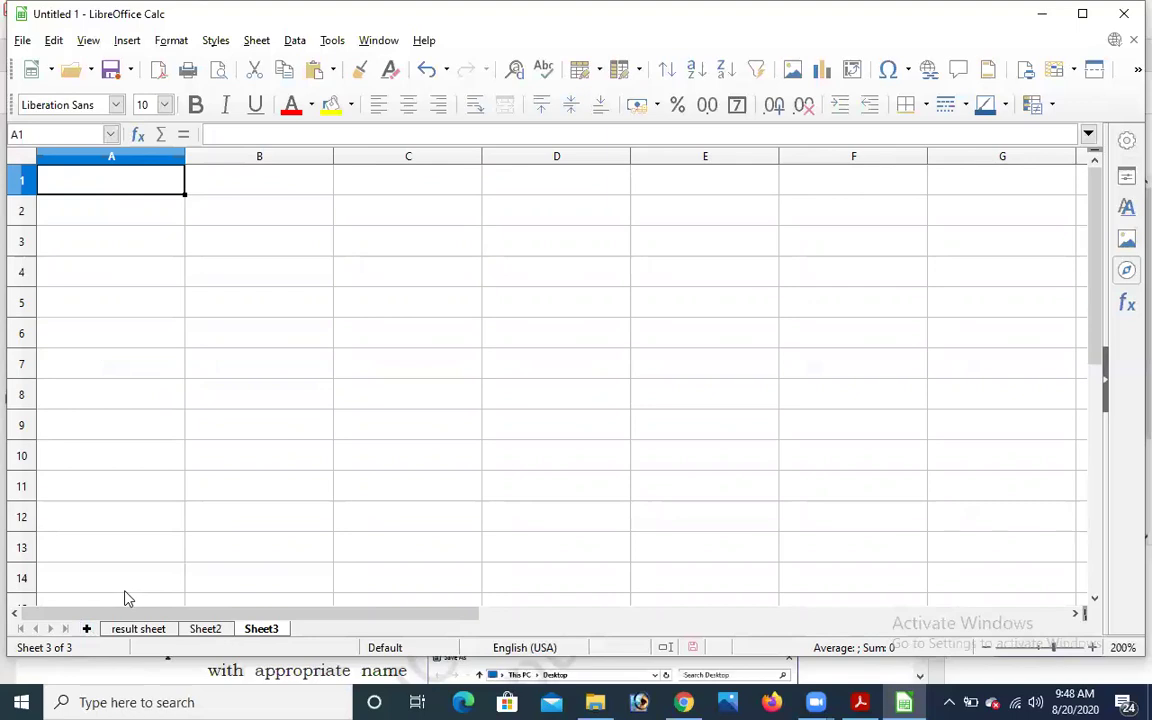
pyautogui.write('valu1')
pyautogui.press('Tab')
pyautogui.write('val2')
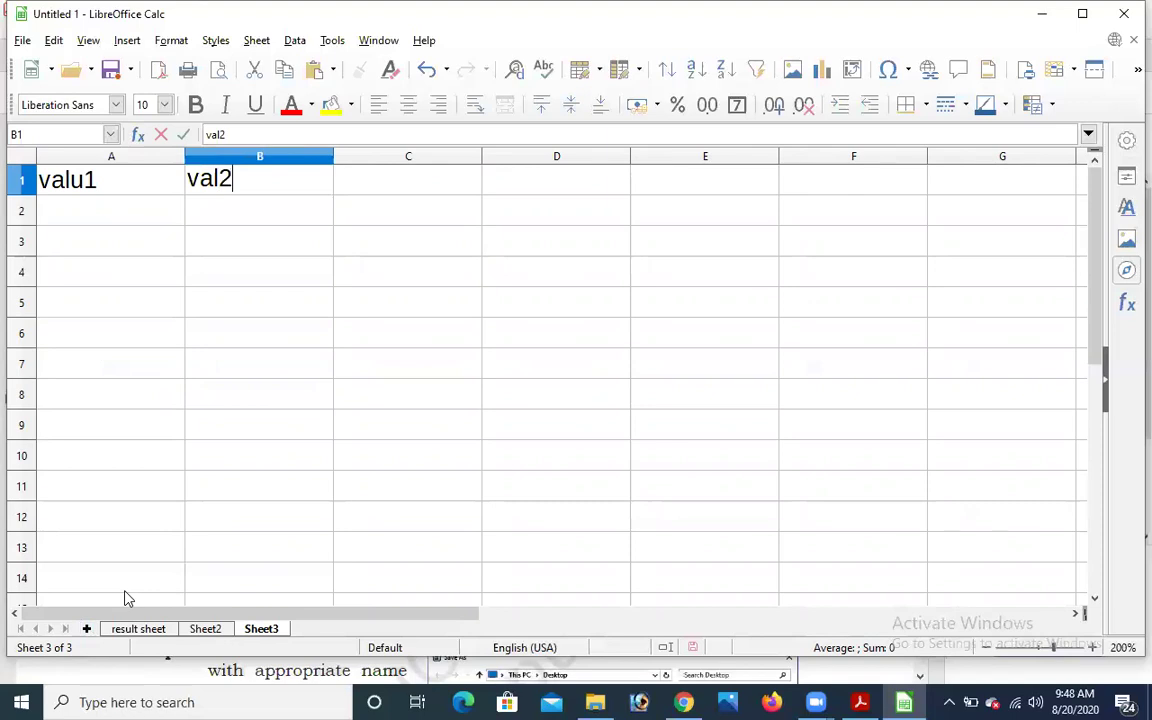
pyautogui.click(370, 197)
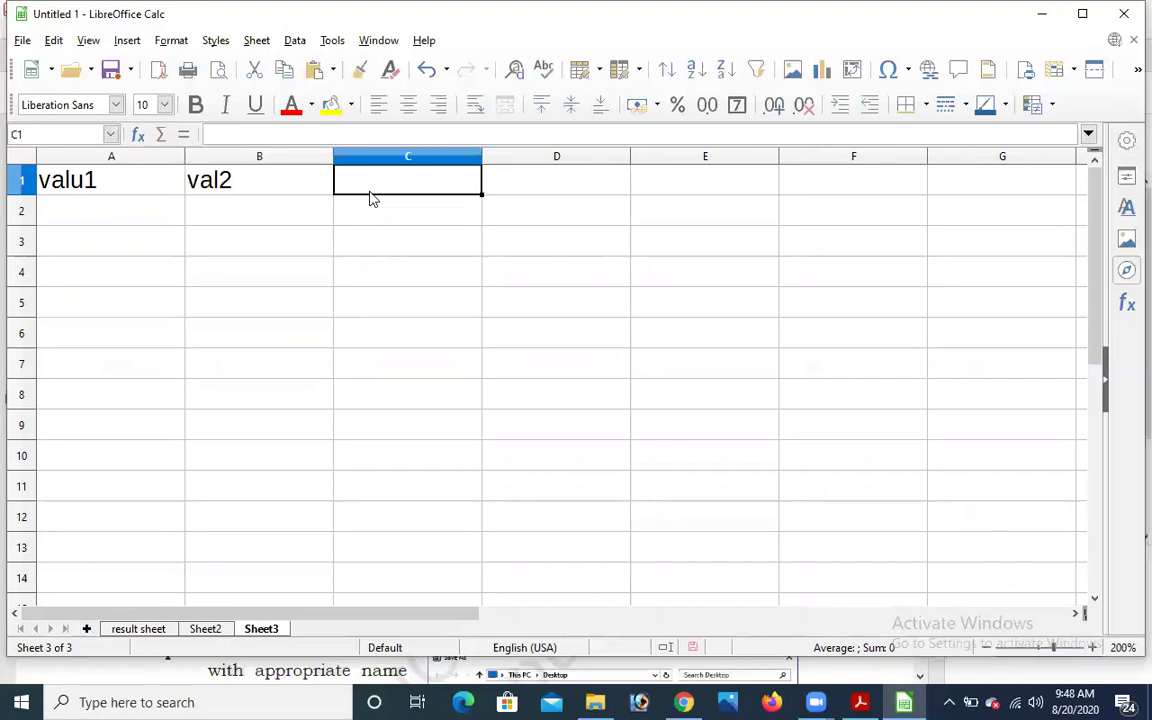
pyautogui.write('divi')
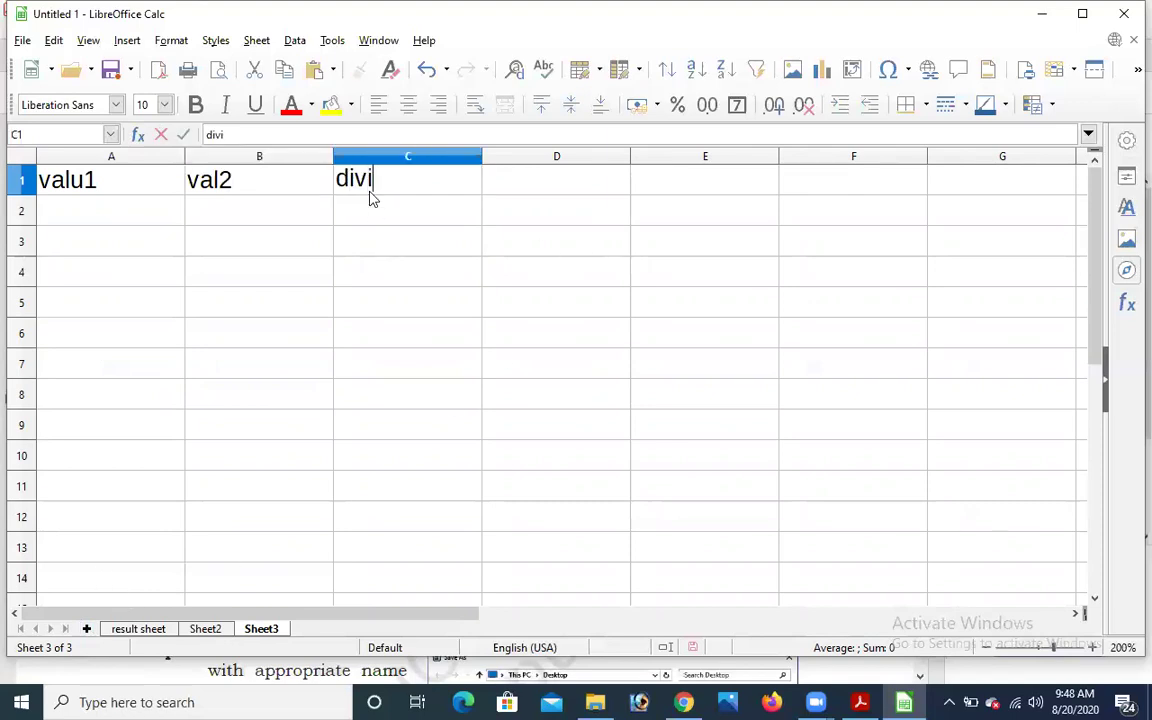
pyautogui.write('sion')
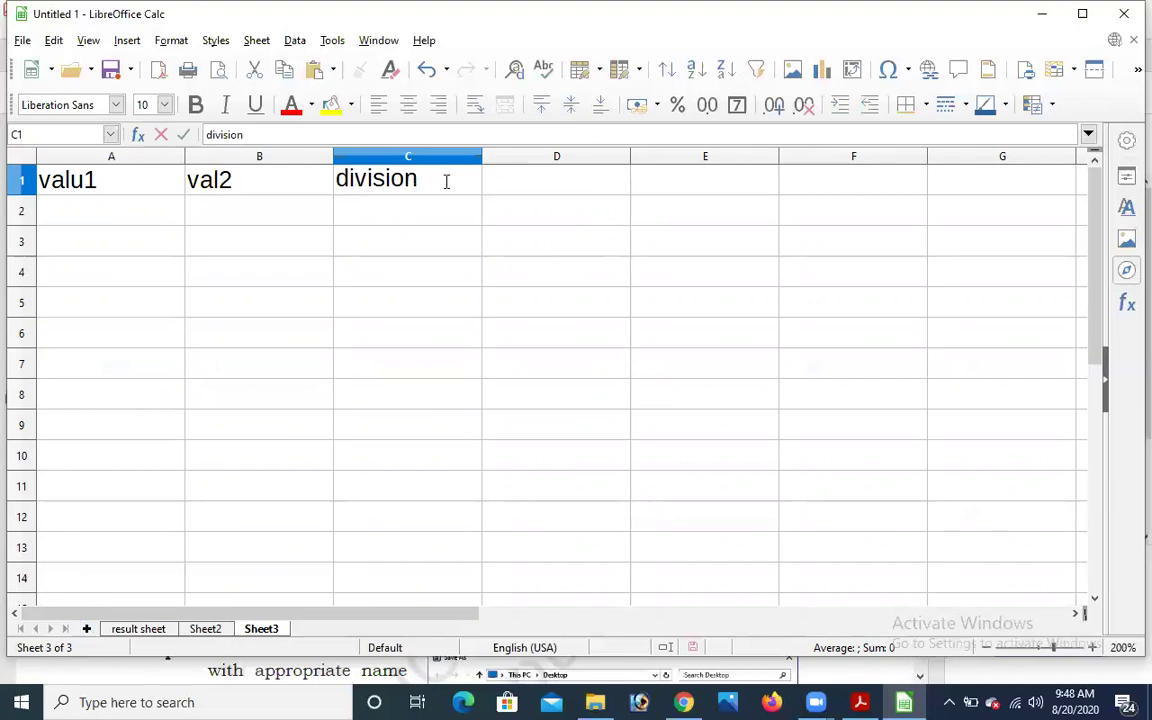
# Enter the headings mul, addition and subtractio in D1 to F1.
pyautogui.click(533, 195)
pyautogui.write('mul')
pyautogui.press('Tab')
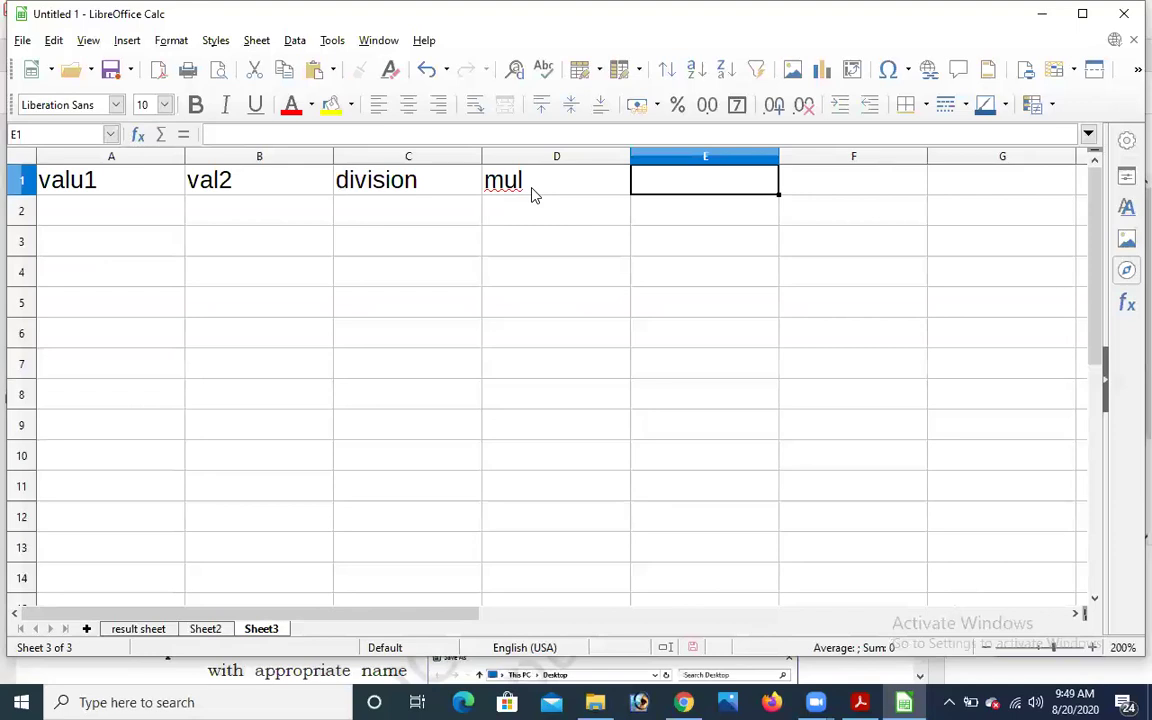
pyautogui.write('addit')
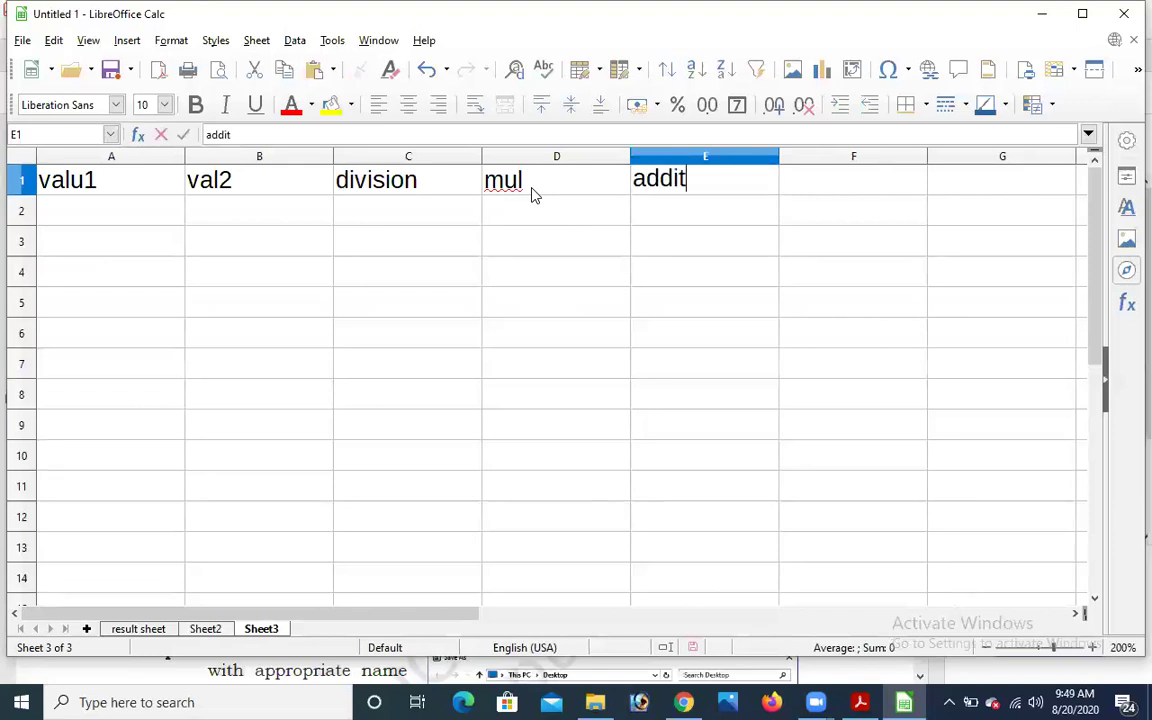
pyautogui.write('ion')
pyautogui.press('Tab')
pyautogui.write('su')
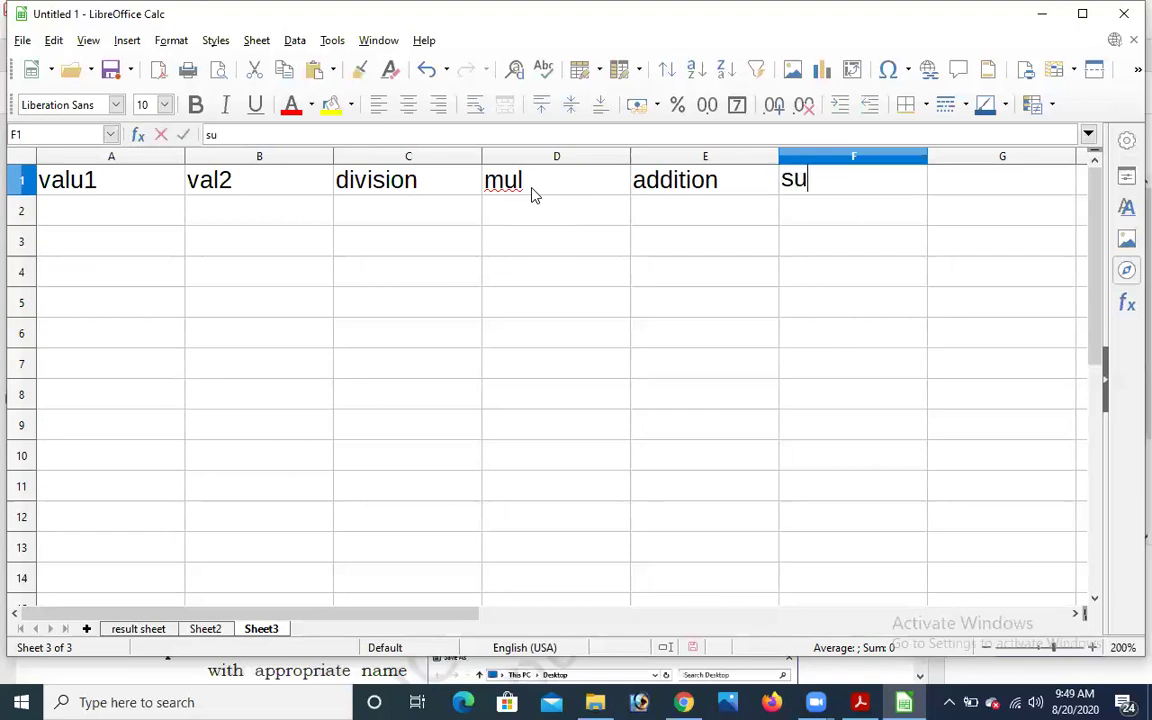
pyautogui.write('btractio')
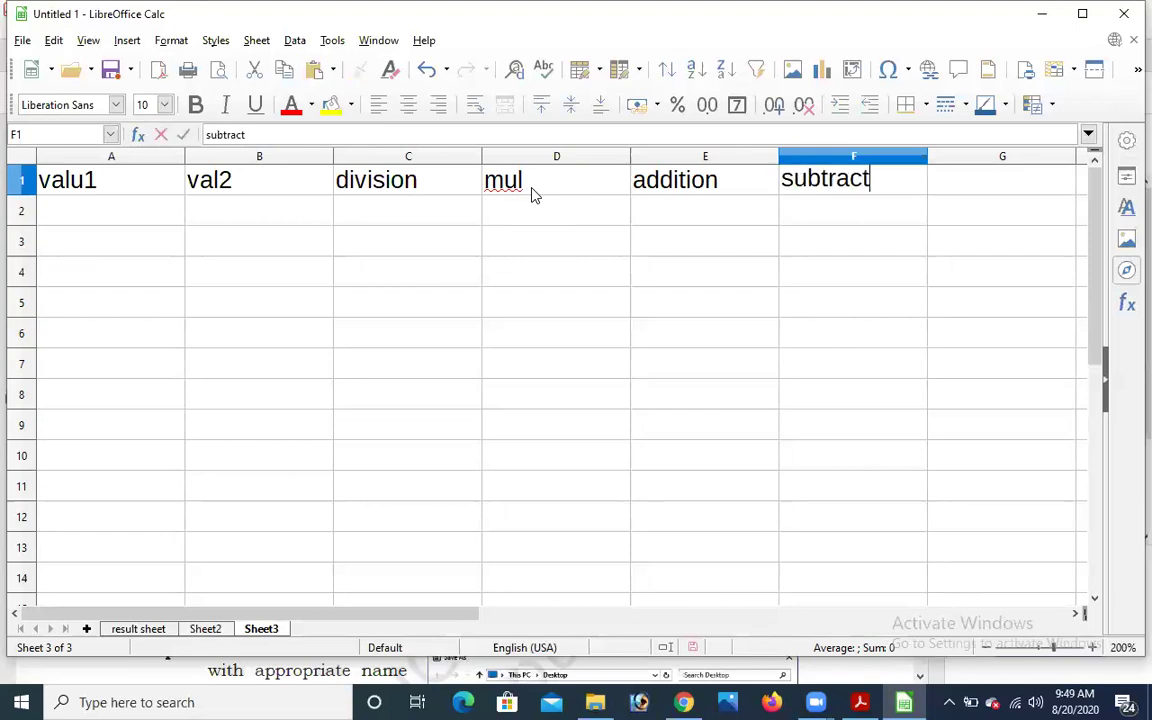
# Fill the valu1 column with 55, 77, 44, 88 and 77 in A2 to A6.
pyautogui.click(136, 216)
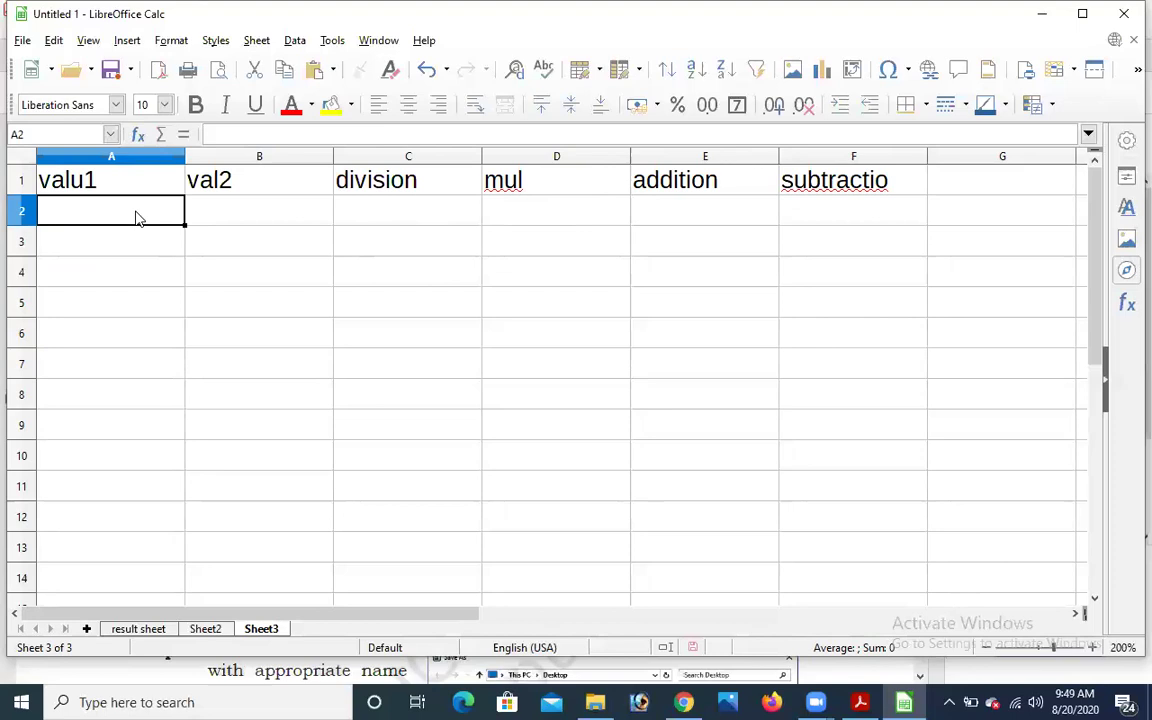
pyautogui.write('55')
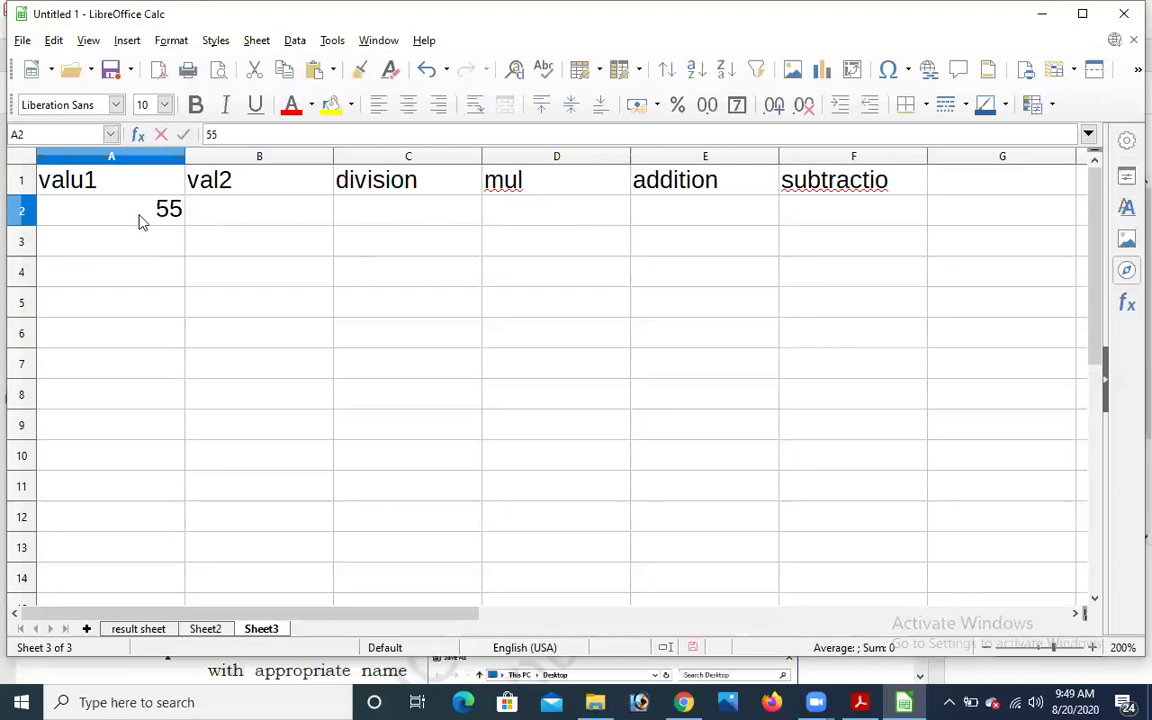
pyautogui.press('Return')
pyautogui.write('77')
pyautogui.press('Return')
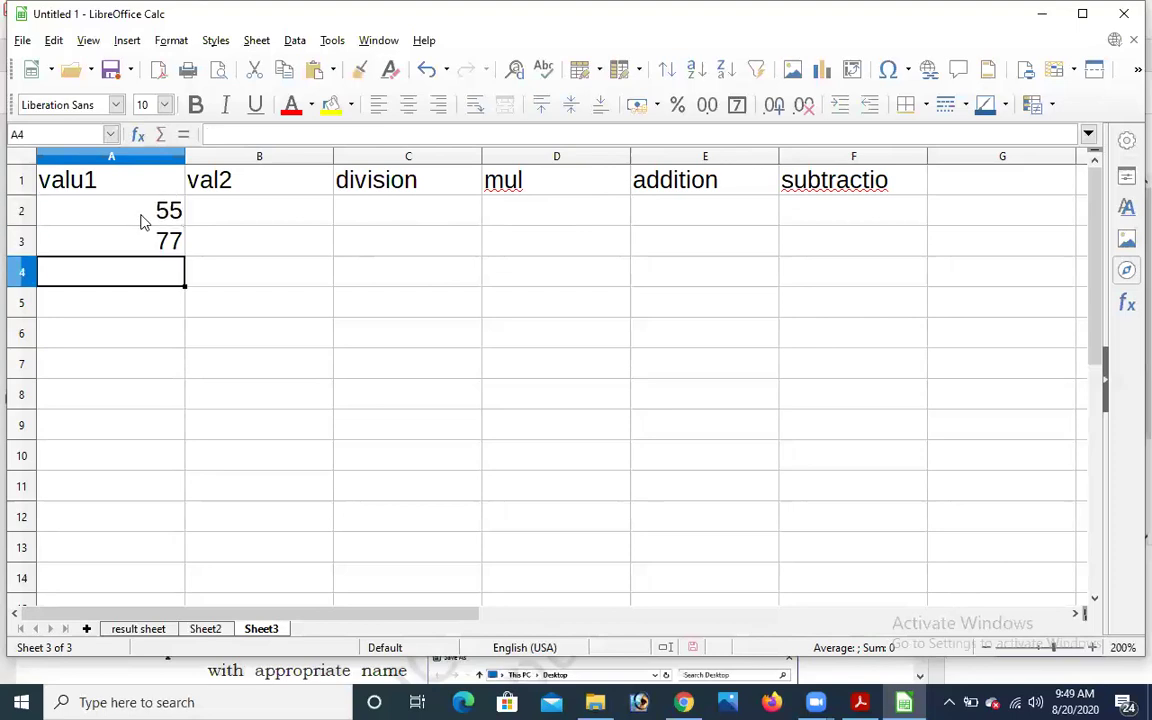
pyautogui.write('44')
pyautogui.press('Return')
pyautogui.write('88')
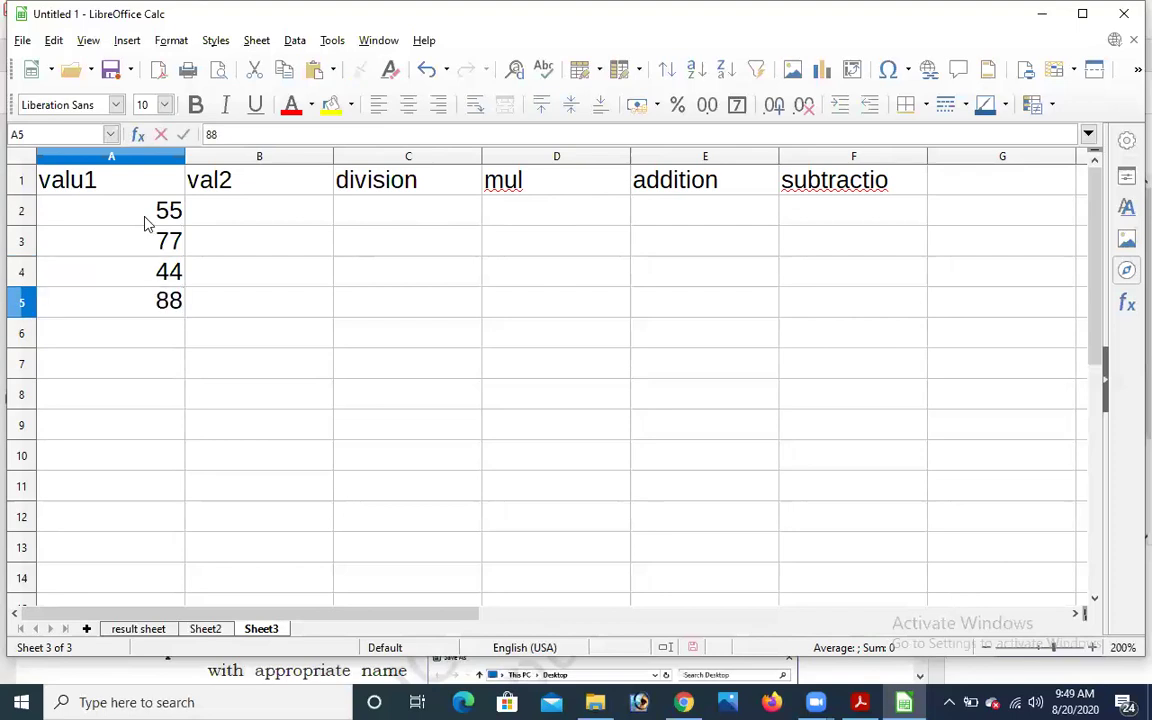
pyautogui.press('Return')
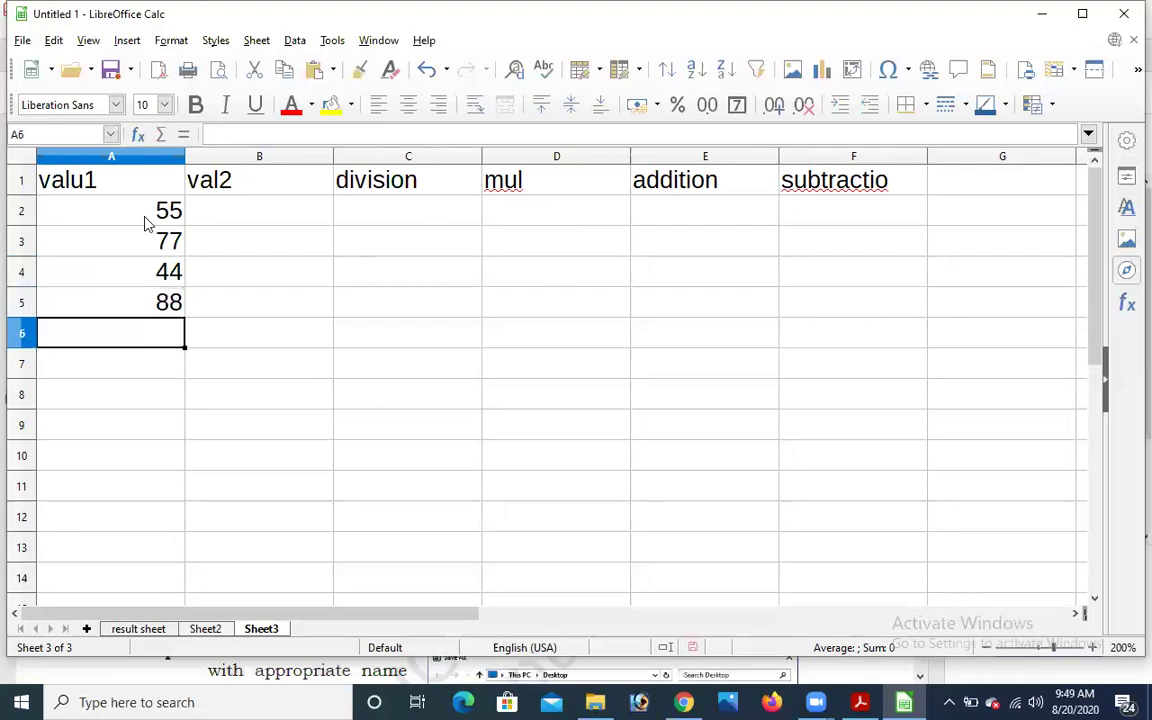
pyautogui.write('77')
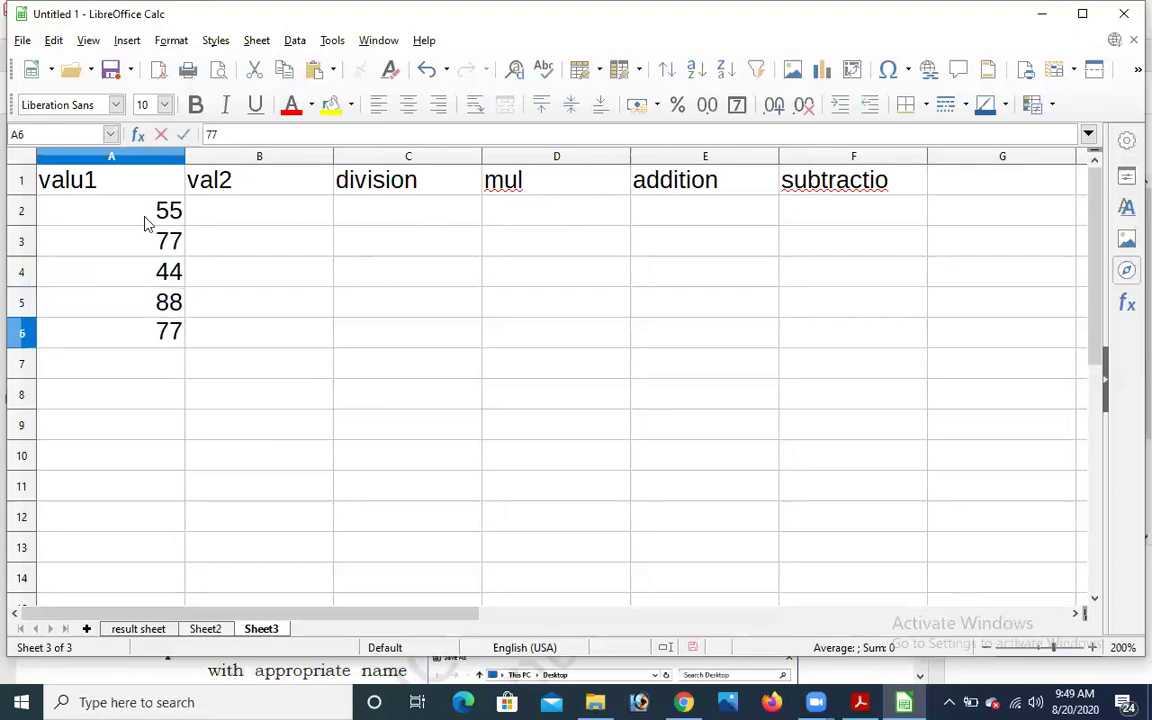
# Fill the val2 column with 9, 8, 7, 5 and 4 in B2 to B6.
pyautogui.write('9')
pyautogui.press('Return')
pyautogui.write('8')
pyautogui.press('Return')
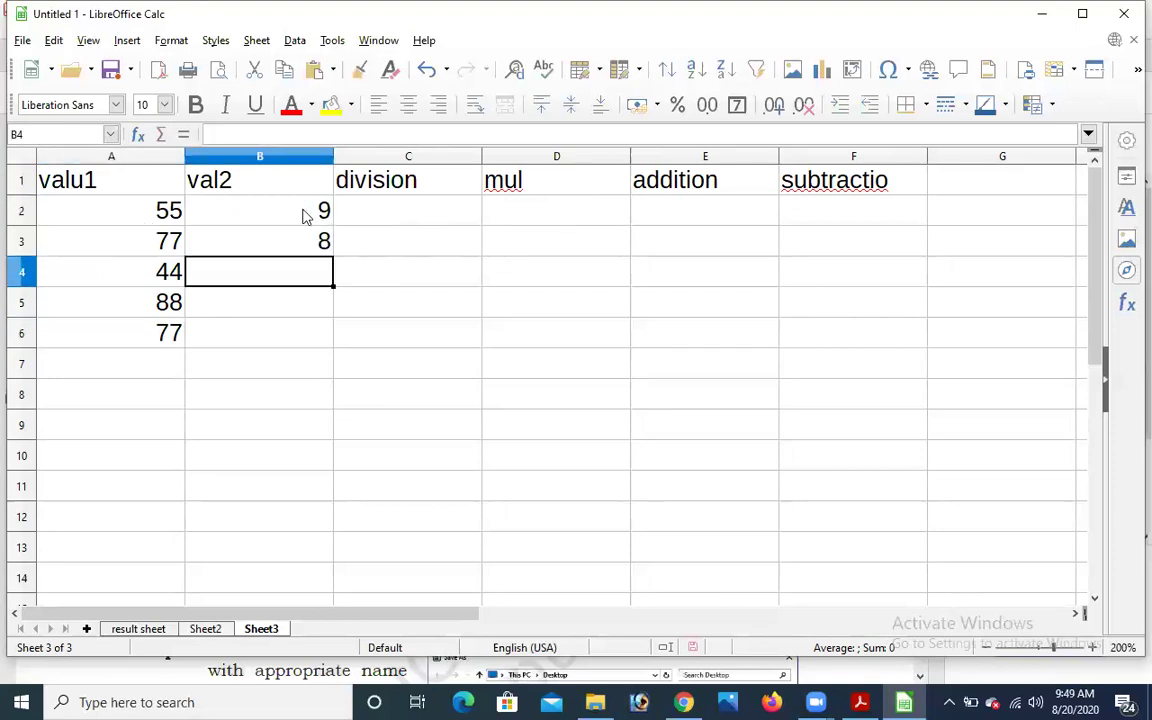
pyautogui.write('7')
pyautogui.press('Return')
pyautogui.write('5')
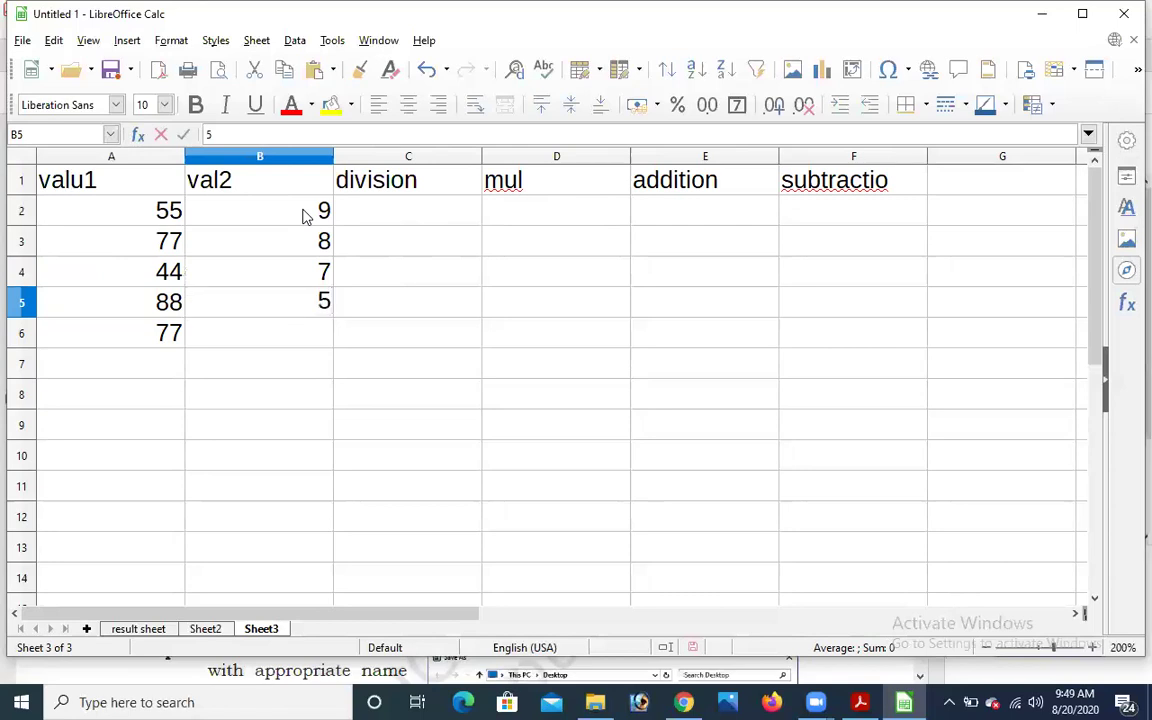
pyautogui.press('Return')
pyautogui.write('4')
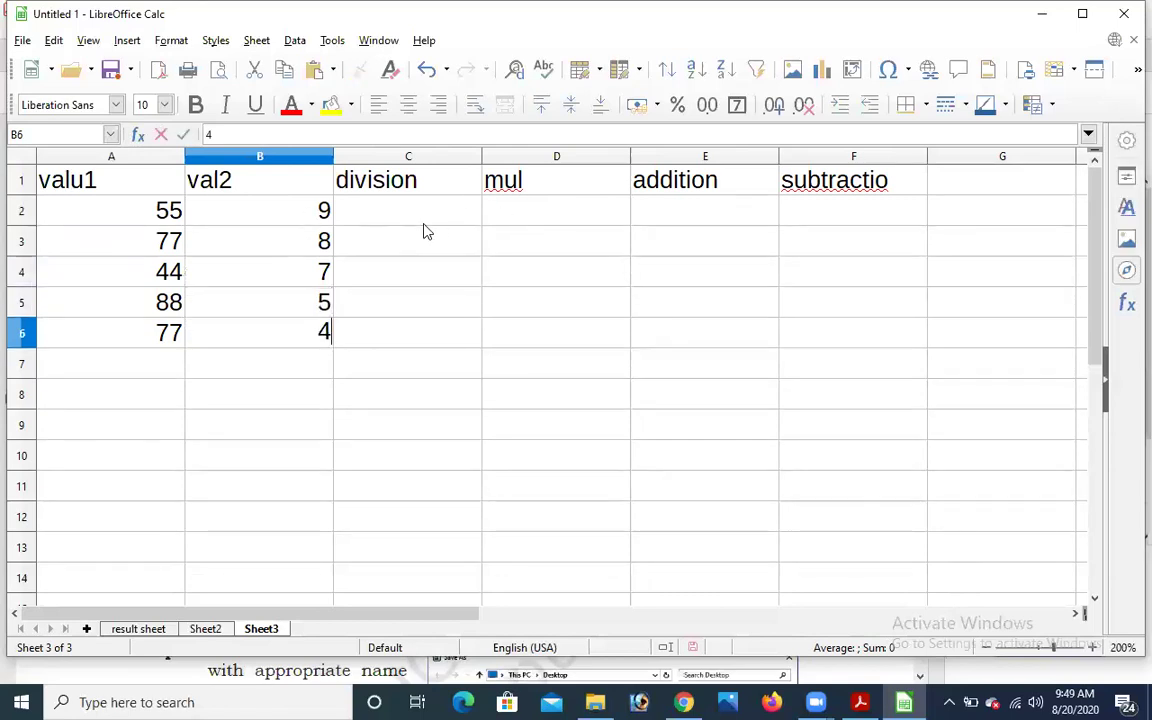
# Divide valu1 by val2 in C2 with the formula =A2/B2 and fill it down to C6.
pyautogui.click(420, 218)
pyautogui.click(160, 200)
pyautogui.click(215, 205)
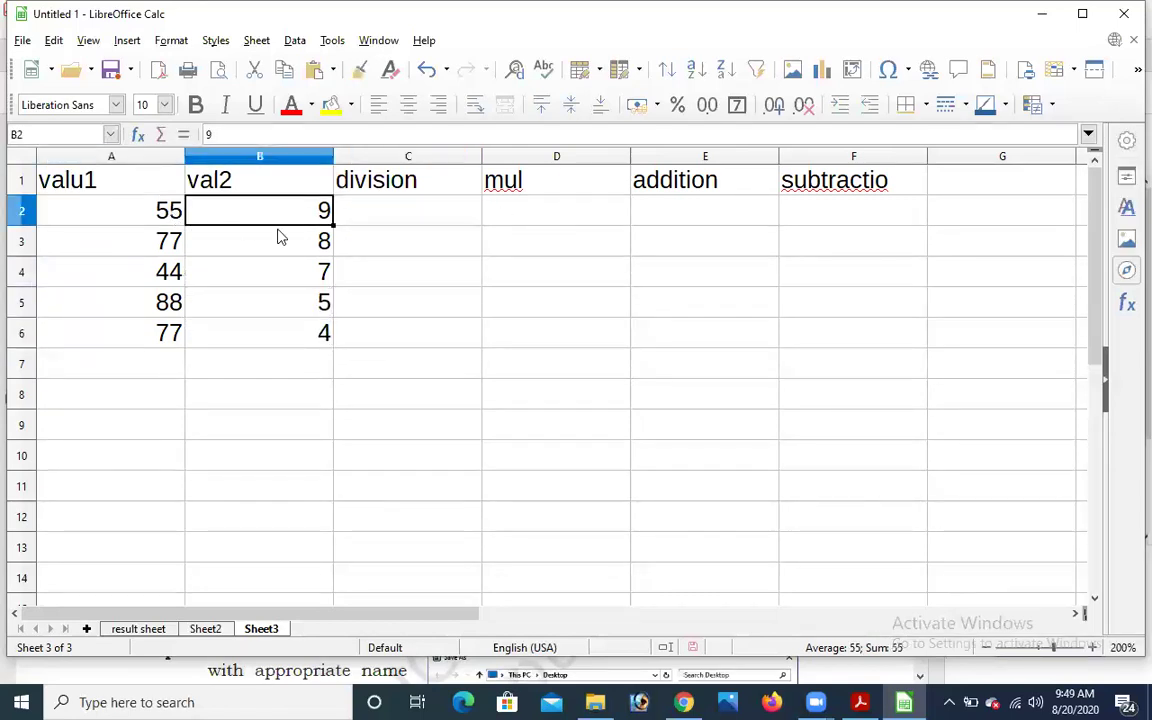
pyautogui.click(340, 221)
pyautogui.write('=')
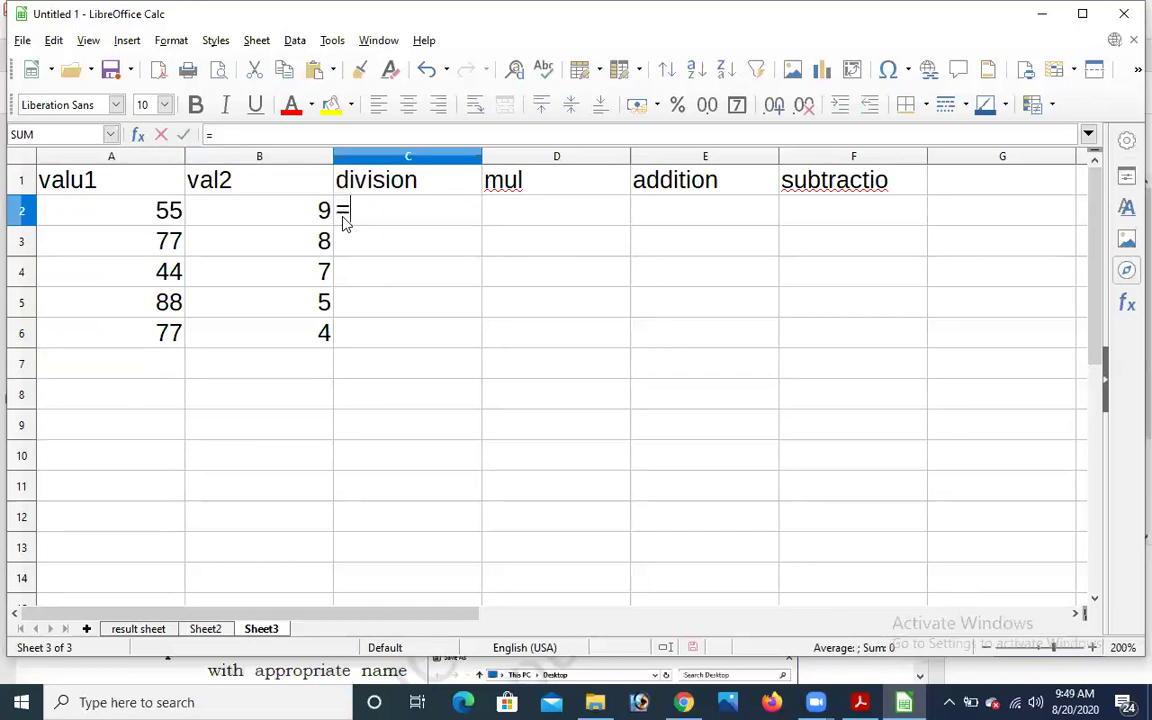
pyautogui.click(152, 198)
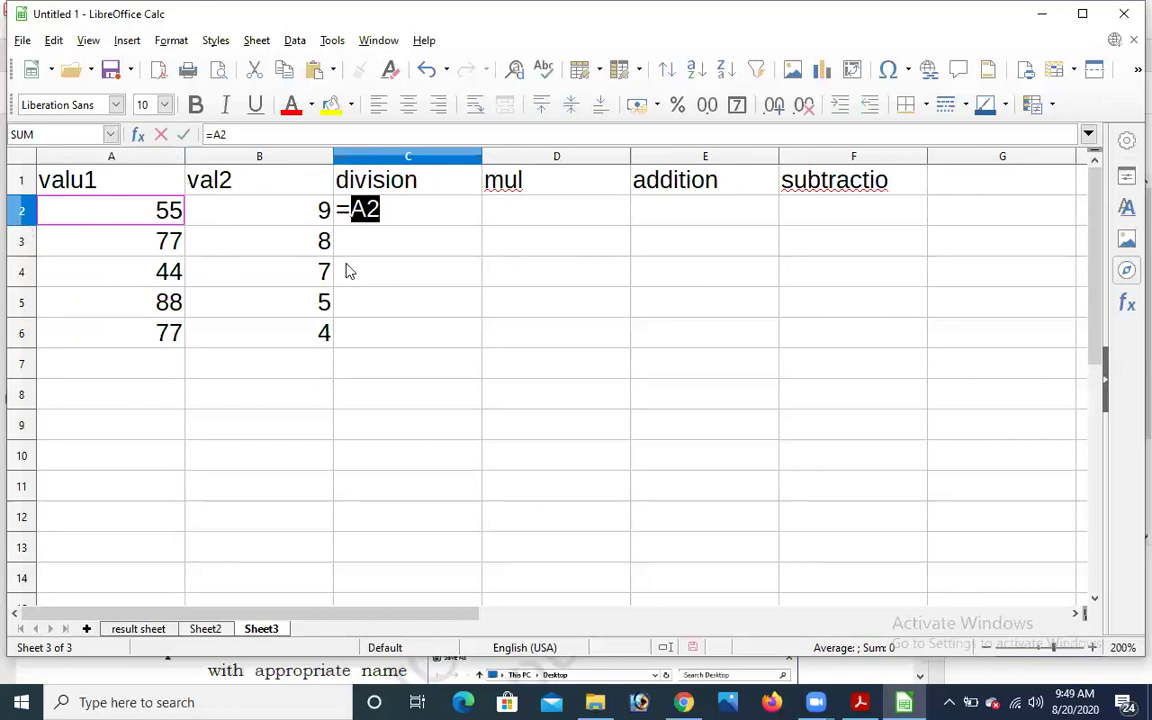
pyautogui.write('/')
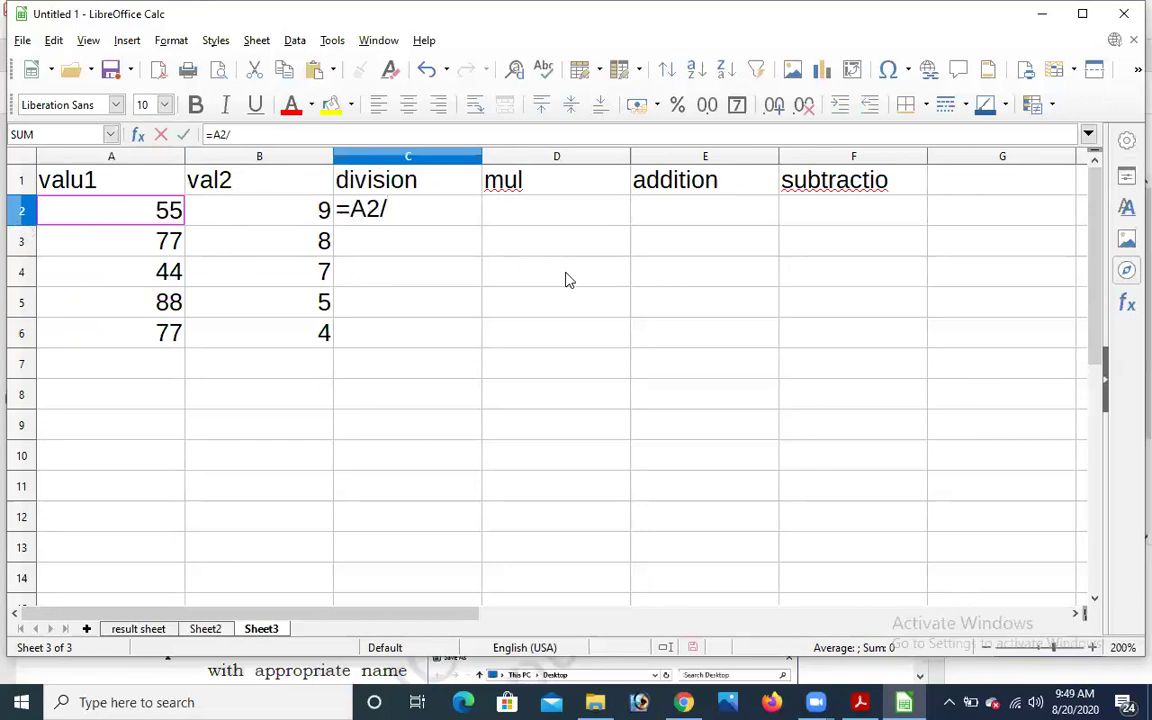
pyautogui.click(297, 204)
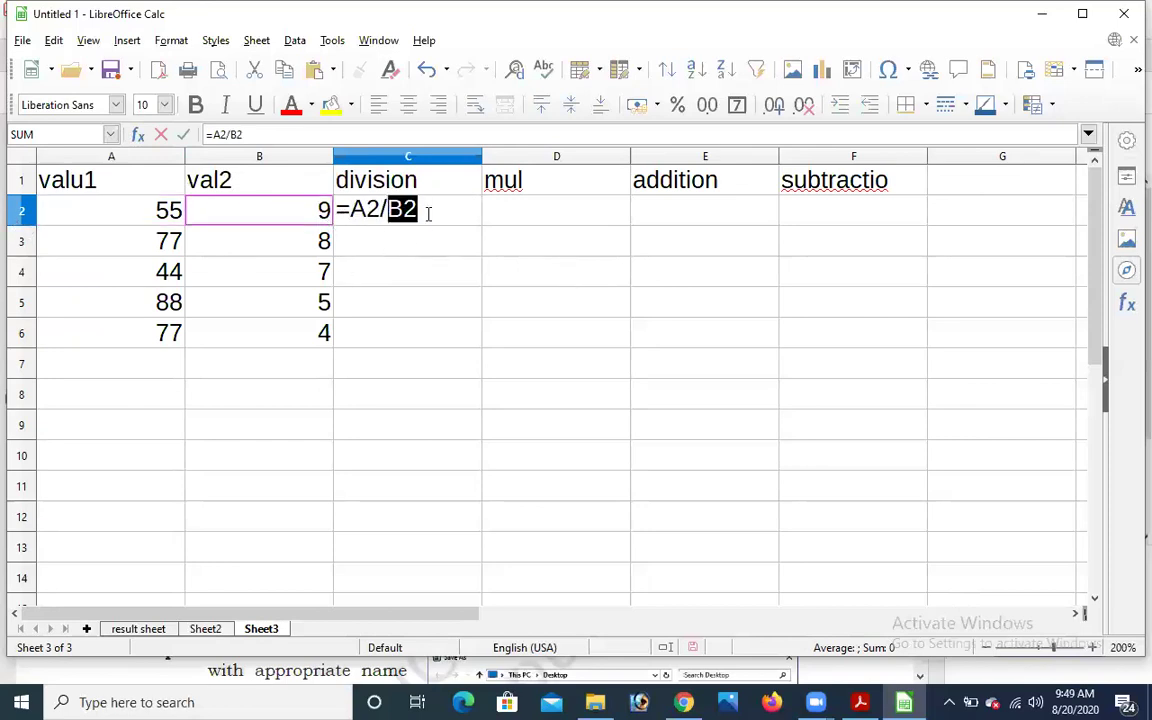
pyautogui.press('Return')
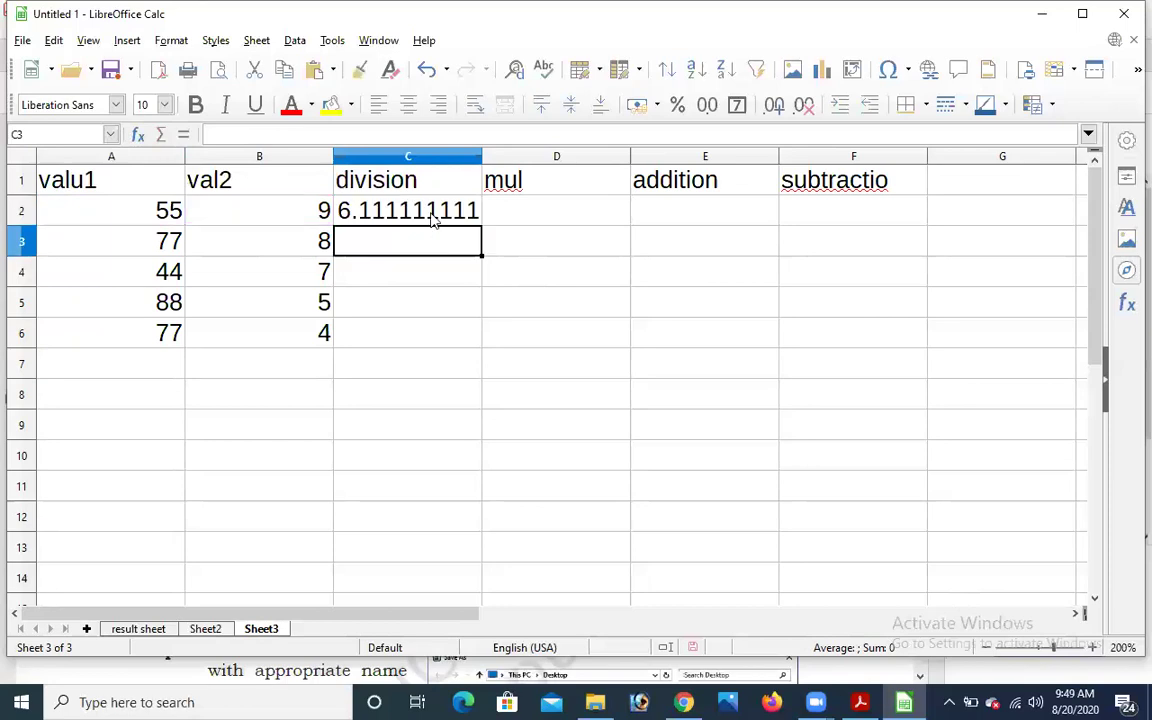
pyautogui.click(433, 220)
pyautogui.moveTo(481, 226); pyautogui.dragTo(480, 345)
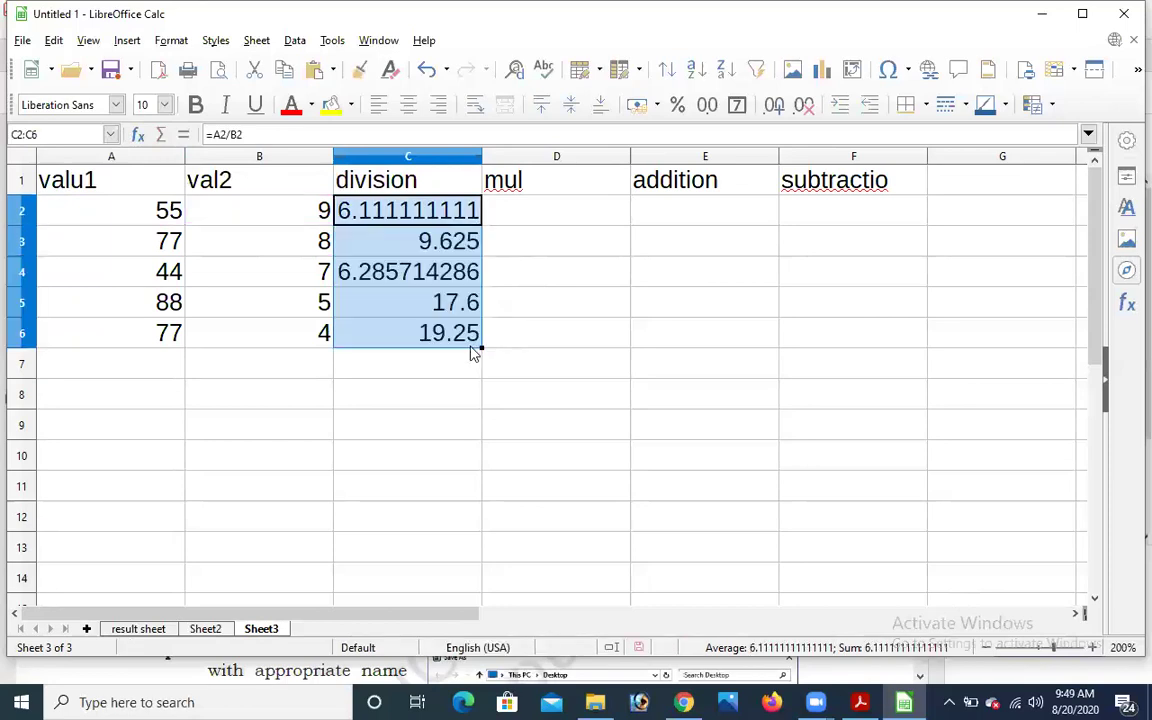
# Change the first pair of values to 50 in A2 and 10 in B2.
pyautogui.click(163, 212)
pyautogui.press('F2')
pyautogui.press('BackSpace')
pyautogui.write('9')
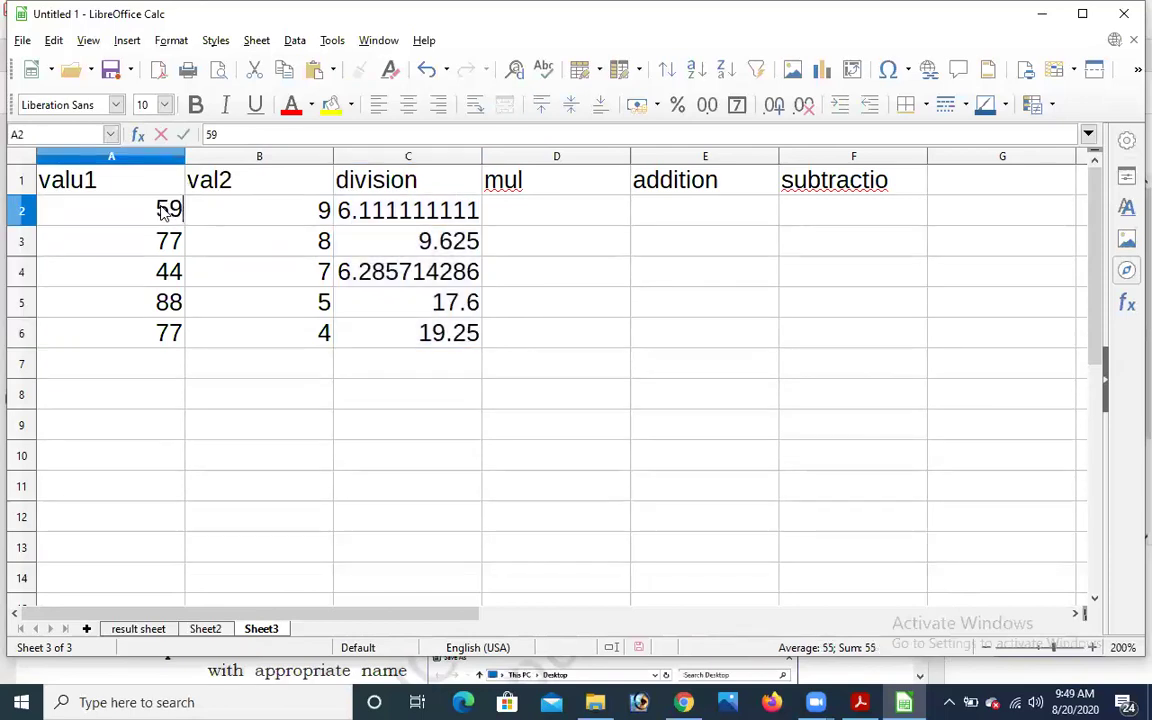
pyautogui.press('BackSpace')
pyautogui.write('0')
pyautogui.click(296, 210)
pyautogui.write('10')
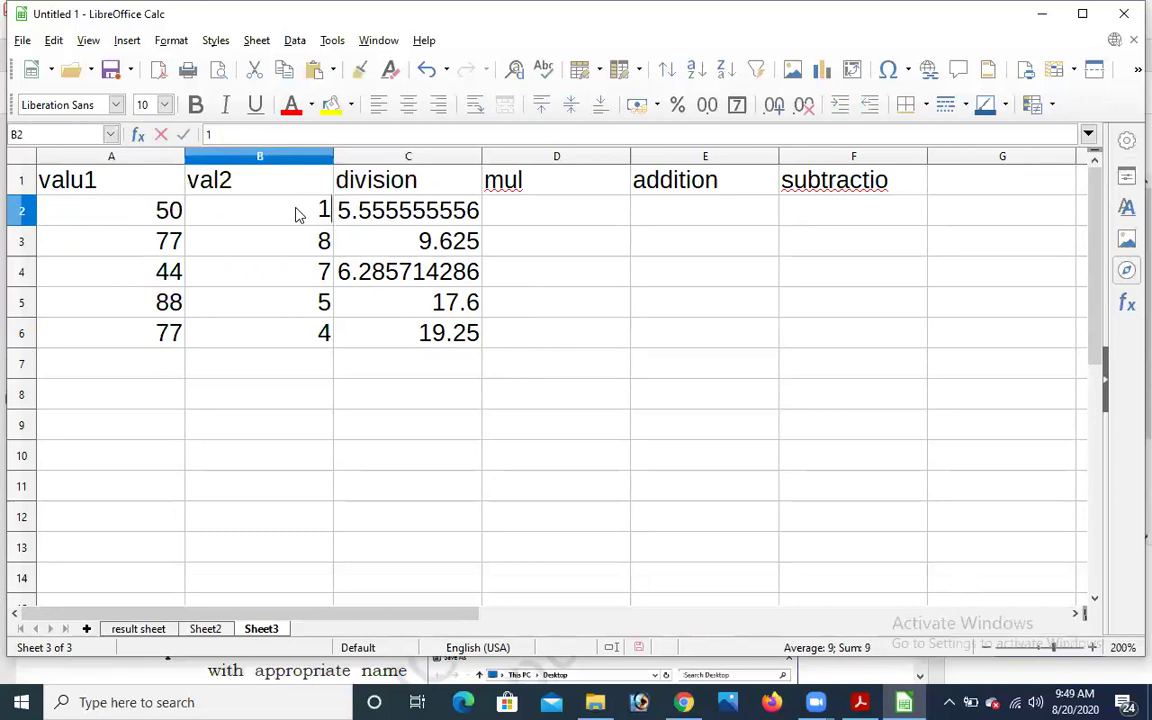
pyautogui.click(380, 420)
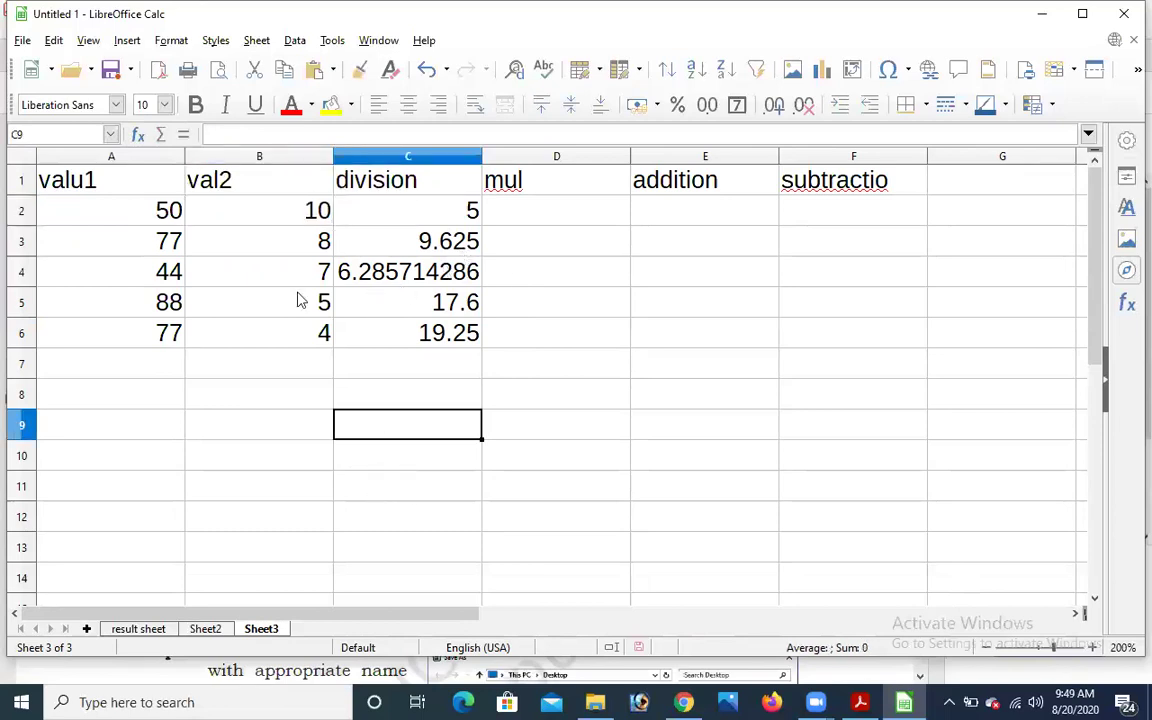
# Change the second pair of values to 70 in A3 and 5 in B3.
pyautogui.click(174, 249)
pyautogui.write('70')
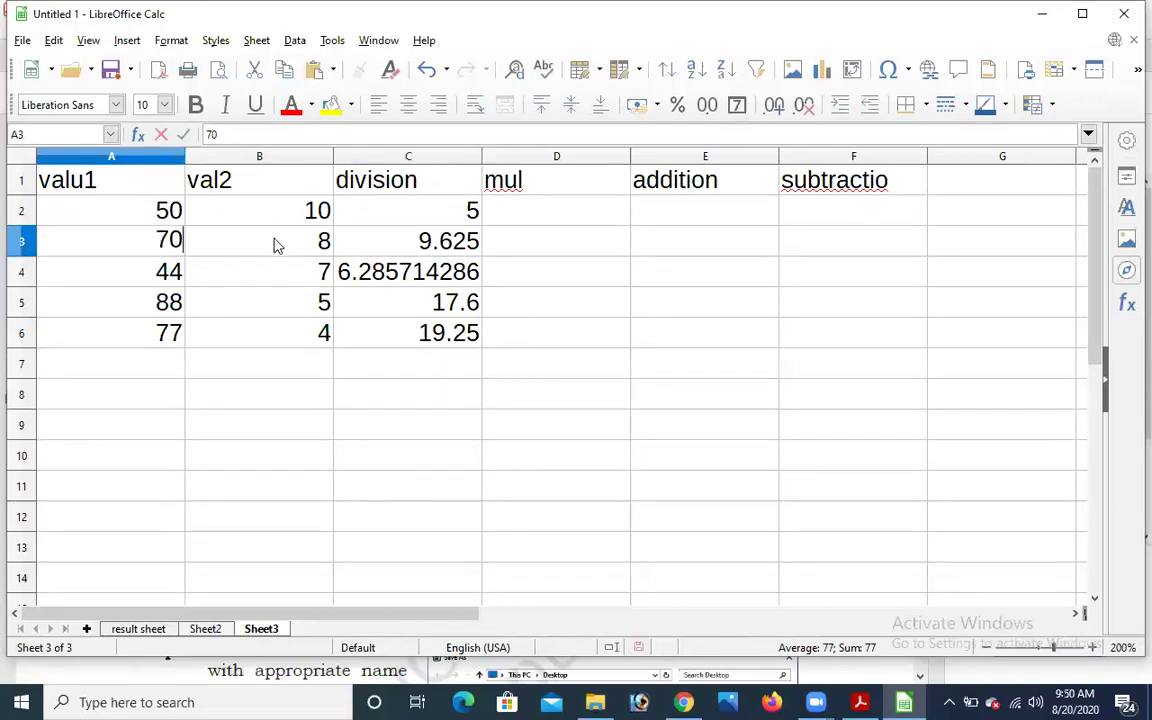
pyautogui.click(276, 246)
pyautogui.write('5')
pyautogui.click(450, 372)
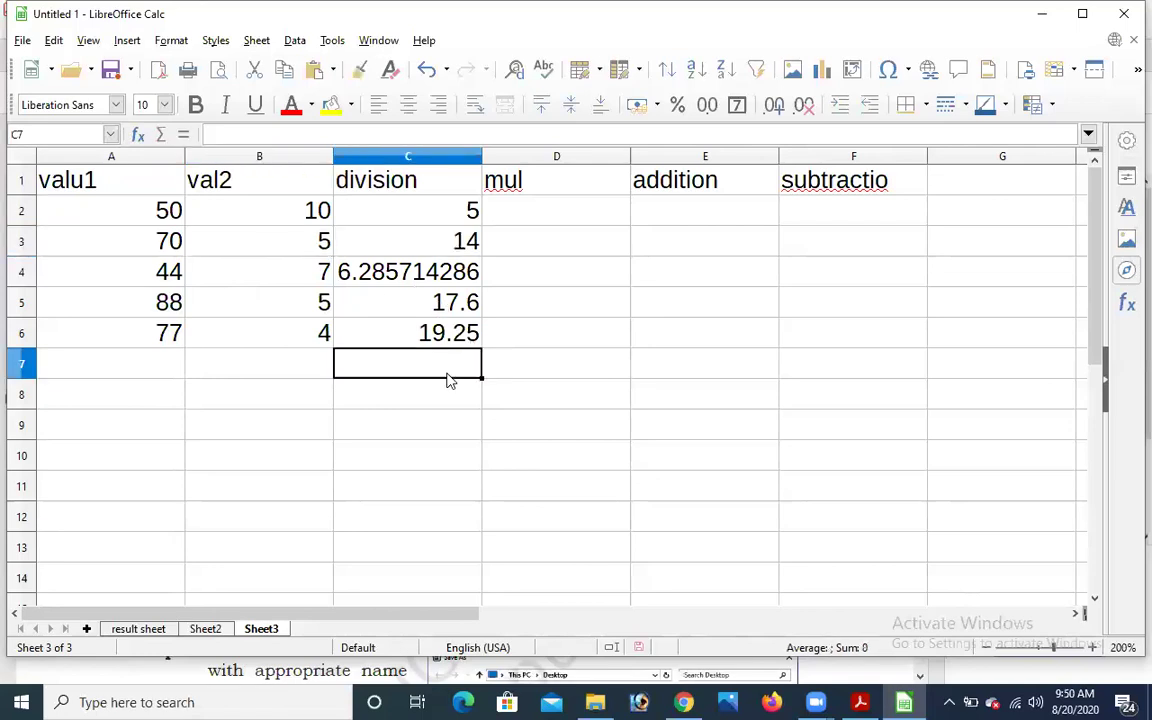
# Examine the division formula in C2, leave it without saving any edit, and select D2.
pyautogui.doubleClick(406, 207)
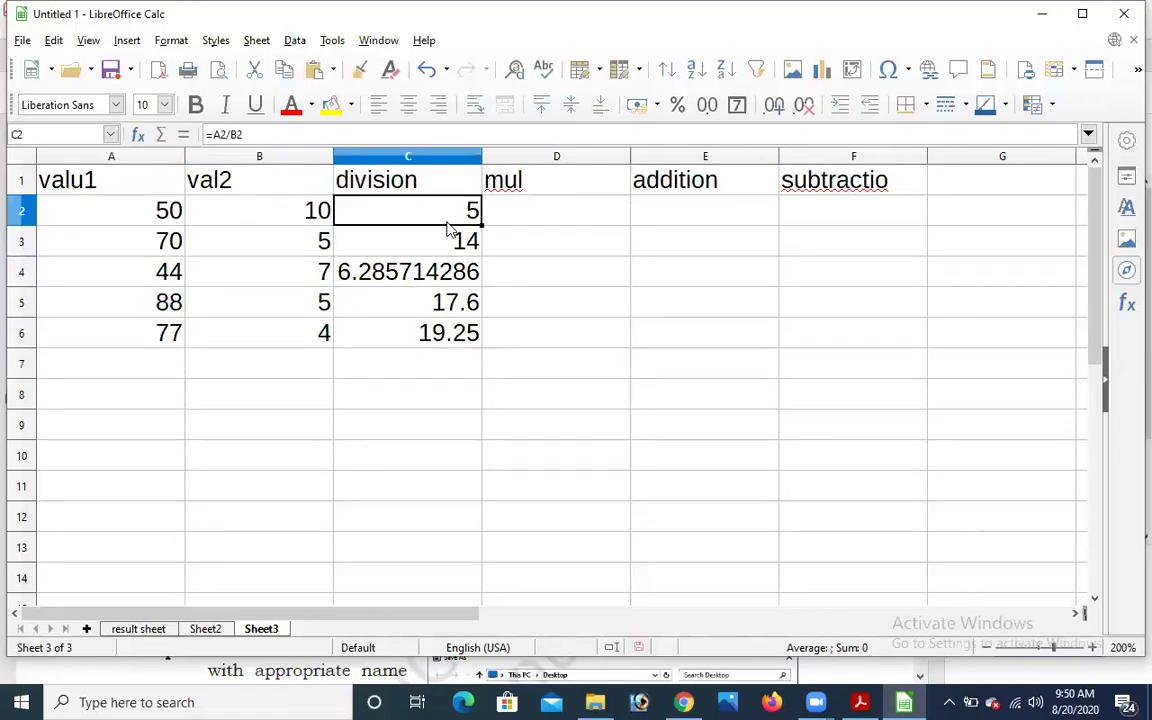
pyautogui.click(381, 209)
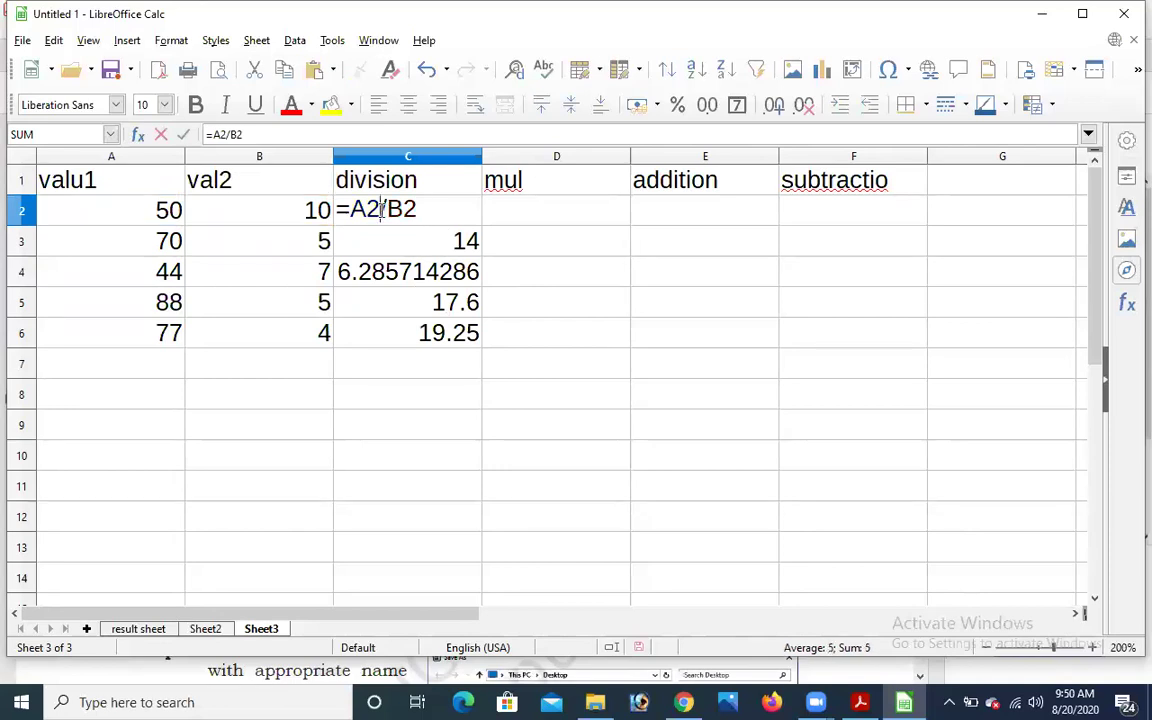
pyautogui.click(505, 215)
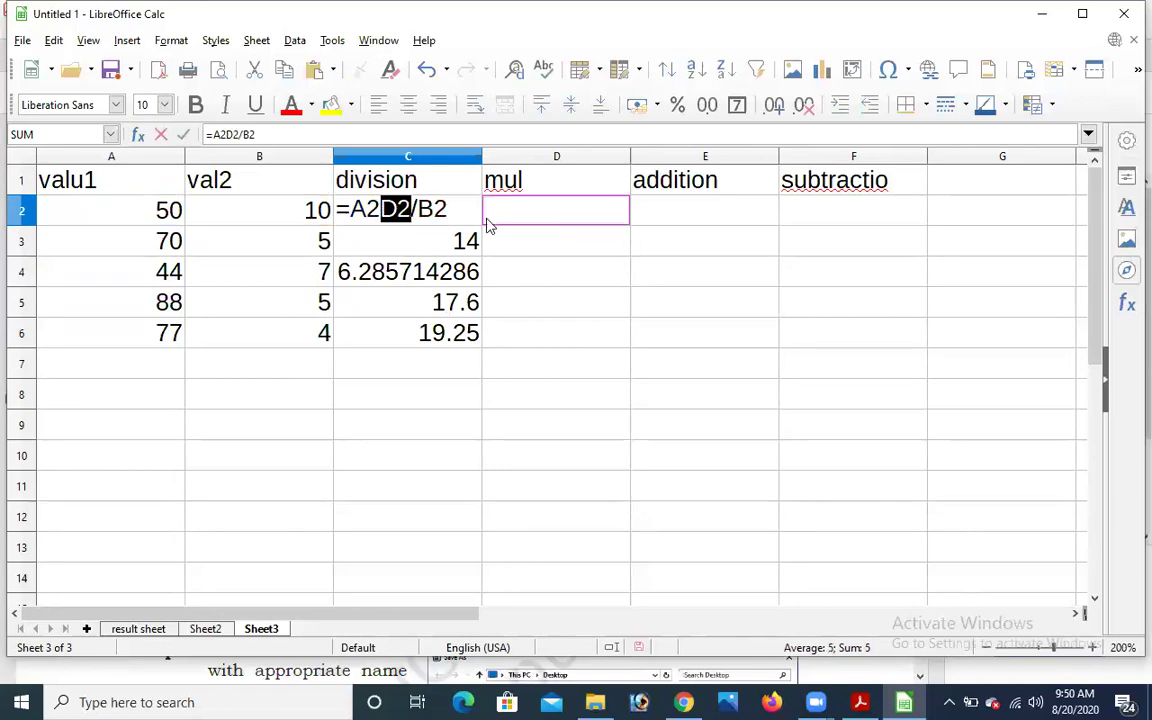
pyautogui.press('Escape')
pyautogui.click(490, 227)
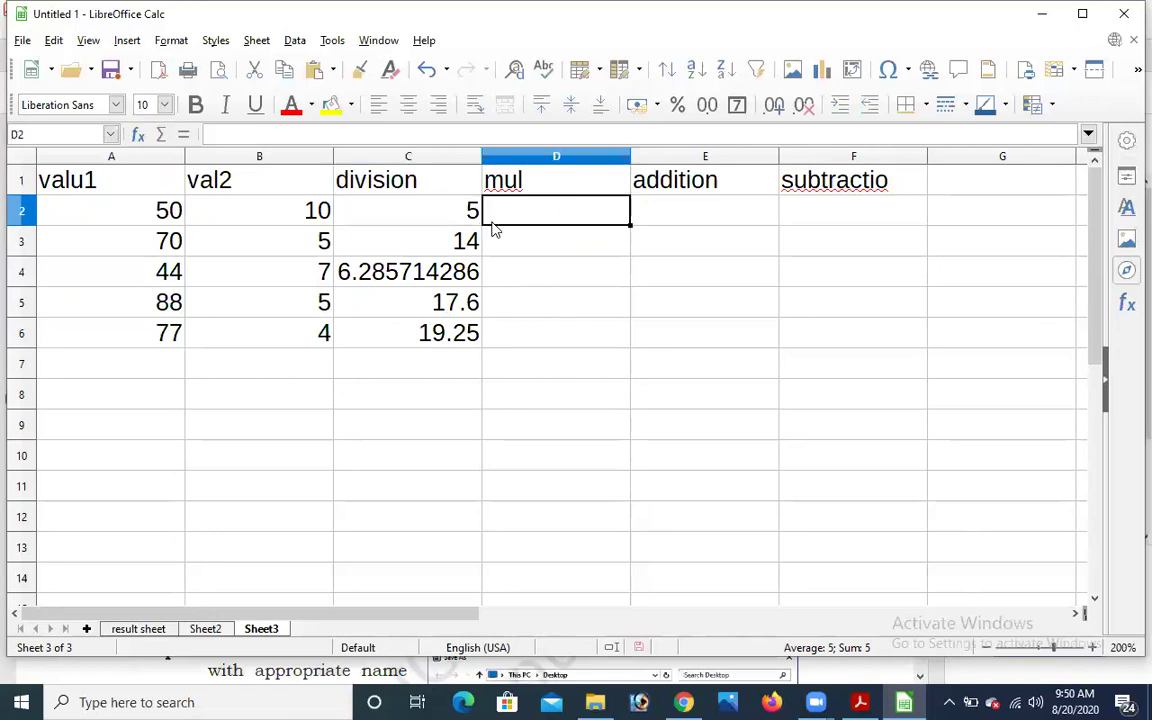
# Multiply valu1 by val2 in D2 with the formula =A2*B2 and fill it down to D6.
pyautogui.write('=')
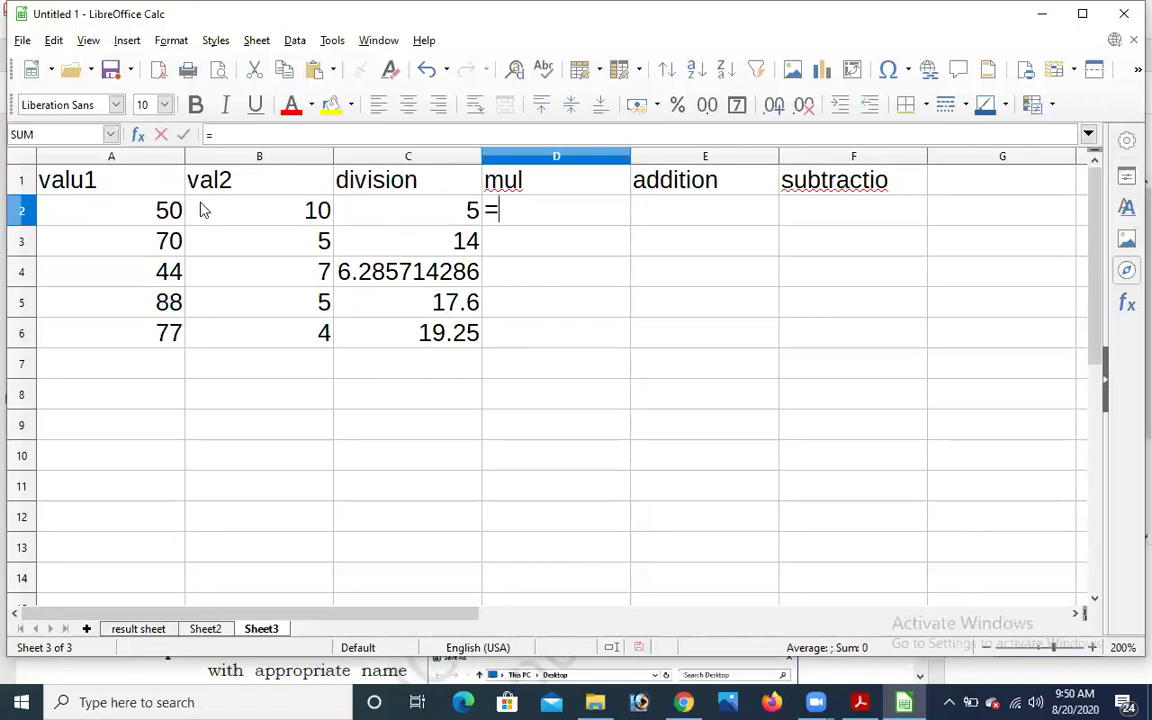
pyautogui.click(150, 214)
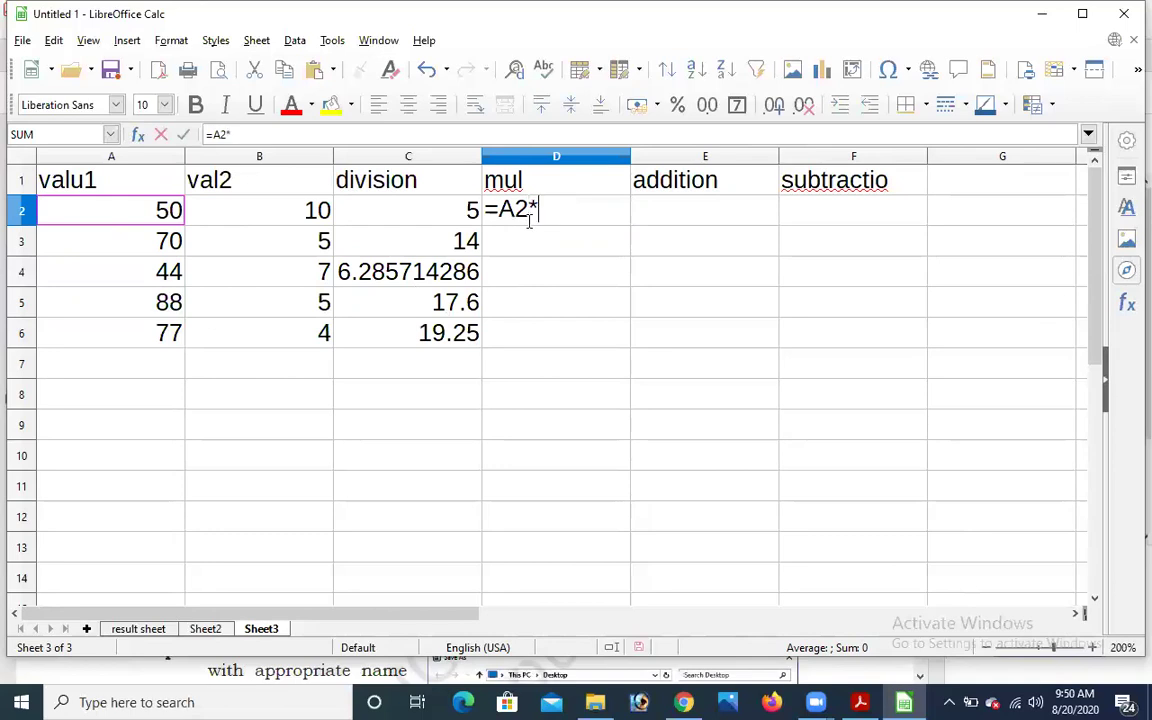
pyautogui.write('*')
pyautogui.click(312, 211)
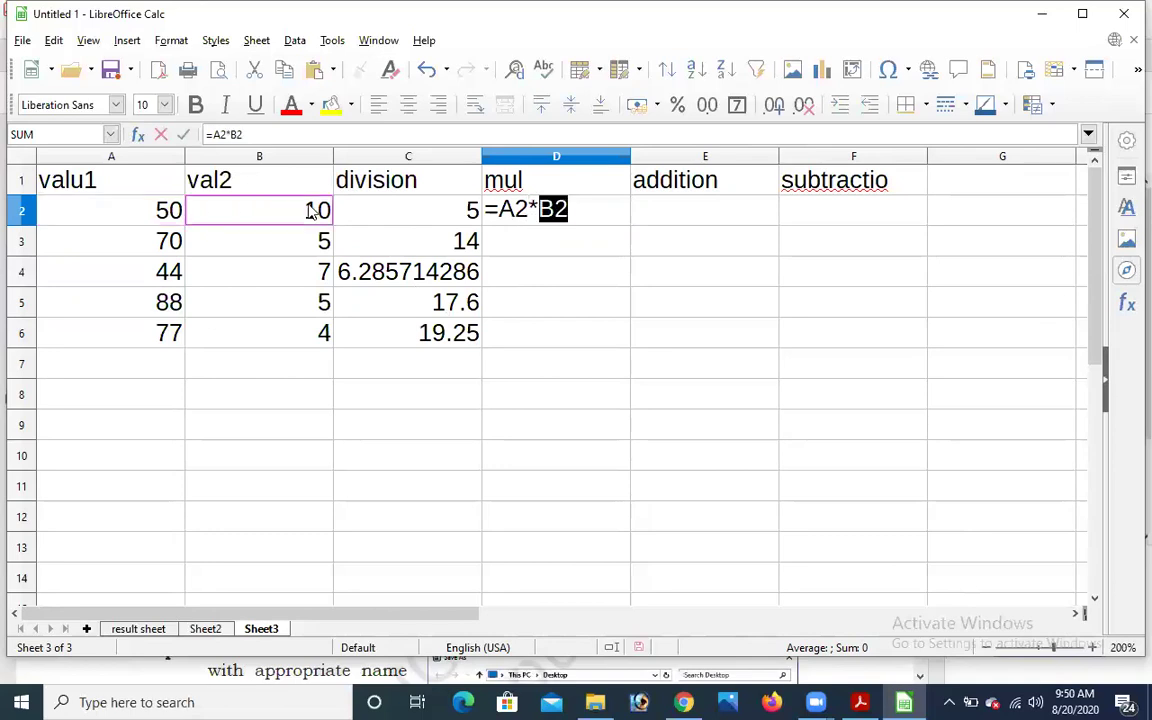
pyautogui.press('Return')
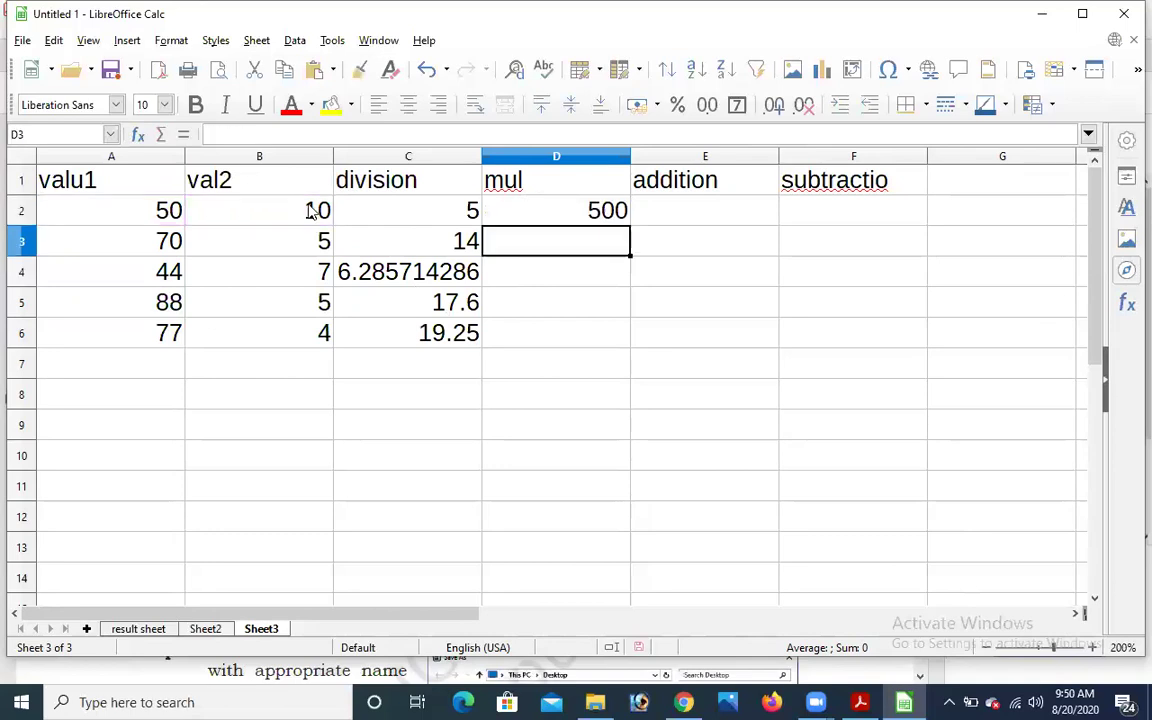
pyautogui.click(570, 221)
pyautogui.moveTo(627, 226); pyautogui.dragTo(627, 335)
# Add valu1 and val2 in E2 with the formula =A2+B2 and fill it down to E6.
pyautogui.click(650, 220)
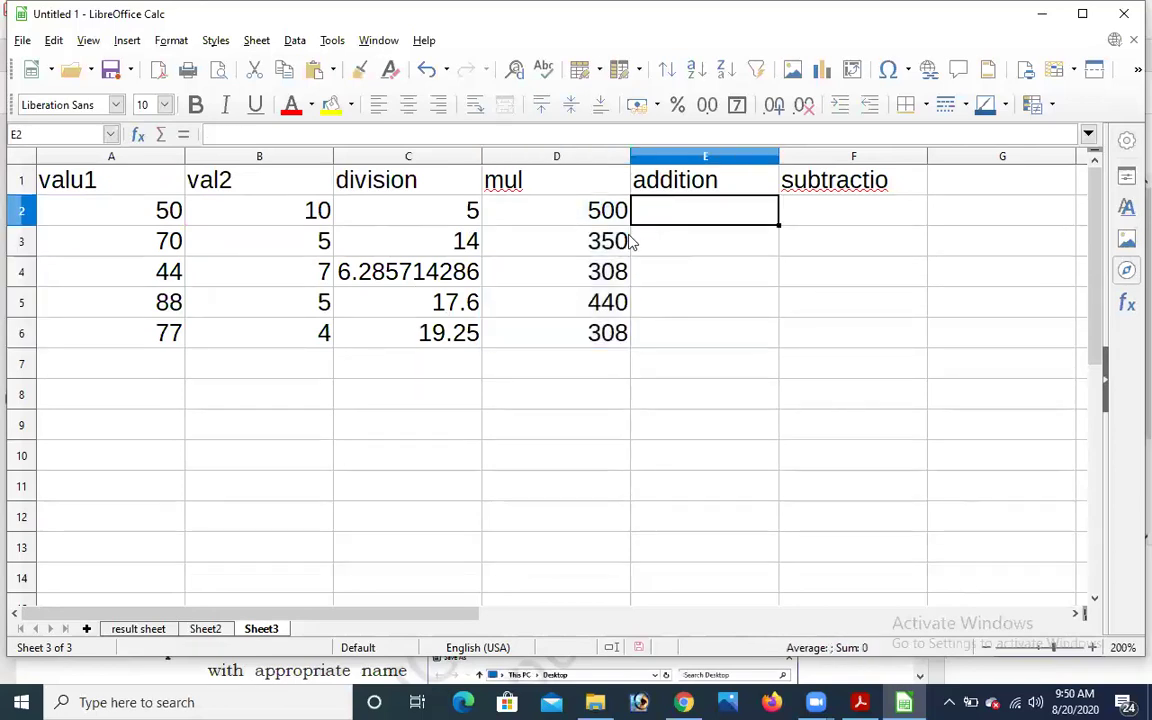
pyautogui.write('=')
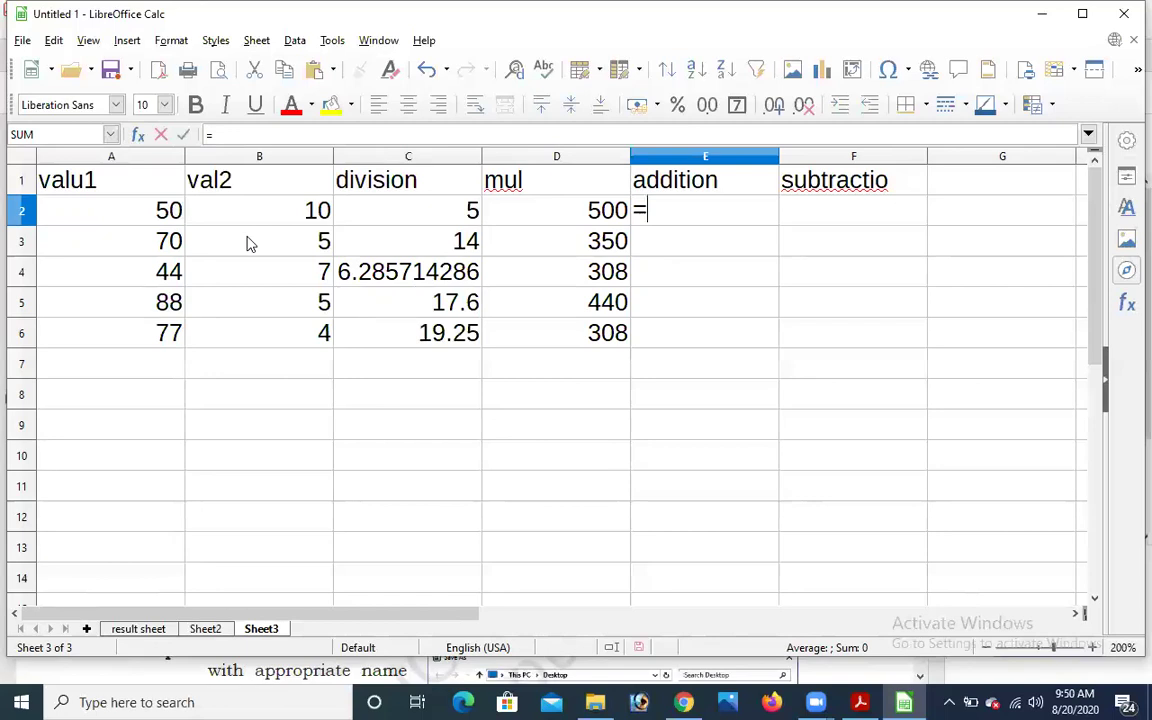
pyautogui.click(148, 211)
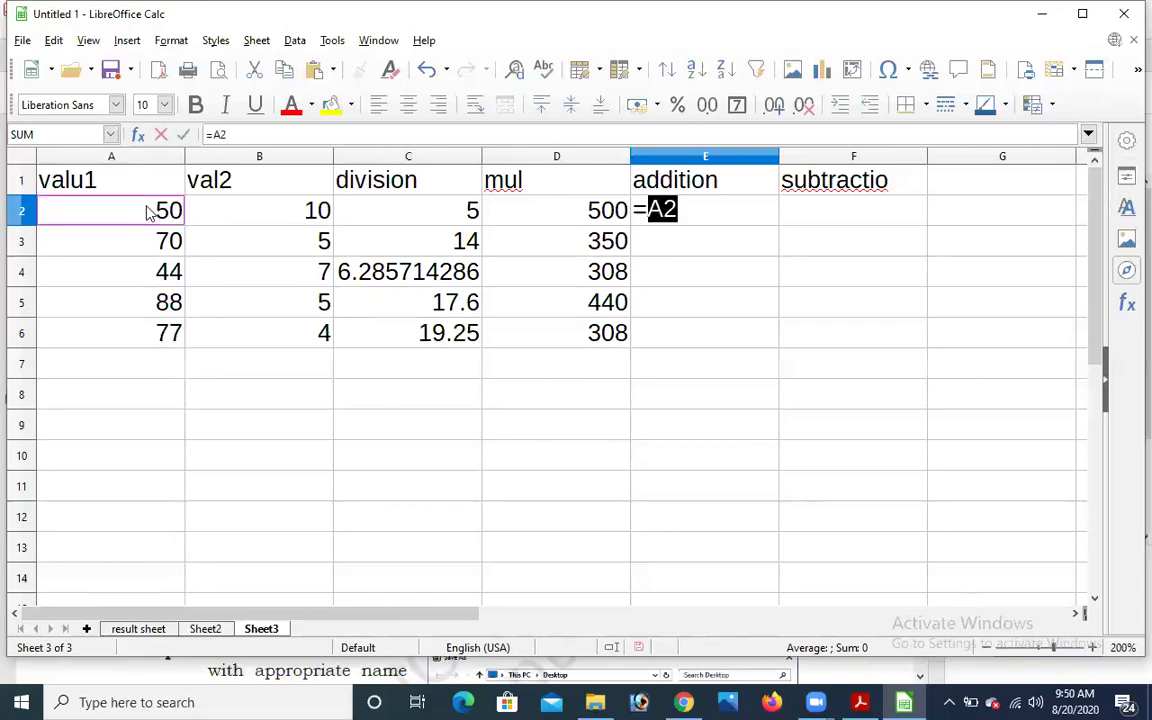
pyautogui.write('+')
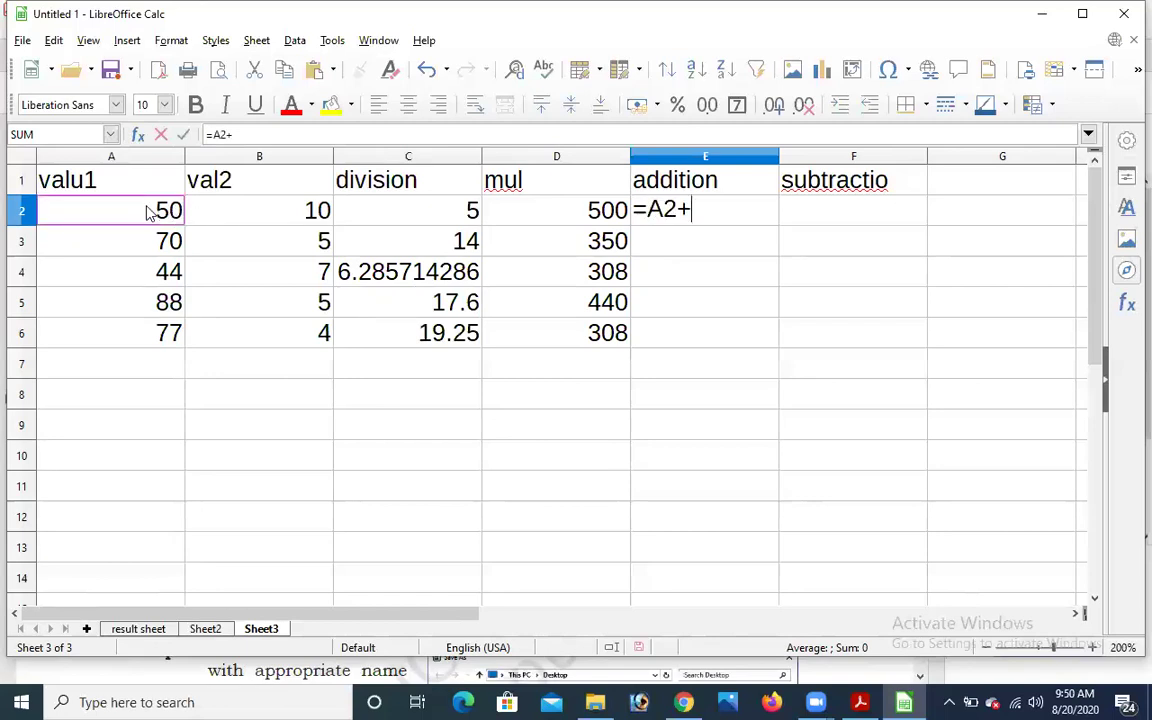
pyautogui.click(265, 215)
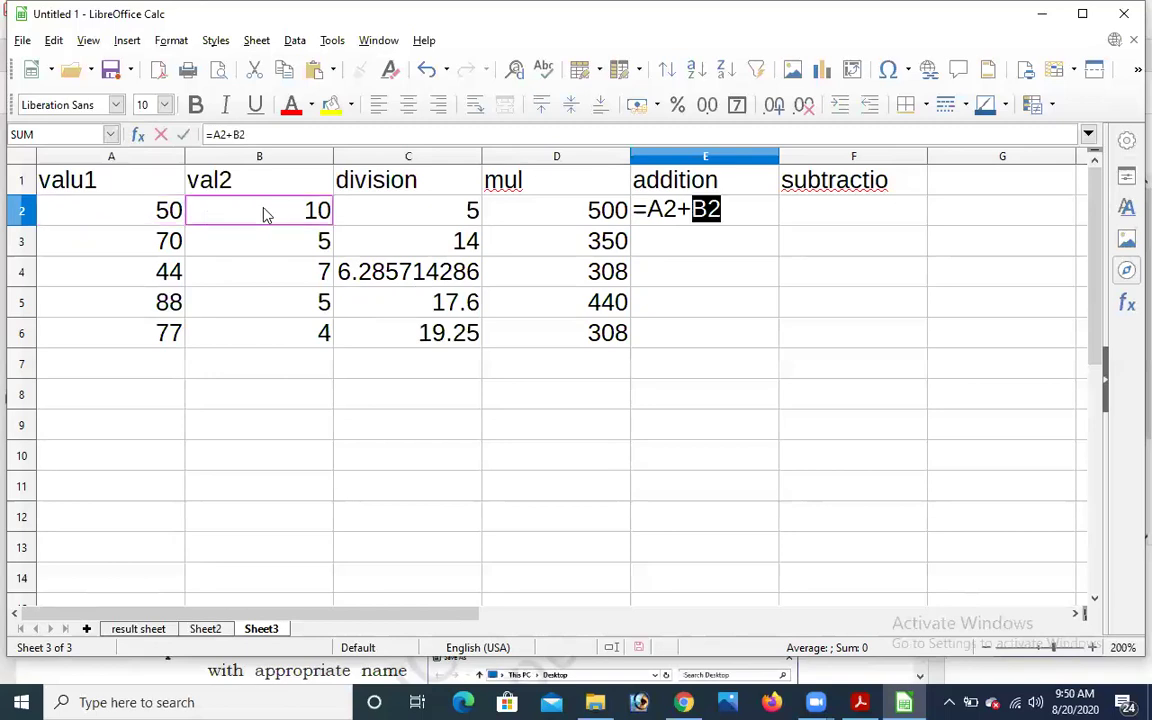
pyautogui.press('Return')
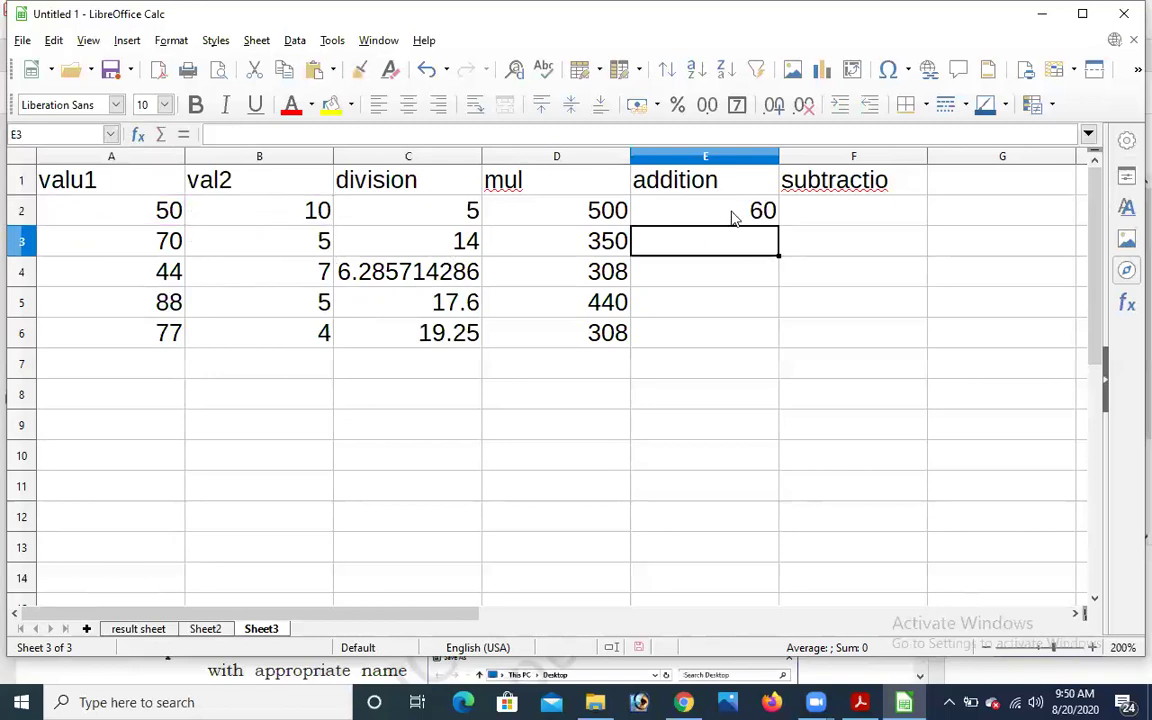
pyautogui.click(765, 218)
pyautogui.moveTo(777, 226); pyautogui.dragTo(775, 338)
pyautogui.click(823, 224)
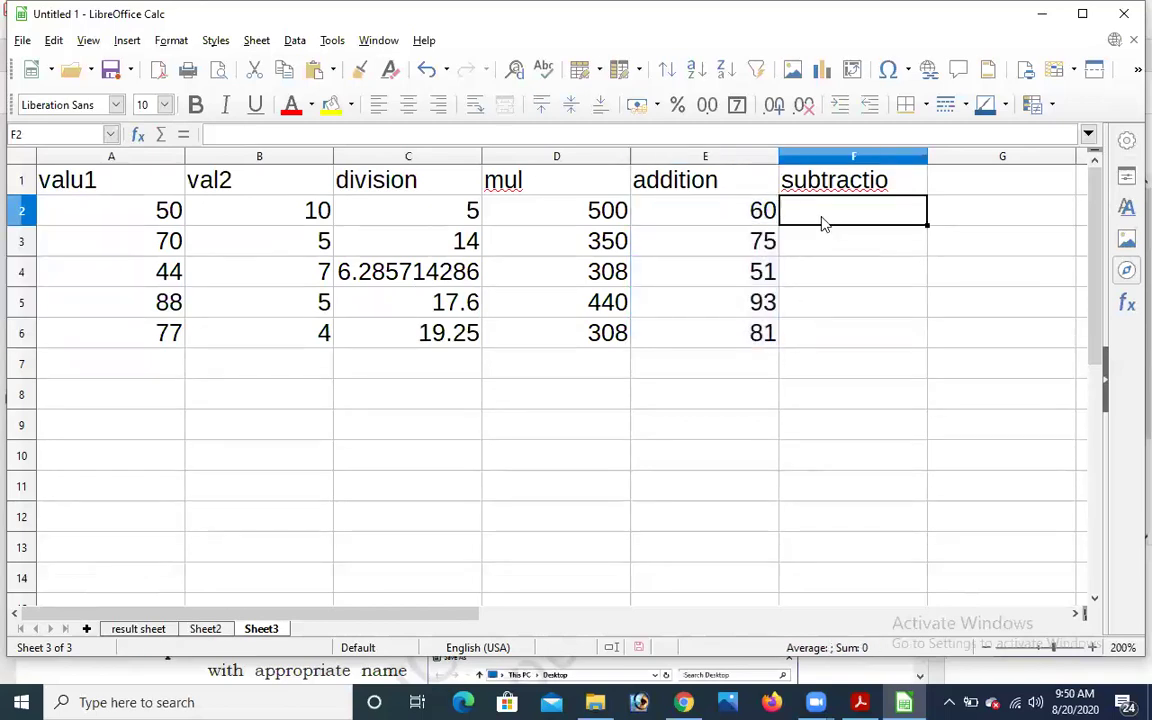
pyautogui.write('=')
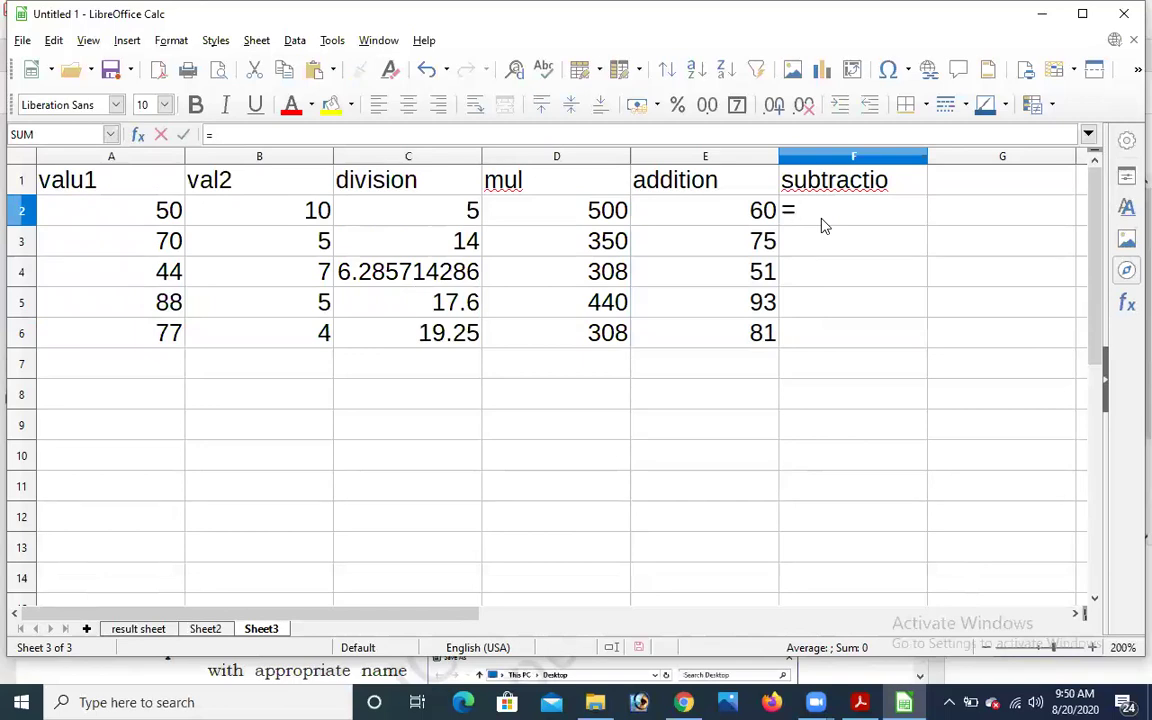
pyautogui.press('BackSpace')
pyautogui.click(166, 210)
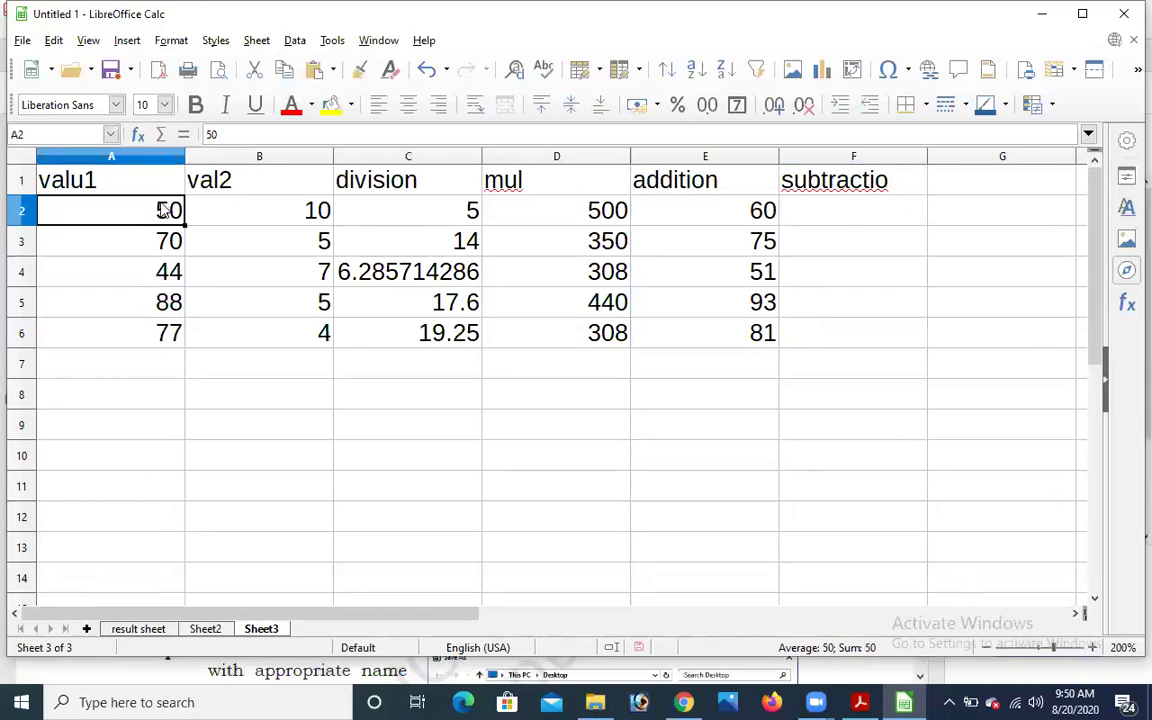
# Enter a2-b2 in F2 below the subtraction heading.
pyautogui.click(862, 215)
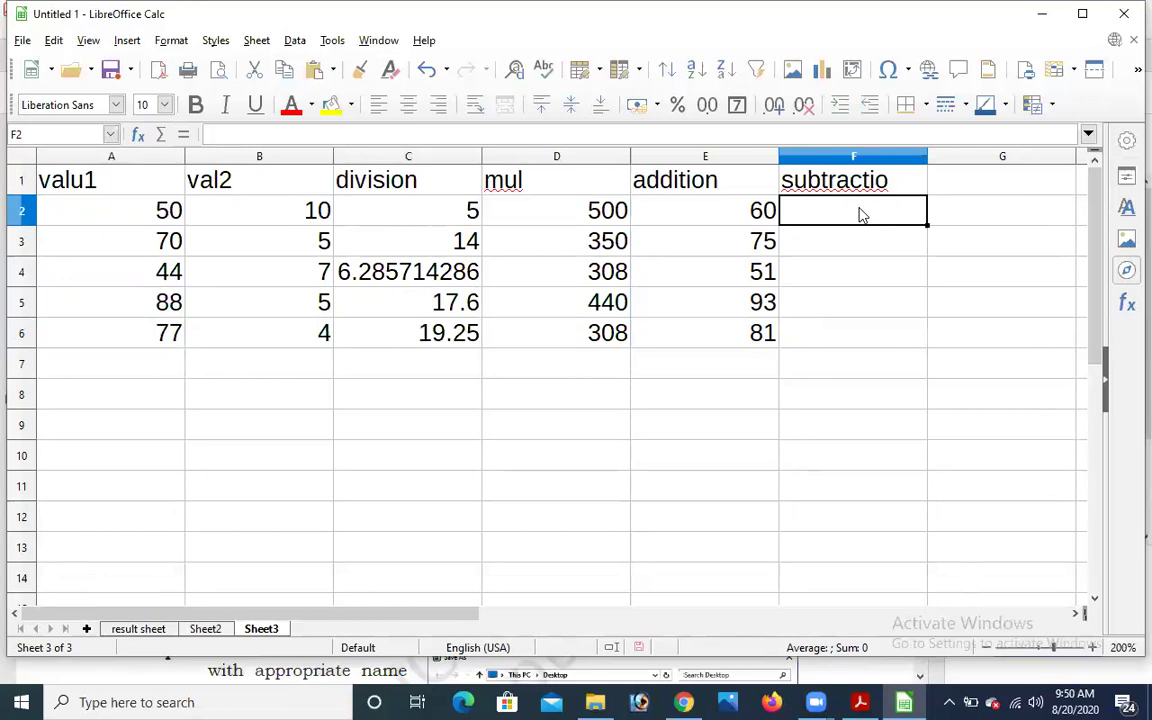
pyautogui.write('a2')
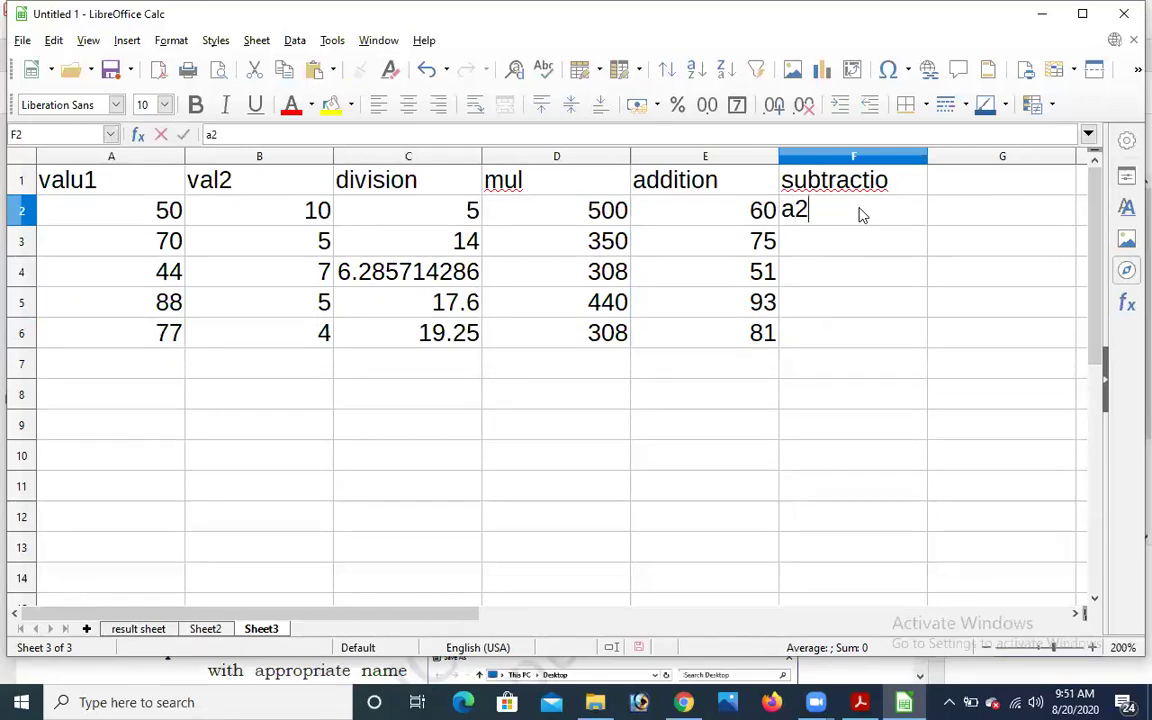
pyautogui.write('=')
pyautogui.press('BackSpace')
pyautogui.write('-b2')
pyautogui.press('Return')
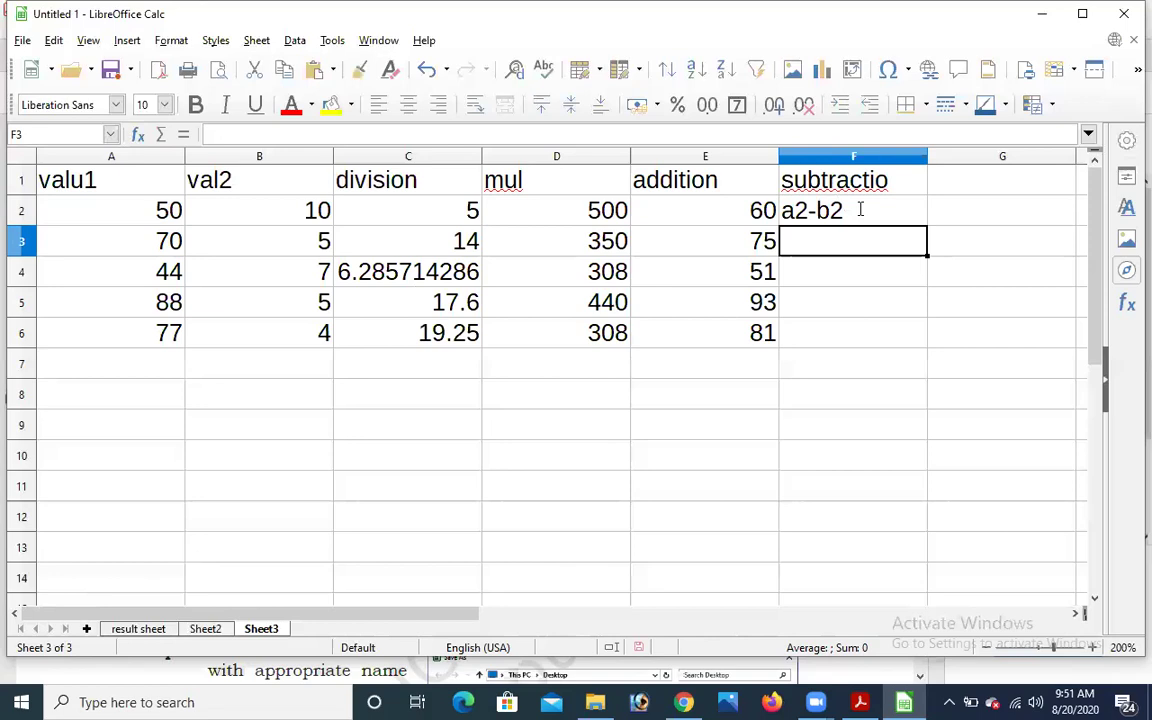
# Put an equals sign before the entry in F2 to make it the formula =a2-b2, and fill it down to F6.
pyautogui.doubleClick(786, 210)
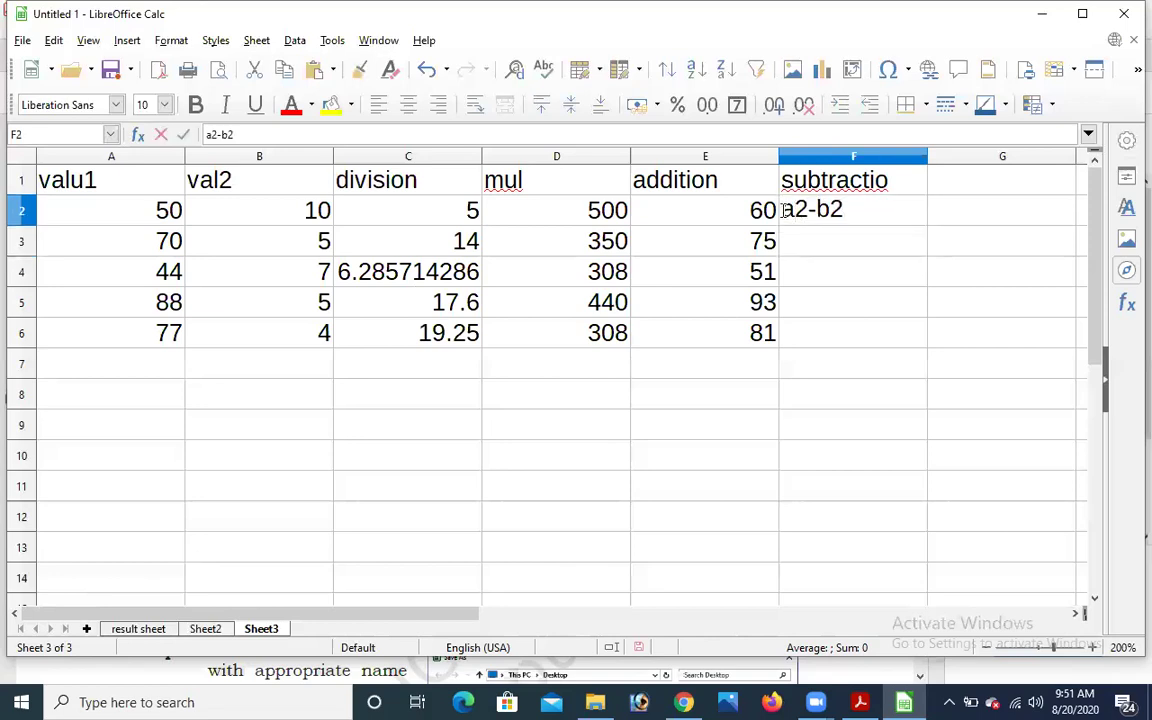
pyautogui.write('=')
pyautogui.click(882, 217)
pyautogui.press('Return')
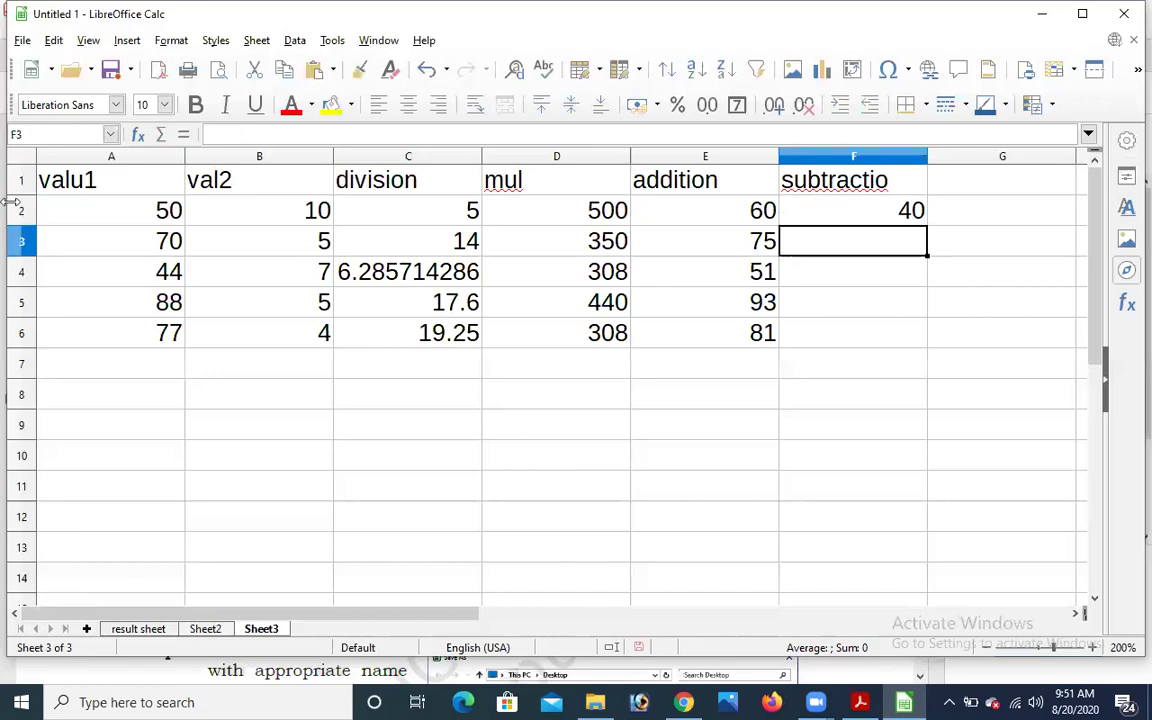
pyautogui.click(905, 208)
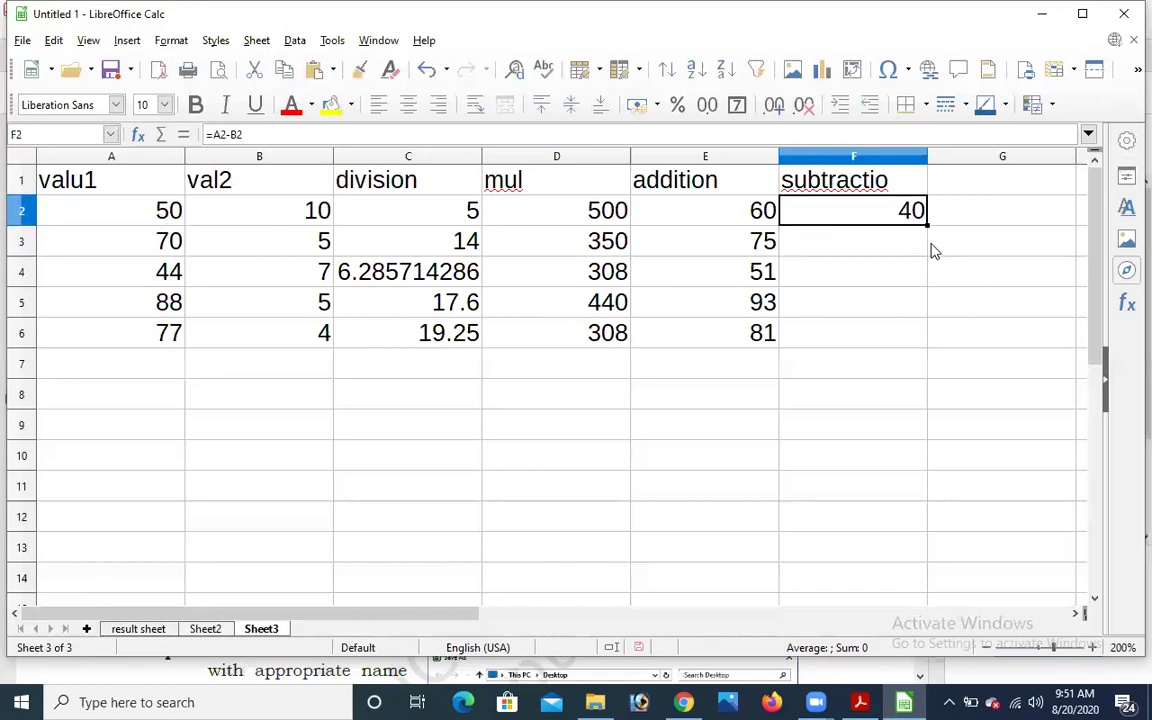
pyautogui.moveTo(926, 226); pyautogui.dragTo(918, 363)
pyautogui.click(885, 410)
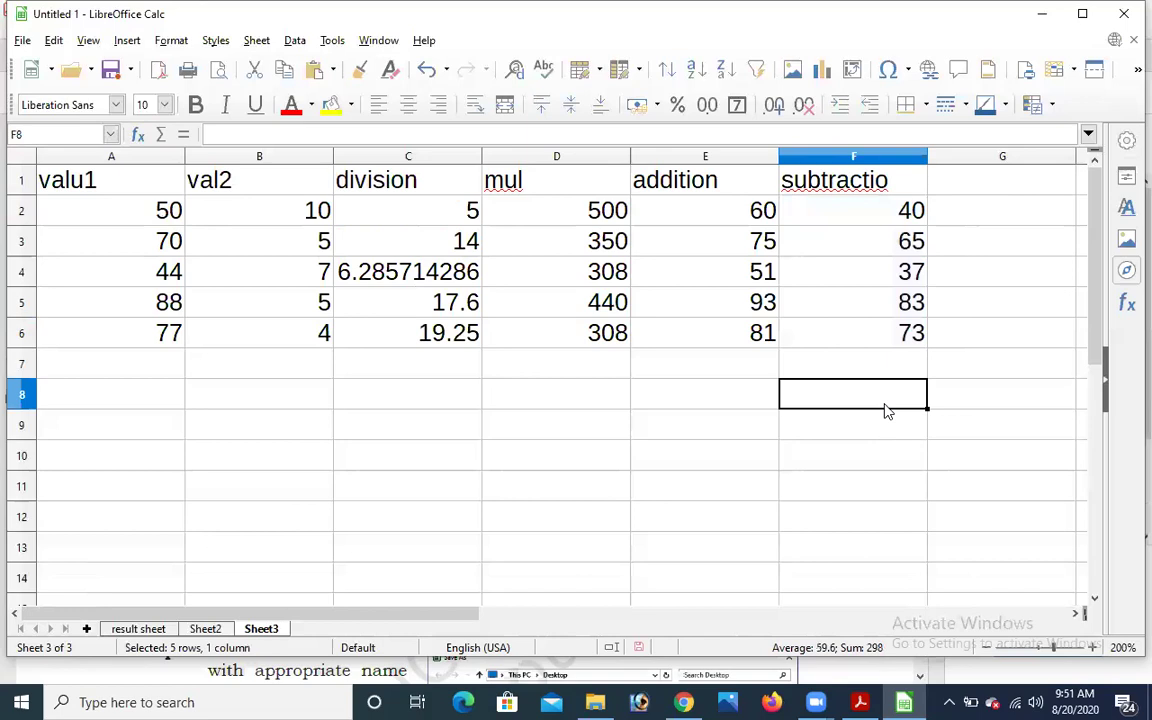
pyautogui.click(445, 193)
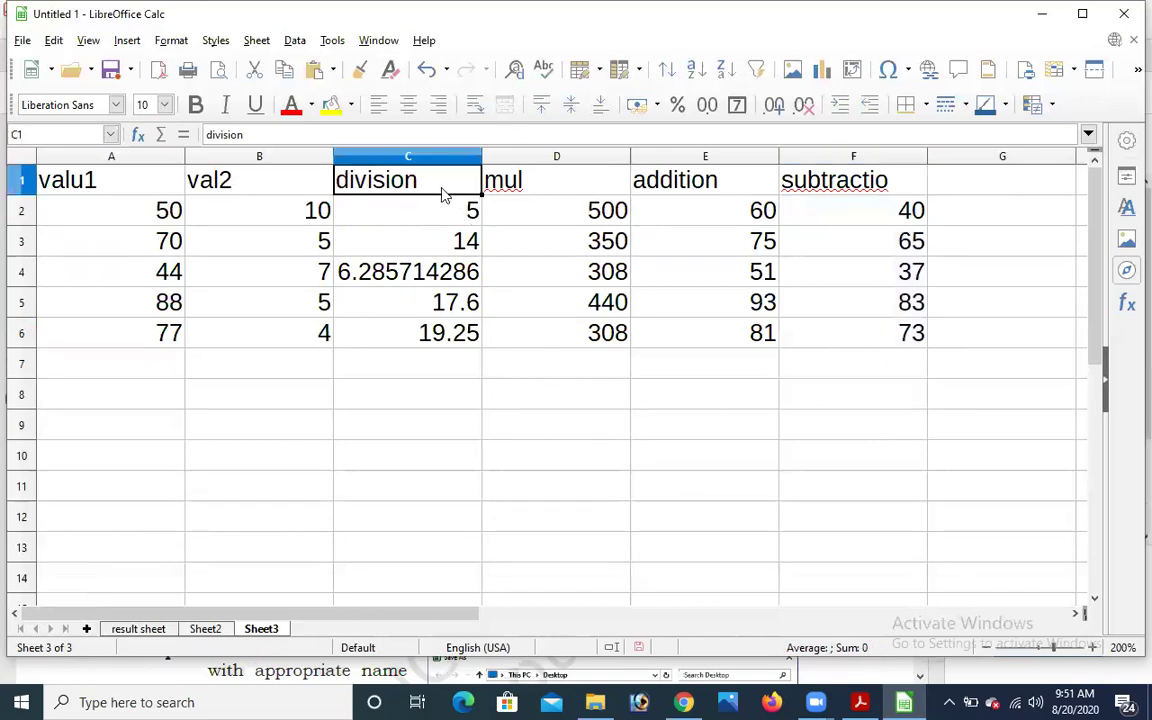
pyautogui.click(615, 182)
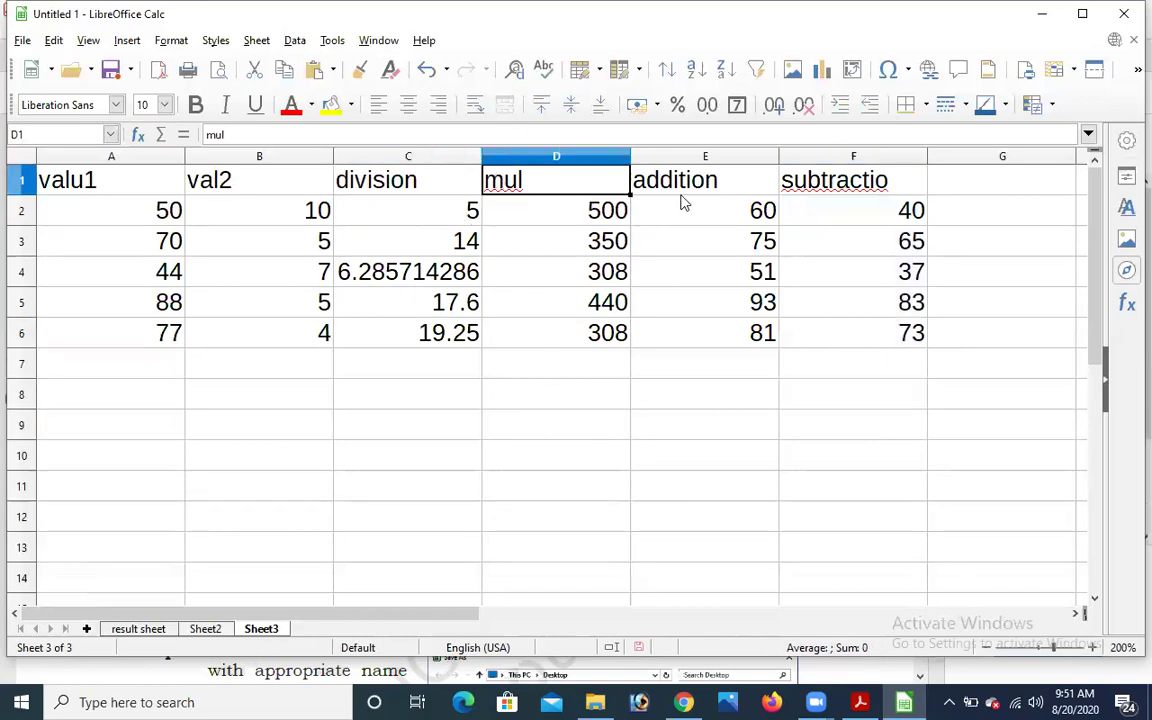
pyautogui.click(648, 180)
pyautogui.click(866, 193)
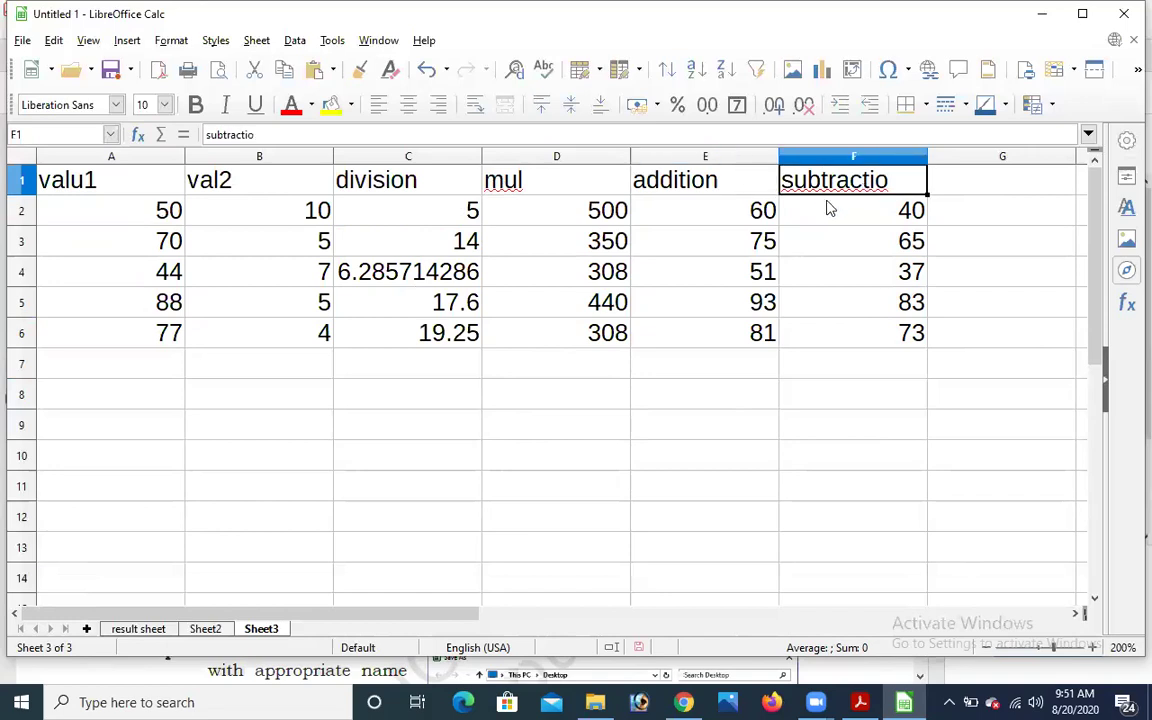
# Start a second table with the headings vaue in A10 and exponant in B10.
pyautogui.click(125, 460)
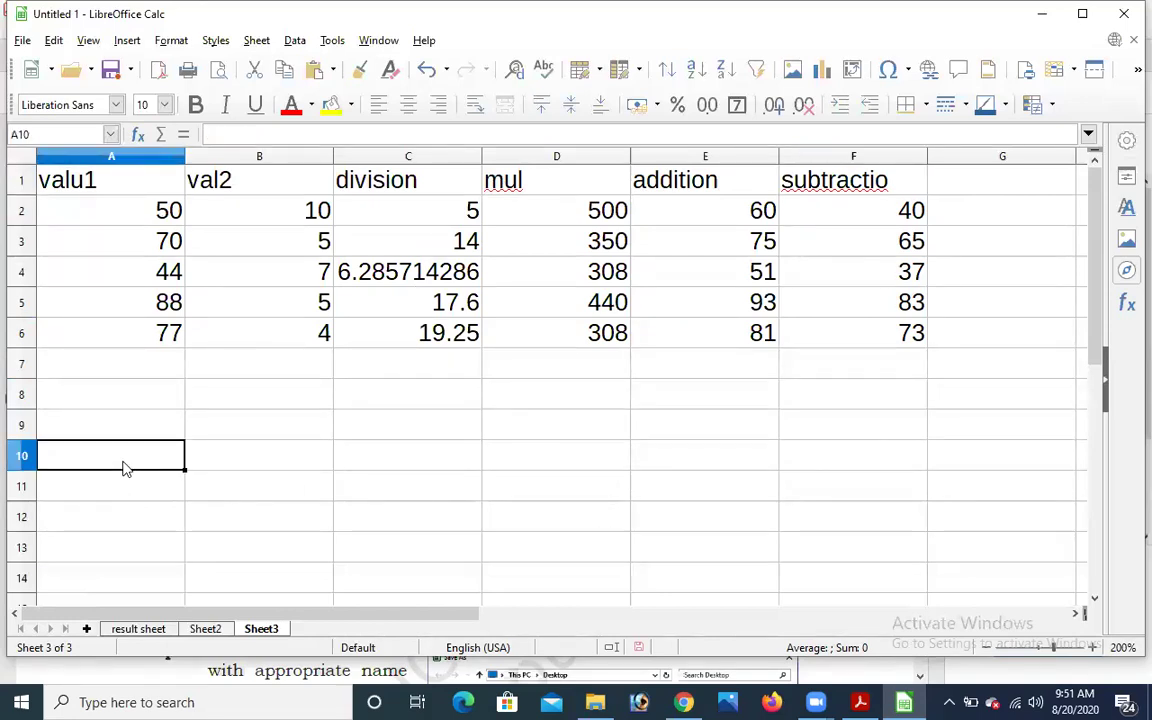
pyautogui.write('vaue')
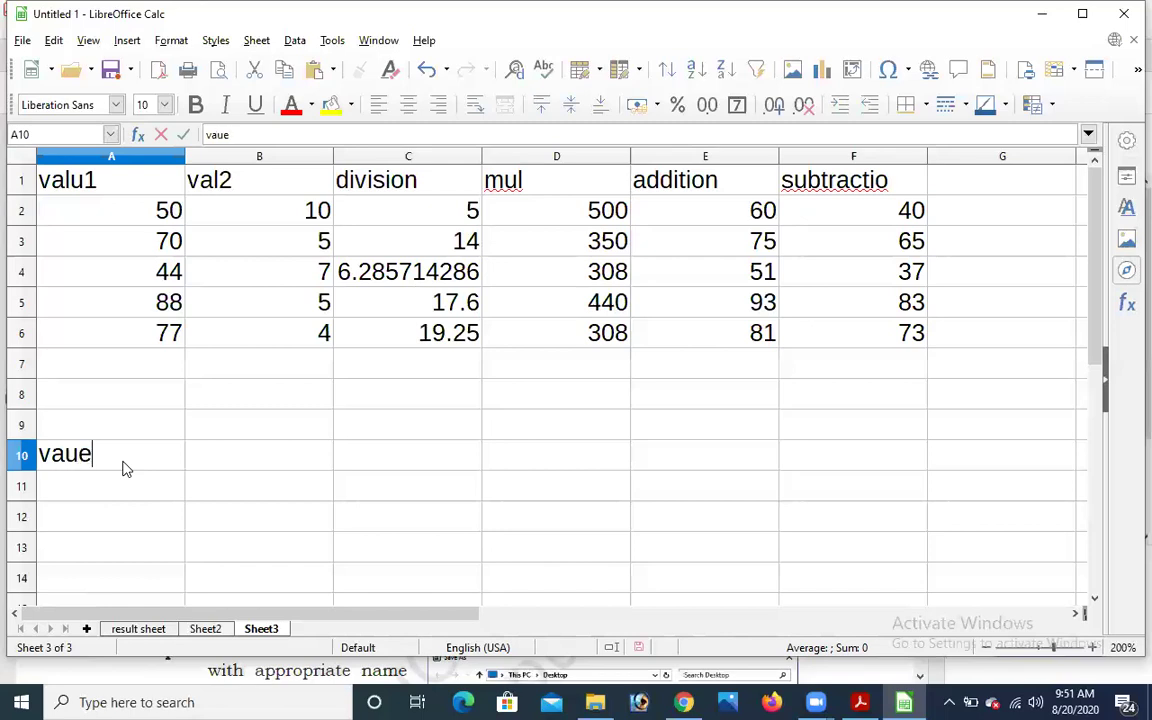
pyautogui.press('Tab')
pyautogui.write('e')
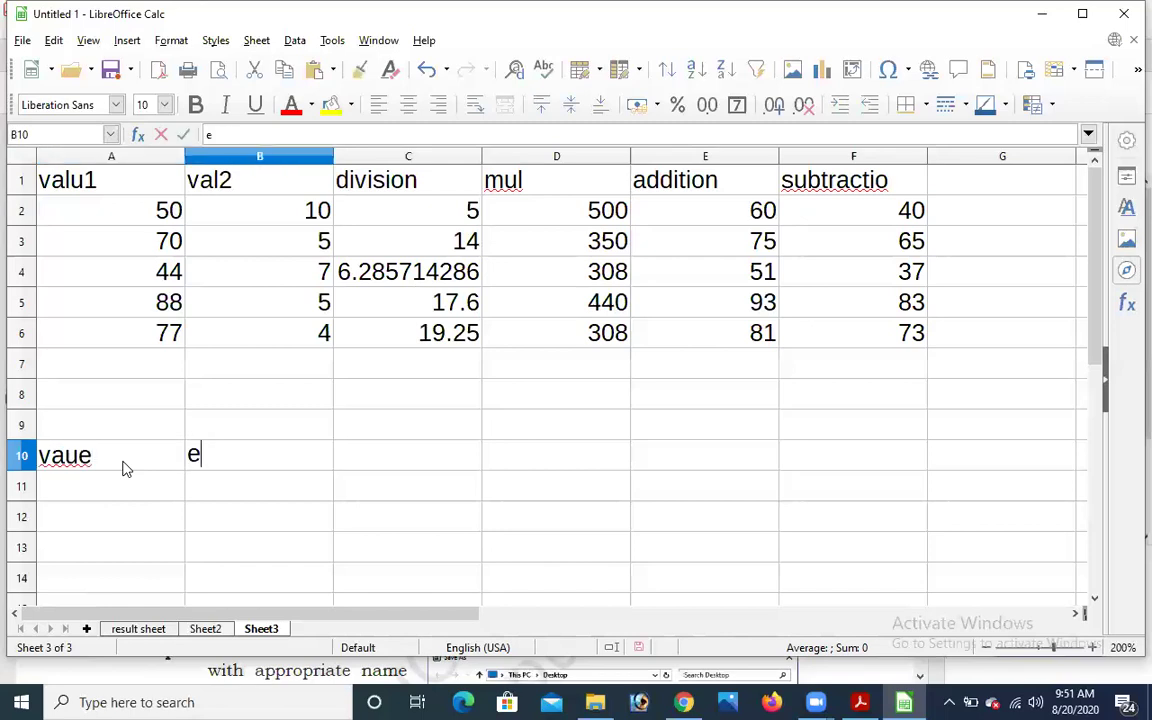
pyautogui.write('xponant')
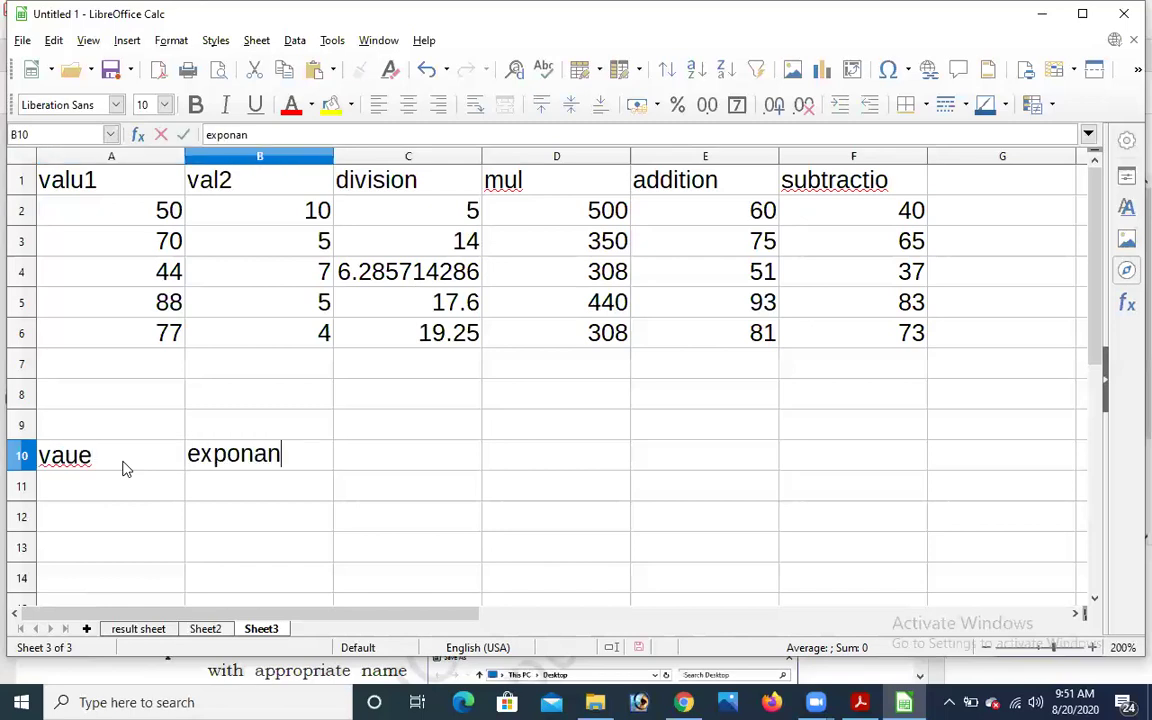
# Fill the vaue column with 2, 10, 2 and 10 in cells A11 to A14.
pyautogui.click(118, 484)
pyautogui.write('2')
pyautogui.press('Return')
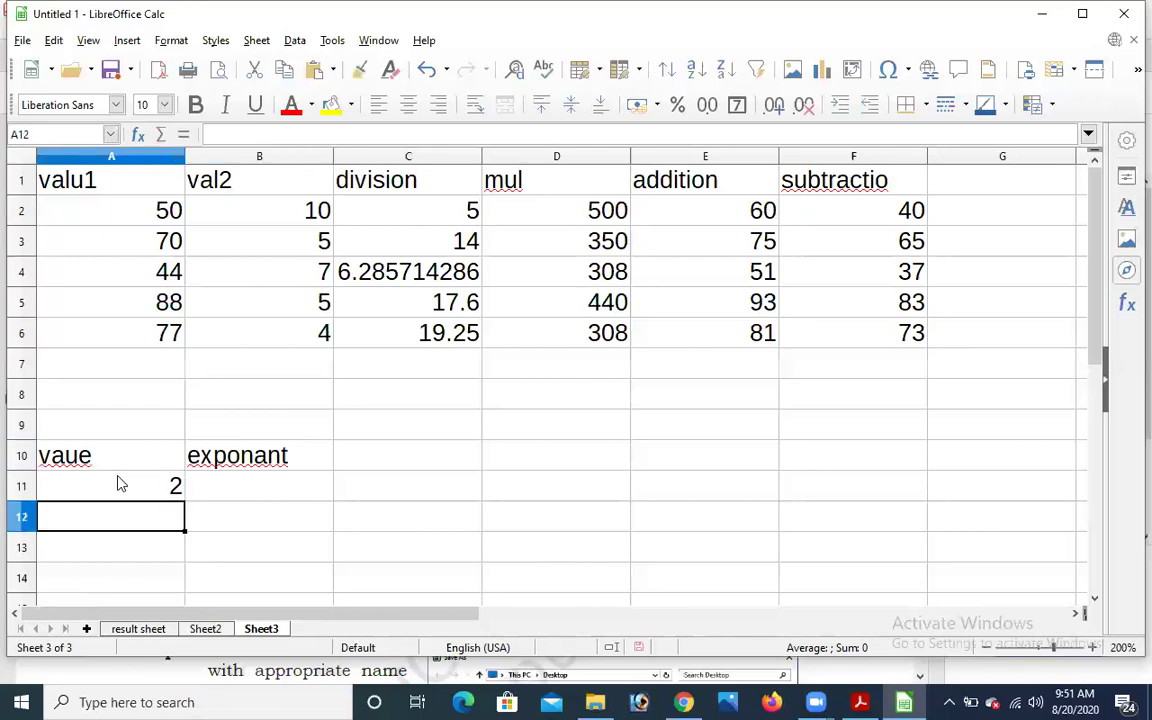
pyautogui.write('10')
pyautogui.press('Return')
pyautogui.write('2')
pyautogui.press('Return')
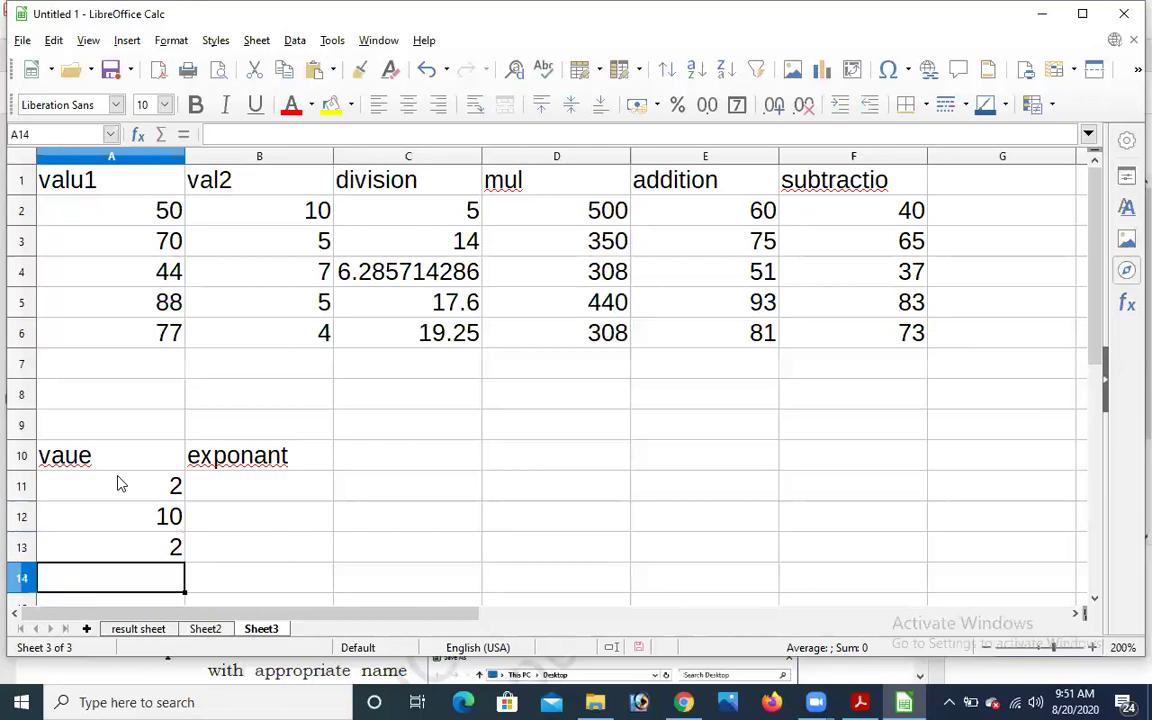
pyautogui.write('10')
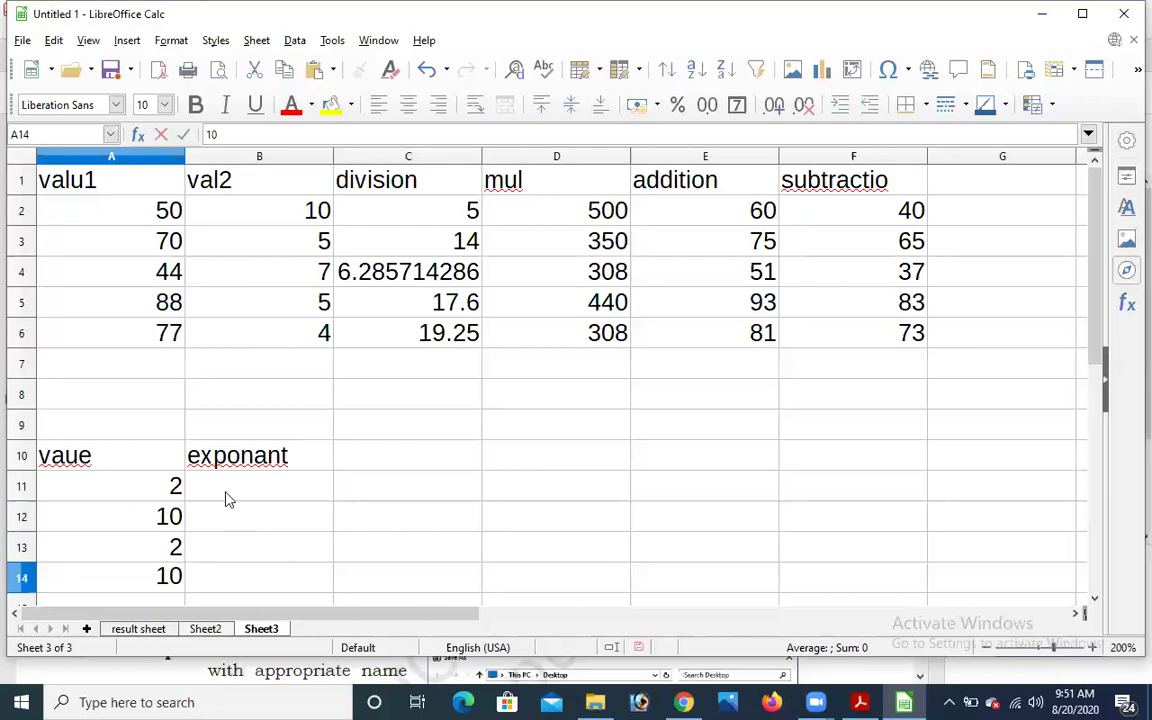
# Fill the exponant column with 5, 2, 10 and 2 in cells B11 to B14.
pyautogui.click(228, 498)
pyautogui.write('5')
pyautogui.click(253, 519)
pyautogui.write('2')
pyautogui.click(266, 556)
pyautogui.write('10')
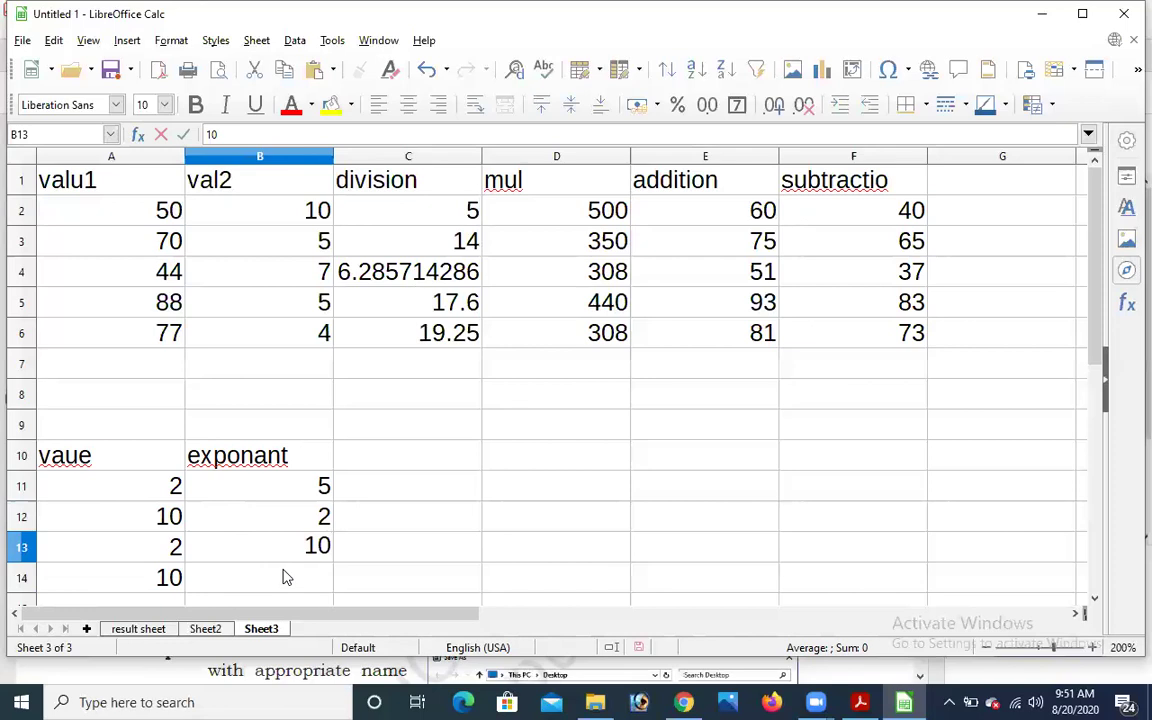
pyautogui.click(284, 577)
pyautogui.write('2')
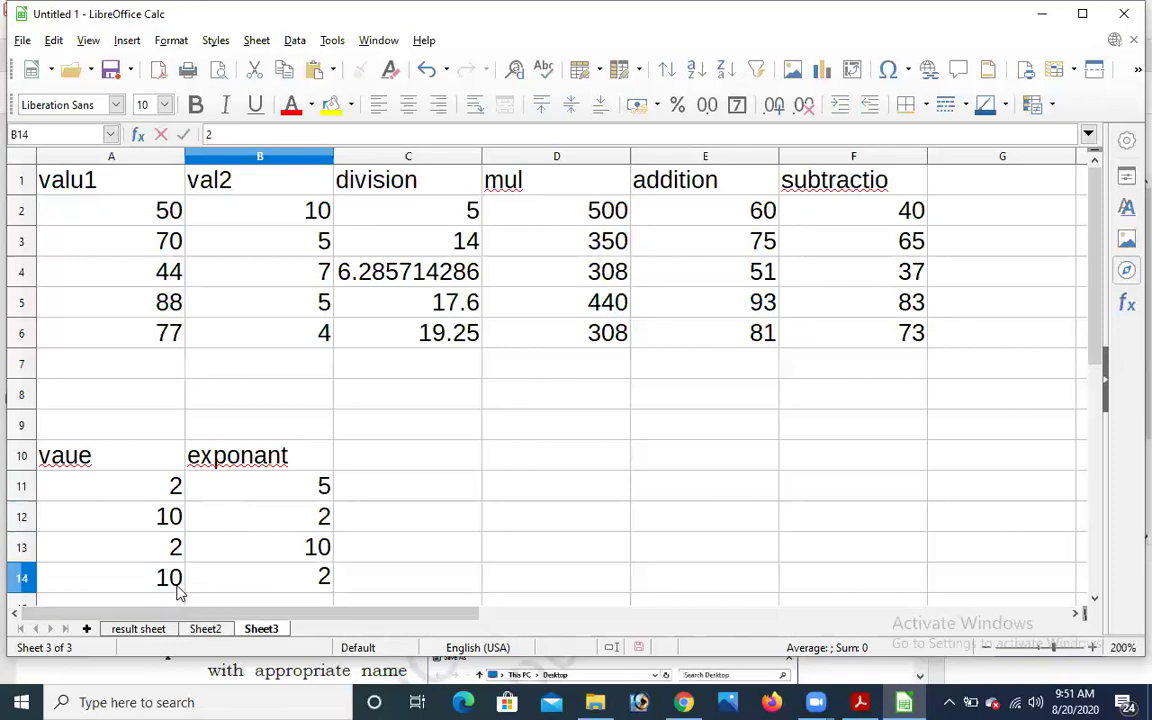
# Add a fifth pair with 2 in A15 and 20 in B15, and select C11.
pyautogui.scroll(-2, 185, 447)
pyautogui.click(160, 428)
pyautogui.write('2')
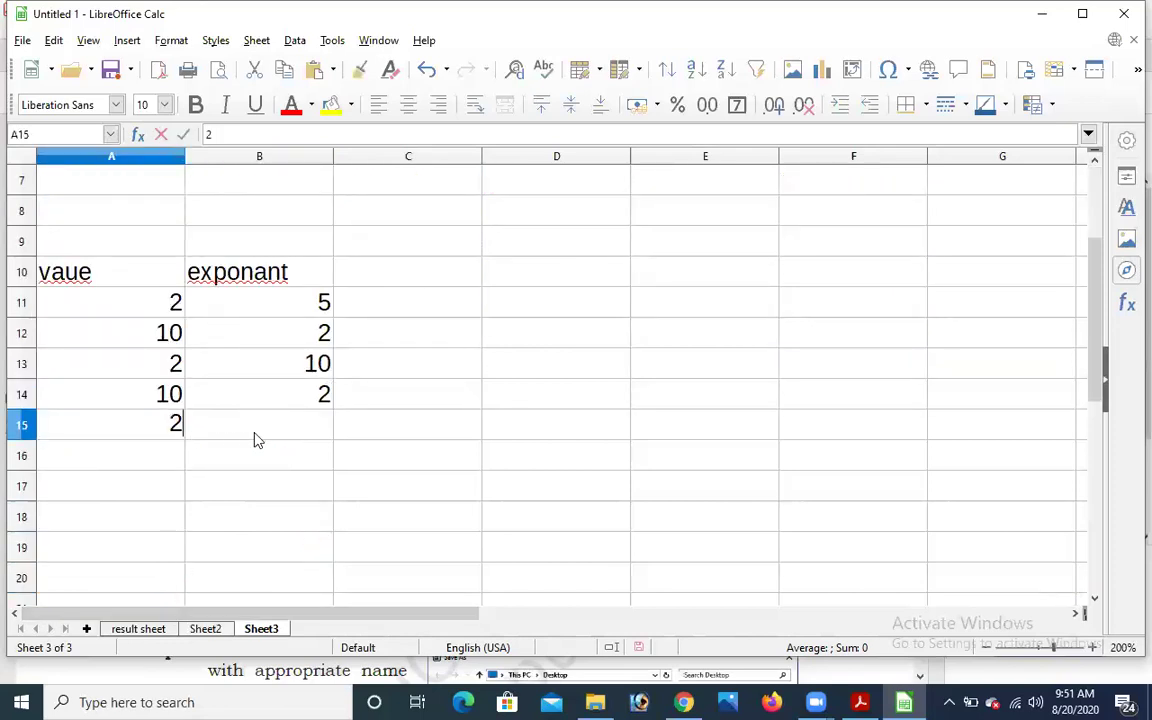
pyautogui.click(254, 437)
pyautogui.write('20')
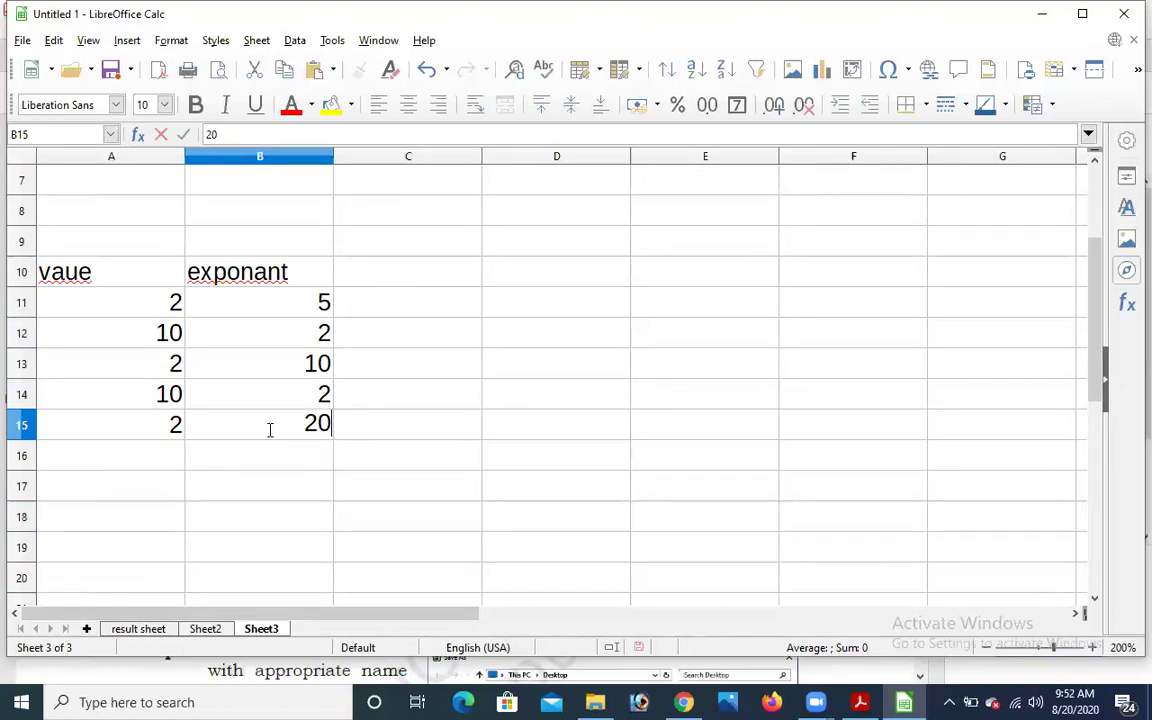
pyautogui.click(416, 370)
pyautogui.click(398, 312)
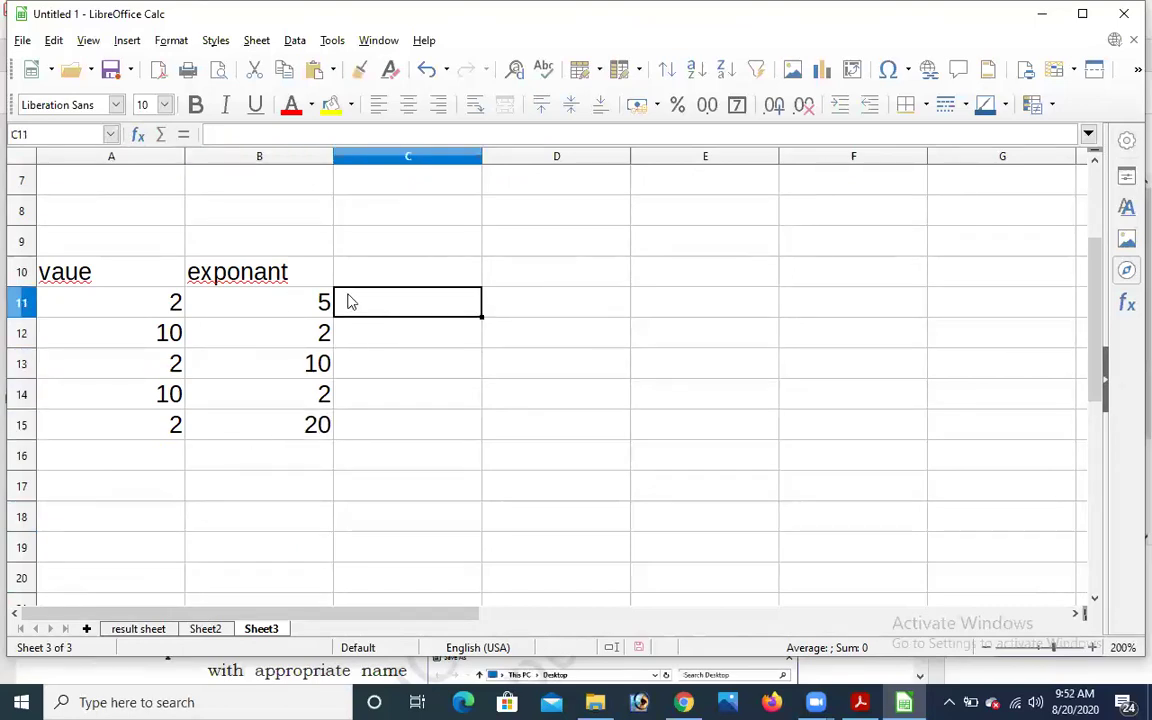
# Begin a formula in C11 with a reference to A11 and open the On-Screen Keyboard.
pyautogui.write('=')
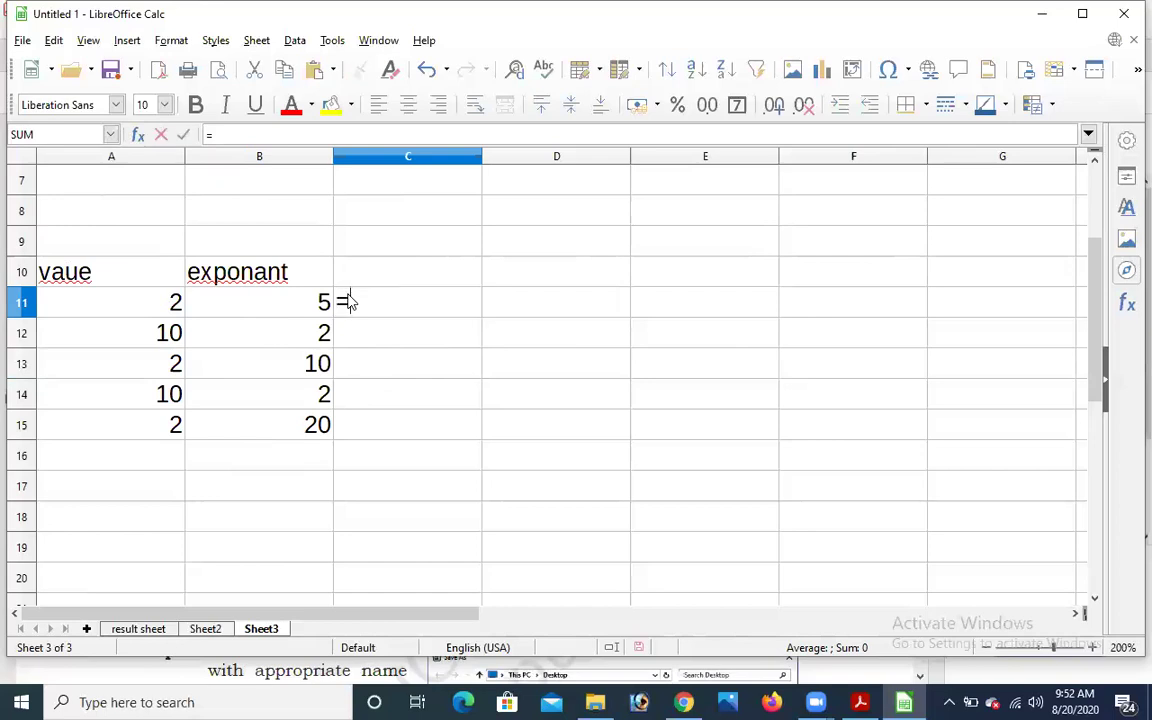
pyautogui.click(170, 301)
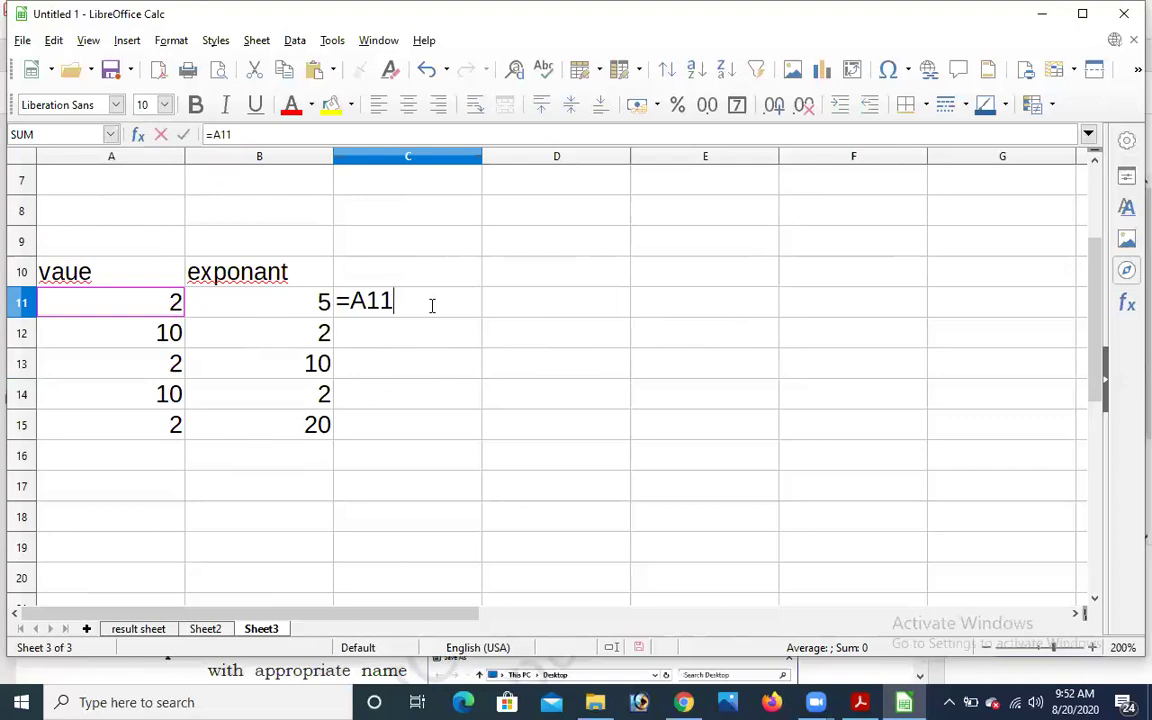
pyautogui.click(238, 701)
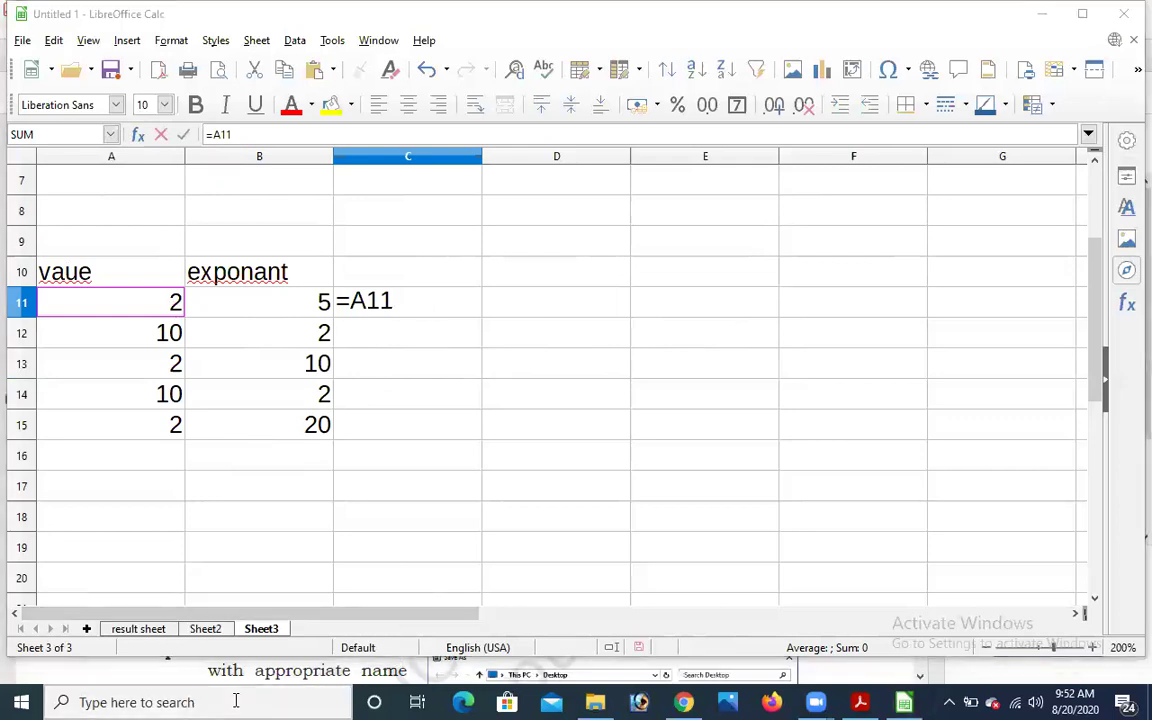
pyautogui.write('on ')
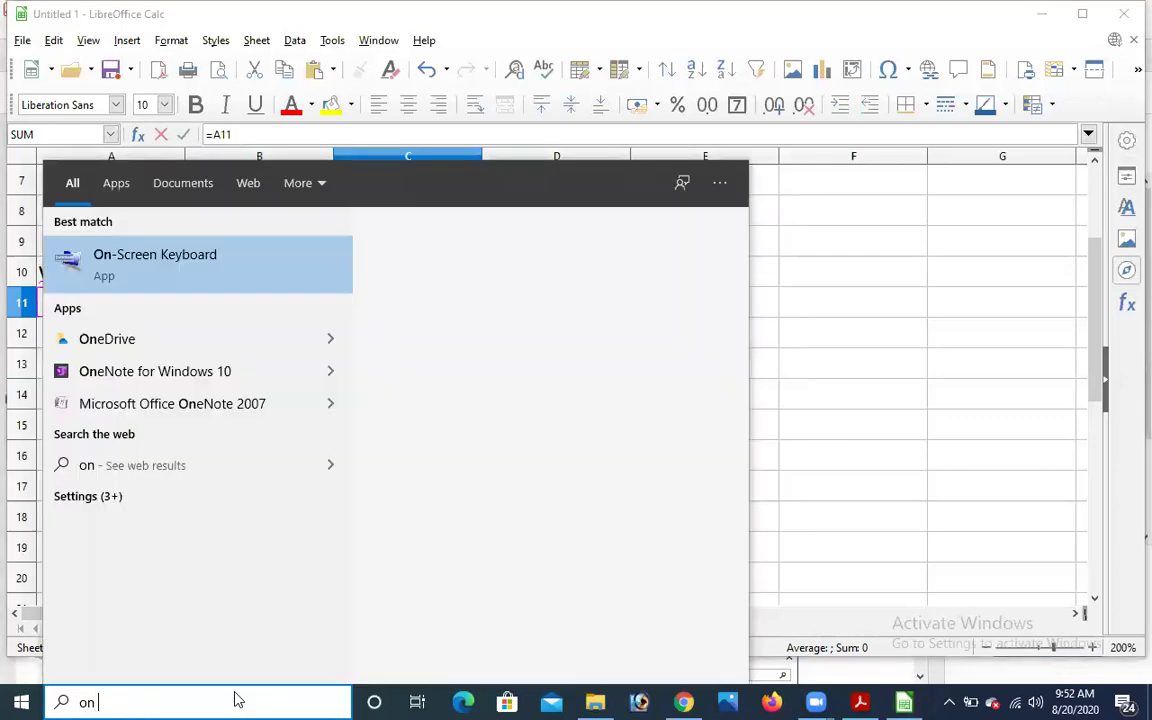
pyautogui.write('scr')
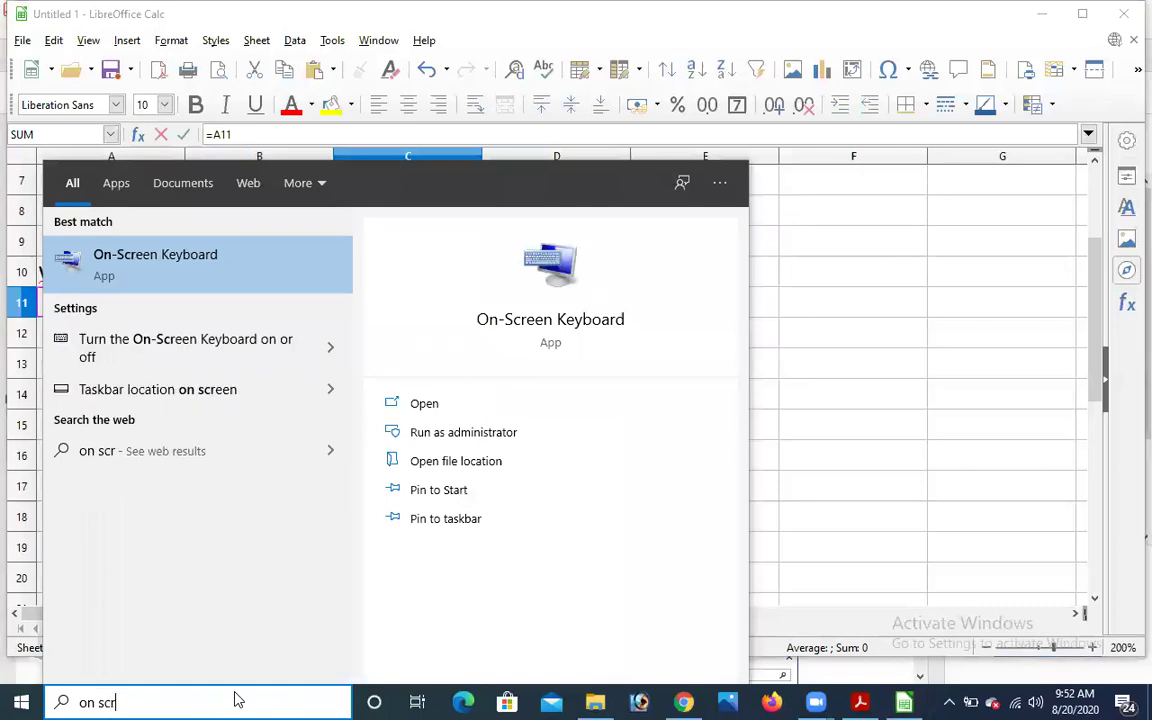
pyautogui.click(203, 272)
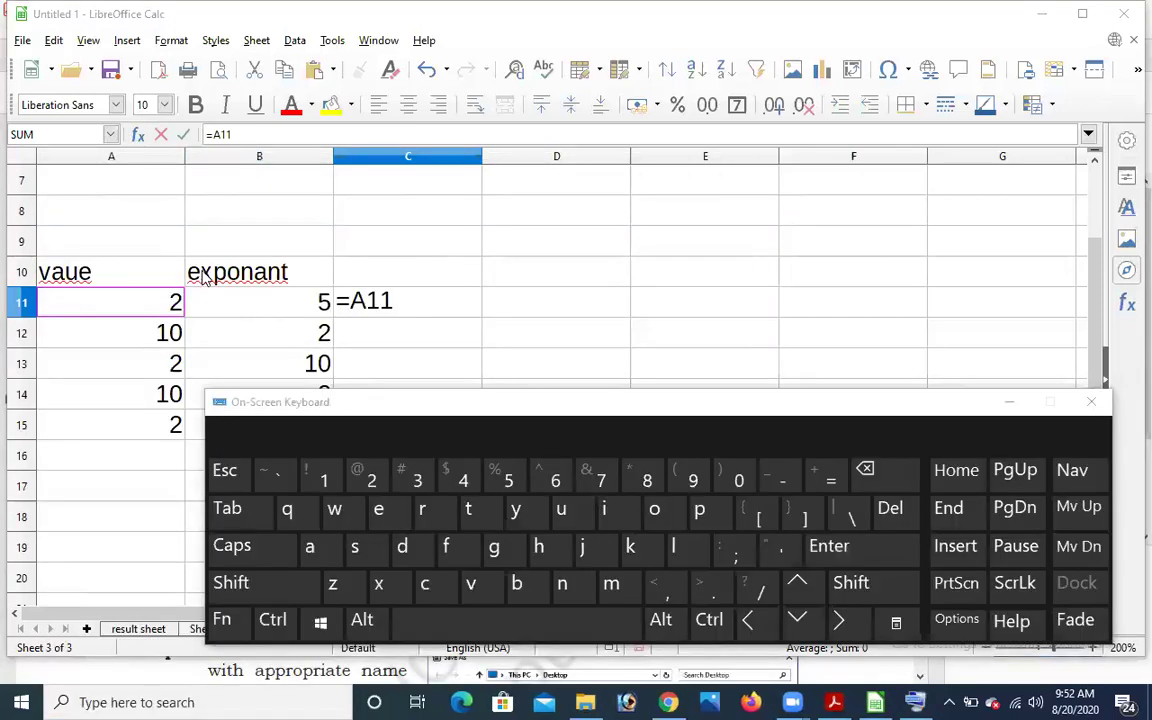
# Complete the C11 formula as =A11^B11, entering the caret with the On-Screen Keyboard.
pyautogui.click(298, 583)
pyautogui.click(548, 472)
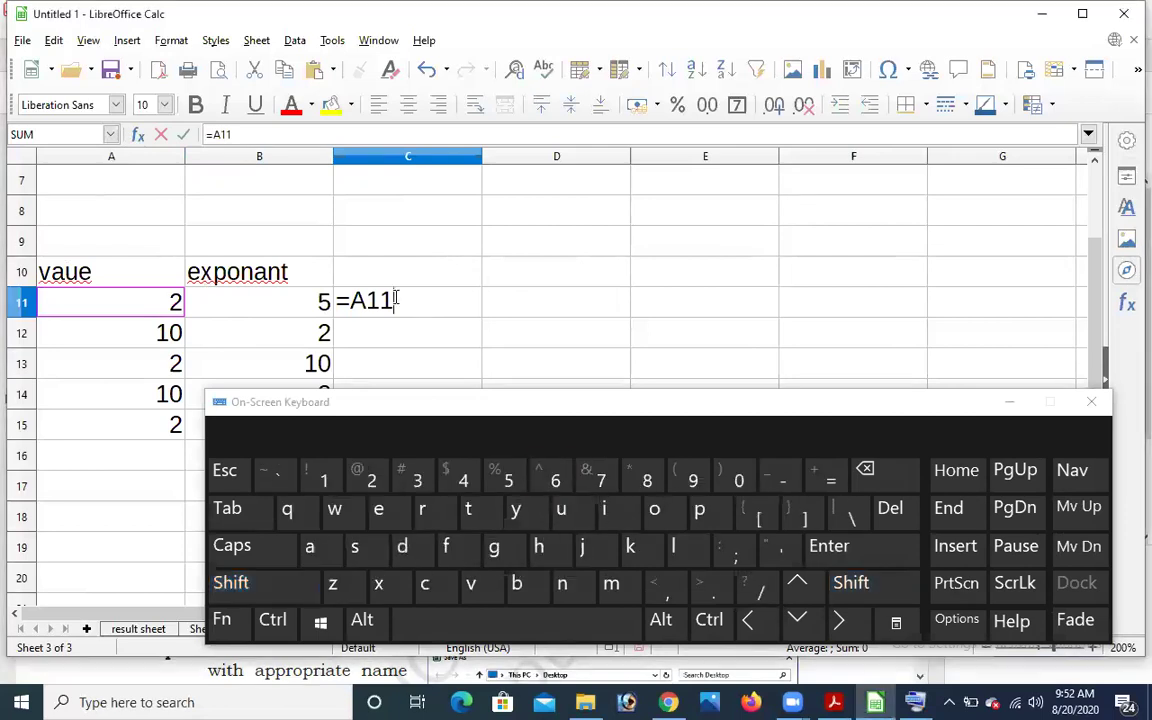
pyautogui.click(257, 585)
pyautogui.click(536, 472)
pyautogui.click(275, 304)
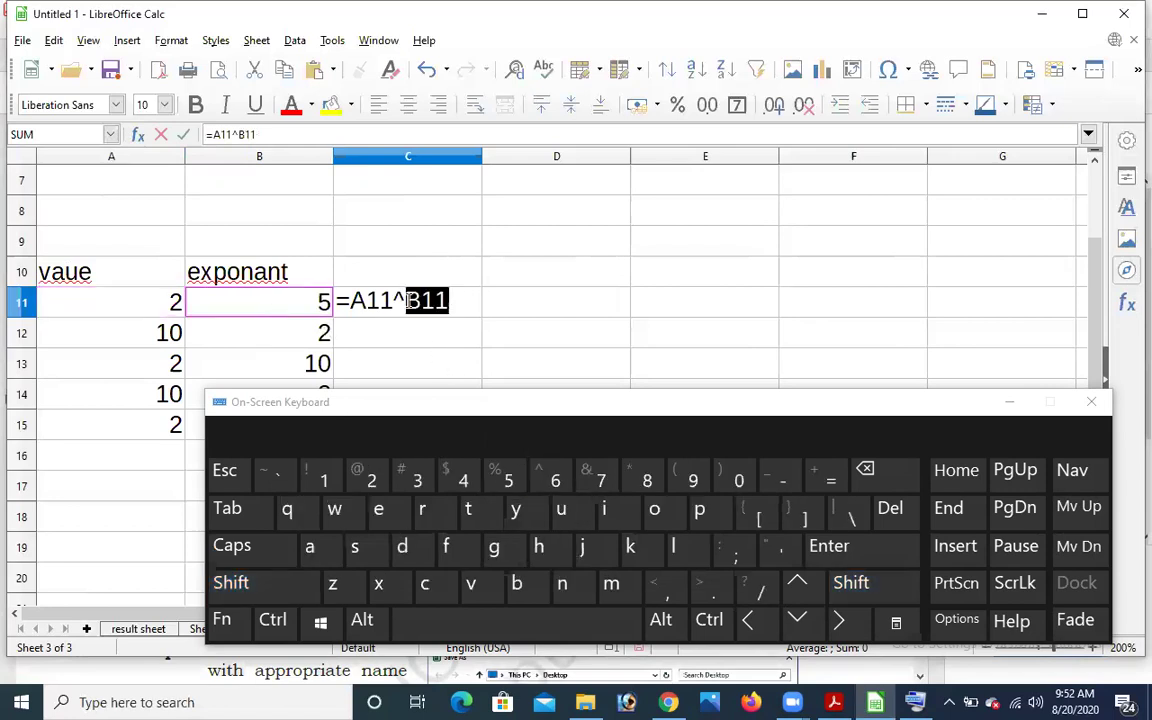
pyautogui.press('Return')
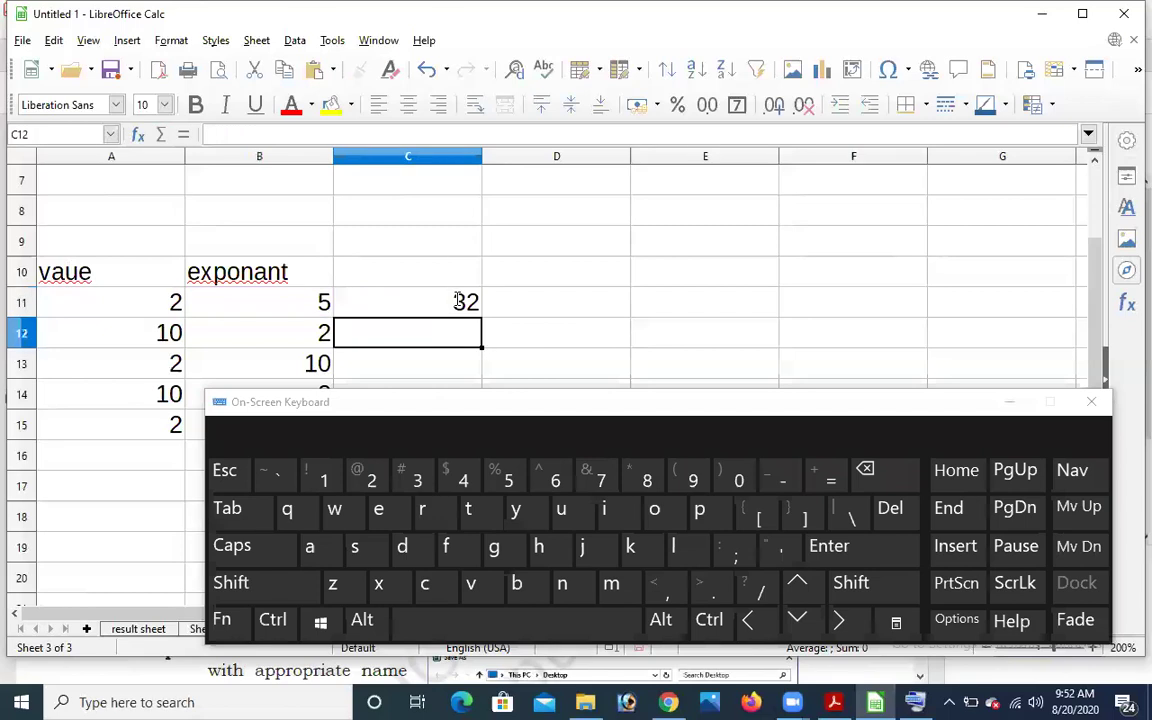
# Minimize the On-Screen Keyboard and fill the power formula from C11 down through C15.
pyautogui.click(455, 303)
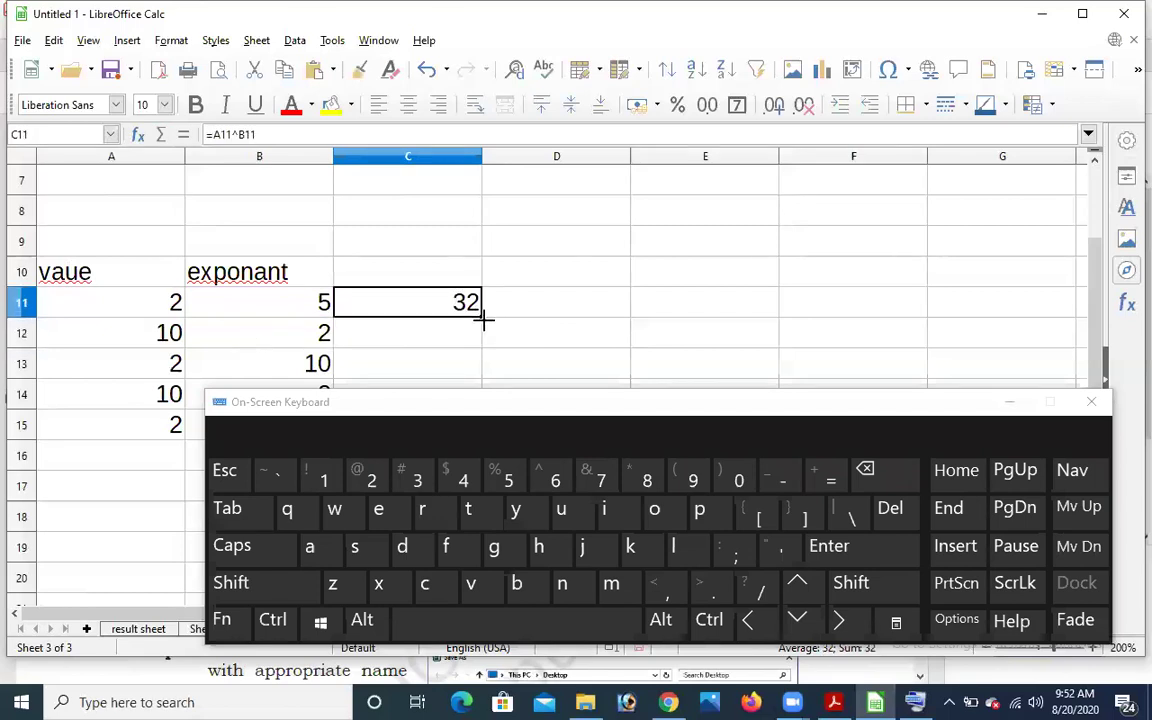
pyautogui.click(1008, 402)
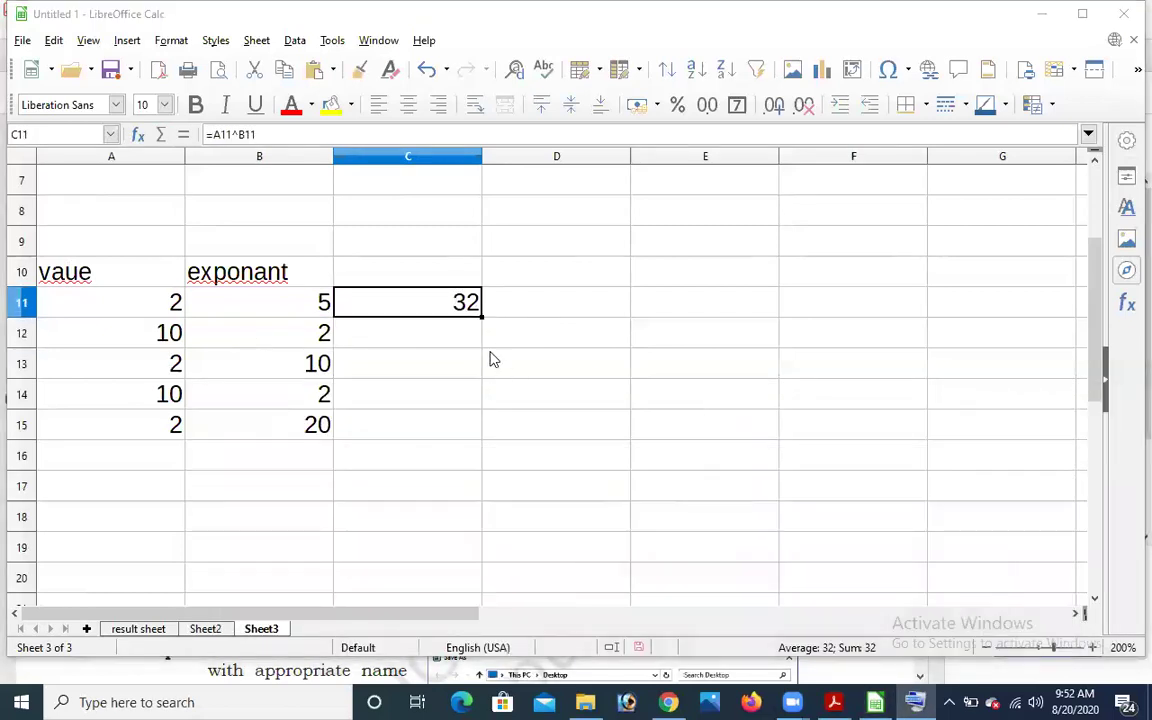
pyautogui.moveTo(481, 317); pyautogui.dragTo(491, 449)
pyautogui.click(437, 480)
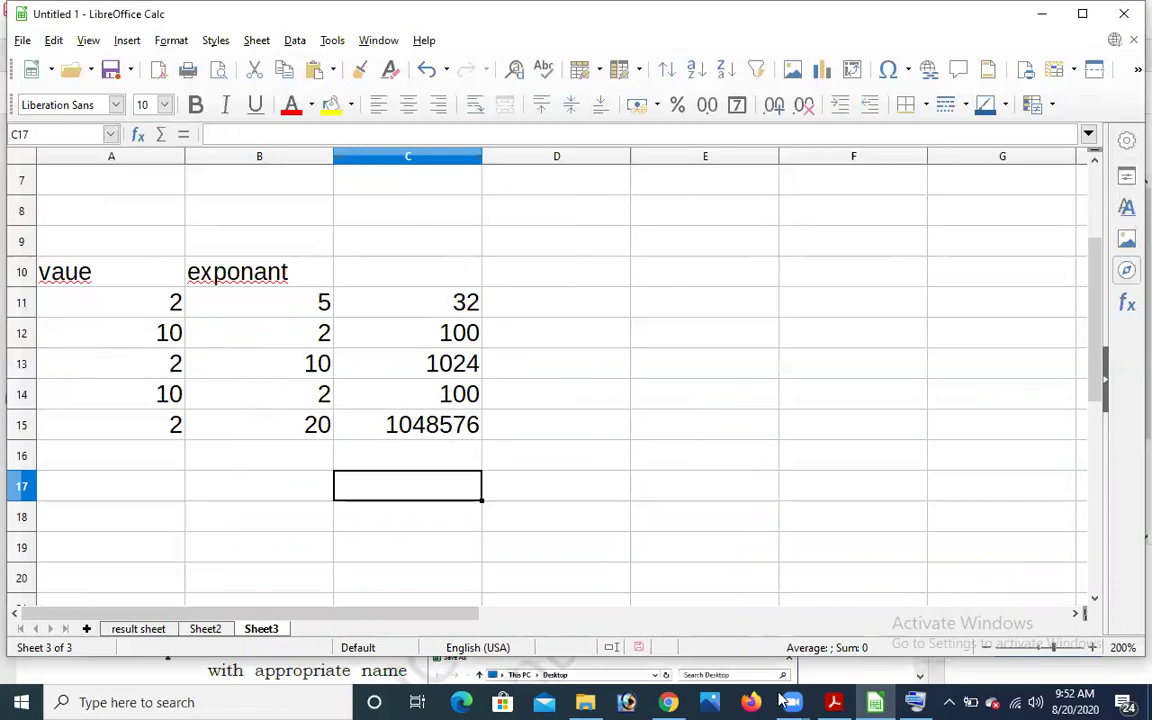
# Switch to Domestic_Data_Entry_Operator.pdf in Acrobat Reader and review the mathematical operators and operator precedence section on page 119.
pyautogui.click(833, 702)
pyautogui.scroll(10, 336, 437)
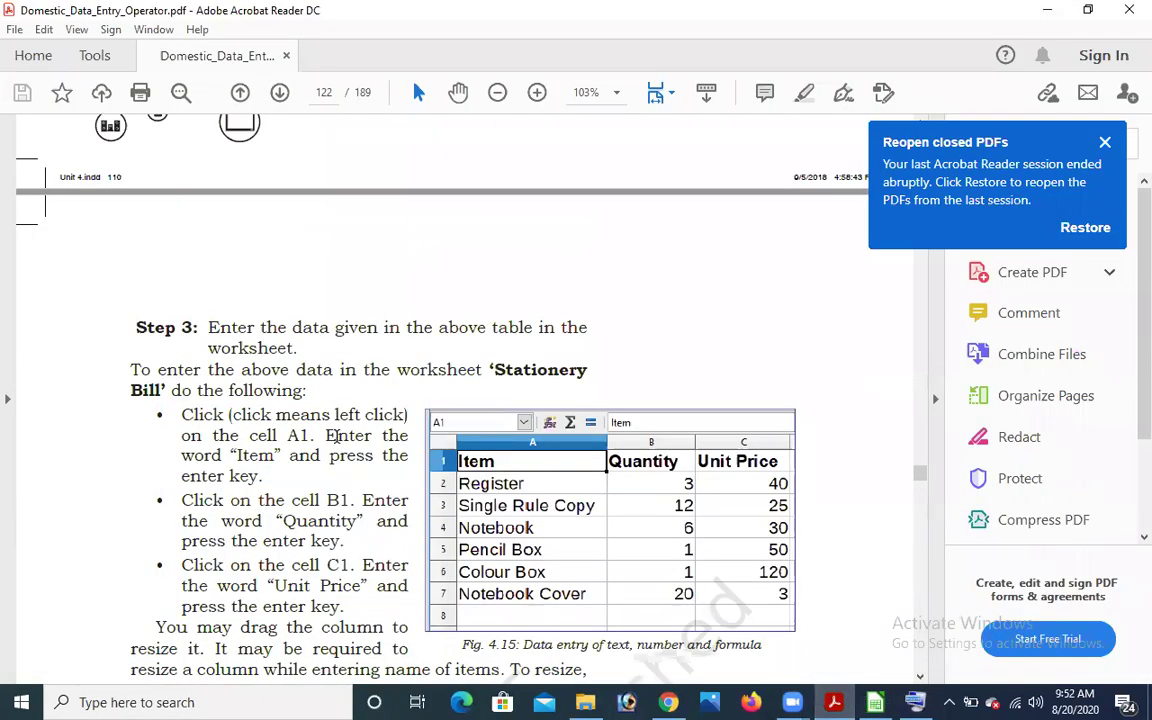
pyautogui.scroll(15, 336, 437)
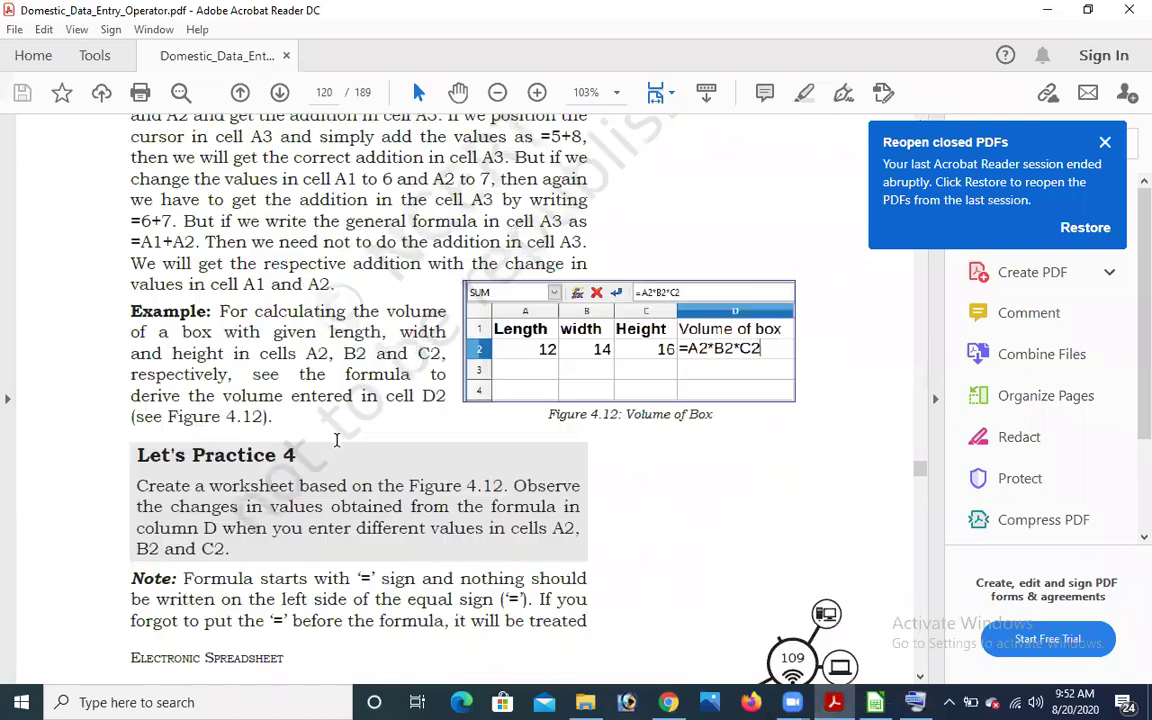
pyautogui.scroll(10, 336, 440)
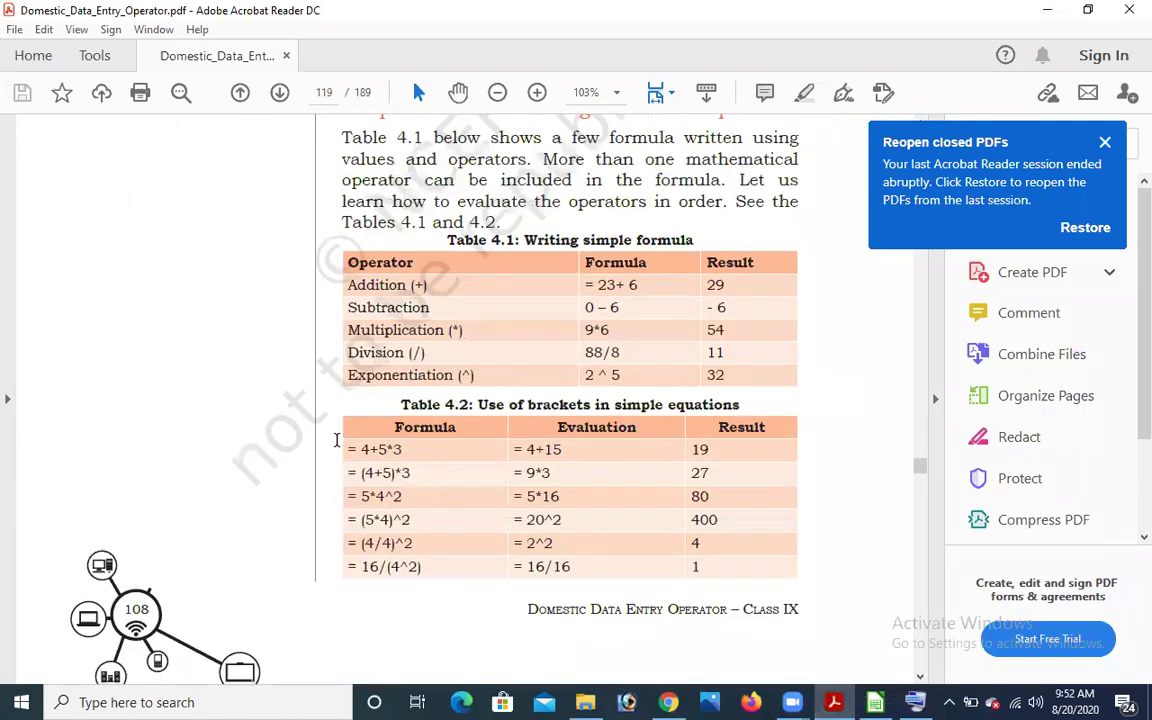
pyautogui.scroll(5, 336, 441)
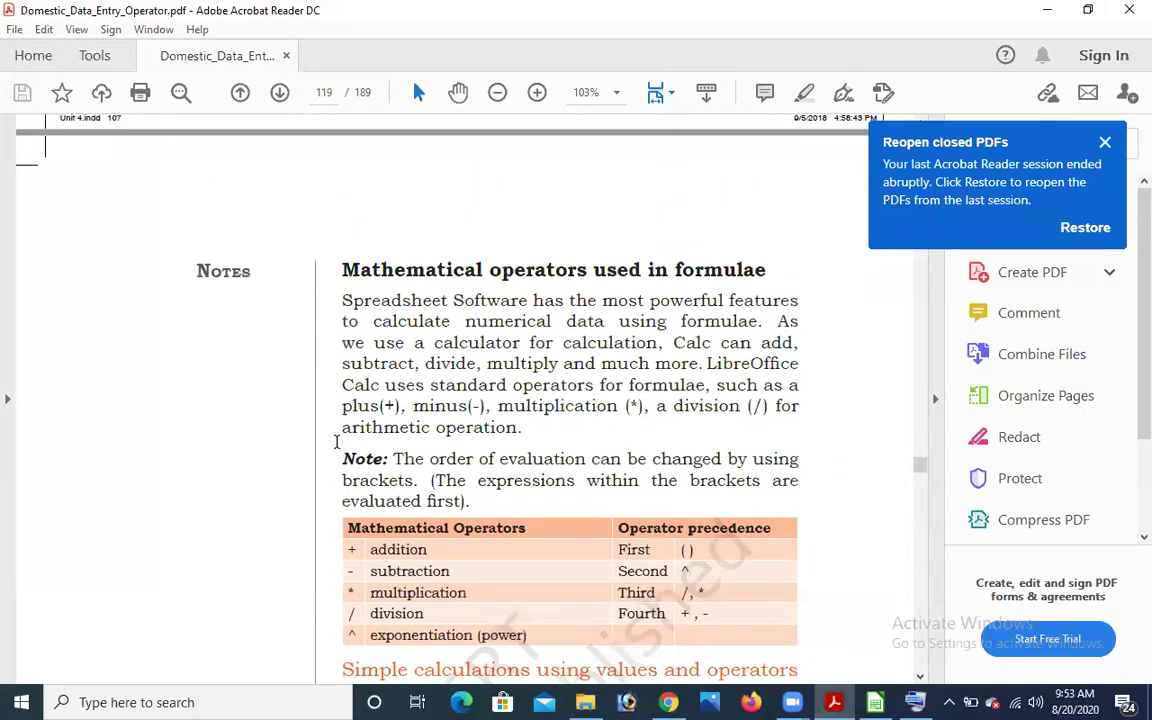
pyautogui.scroll(-4, 612, 342)
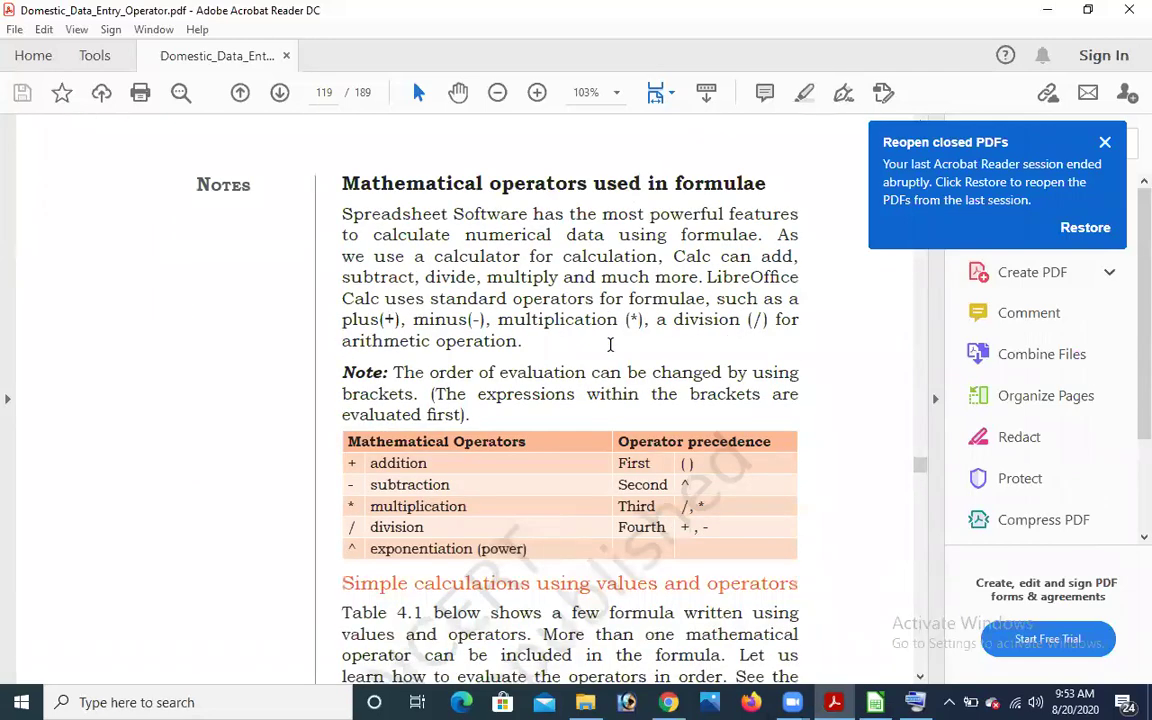